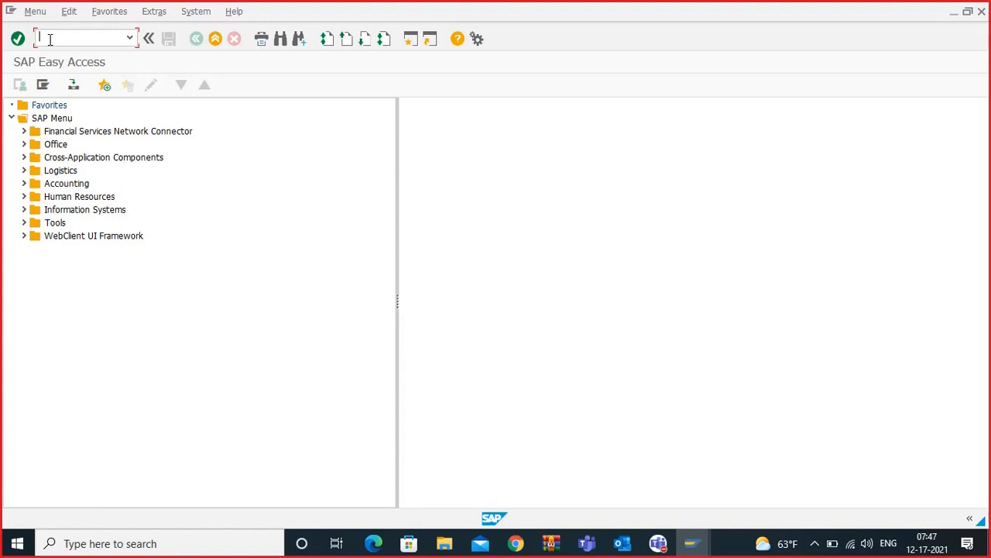
Step: Open the recent workbook "class 2 - landscape" from File Explorer and add a new worksheet named day5
left_click(442, 544)
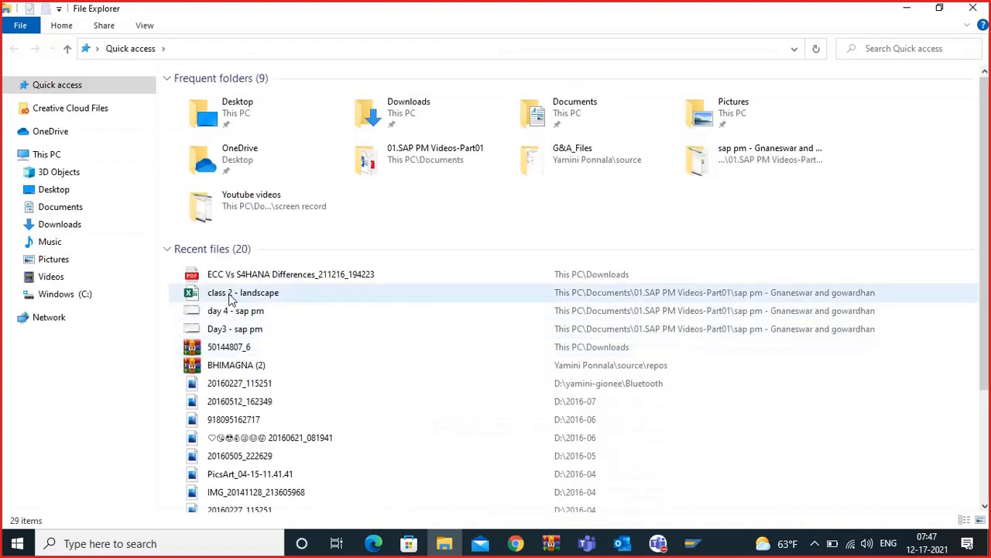
double_click(230, 297)
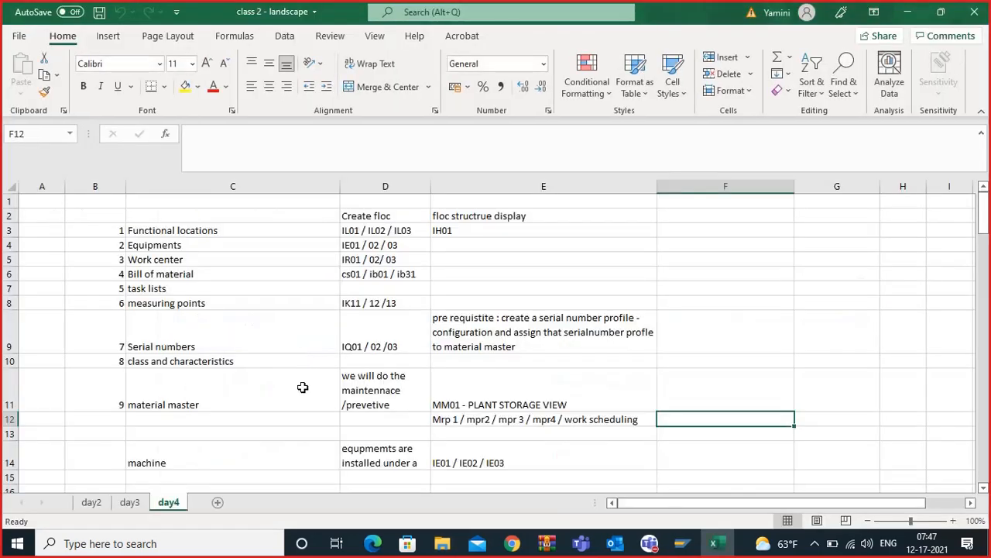
left_click(217, 502)
right_click(217, 503)
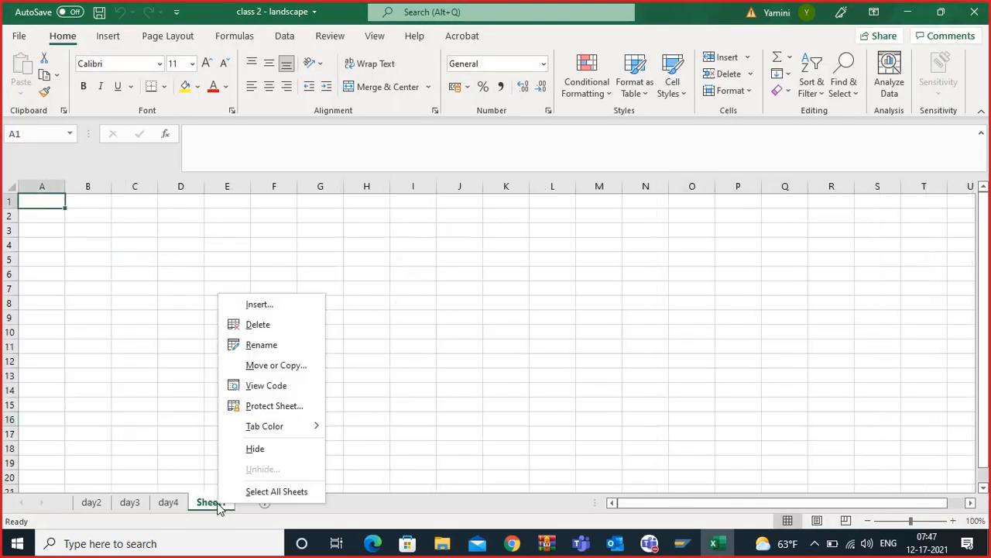
left_click(259, 345)
key("BackSpace")
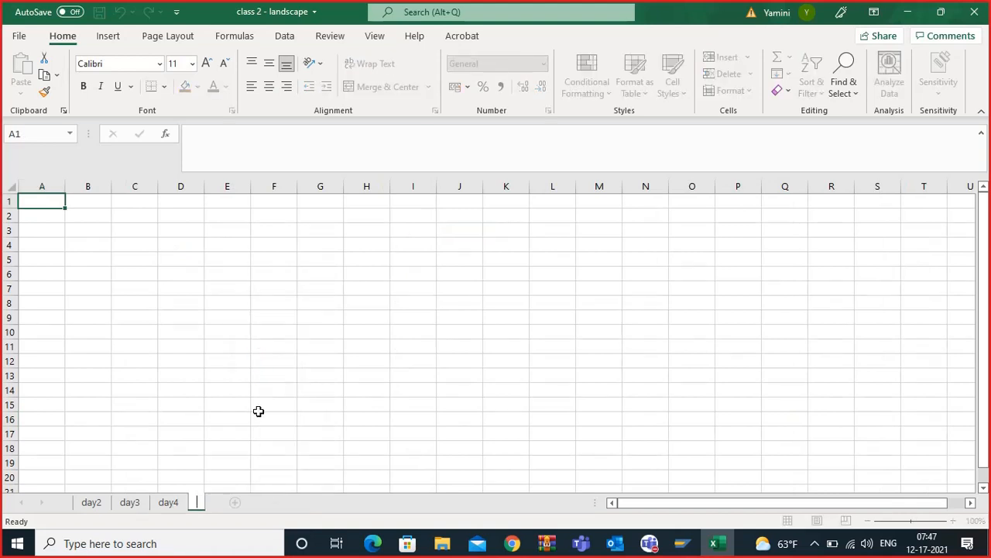
type("day5")
key("Return")
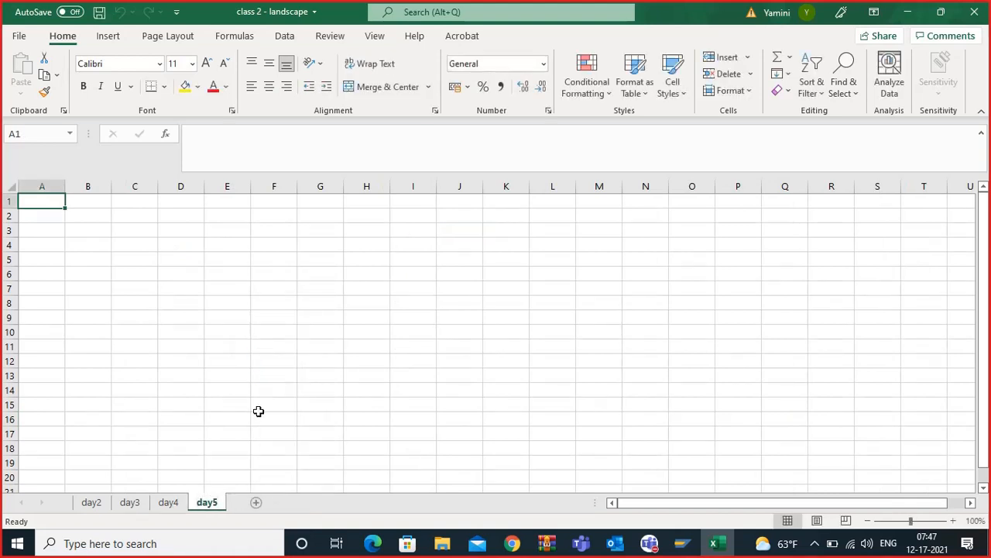
Step: Enter the heading "Org structure" in cell C4 and widen column C to fit it
left_click(154, 262)
left_click(128, 240)
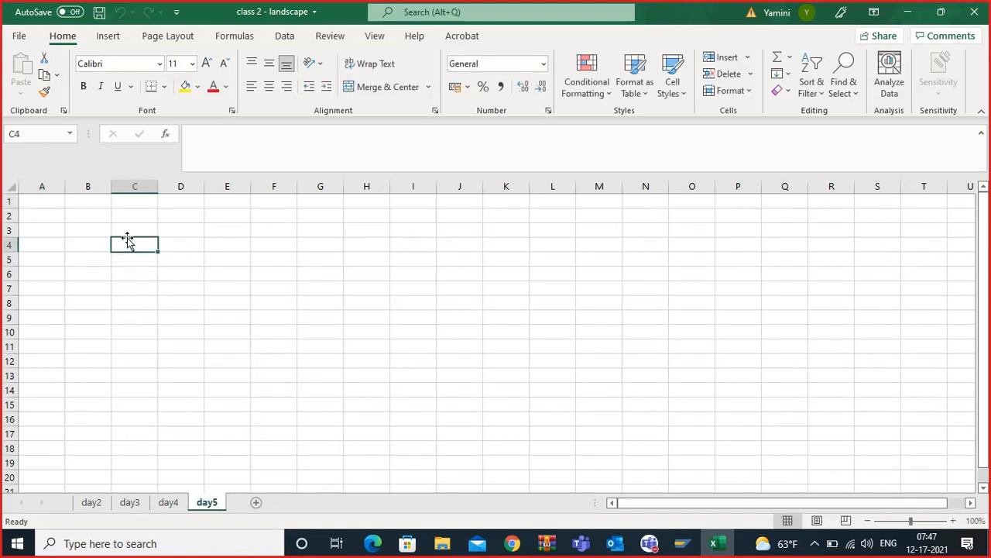
type("Org st")
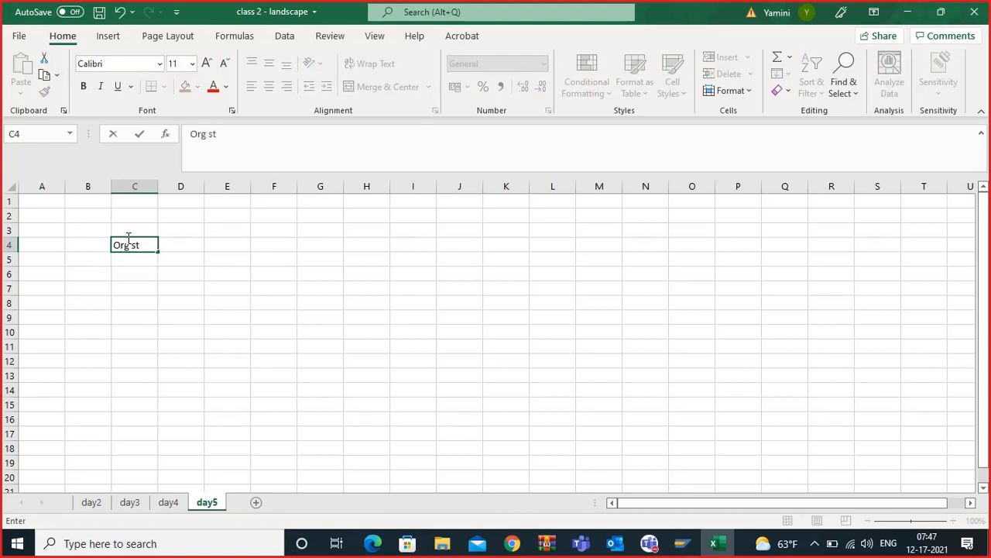
type("ructure")
left_click(190, 328)
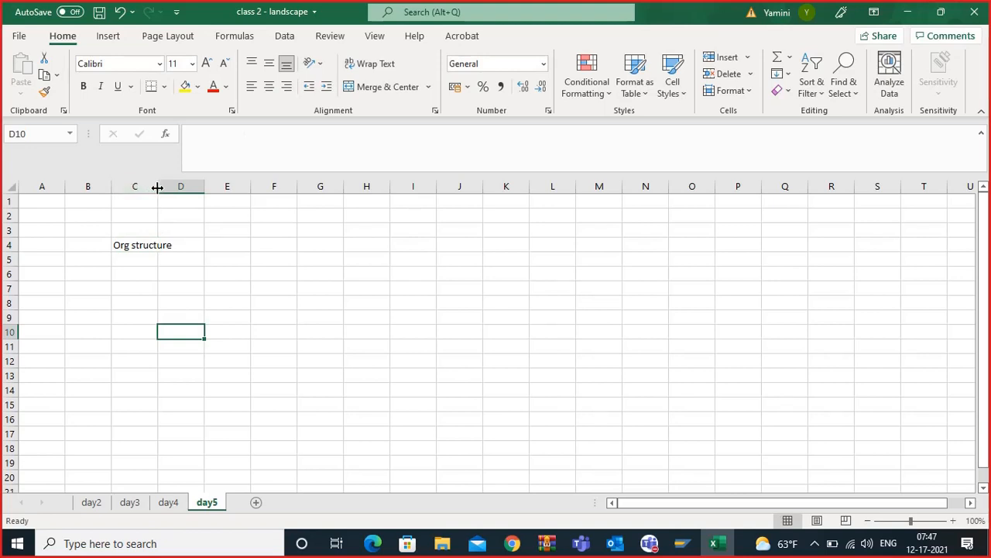
left_click_drag(158, 187, 242, 211)
Step: Enter "maintenance plant" in cell C6 below the Org structure heading
left_click(166, 273)
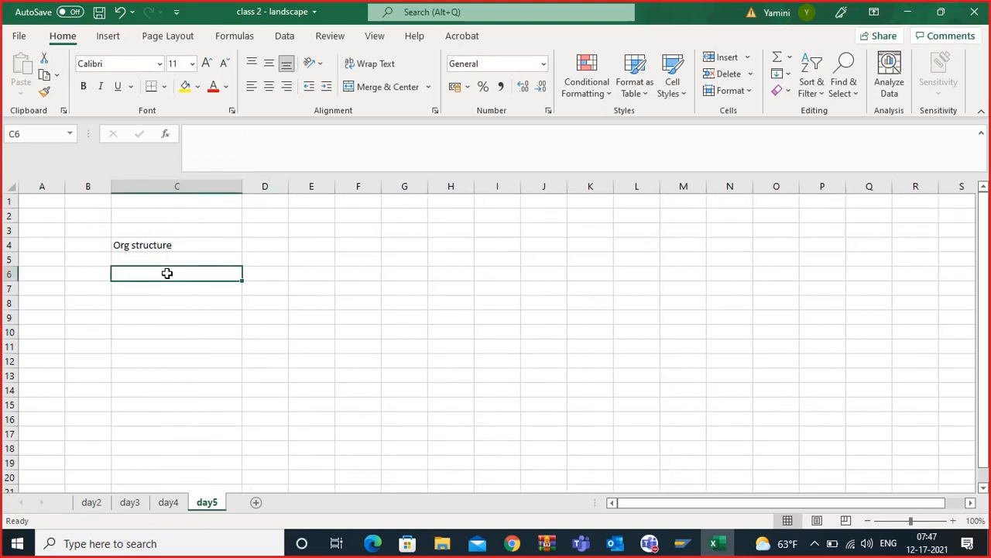
type("C")
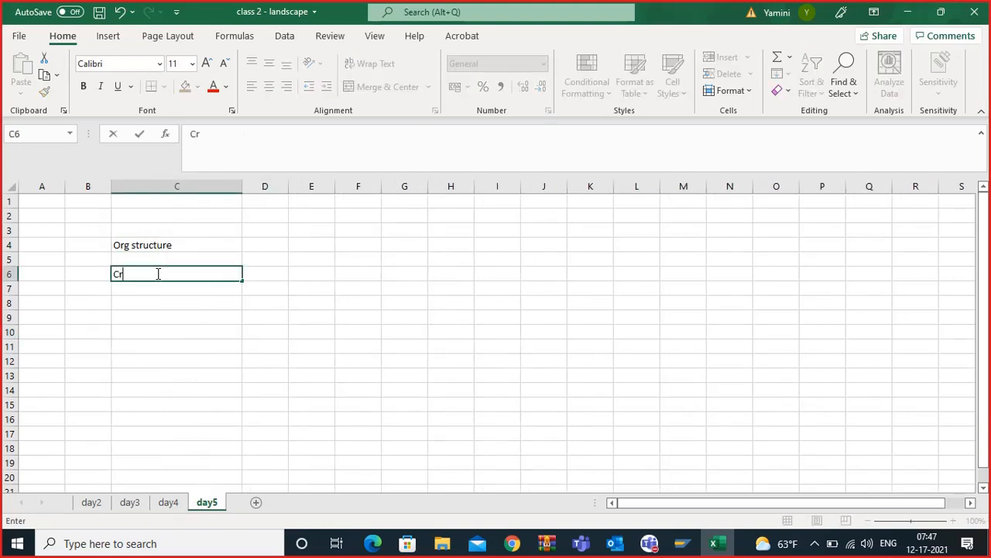
type("r")
key("BackSpace")
key("BackSpace")
type("maintenance p")
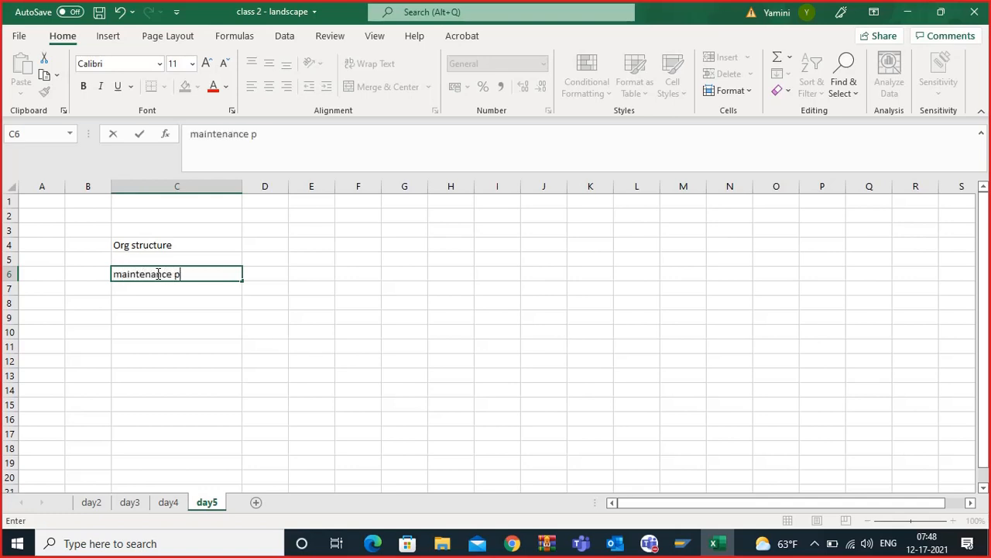
type(";a")
key("BackSpace")
key("BackSpace")
type("lan")
Step: Enter "define a" in cell B6, beside the maintenance plant entry
left_click(101, 274)
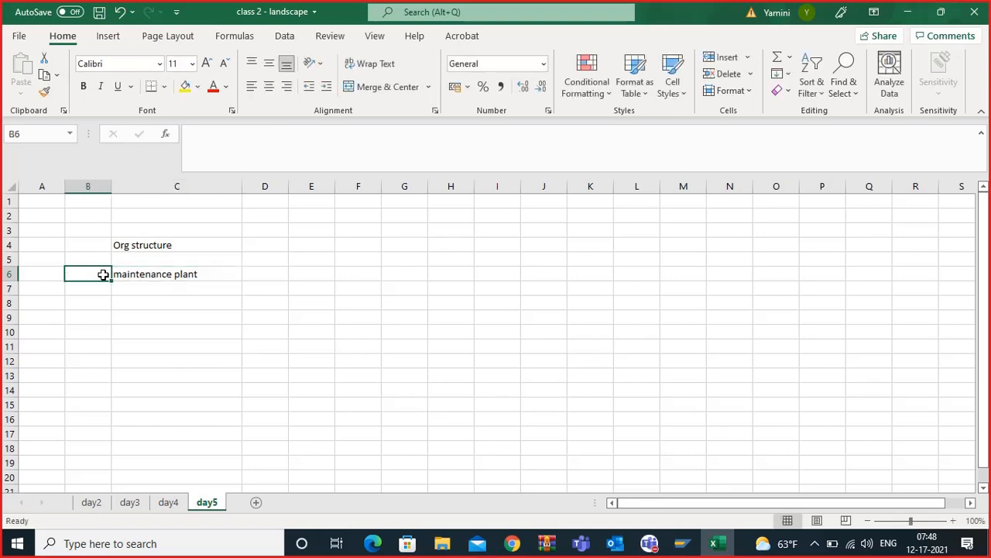
type("define")
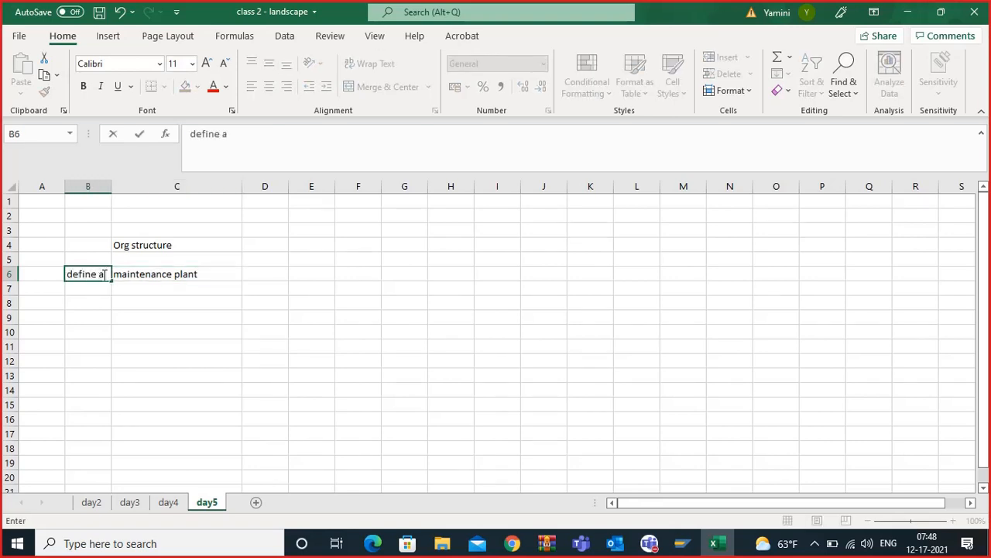
type(" a")
Step: Enter "define a maint planning plant" in cell C7 and widen column C further
left_click(138, 291)
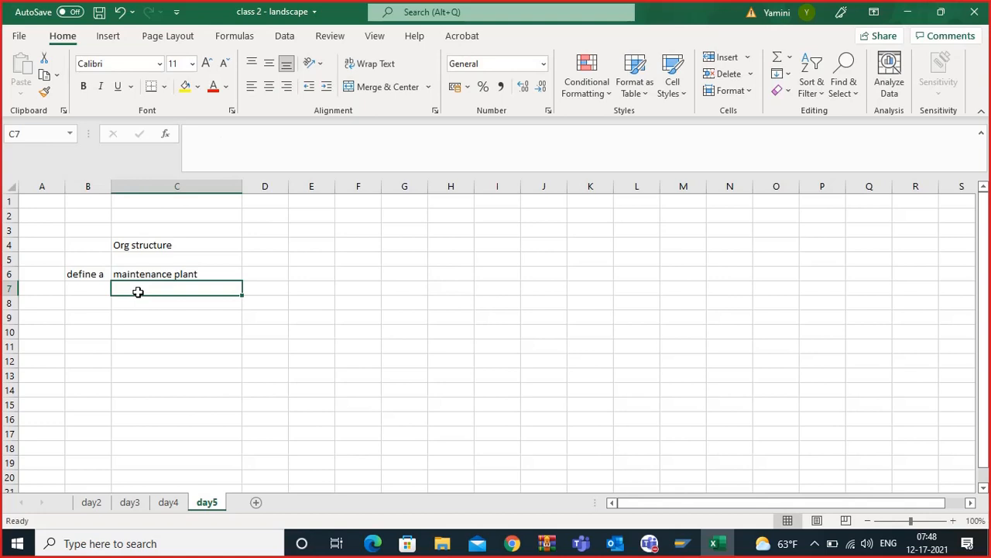
type("dein")
type("fn")
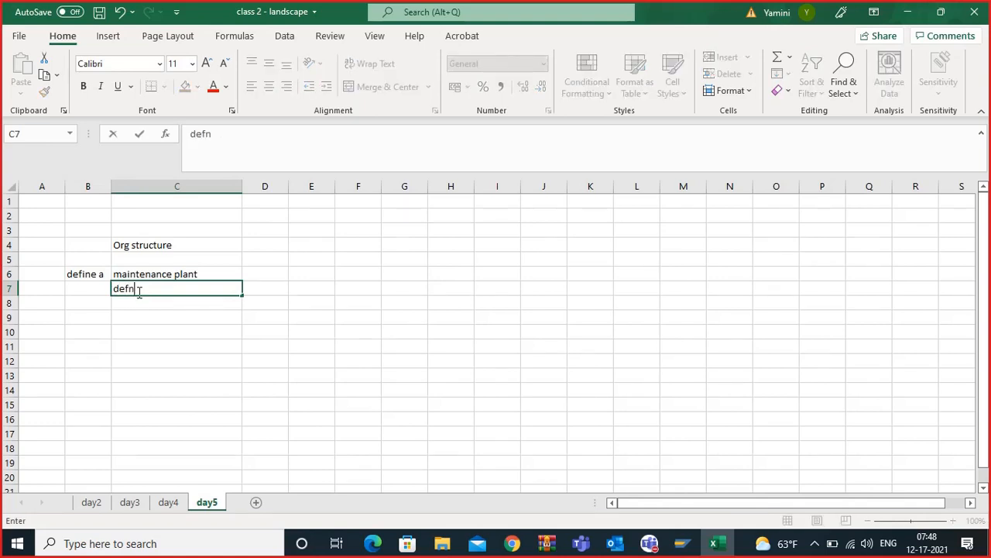
key("BackSpace")
type("ine a maint planni")
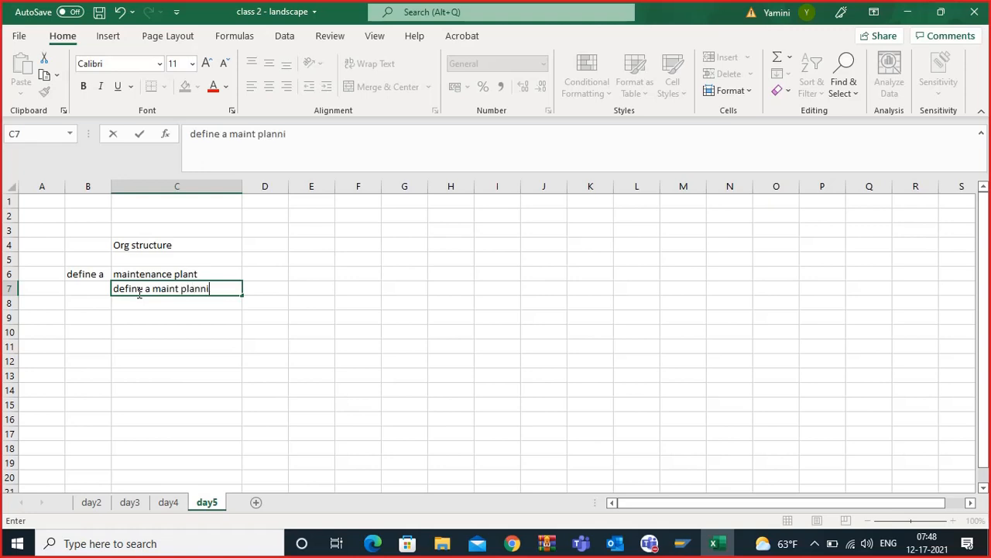
type("ng plant")
left_click(139, 303)
left_click_drag(240, 188, 264, 200)
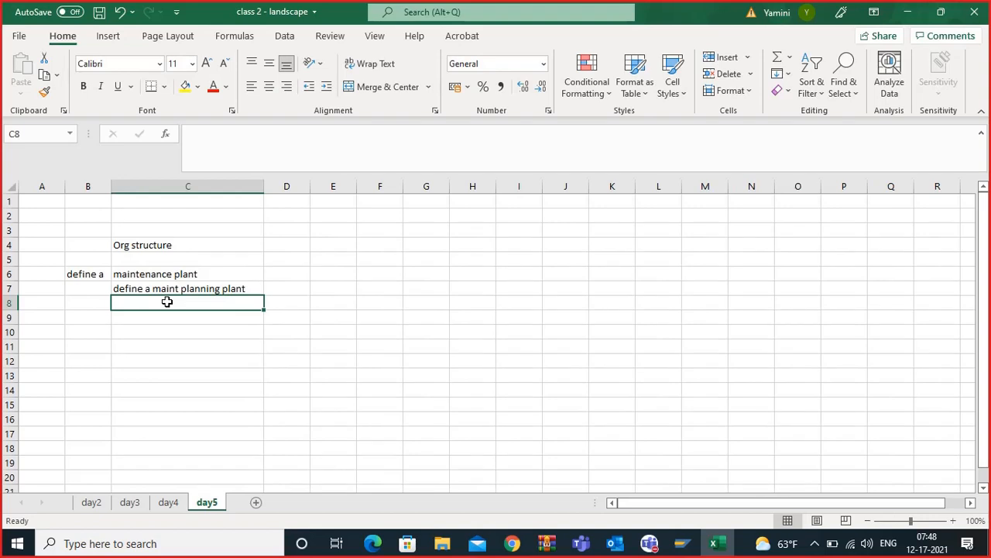
Step: Continue the list in cells C8 to C10 with "planner group", "locations" and "plant sections"
type("pla")
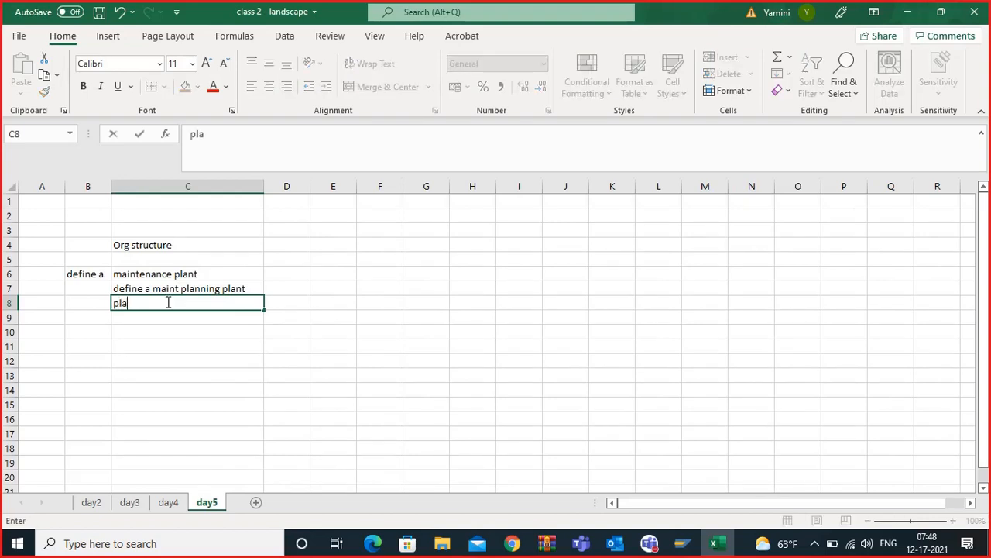
type("nner group")
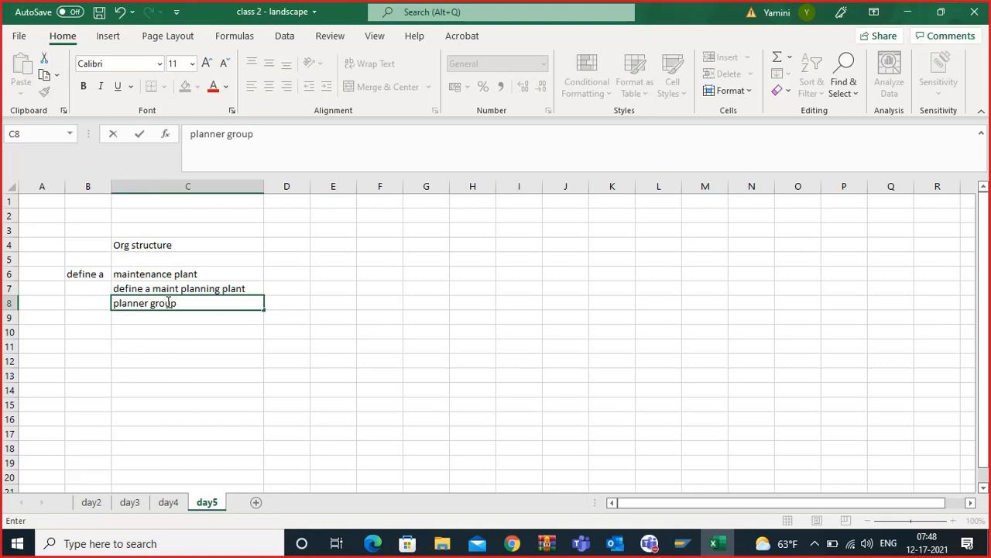
key("Return")
type("loc")
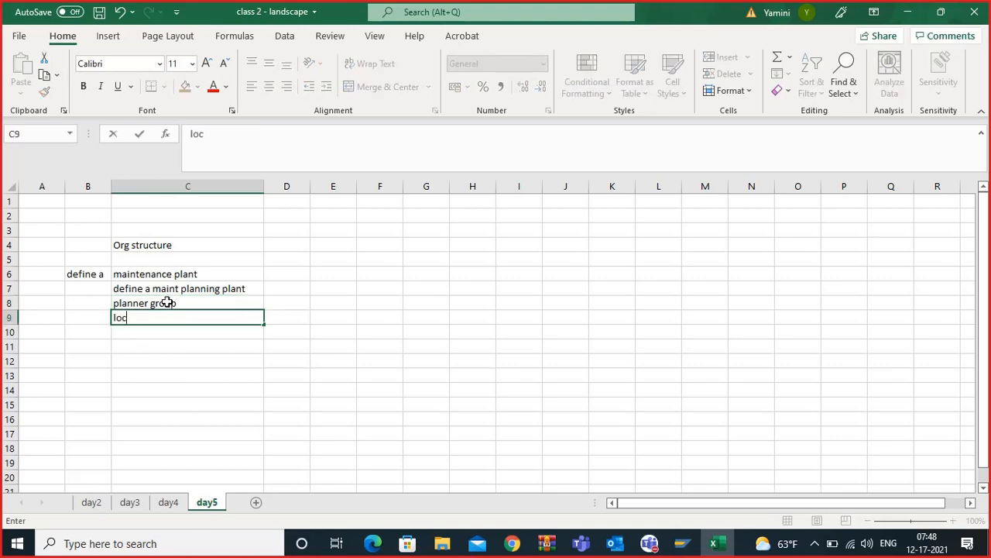
type("ations")
key("Return")
type("plant")
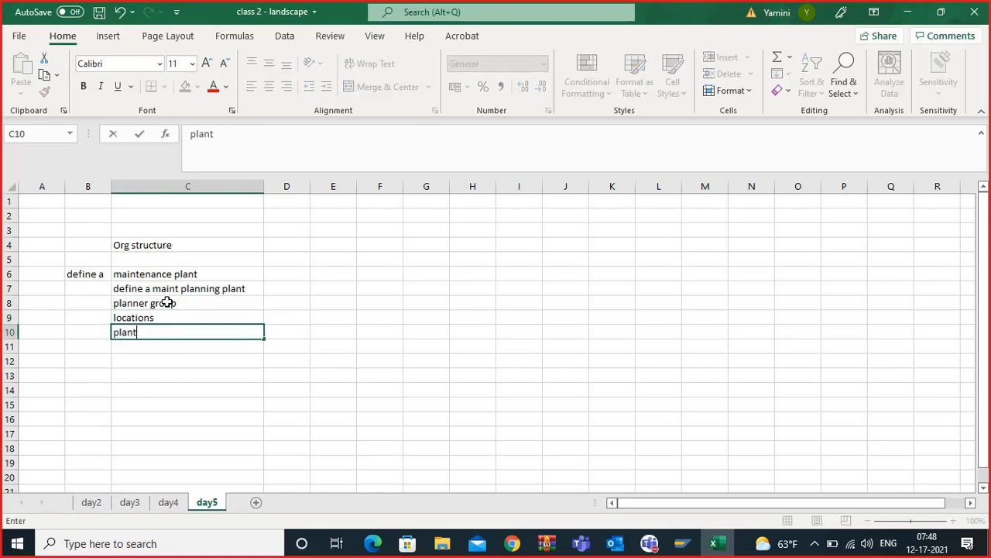
type(" sections")
key("Return")
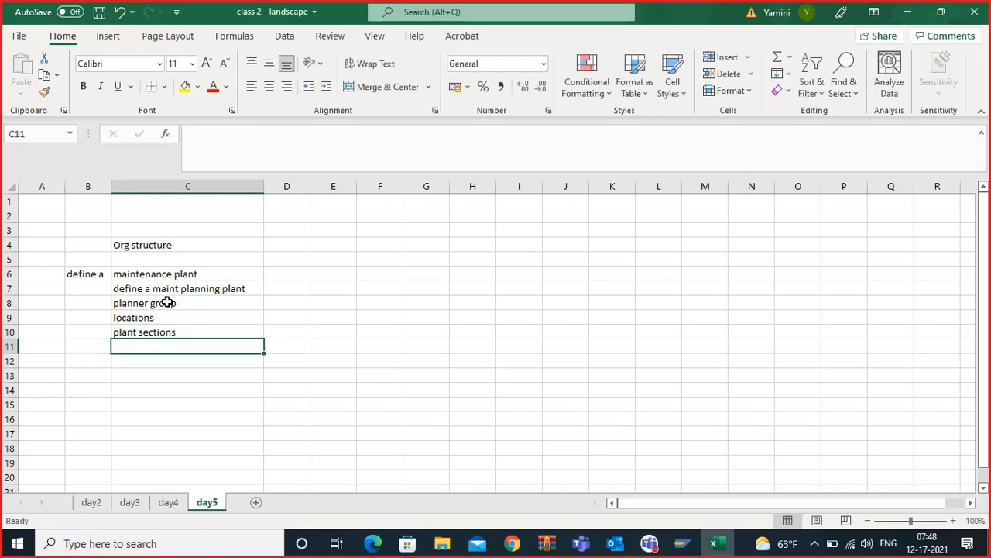
left_click(132, 366)
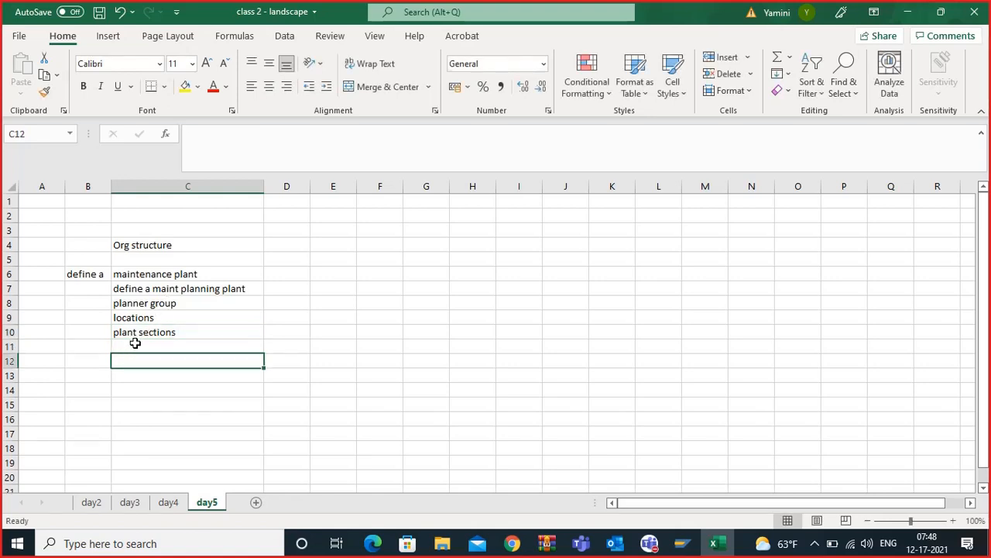
left_click(134, 343)
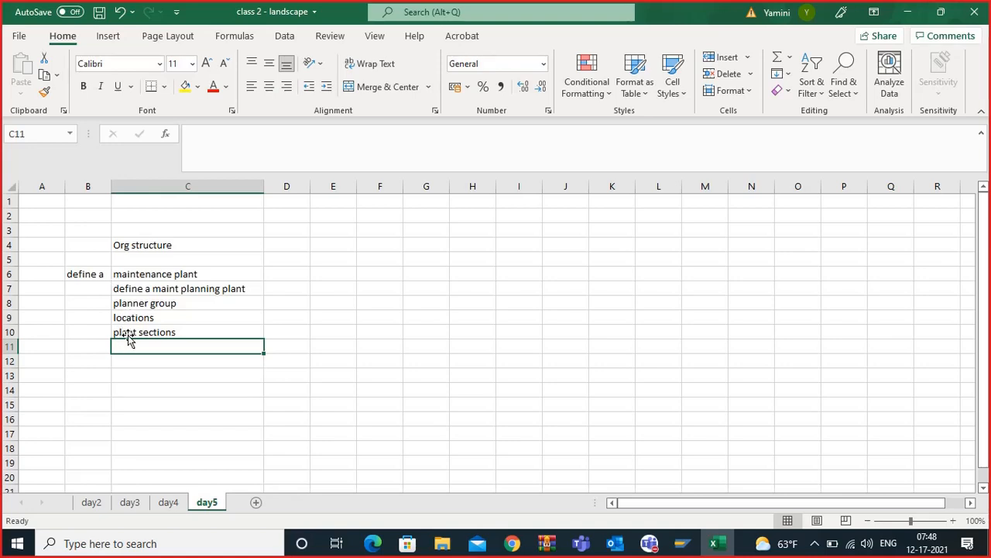
Step: Widen column D and enter "storage location" in cell D6, beside the maintenance plant entry
left_click(173, 273)
left_click(273, 273)
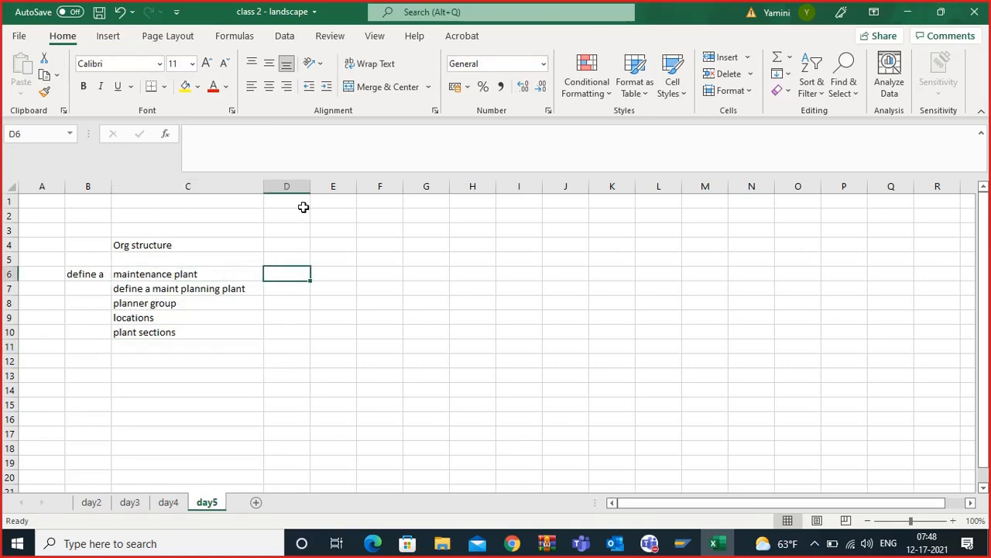
left_click_drag(306, 182, 377, 208)
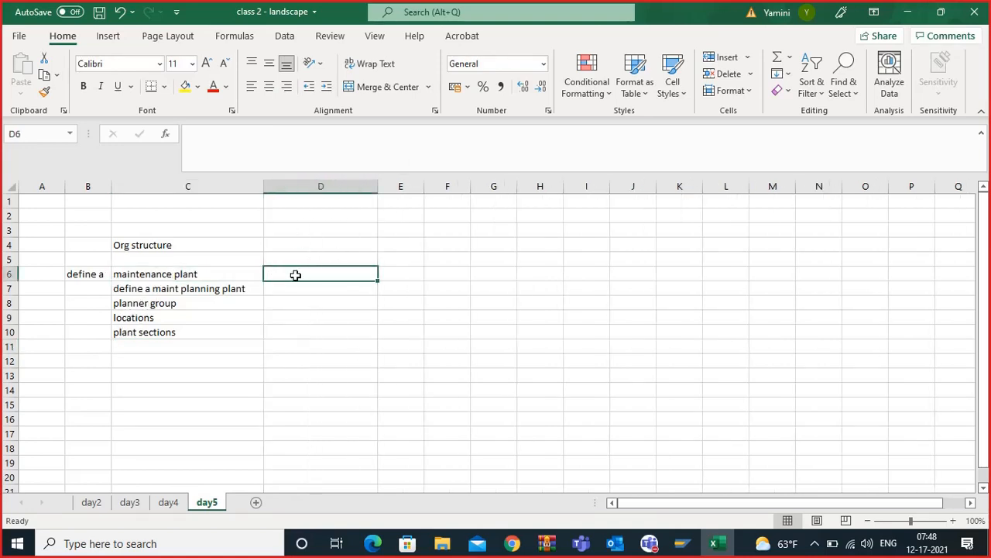
type("storage")
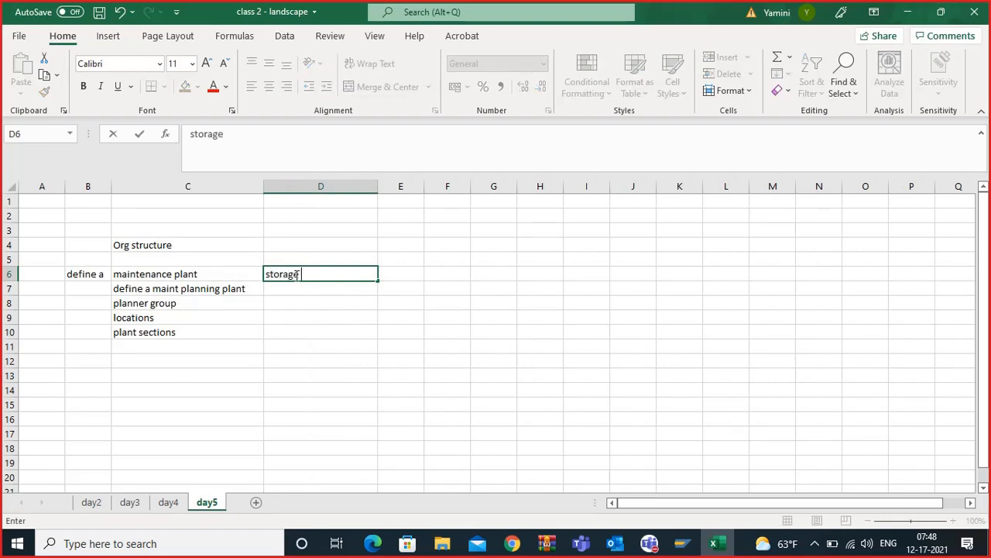
type(" location")
key("Return")
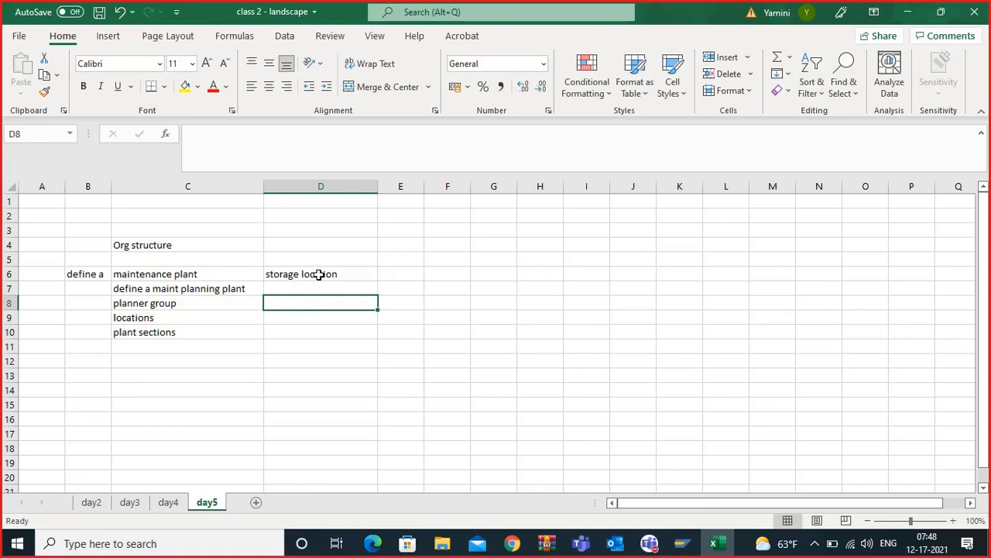
left_click(318, 274)
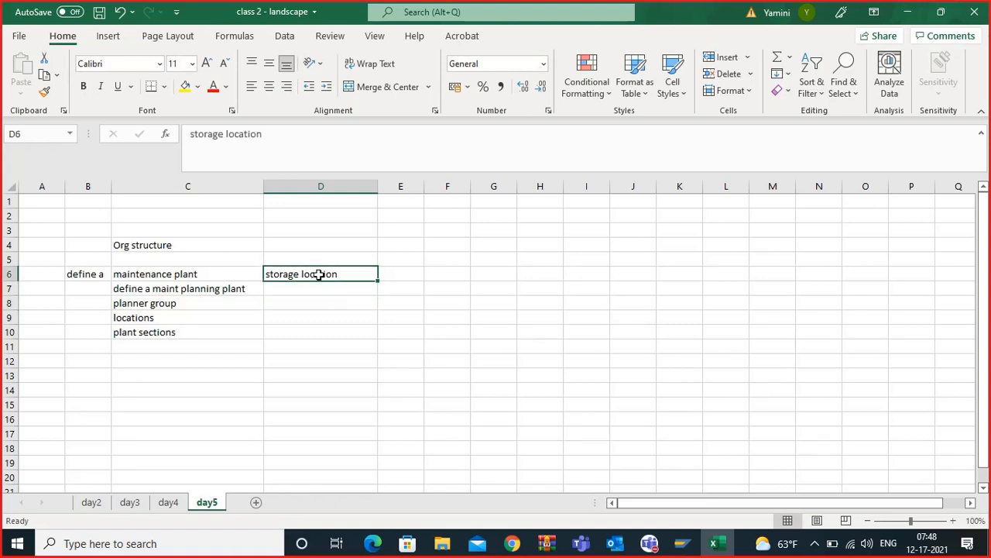
left_click(224, 271)
left_click(302, 275)
left_click_drag(188, 276, 194, 330)
left_click(154, 368)
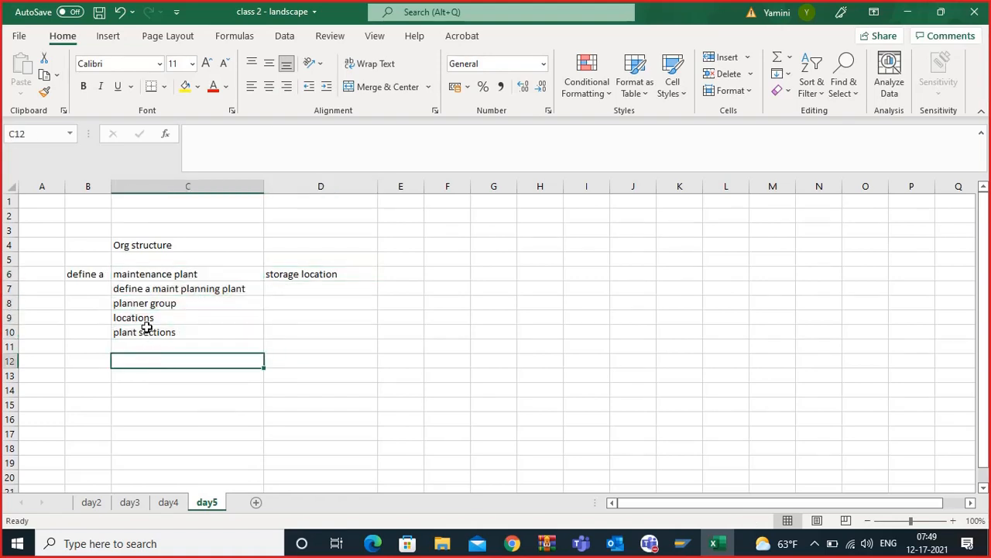
left_click_drag(148, 276, 159, 332)
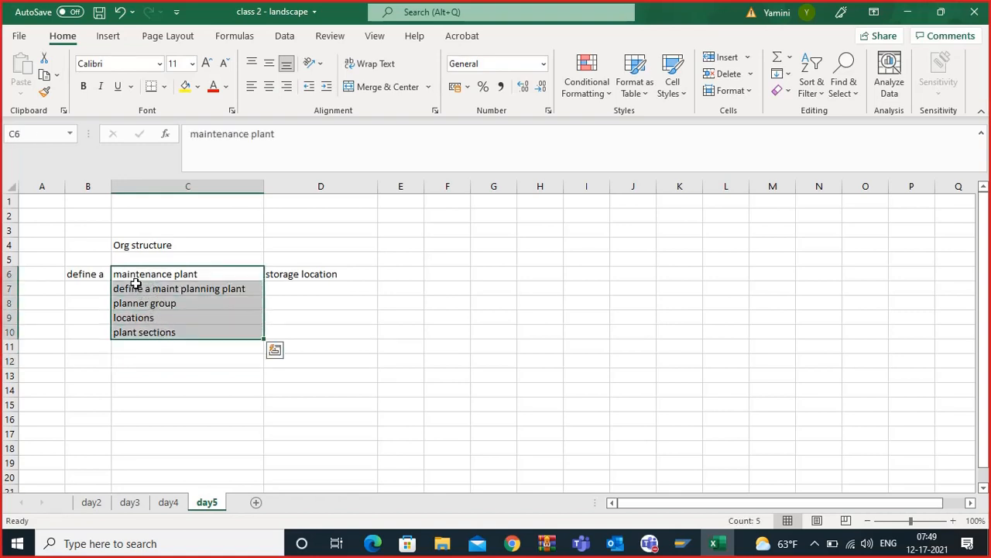
left_click(156, 345)
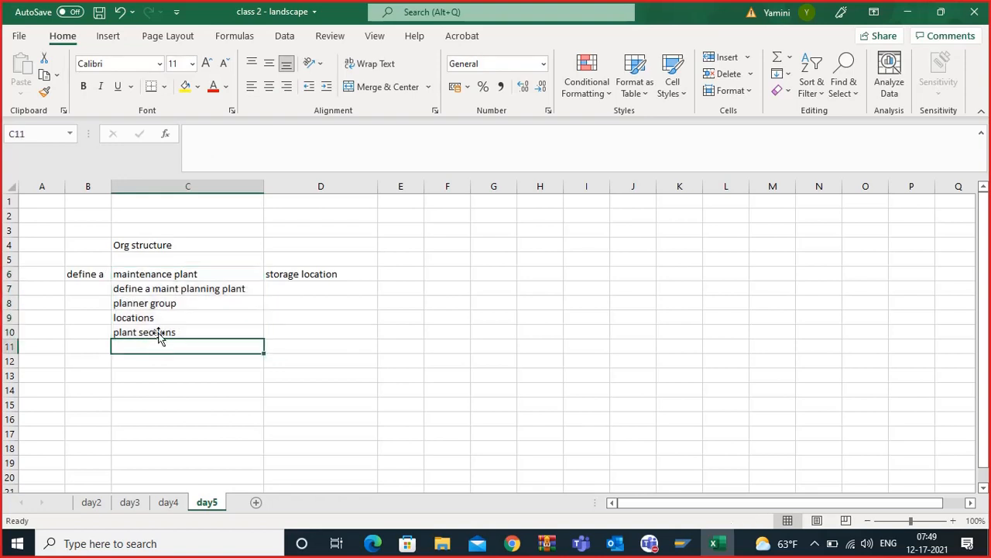
left_click_drag(165, 273, 177, 332)
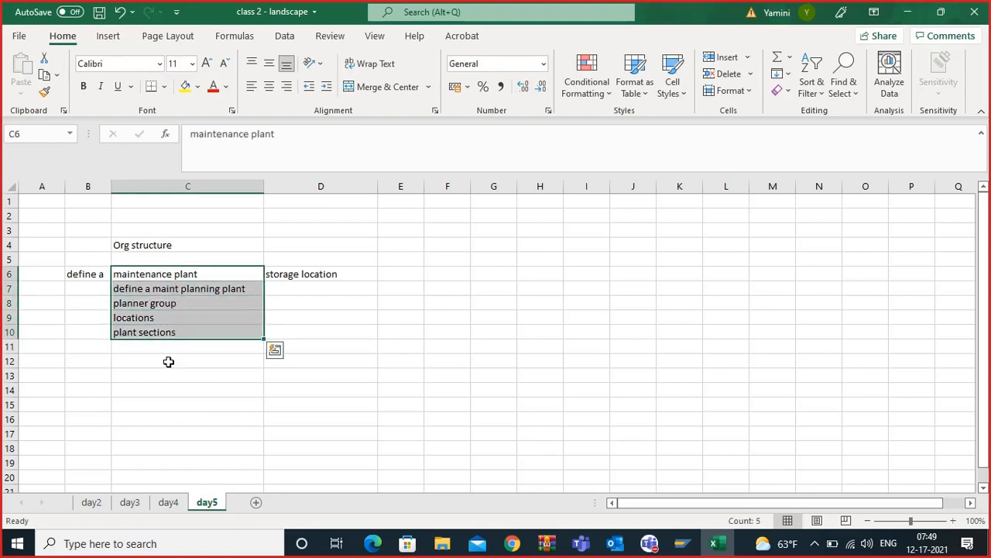
Step: Enter "company" in cell C12, leaving a blank row below the plant sections entry
left_click(168, 362)
type("company")
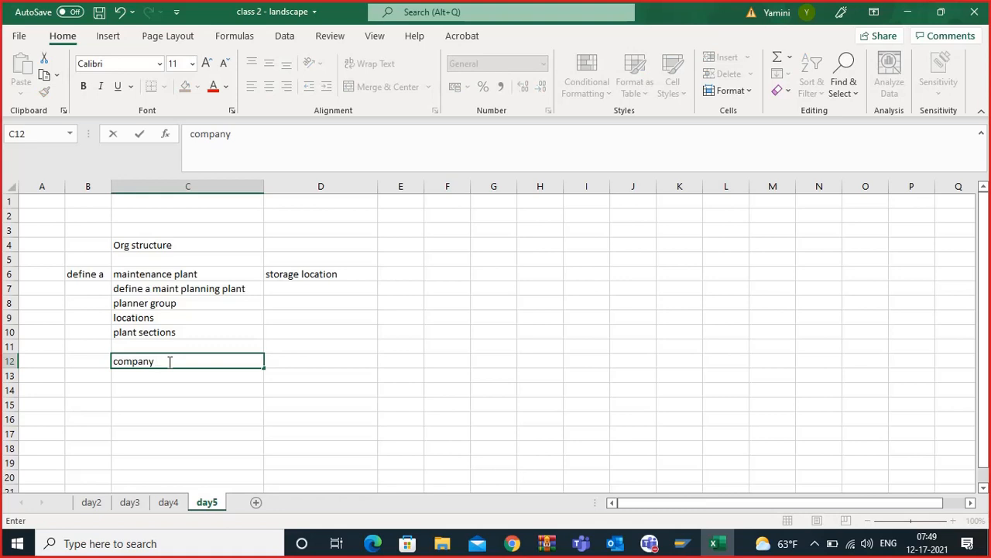
key("Return")
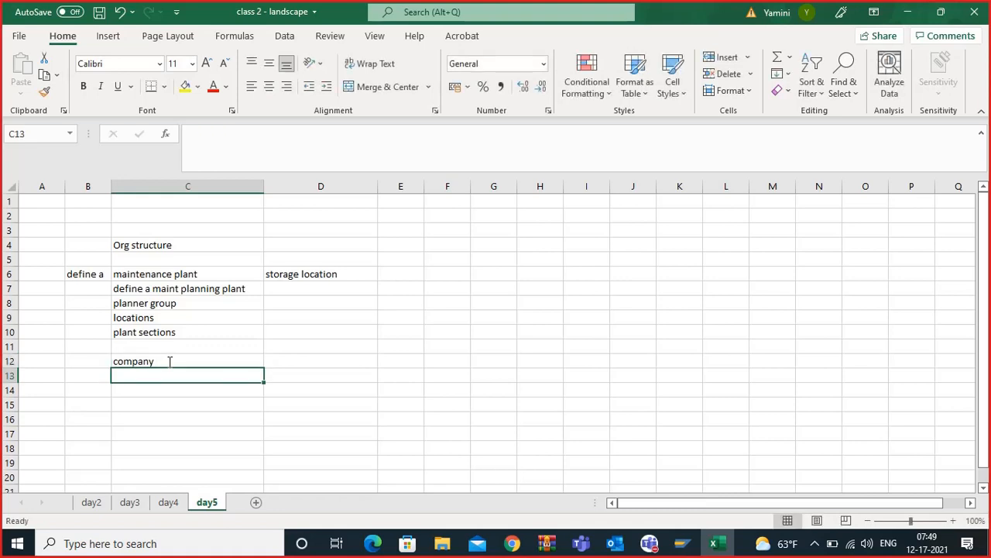
Step: Enter "company code" in cell C13, directly below the company entry
type("comp")
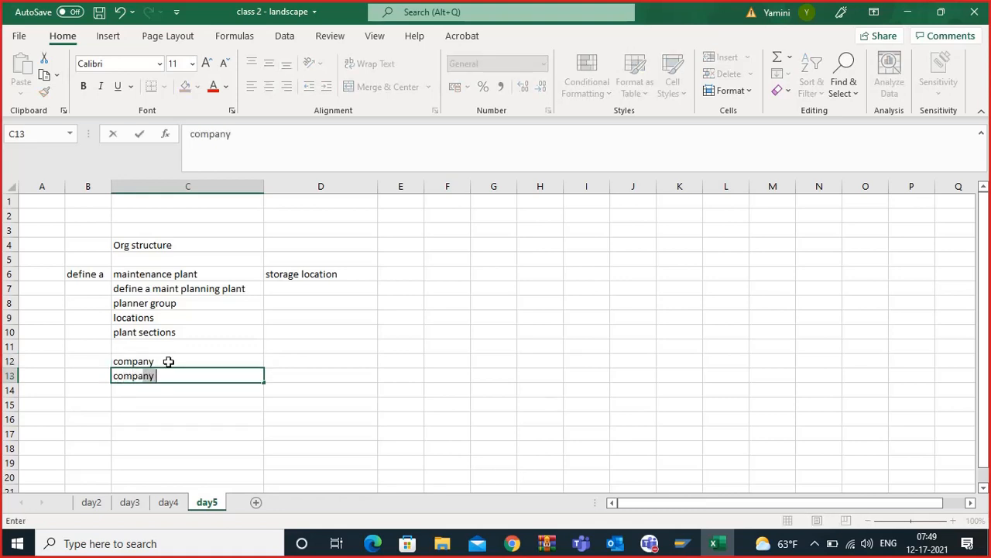
type("any code")
key("Return")
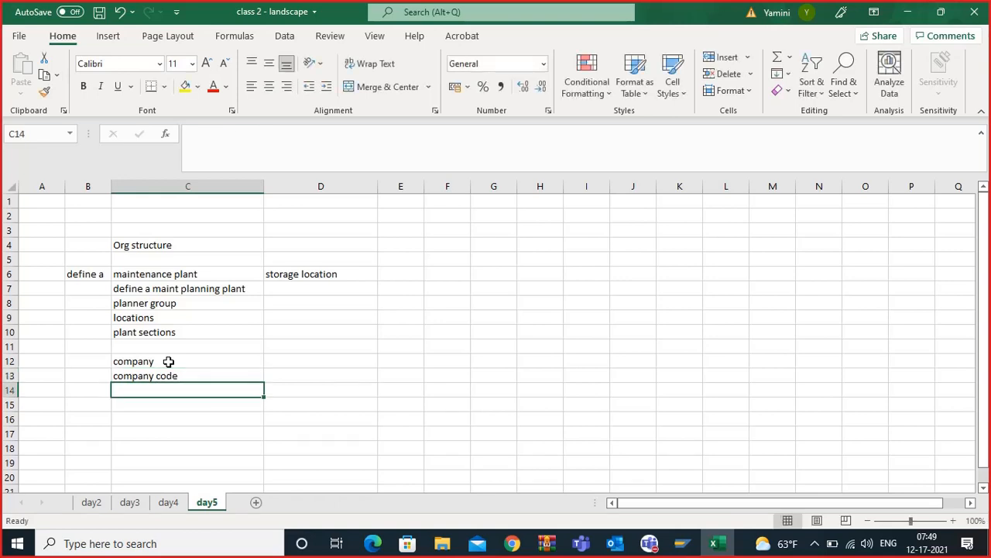
left_click(194, 277)
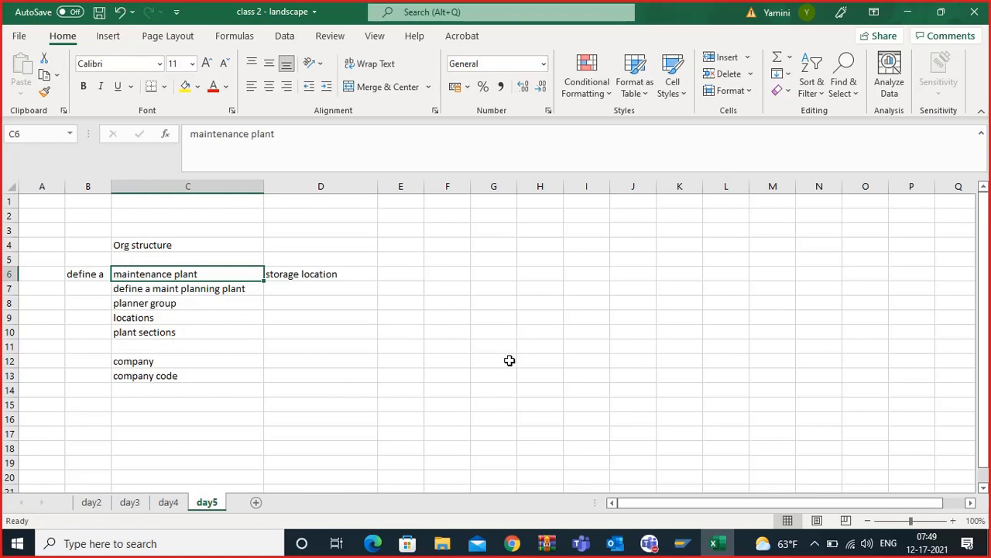
Step: Switch to the SAP Easy Access session, run transaction /nspro and open the SAP Reference IMG
left_click(682, 542)
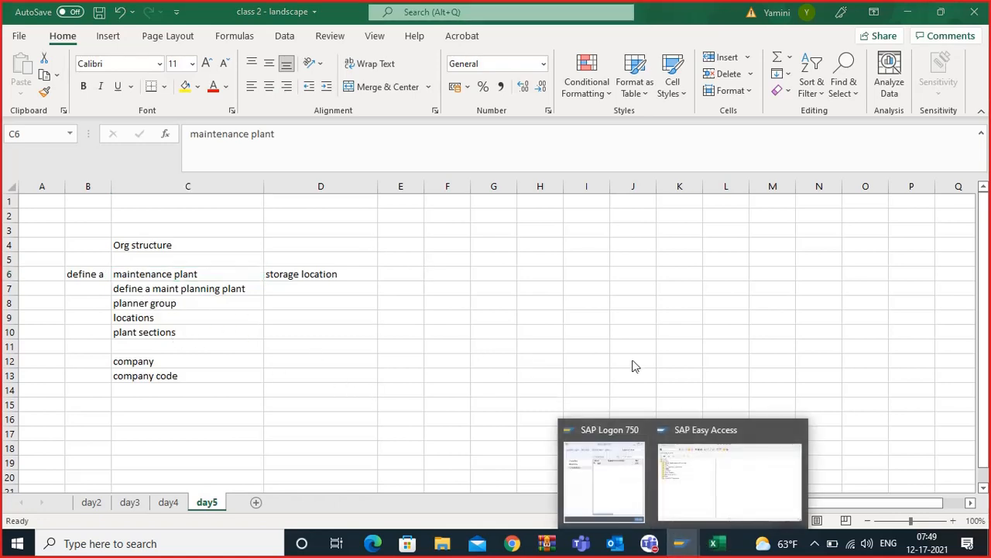
left_click(706, 465)
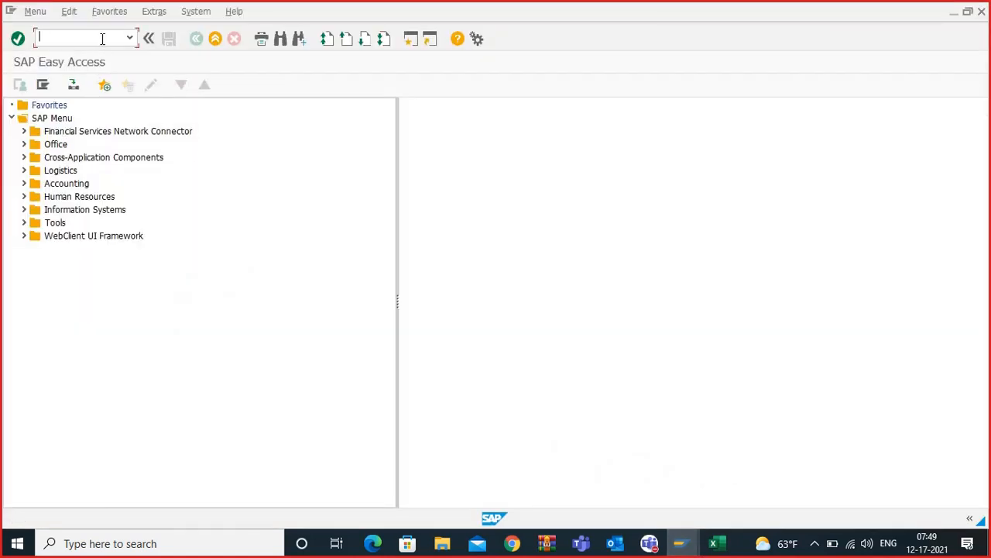
key("Return")
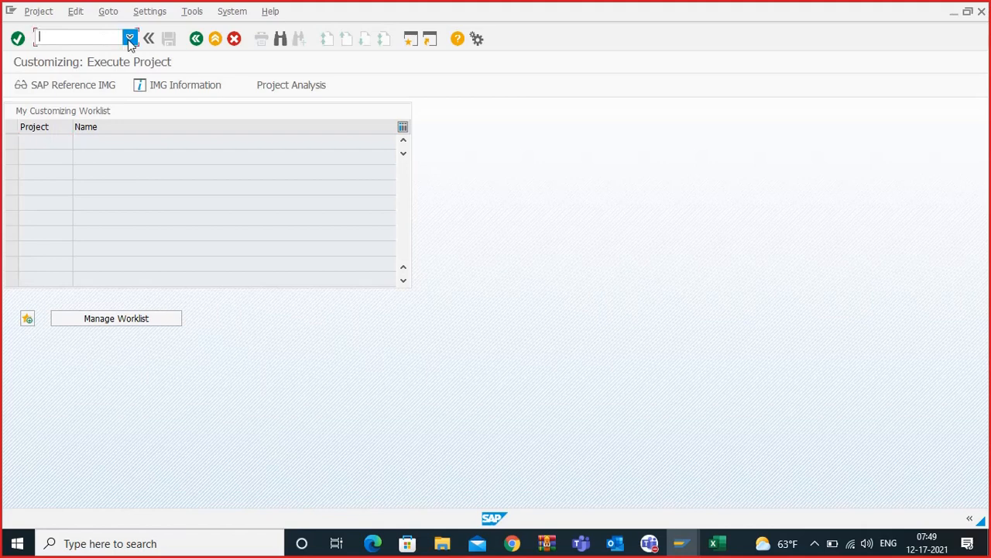
left_click(129, 38)
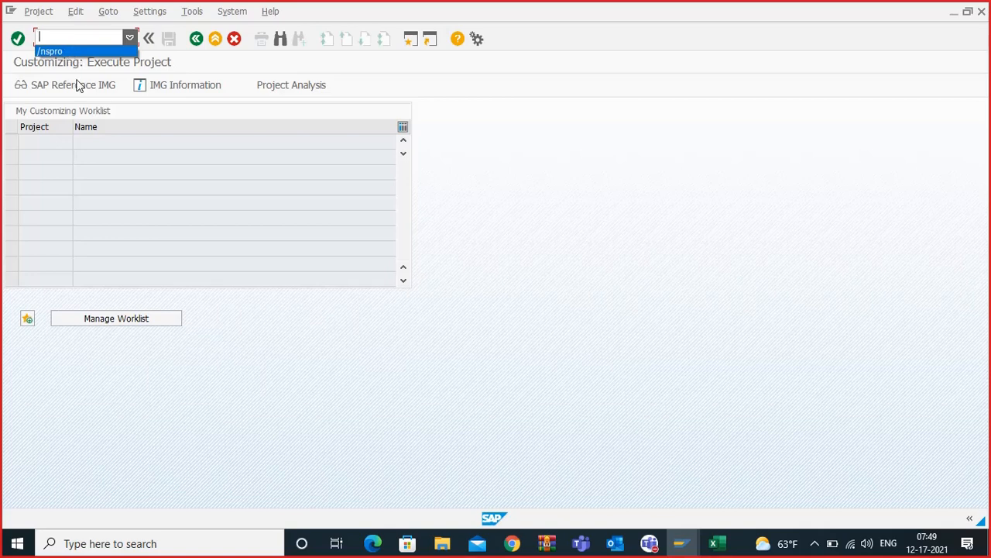
left_click(77, 81)
left_click(77, 86)
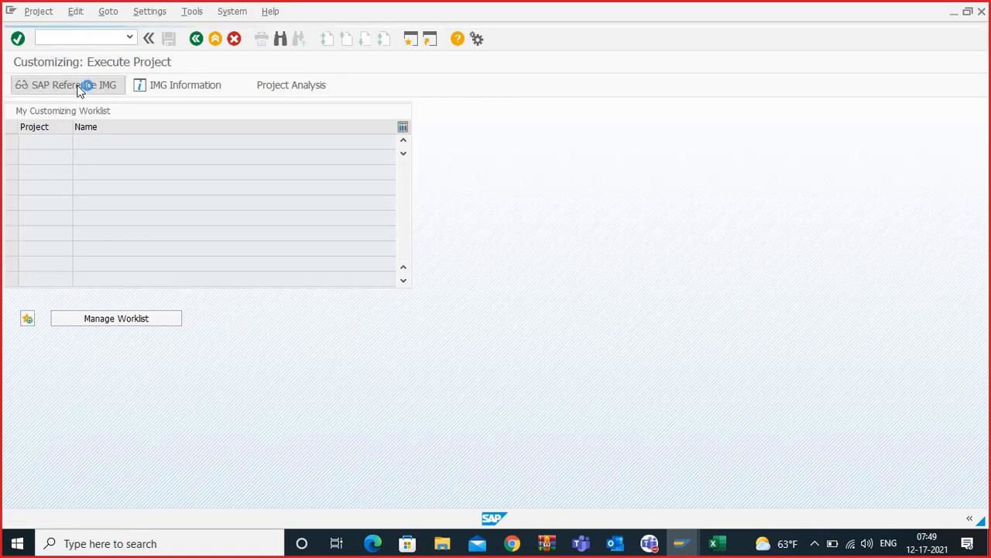
Step: Expand Enterprise Structure, Definition and Financial Accounting in the IMG, show the system status details and open the Define company activity
scroll(142, 245, "down", 3)
scroll(173, 256, "down", 2)
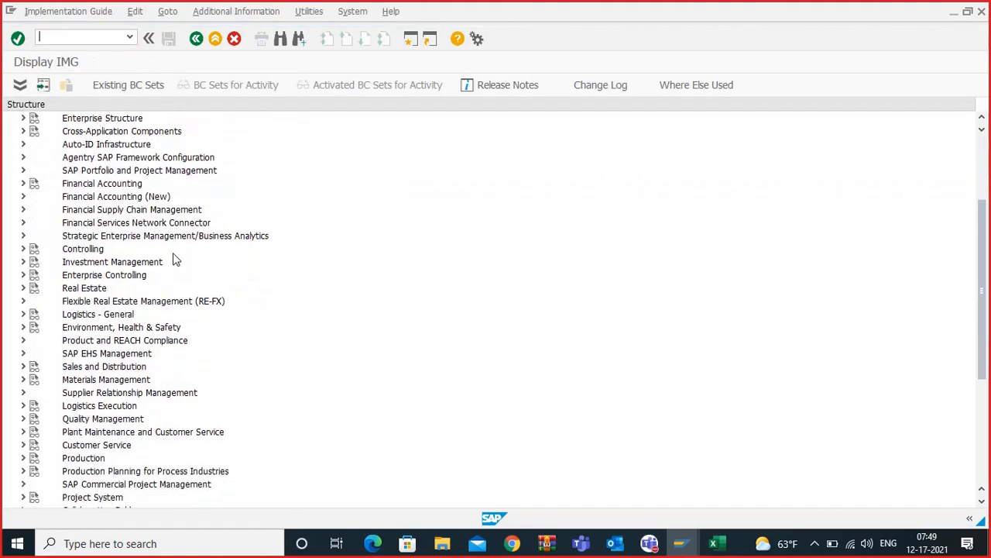
scroll(173, 258, "up", 4)
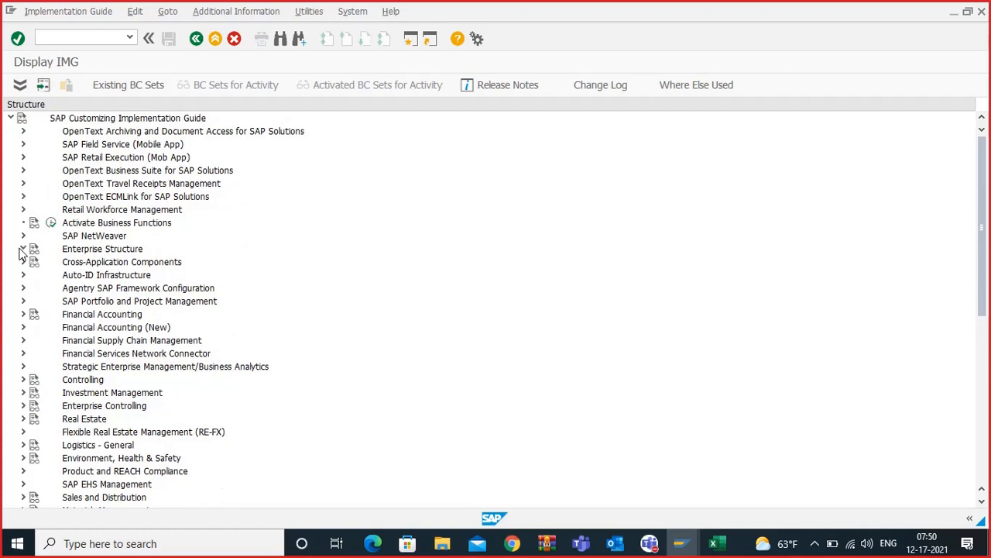
left_click(22, 249)
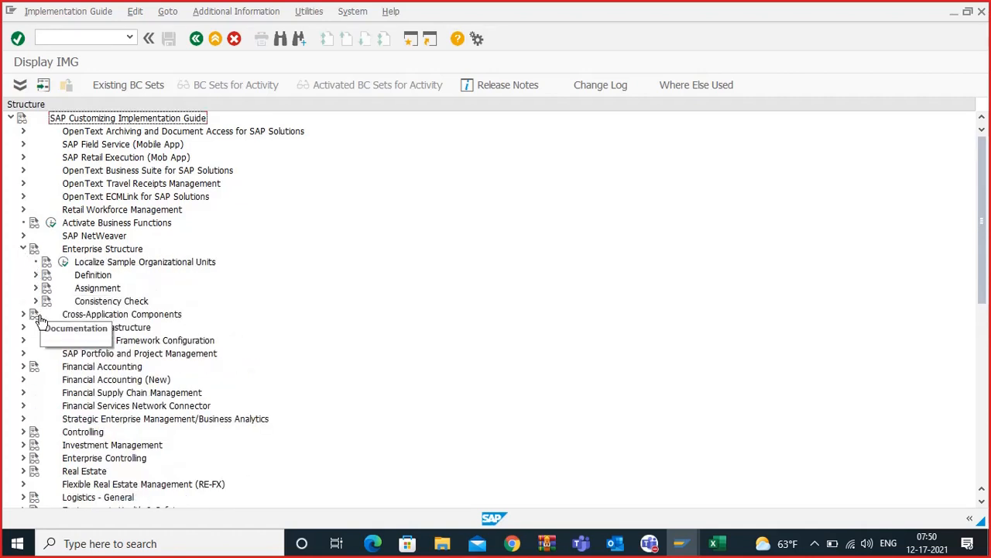
left_click(35, 275)
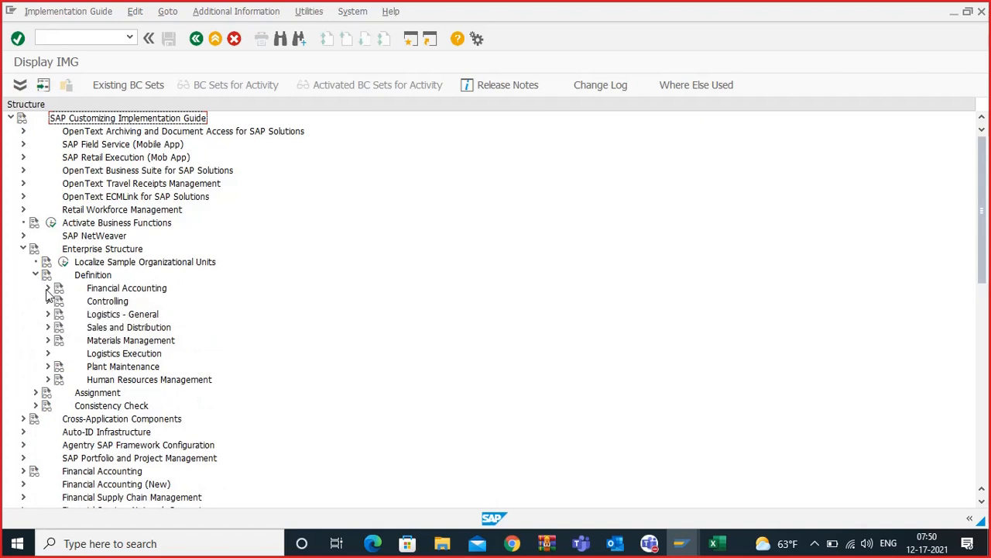
left_click(47, 288)
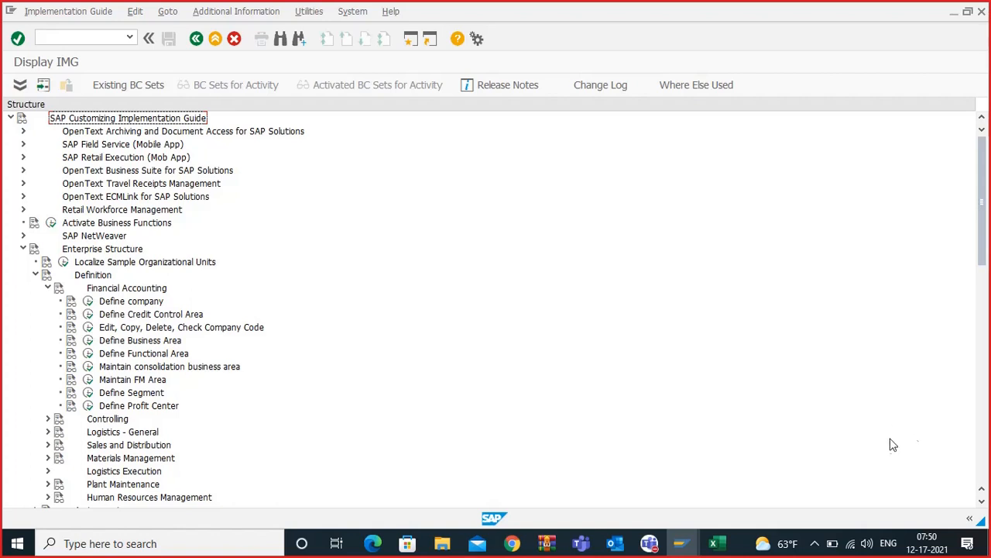
left_click(969, 518)
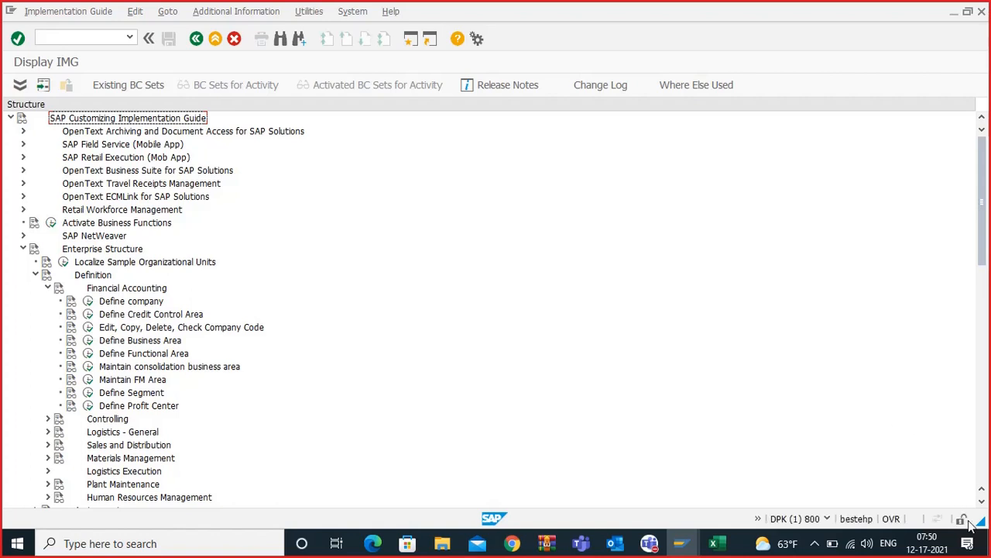
left_click(88, 300)
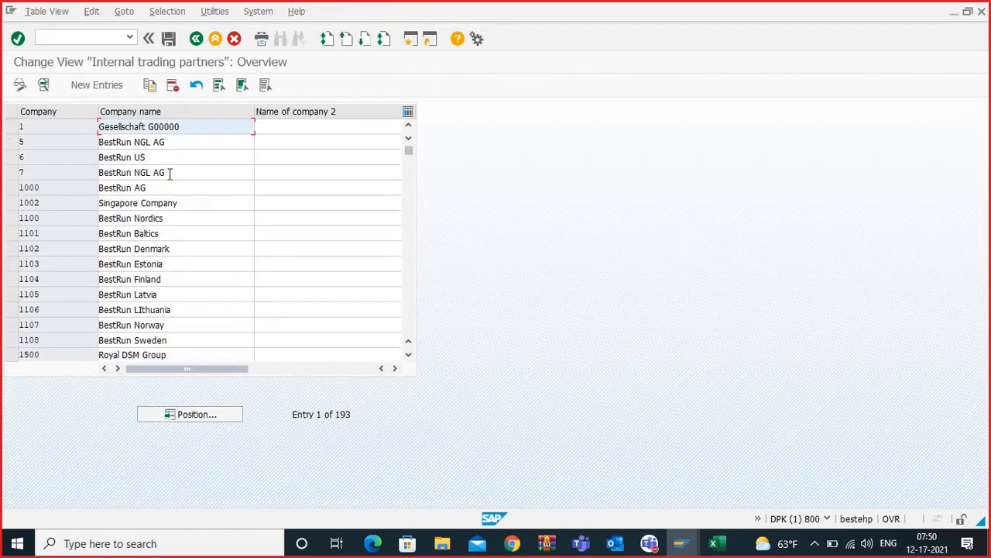
Step: Switch back to the day5 sheet in Excel and widen column E
left_click(714, 543)
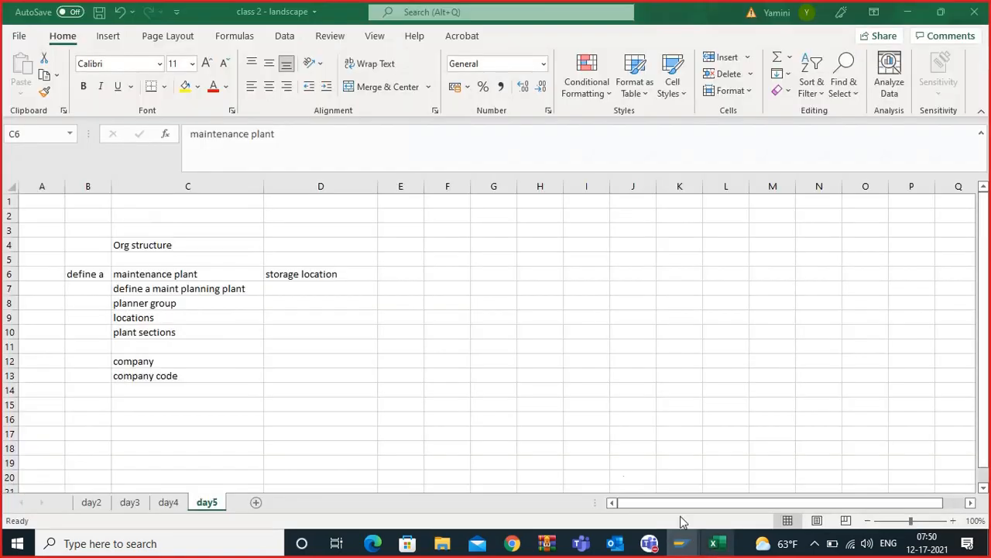
left_click(359, 398)
left_click(416, 290)
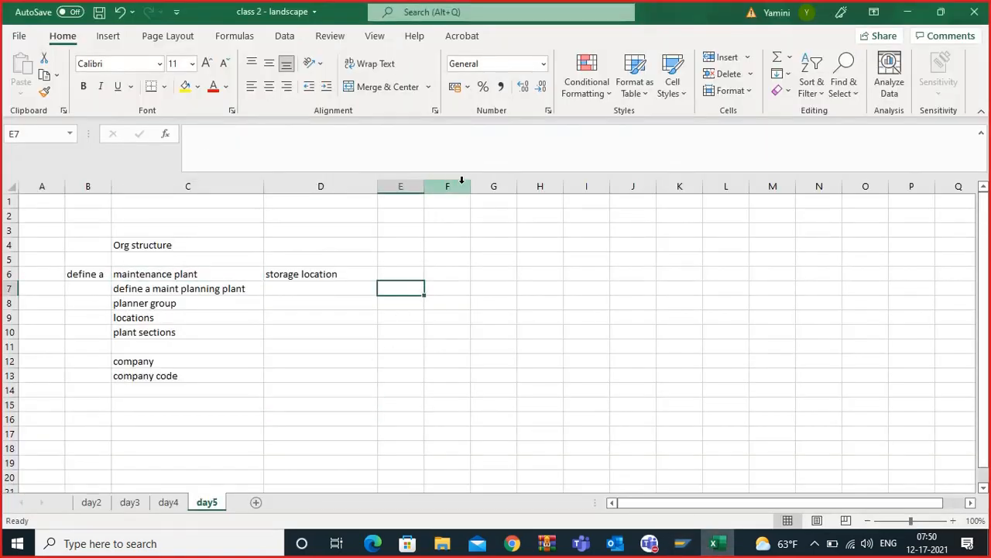
left_click_drag(425, 187, 453, 202)
Step: Enter "company" in cell E6, beside the storage location entry
left_click(418, 272)
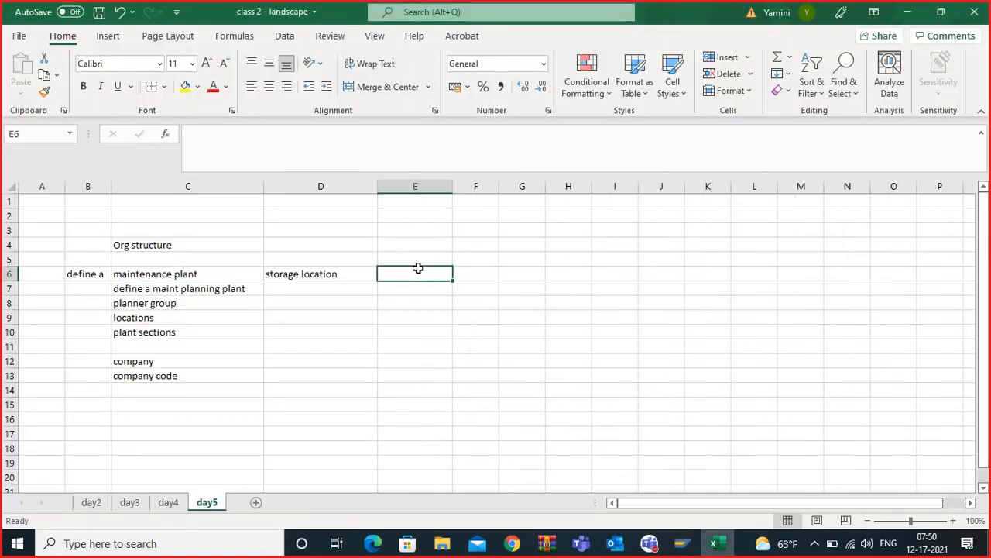
type("comapa")
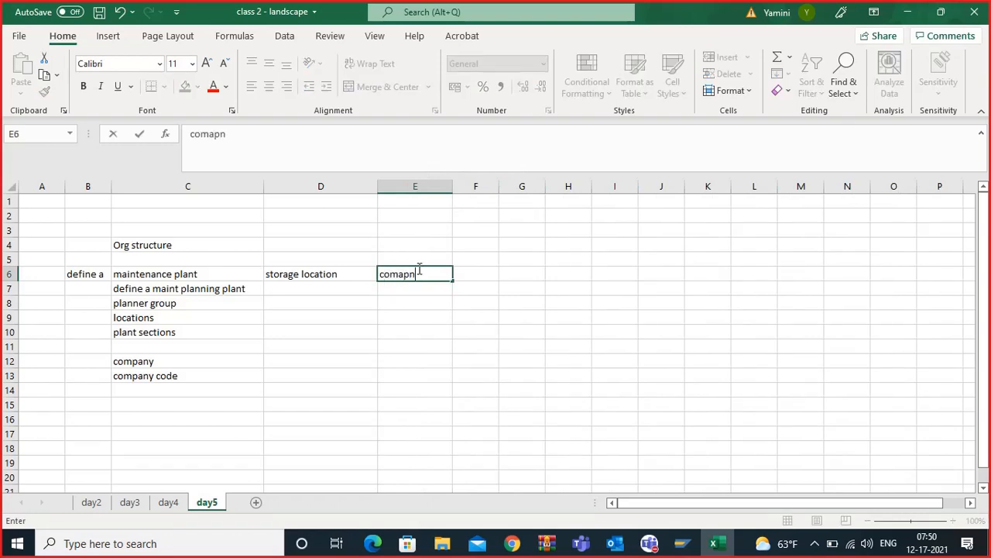
type("n")
key("BackSpace")
key("BackSpace")
type("pany")
key("BackSpace")
key("BackSpace")
key("BackSpace")
key("BackSpace")
type("pany")
key("Tab")
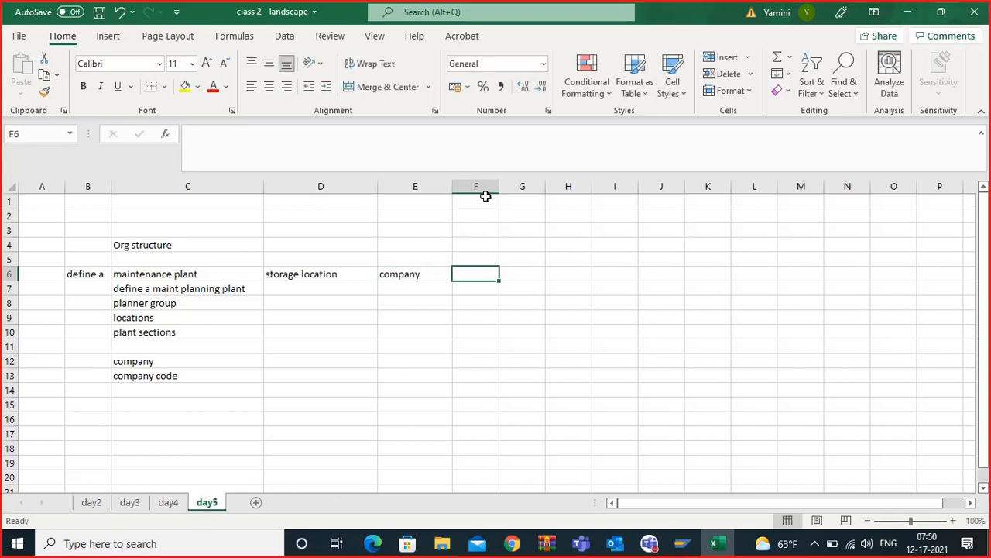
Step: Widen column F and enter "Amaron" in cell F6 as the company's value
left_click_drag(499, 187, 580, 224)
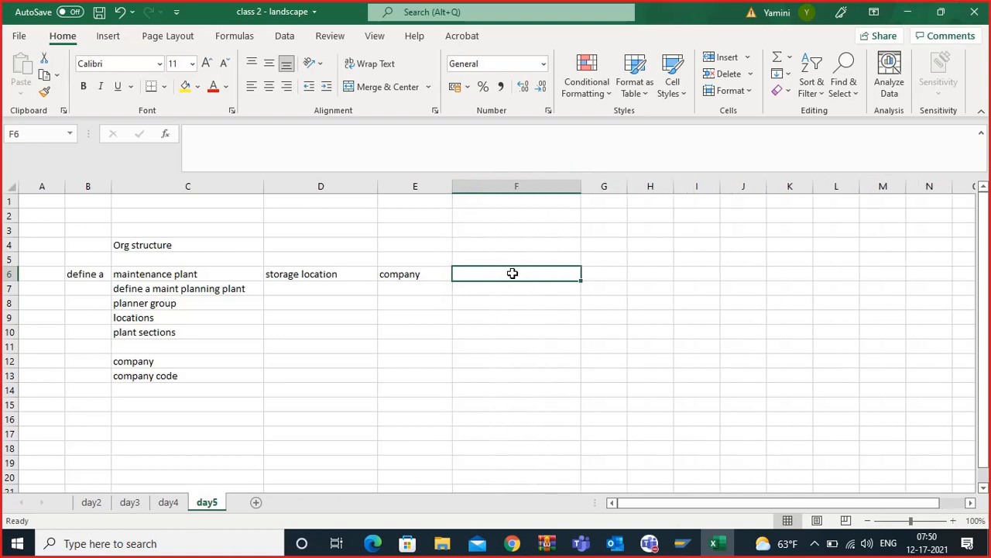
type("a")
type("Amaron")
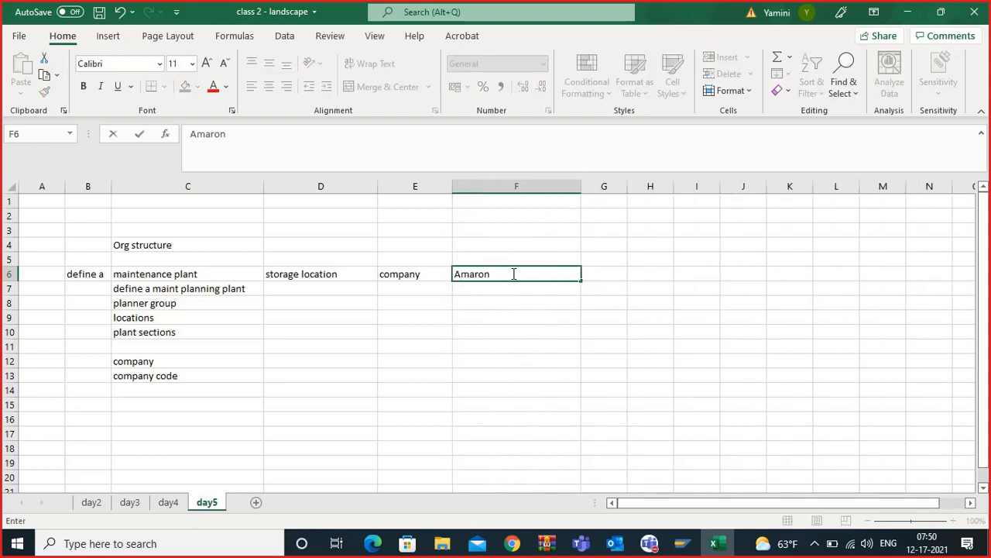
Step: Enter "company code" in cell E7 and widen column E slightly to fit it
left_click(397, 288)
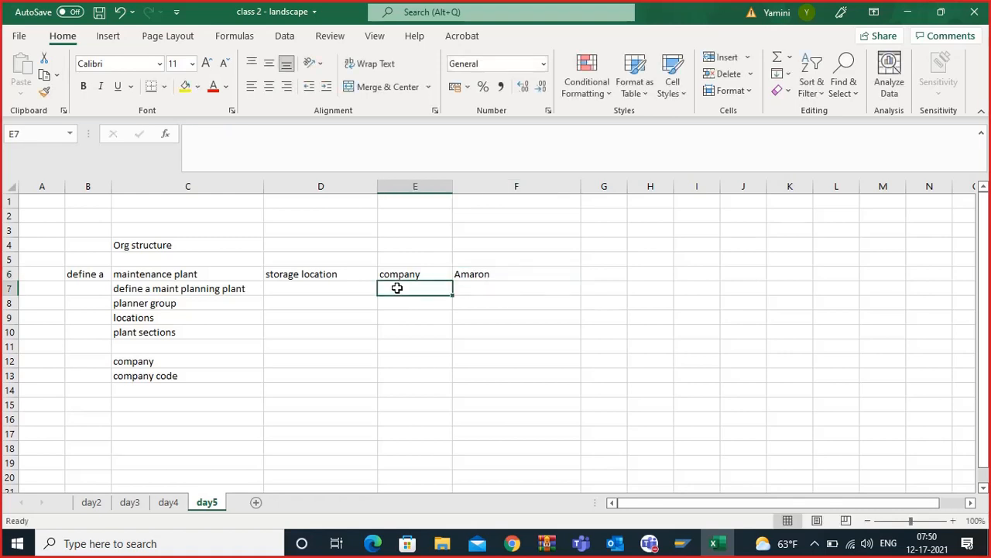
type("company coe")
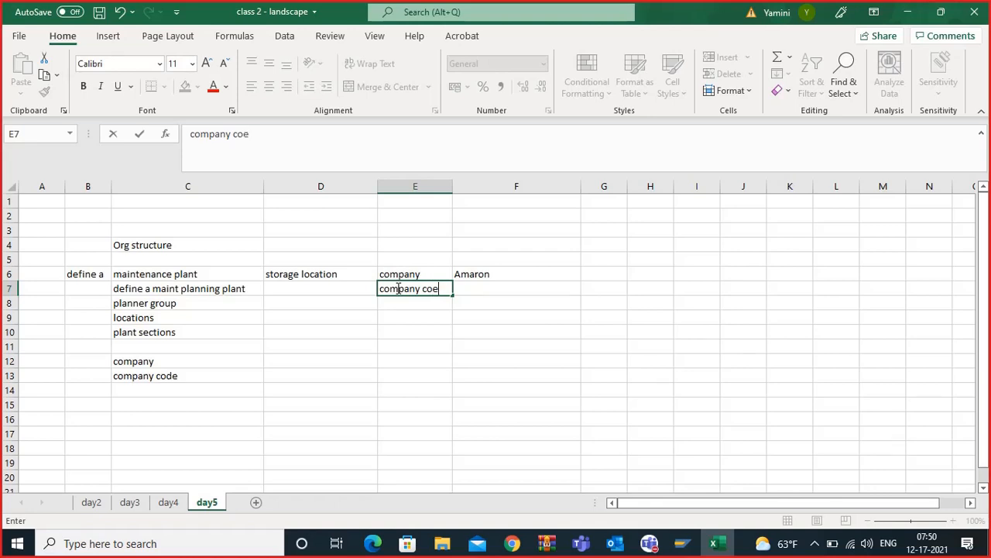
key("BackSpace")
type("de")
left_click(527, 293)
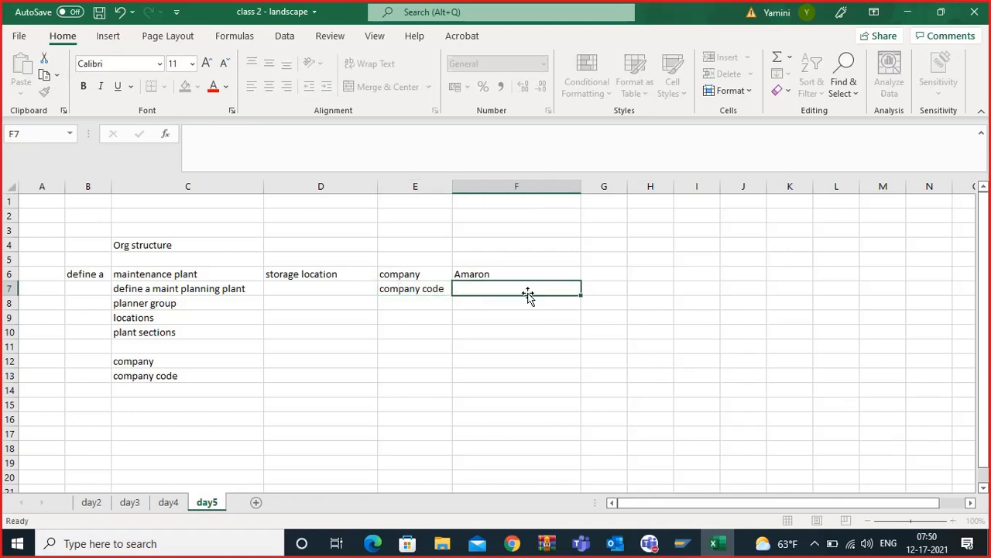
left_click_drag(454, 186, 465, 185)
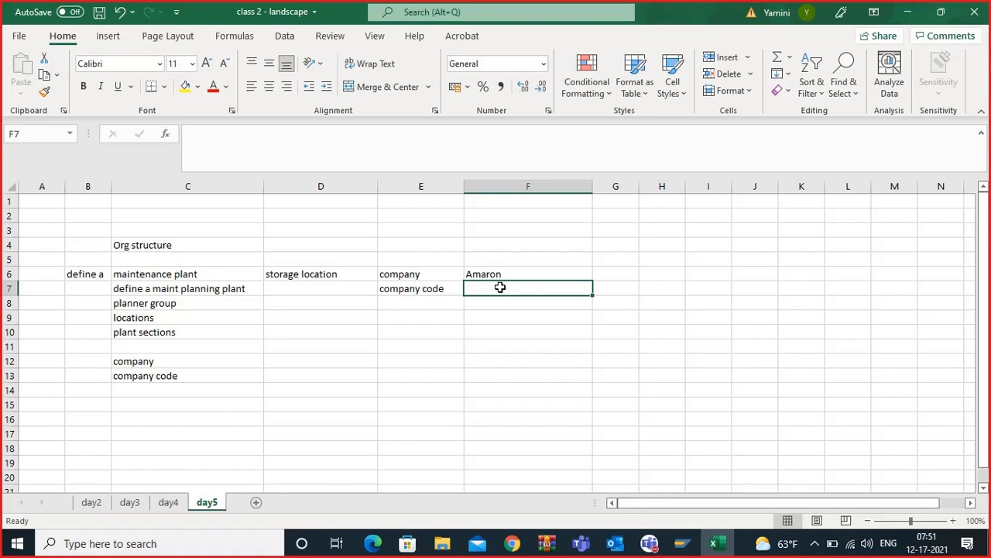
Step: Enter 1019 in cell F7 as the company code's value and left-align it
type("101")
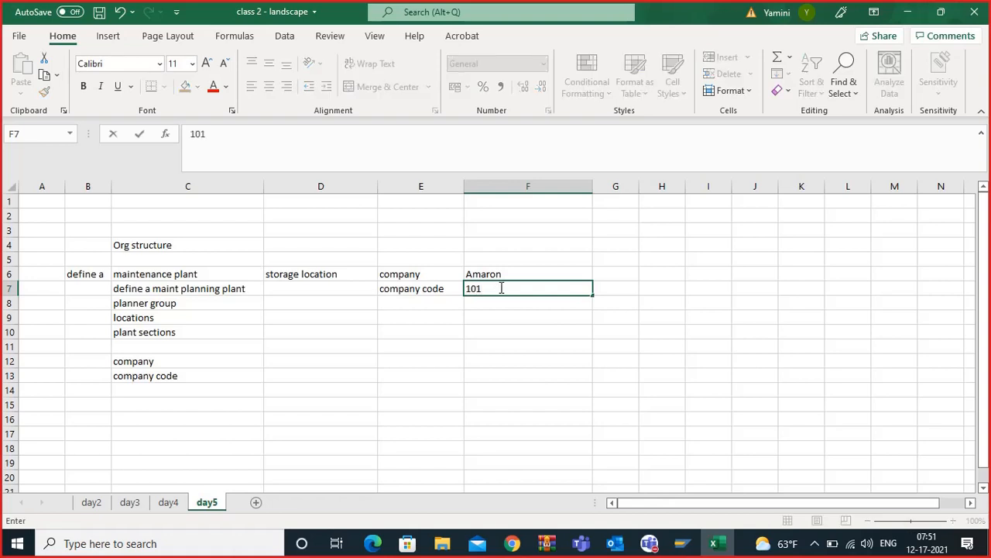
type("9")
key("Return")
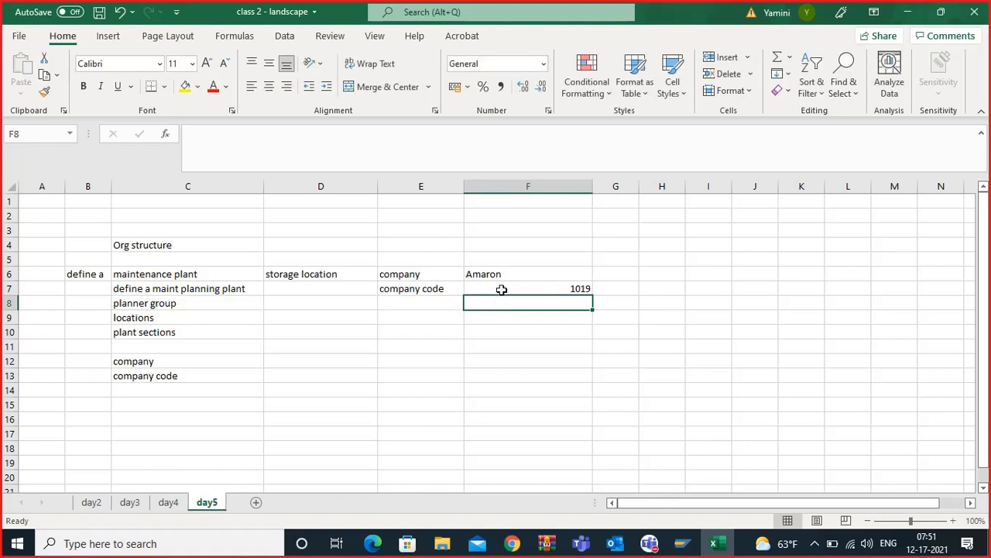
left_click(520, 289)
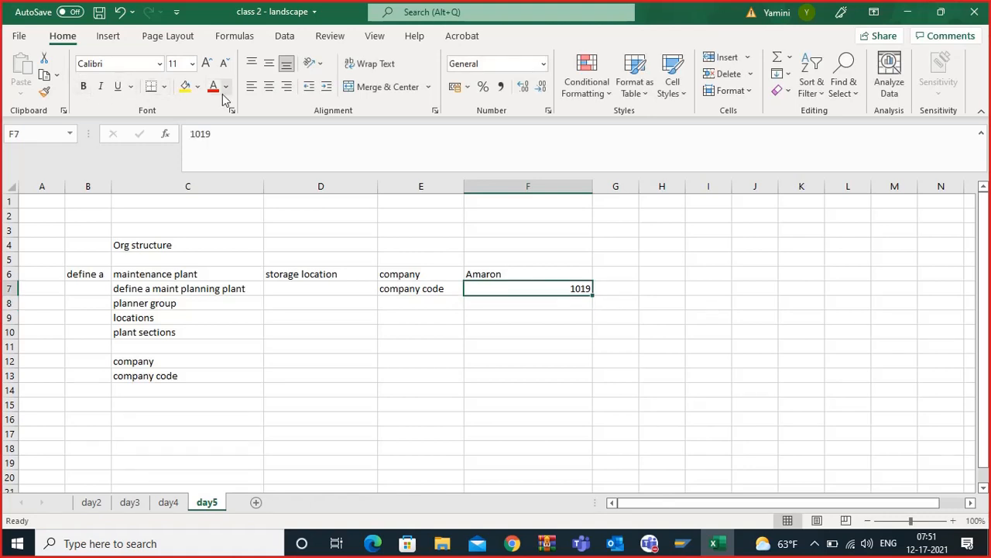
left_click(250, 88)
Step: Enter "maint plant" in cell E8 with the value 3000 beside it in F8
left_click(397, 306)
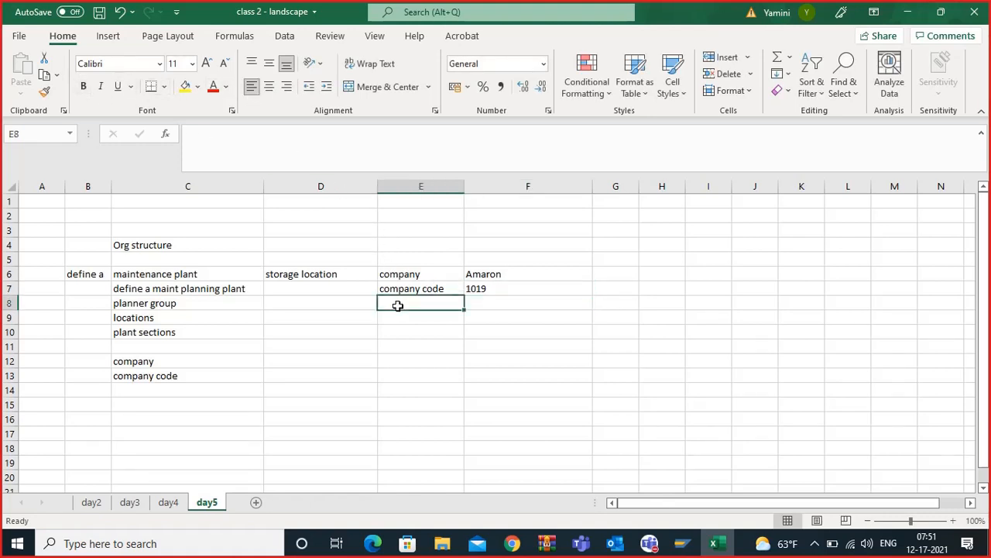
type("plan")
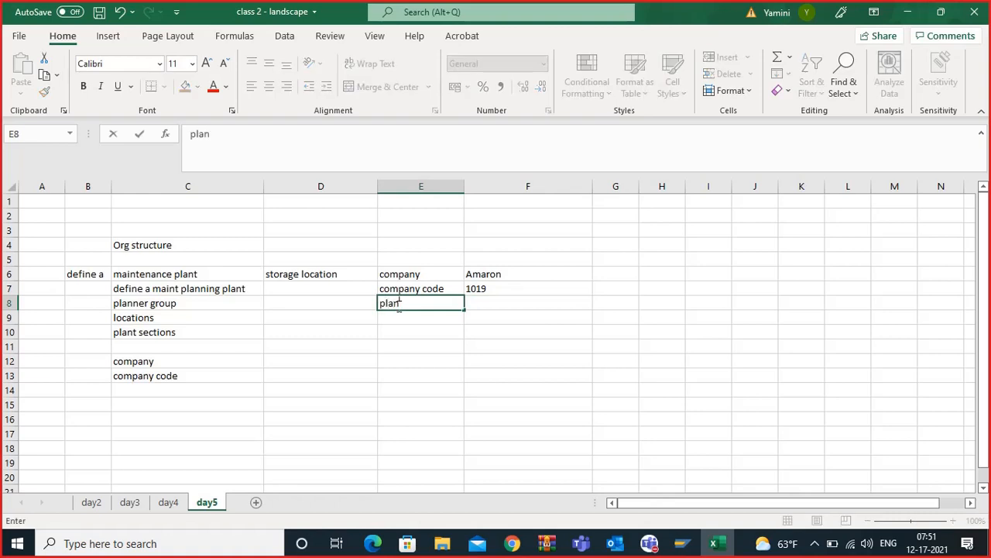
key("BackSpace")
key("BackSpace")
key("BackSpace")
key("BackSpace")
type("maint plan")
key("Tab")
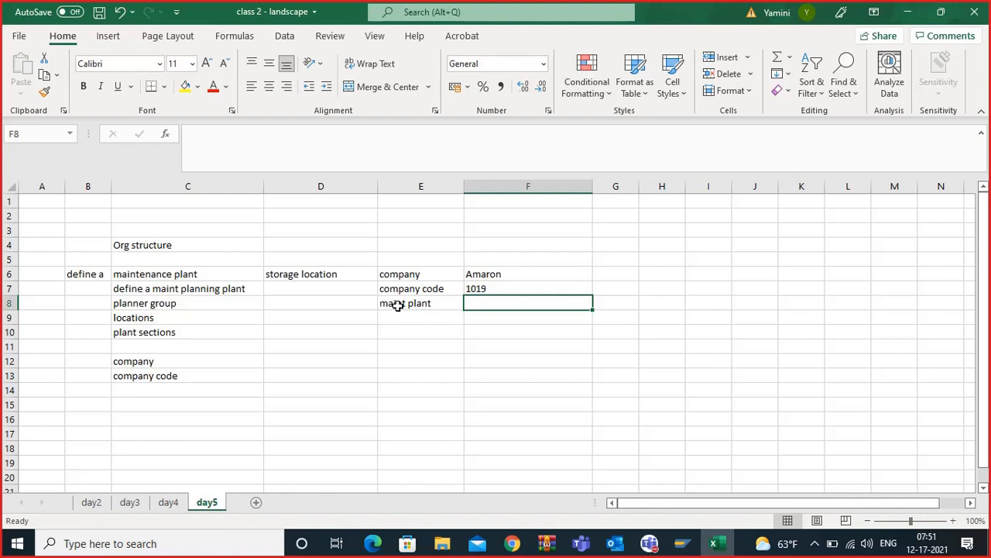
type("3000")
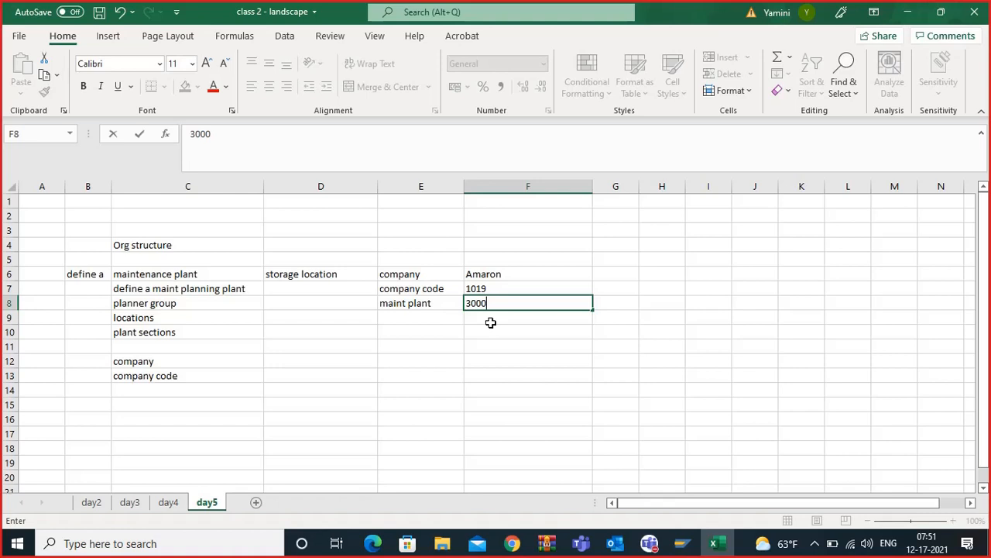
Step: Enter "Planning plant" in cell E9, below the maint plant entry
left_click(441, 320)
type("PLNN")
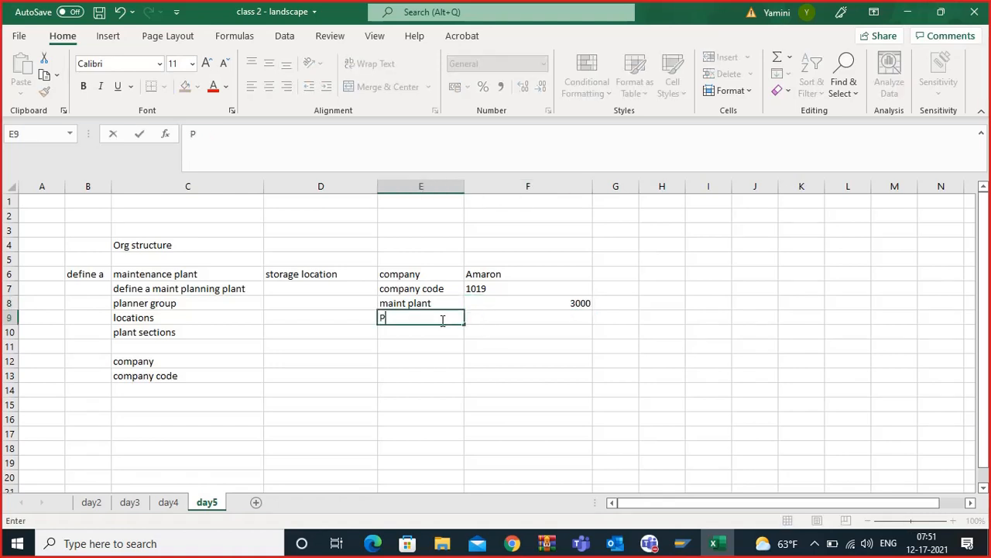
key("BackSpace")
key("BackSpace")
key("BackSpace")
type("lannn")
key("BackSpace")
type("ing plant")
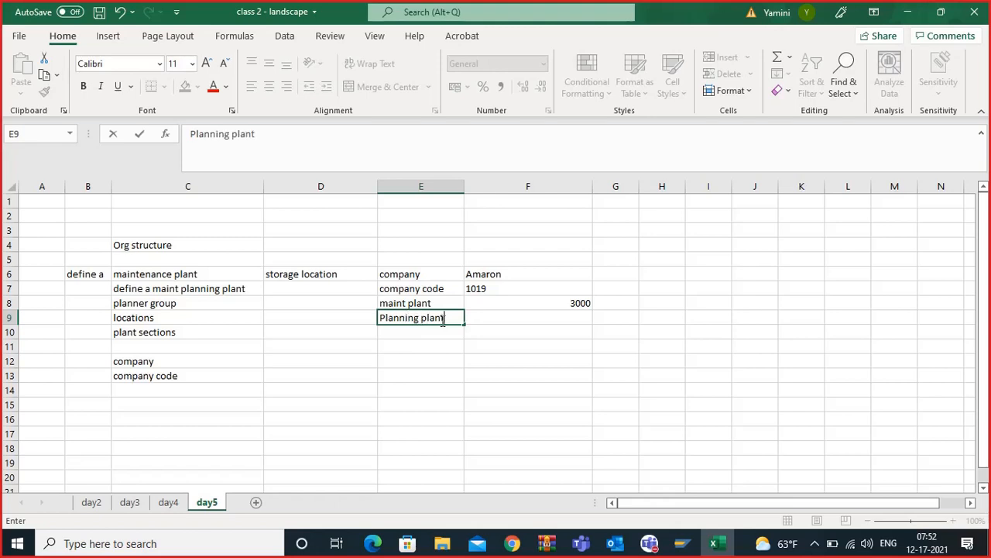
Step: Enter "maint planning plant" in cell C17, below the organizational structure lists
left_click(441, 377)
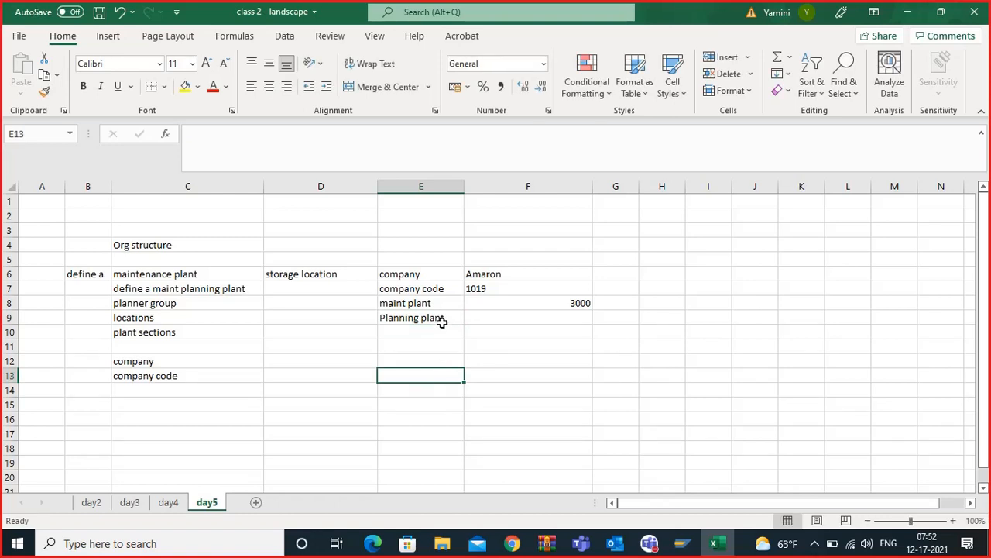
left_click(531, 315)
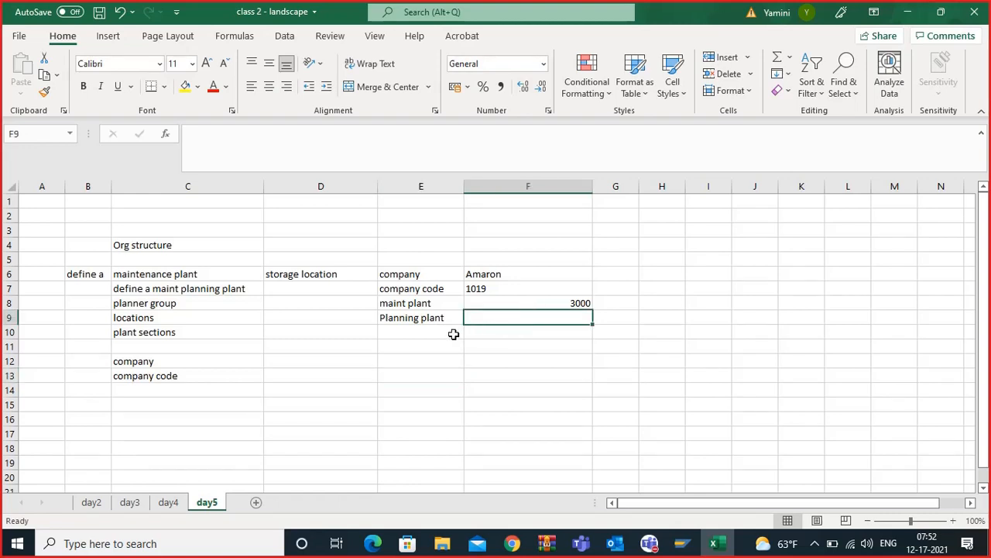
scroll(271, 403, "down", 1)
left_click(194, 392)
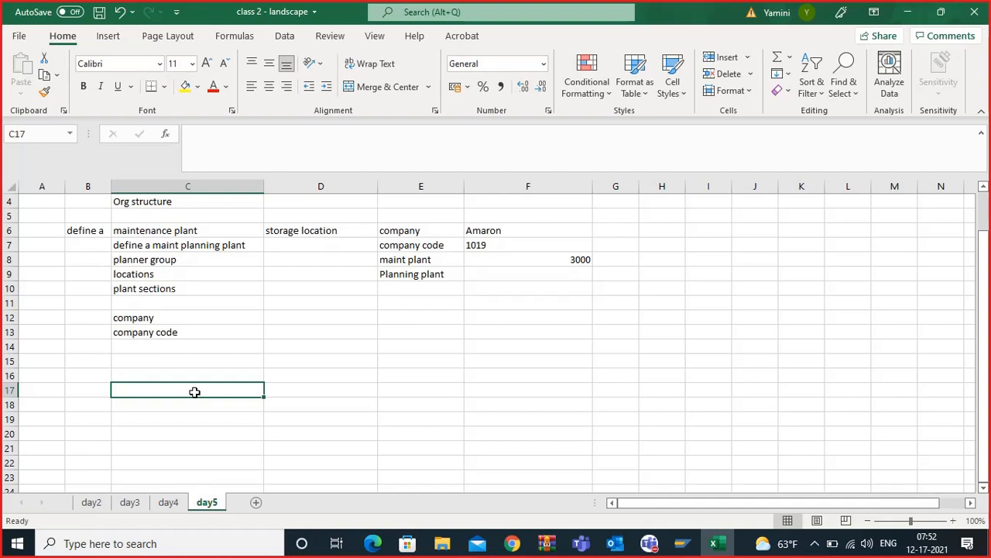
type("maint")
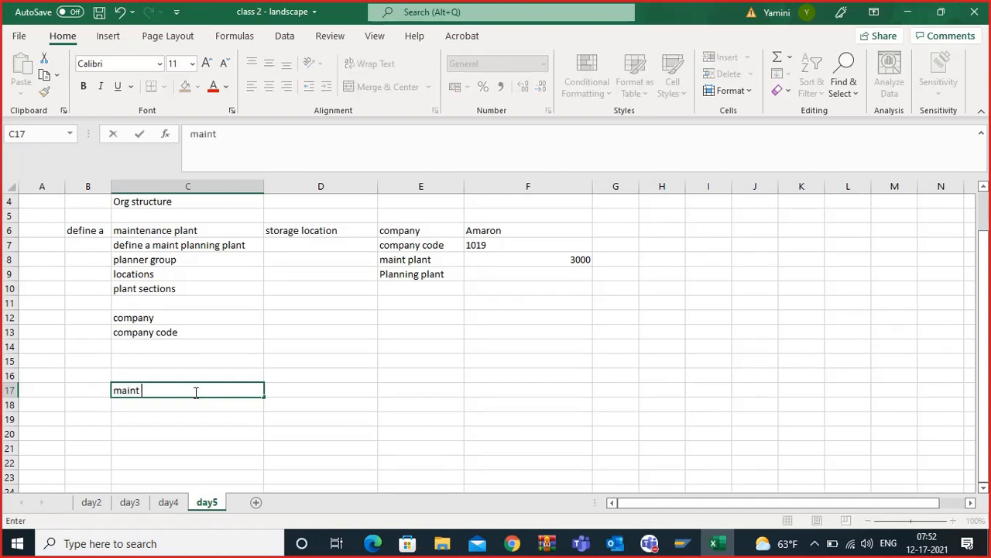
type(" planning")
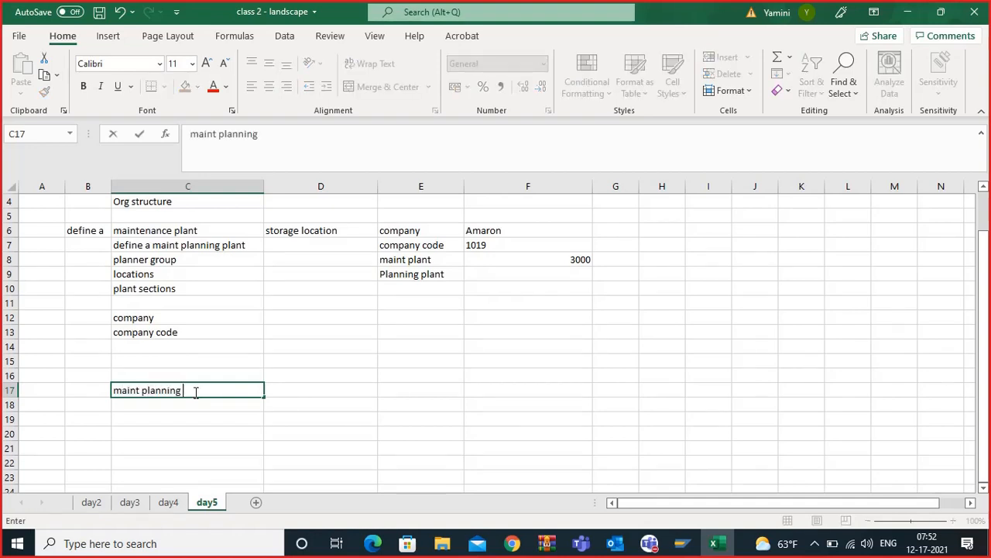
type(" plant")
key("Tab")
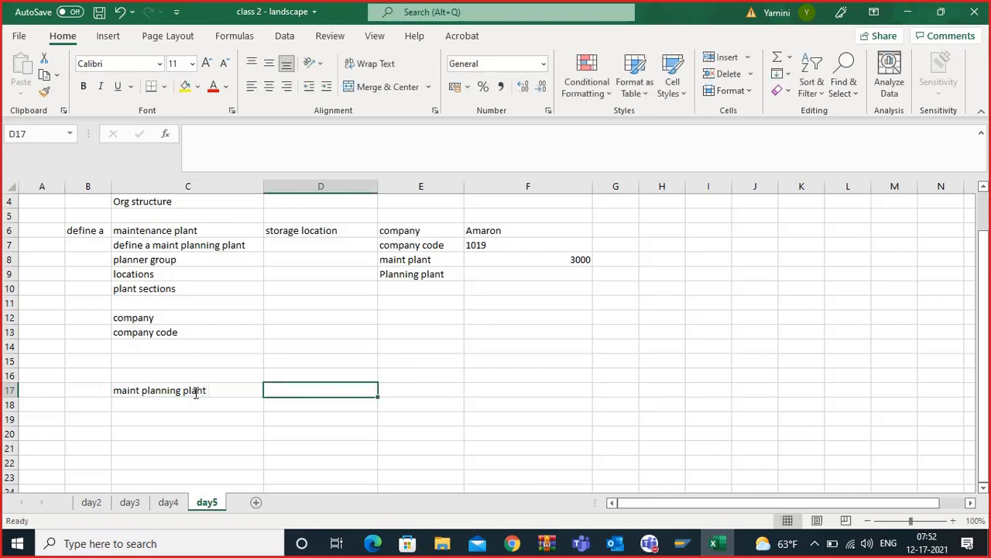
Step: Enter the definition "plant where all the maintennace planning take place" in cell D17, beside the maint planning plant term
type("pl")
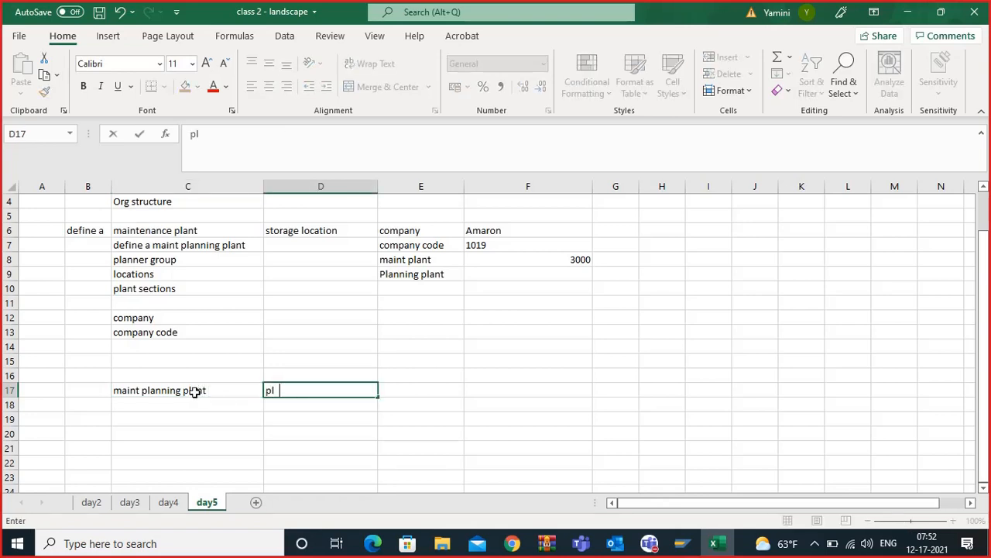
type("ant where all ")
type("t")
key("BackSpace")
type("al")
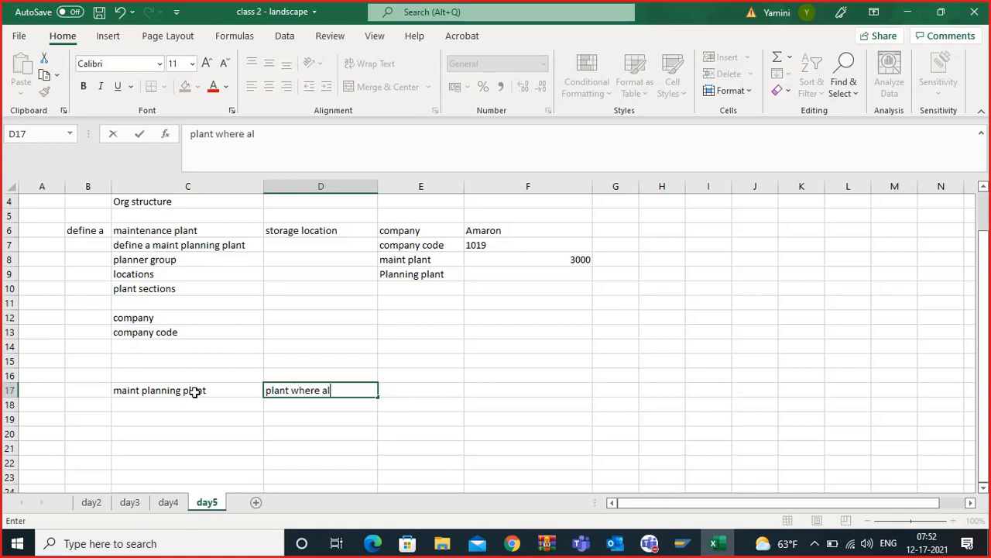
type("l the maintennace ")
type("pla")
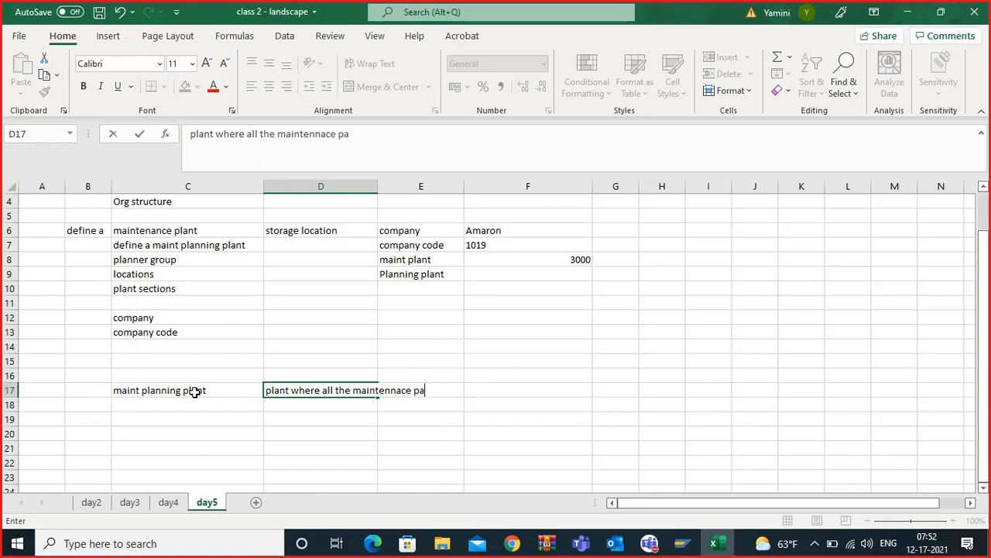
key("BackSpace")
type("lannin")
type("g take pla")
type("ce")
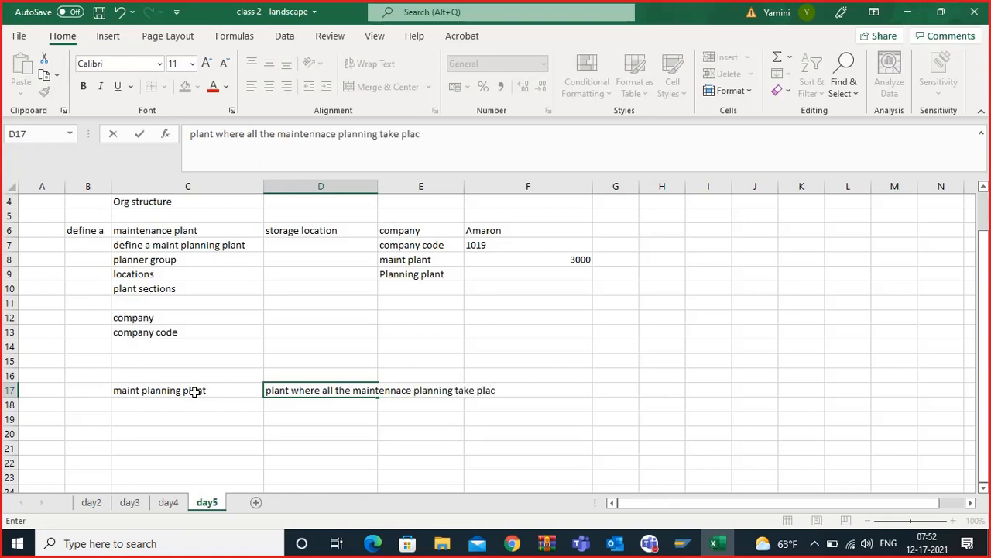
Step: Enter "maint plant" in cell C19 with the value 3000 in D19, and left-align that value
left_click(169, 417)
type("maintp")
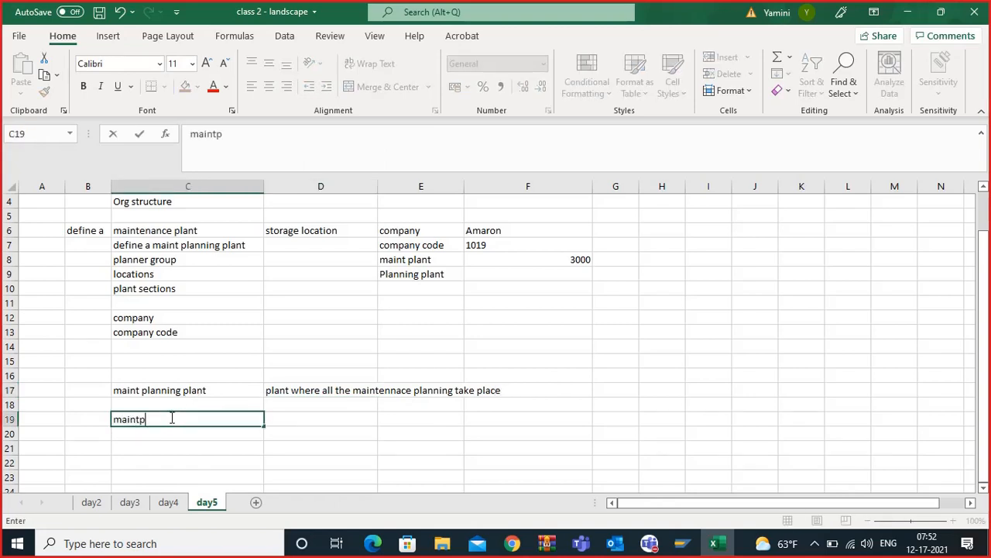
key("BackSpace")
type("plant")
left_click(338, 415)
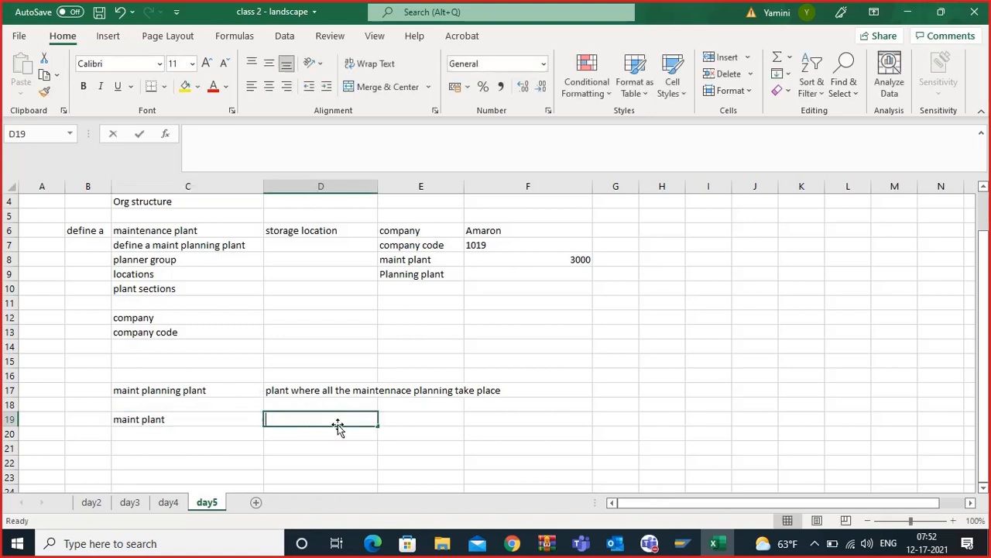
type("3000")
scroll(338, 425, "down", 1)
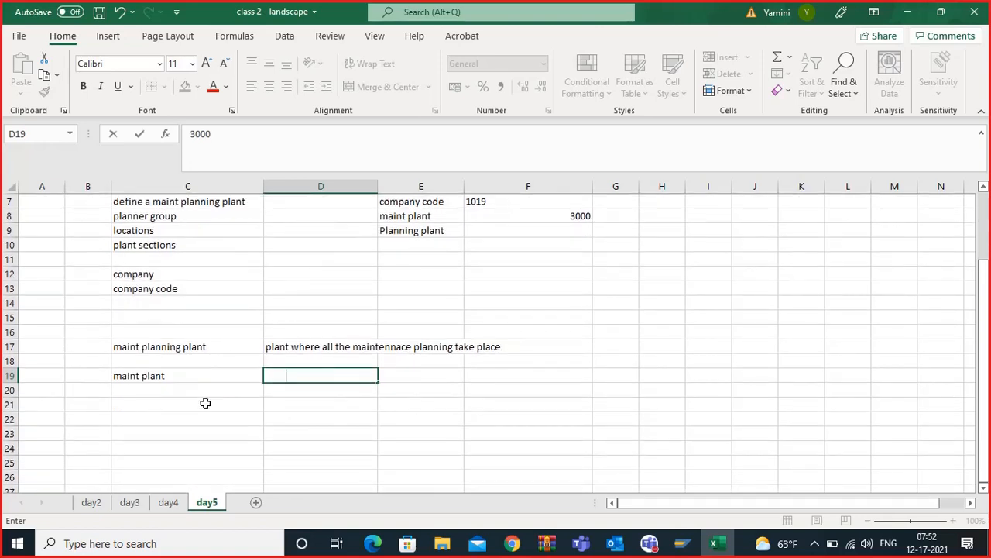
left_click(159, 404)
left_click(289, 374)
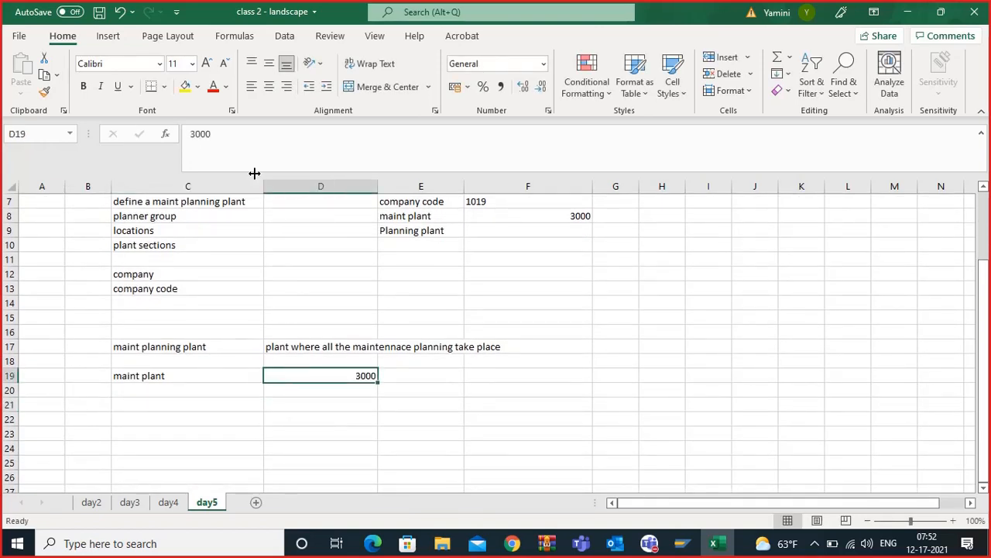
left_click(251, 86)
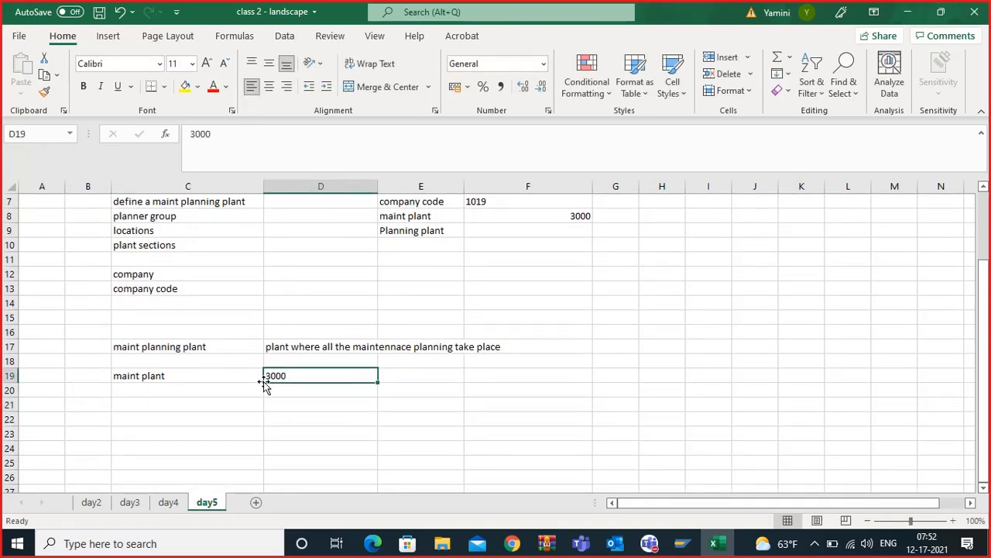
Step: Enter "planning also happen" in cell C21 with the value 3000 beside it in D21
left_click(196, 408)
type("pl")
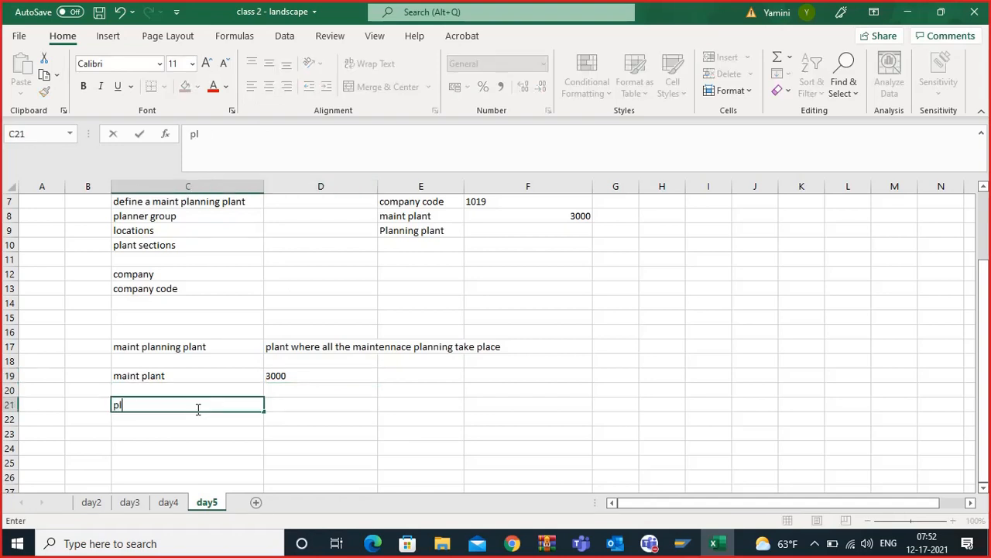
type("anning also happen")
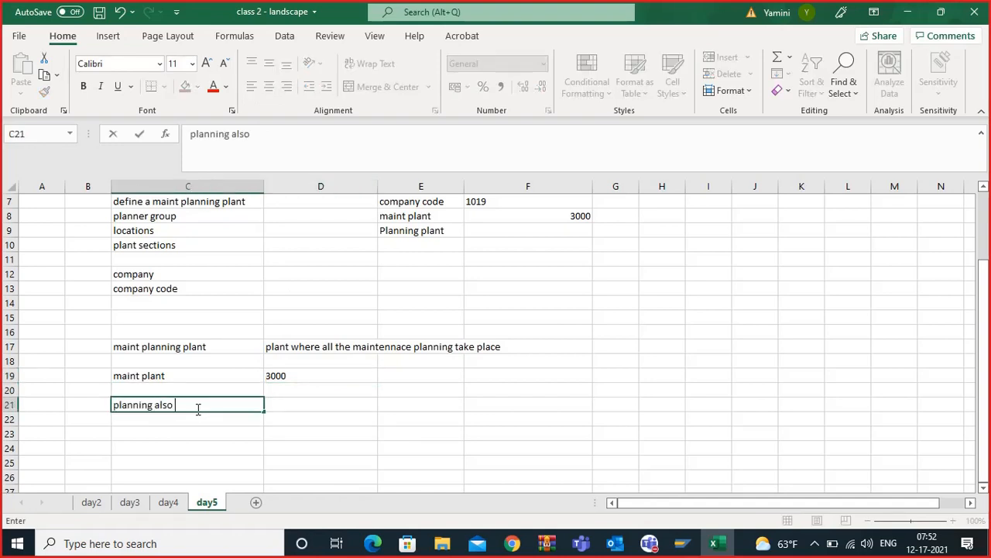
left_click(284, 409)
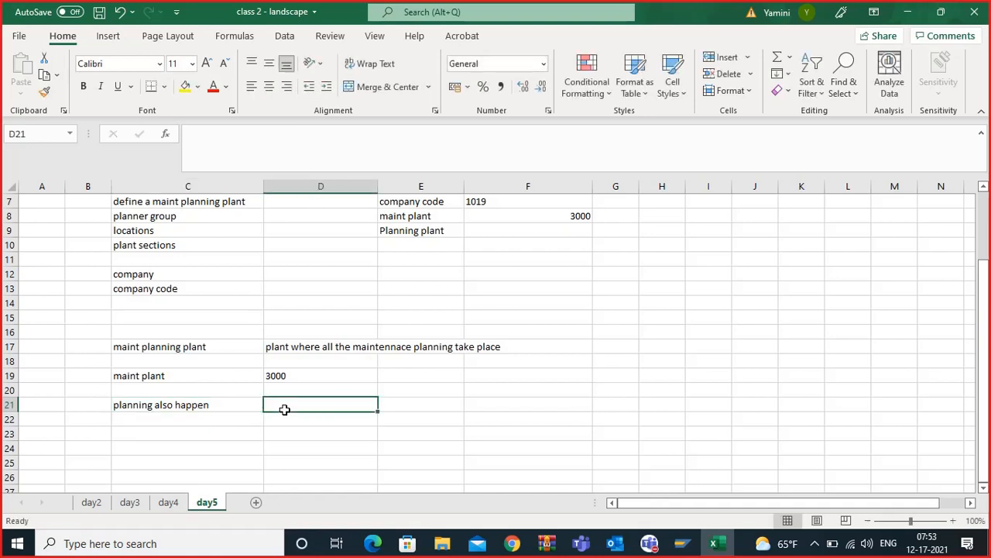
type("3000")
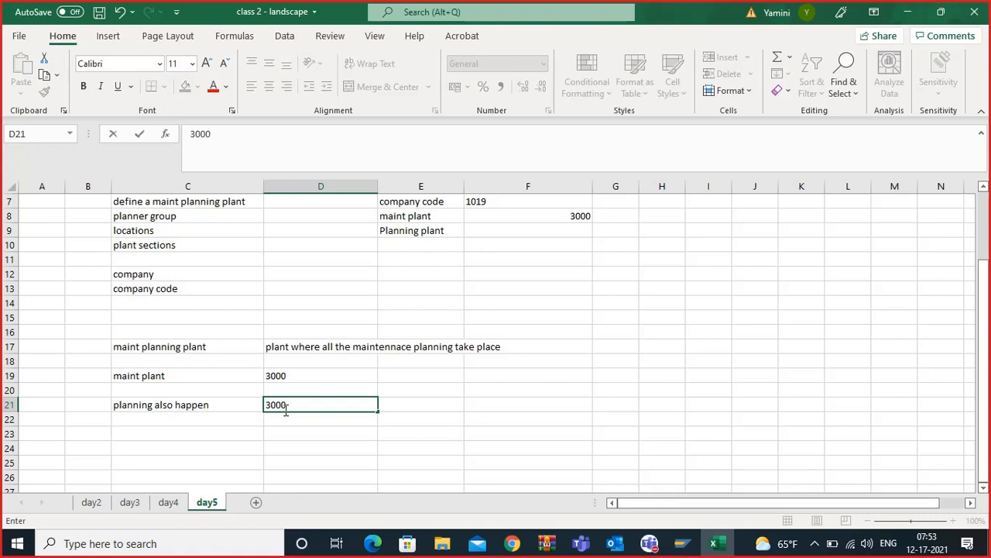
left_click(181, 431)
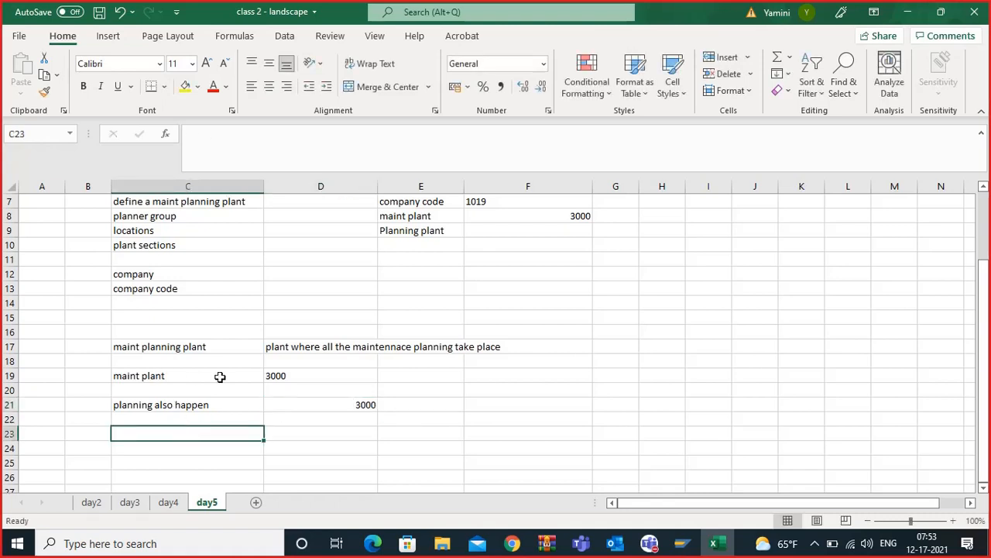
left_click(392, 375)
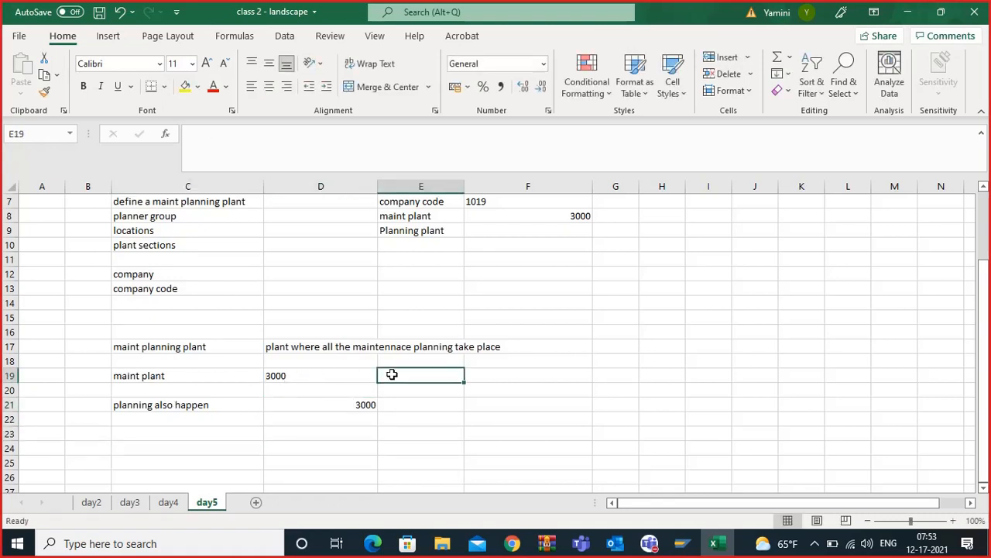
type("= pla")
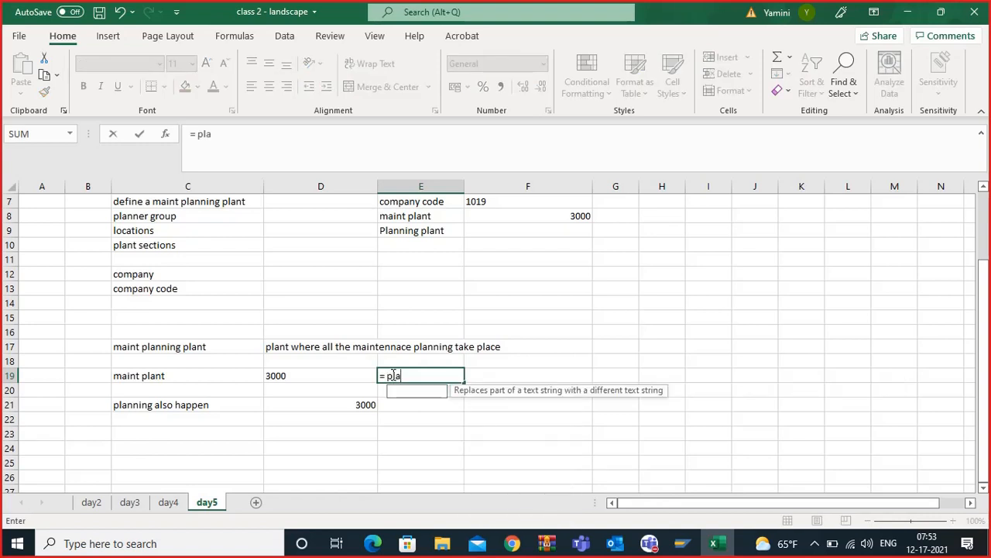
type("nning plant")
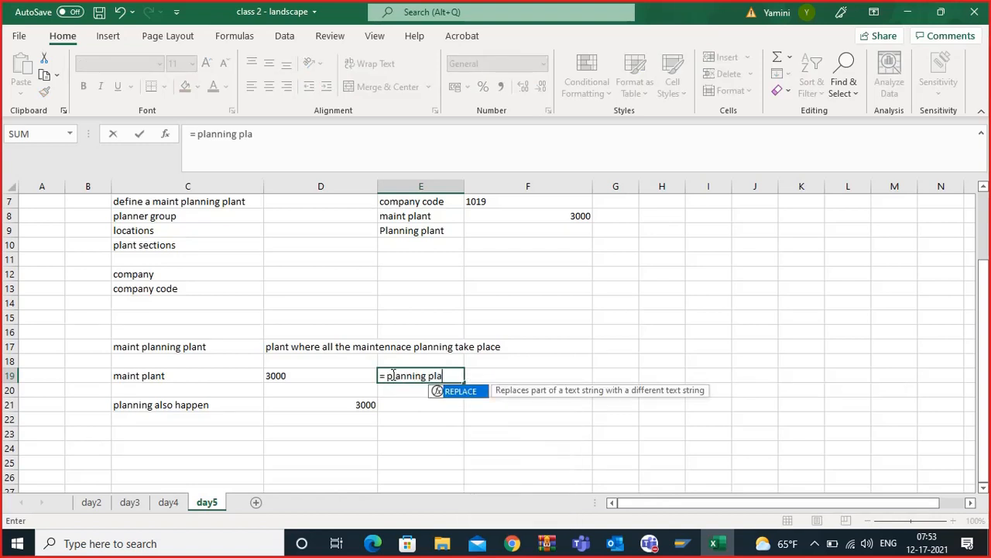
left_click(287, 457)
left_click_drag(410, 385, 418, 378)
left_click(419, 378)
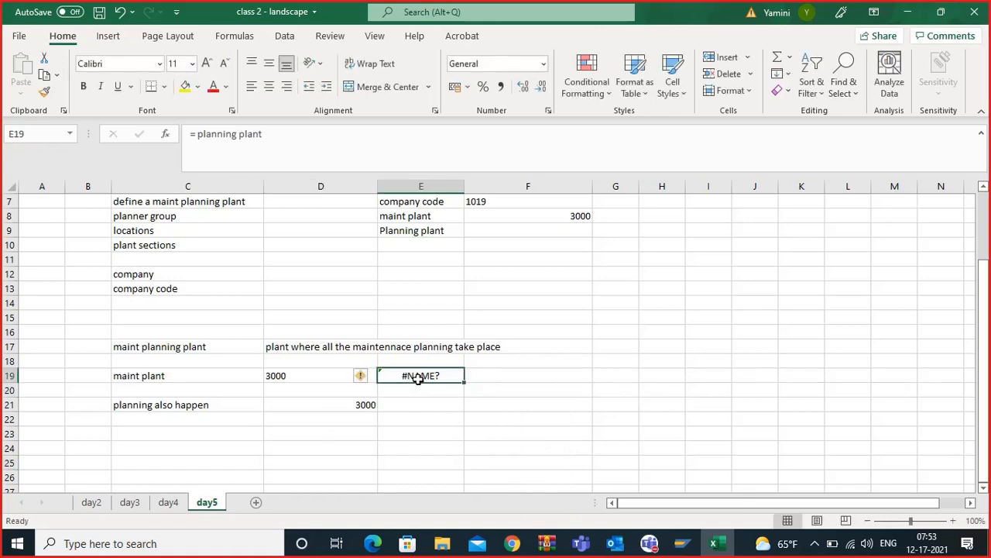
key("Delete")
Step: Enter "maint plant = planning plant" in cell E19 and widen column E to fit the text
type("ma")
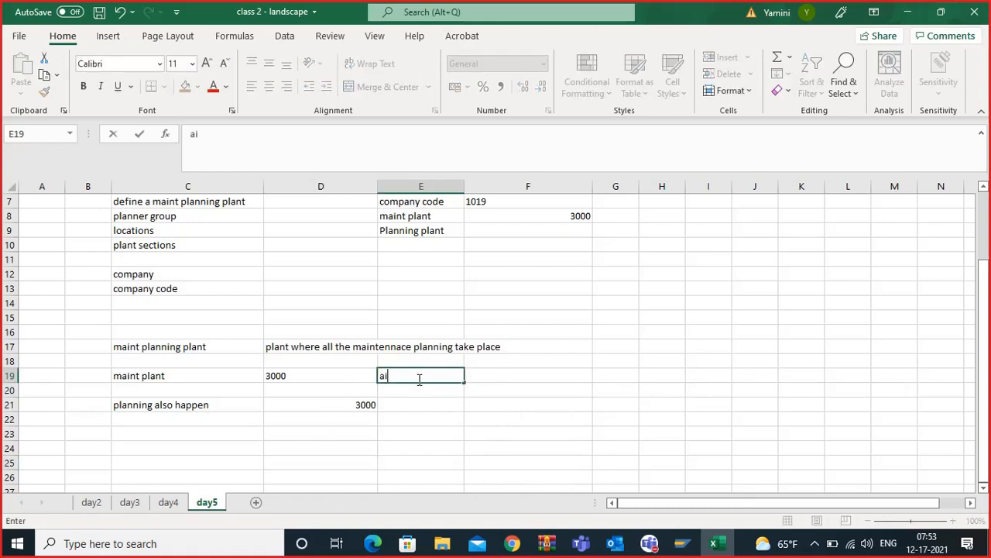
key("BackSpace")
key("BackSpace")
type("maint plan")
key("BackSpace")
type("t")
key("BackSpace")
key("BackSpace")
type("ant = planning")
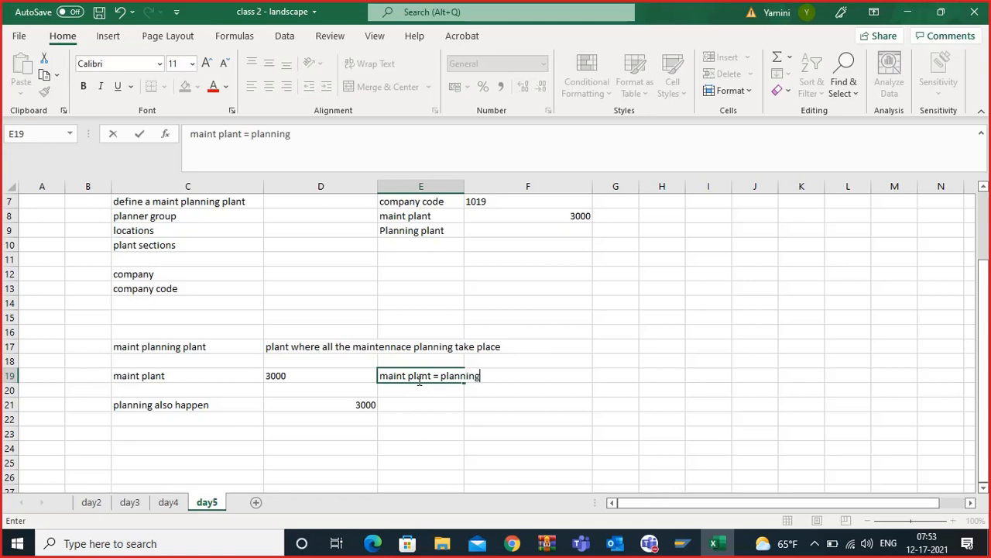
type(" plant")
left_click(429, 406)
left_click_drag(464, 186, 509, 216)
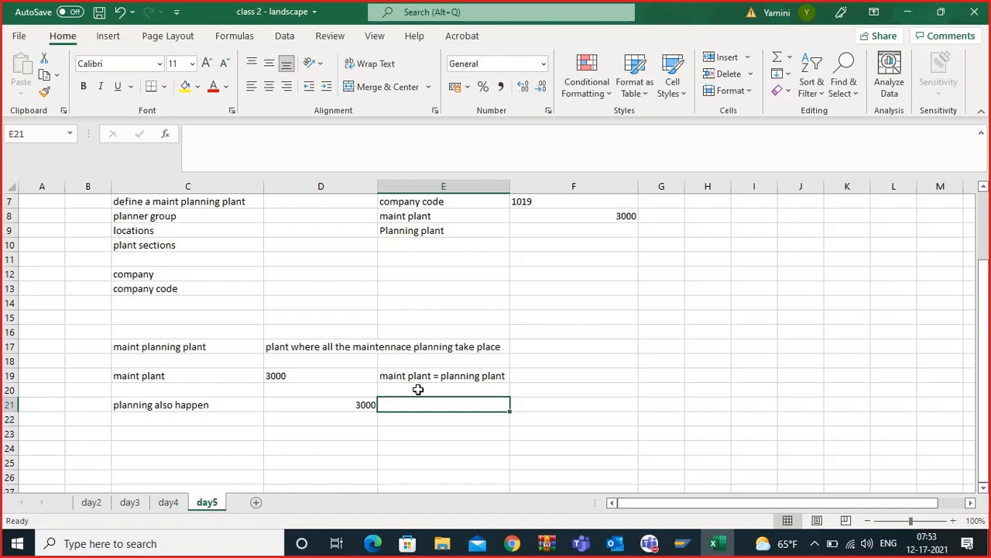
Step: List the plant codes 3000, 3100 and 3200 in cells F14 to F16
left_click(410, 421)
left_click(406, 435)
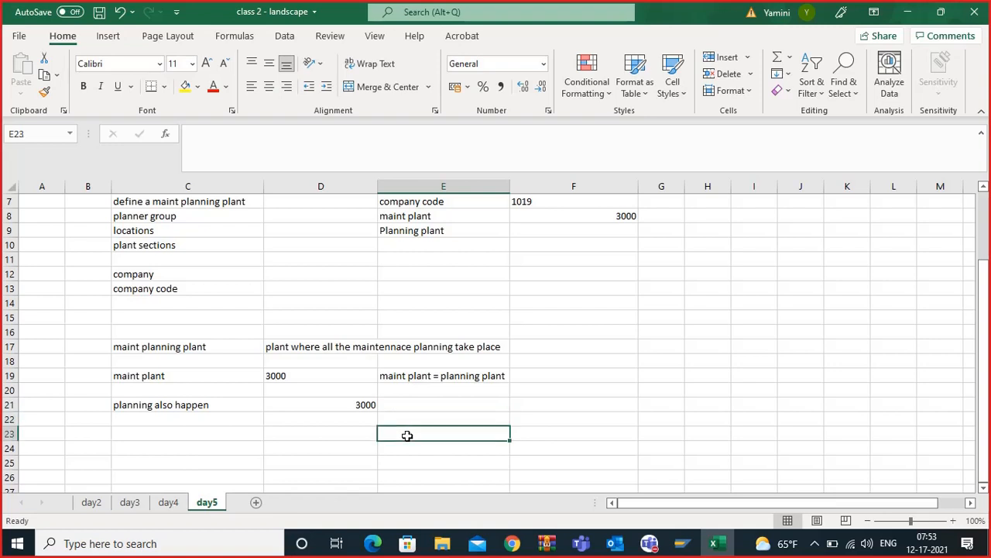
left_click(629, 333)
left_click(606, 307)
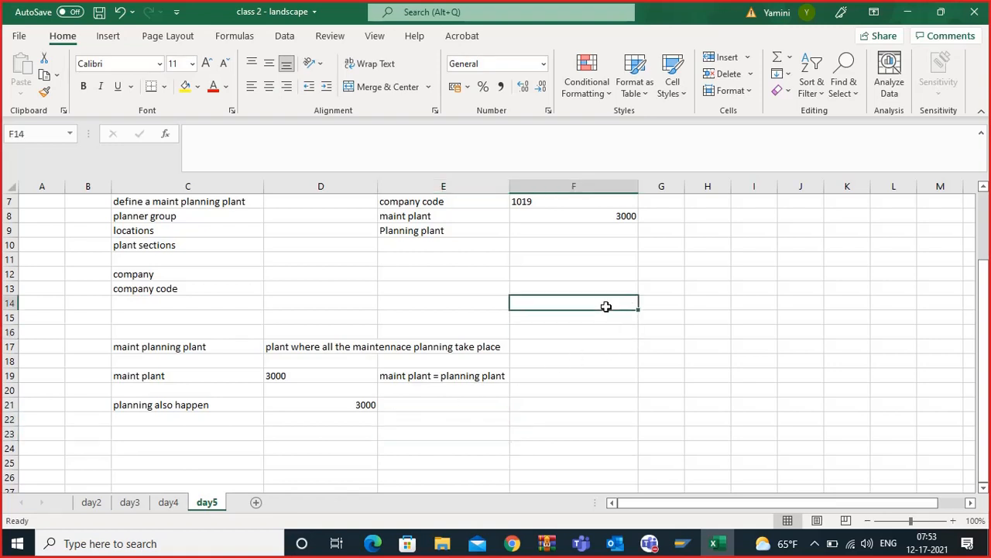
type("3000")
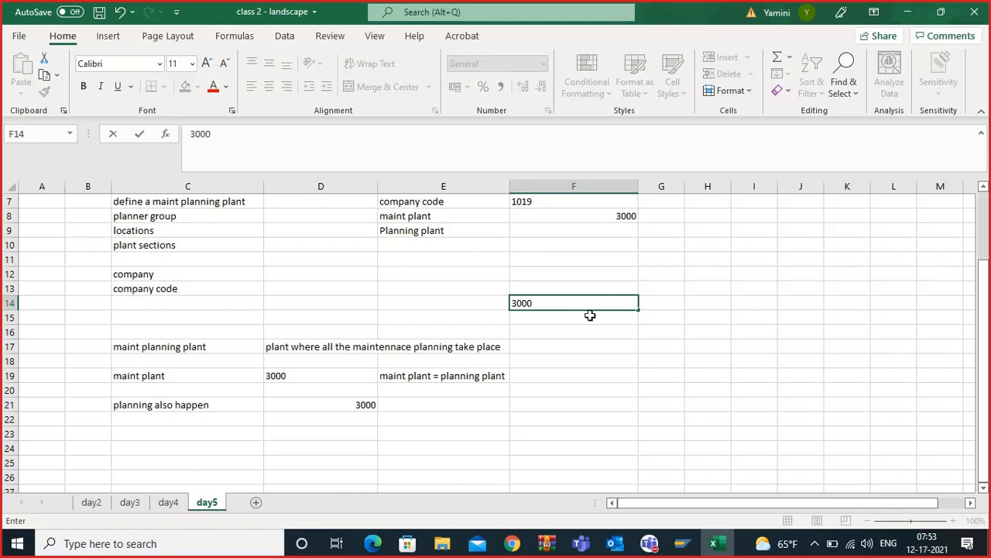
left_click(590, 316)
type("3")
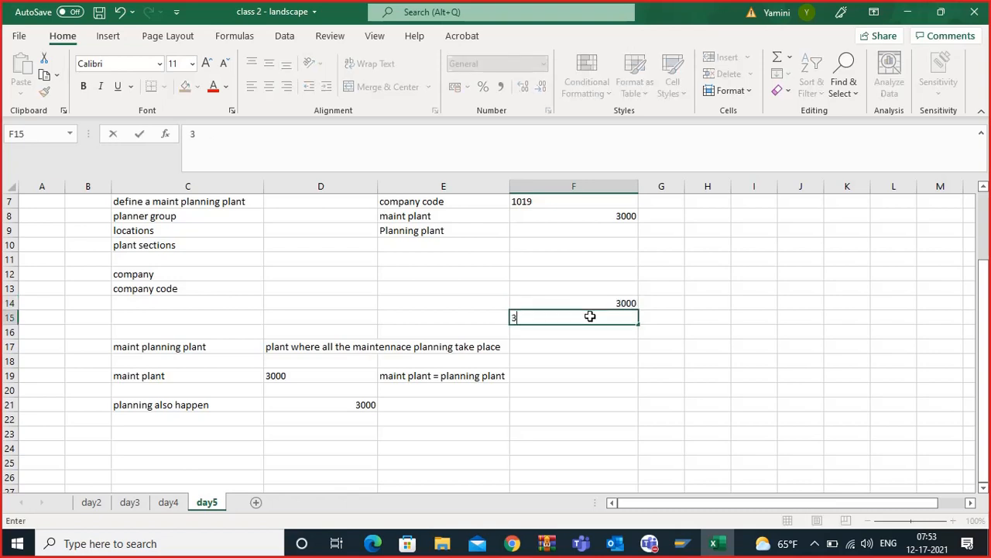
type("100")
left_click(581, 332)
type("3200")
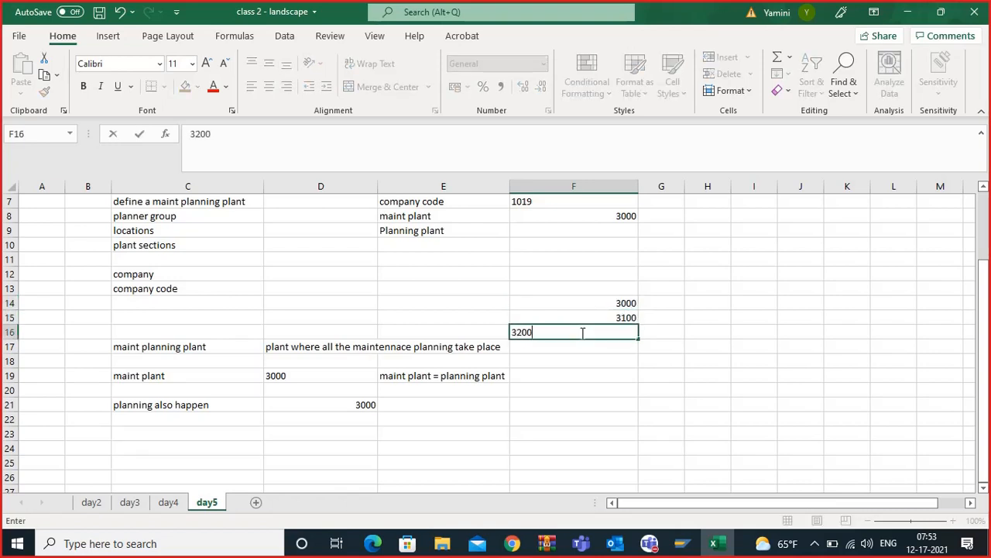
key("Return")
Step: Enter the heading "maint plant" in cell F13, above the three plant codes
left_click_drag(625, 305, 633, 333)
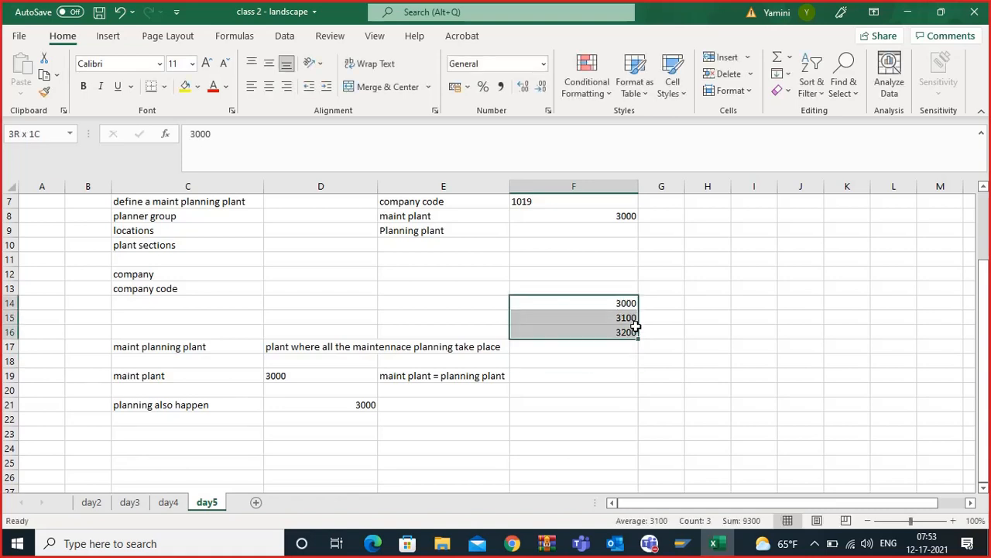
left_click(602, 289)
type("maint p")
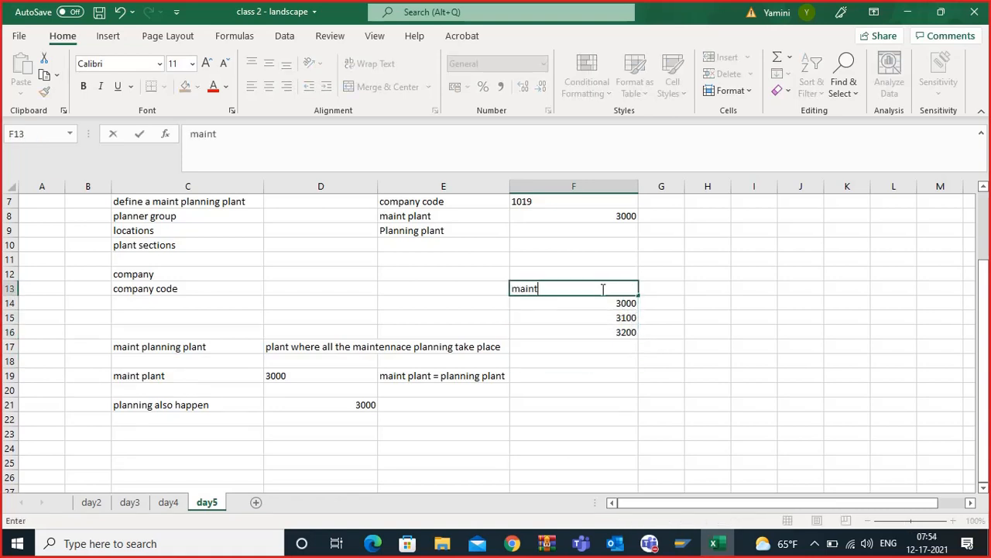
type("ant")
left_click(664, 290)
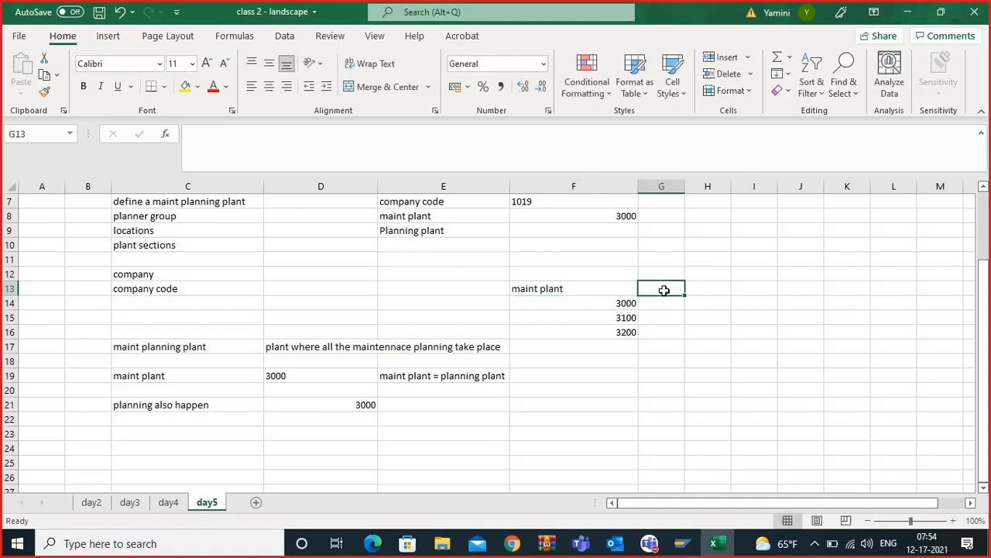
Step: Enter the heading "planning plant" in cell G13 and widen column G to fit it
type("pla")
key("BackSpace")
type("la")
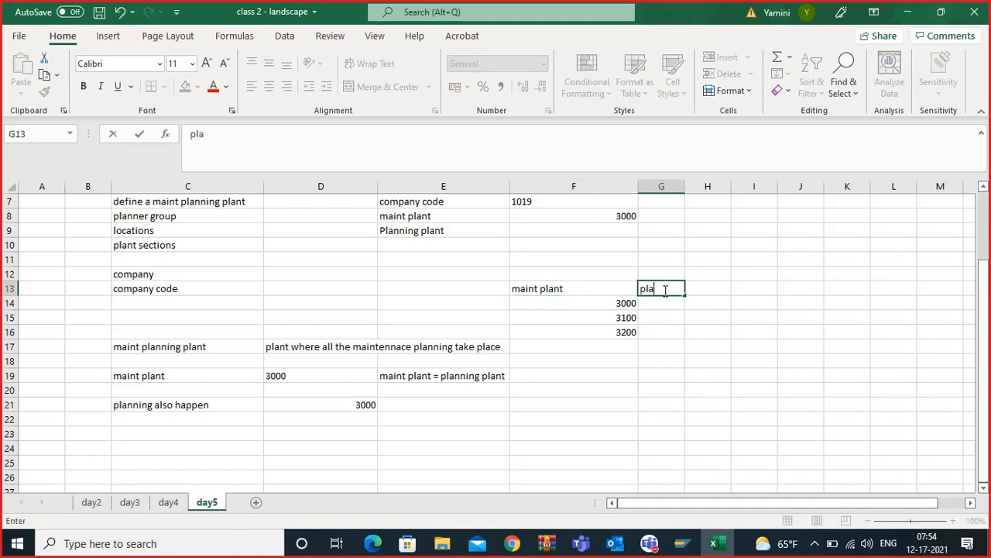
type("nning")
key("BackSpace")
type("ng plant")
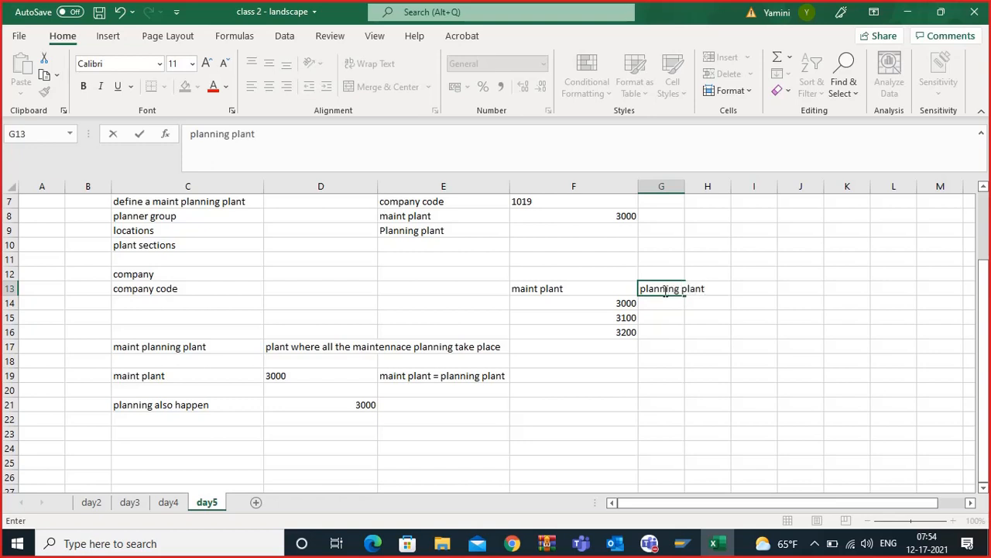
left_click(690, 344)
left_click_drag(685, 187, 718, 196)
Step: Enter planning plant 4000 in cells G14 to G16, beside each of the three maintenance plant codes
left_click(675, 303)
type("400")
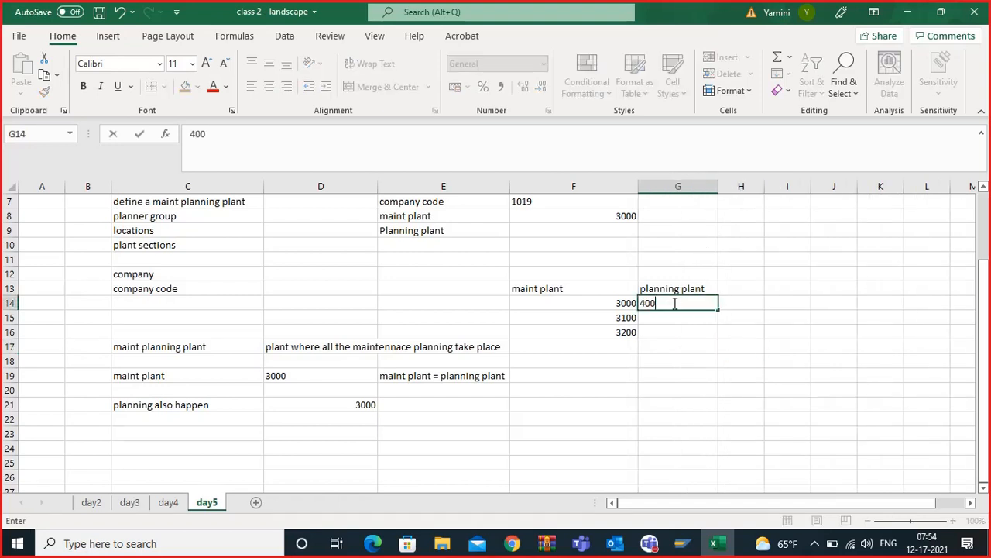
type("0")
left_click(674, 343)
left_click(668, 318)
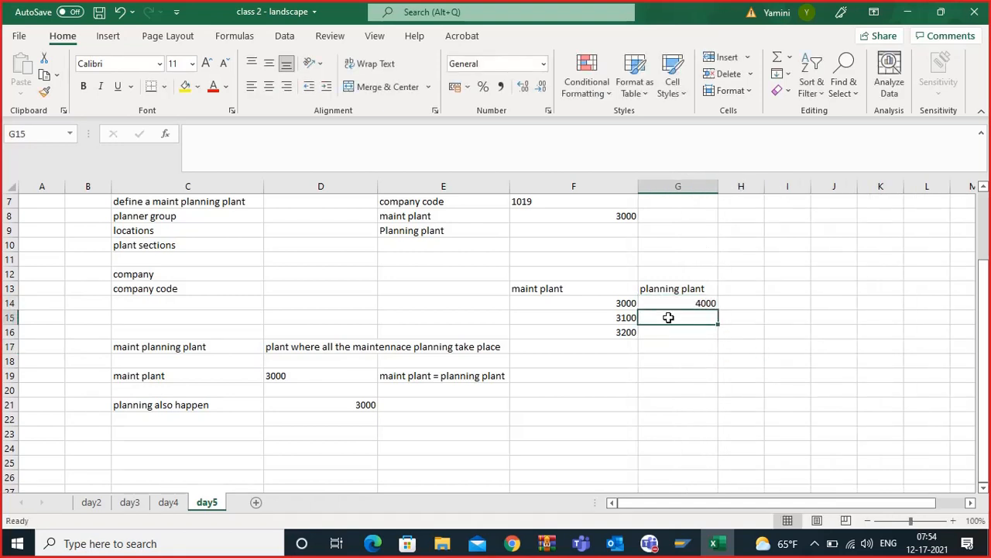
type("4000")
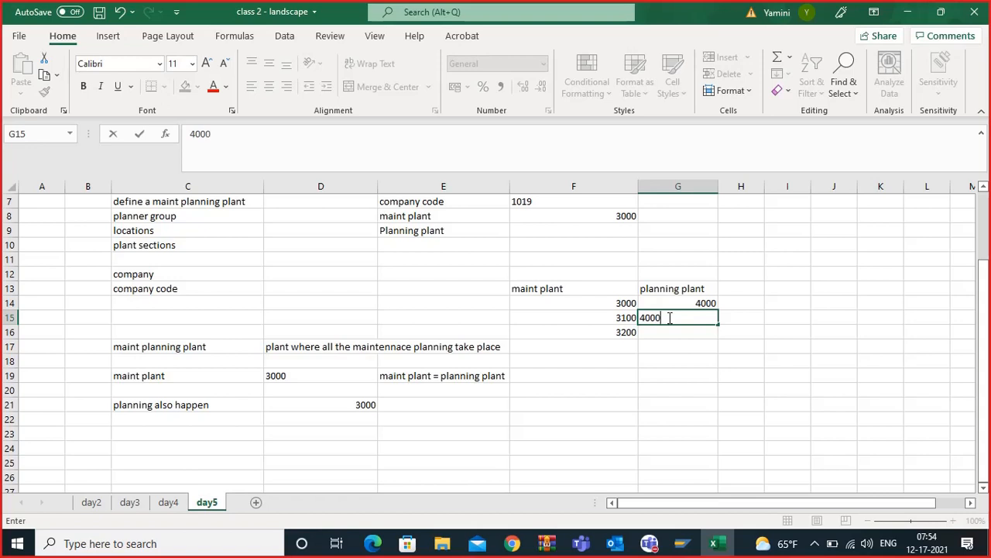
left_click(684, 332)
type("4000")
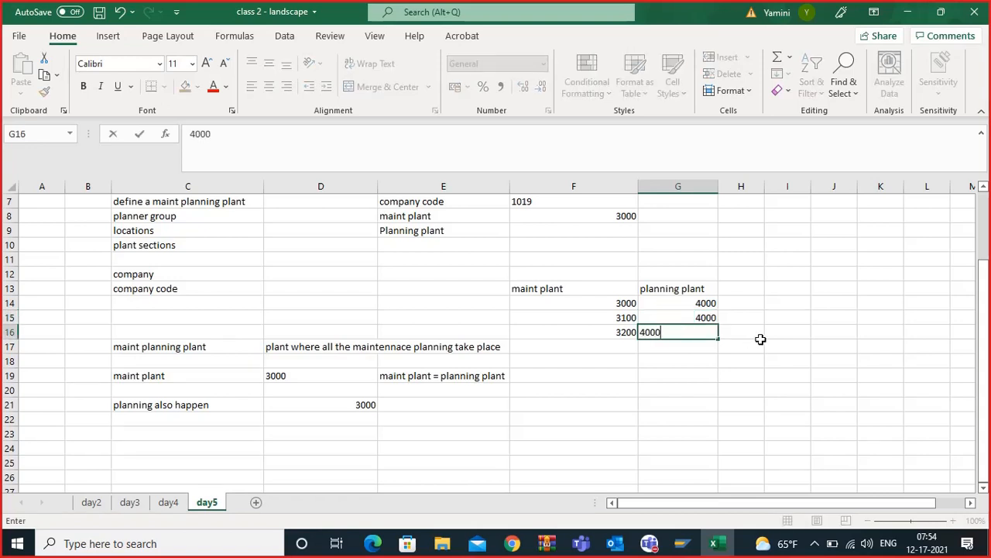
key("Return")
left_click_drag(704, 303, 705, 332)
Step: Widen column H and enter the heading "preventive maint planning" in cell H13
left_click(748, 288)
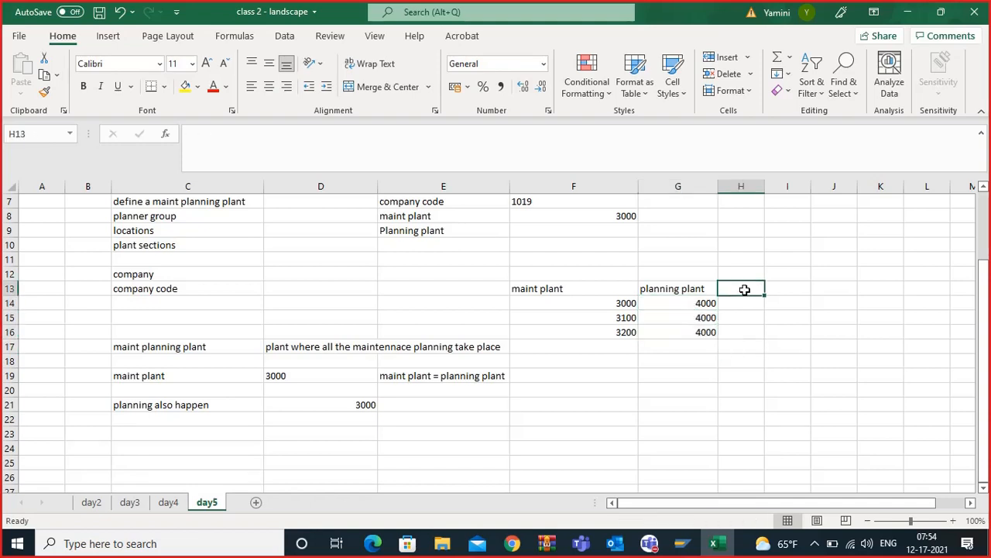
left_click_drag(764, 186, 843, 189)
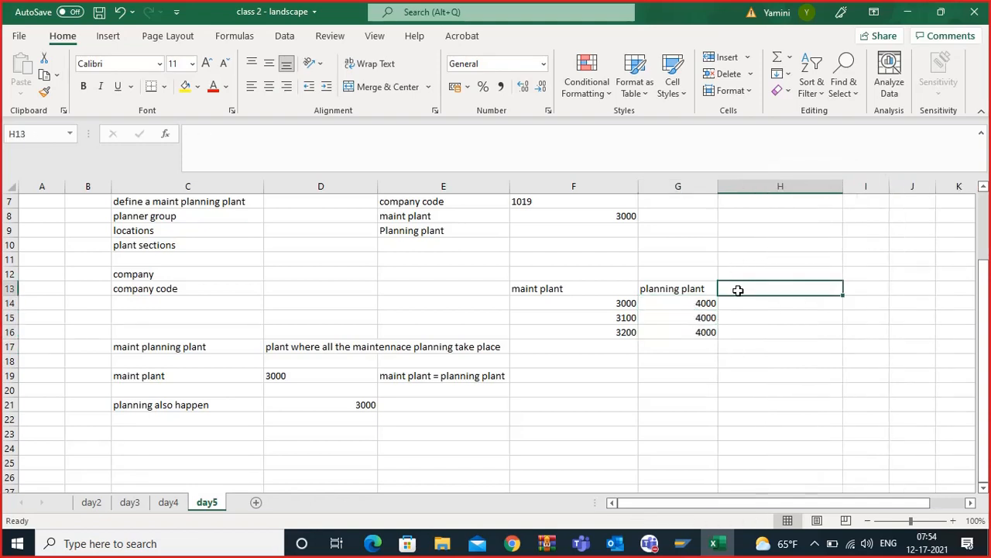
type("preve")
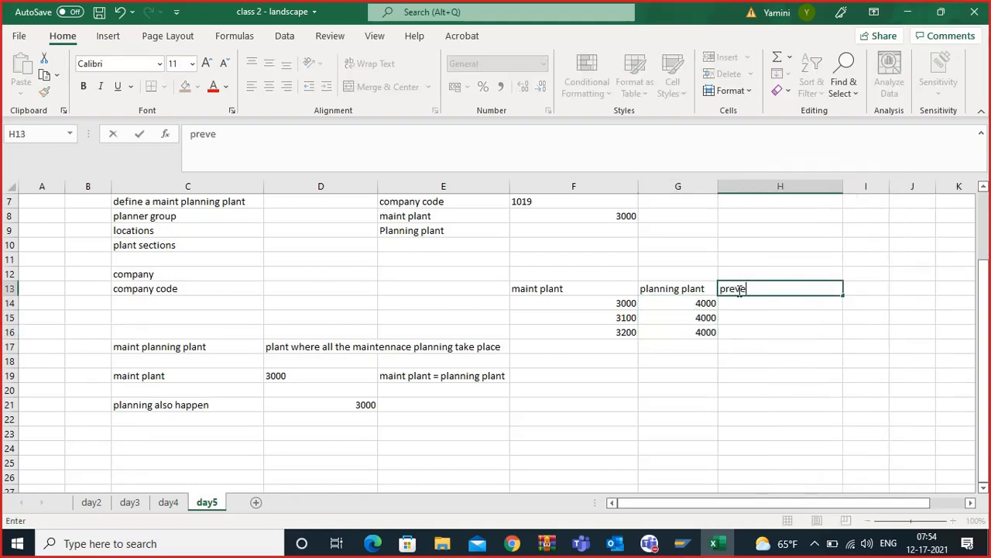
type("ntive maint ")
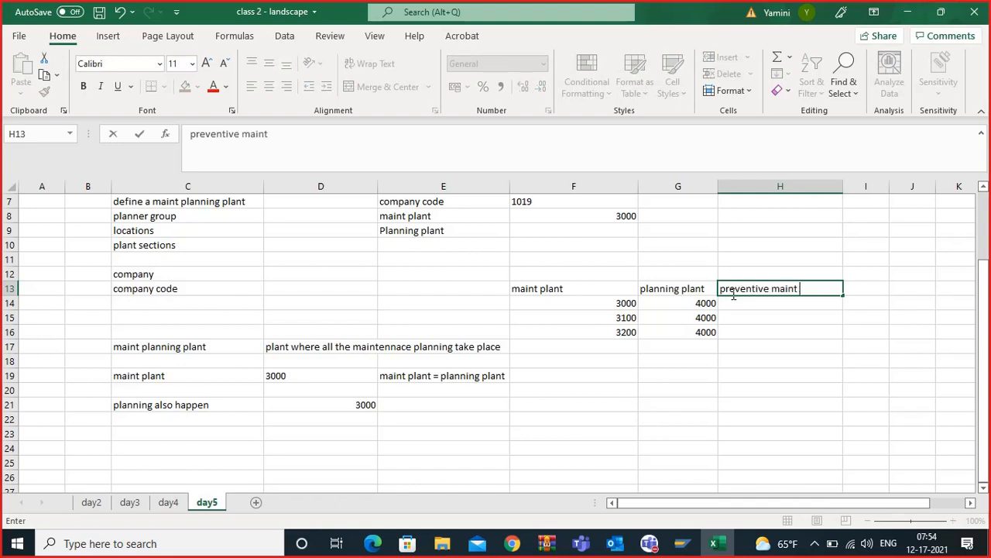
type("planning")
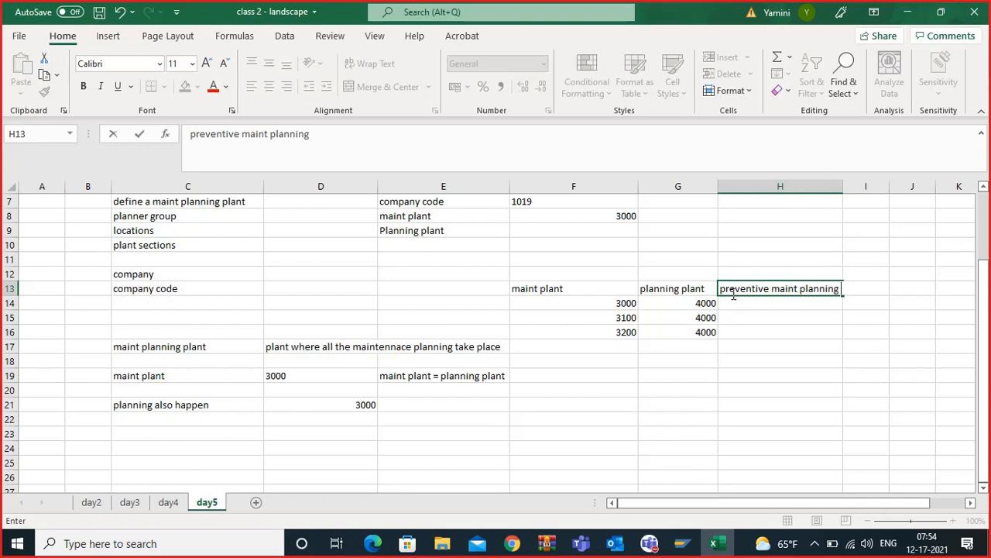
Step: Review the maintenance-to-planning plant example in columns F and G and the "maint plant = planning plant" note in row 19
left_click_drag(693, 302, 691, 335)
left_click_drag(624, 303, 620, 332)
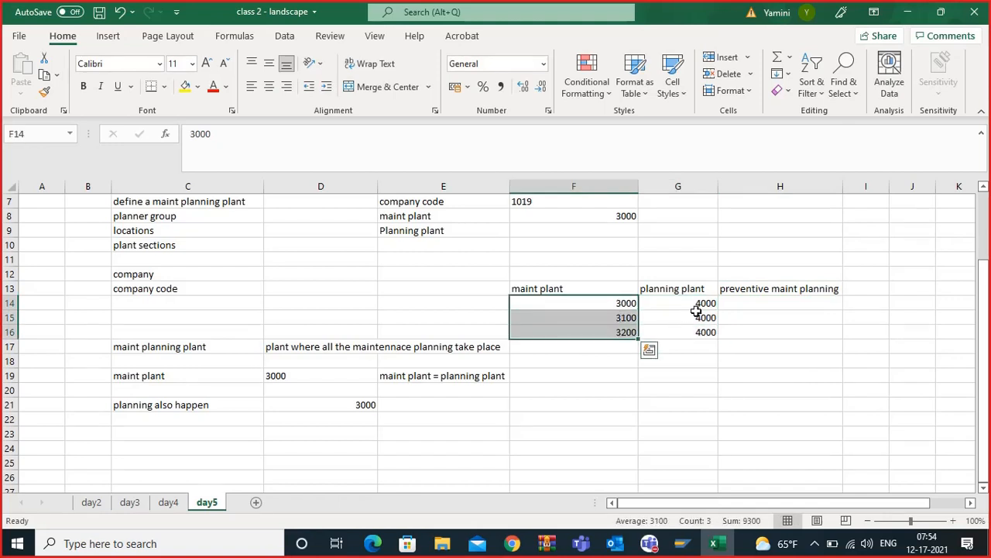
left_click_drag(701, 304, 700, 323)
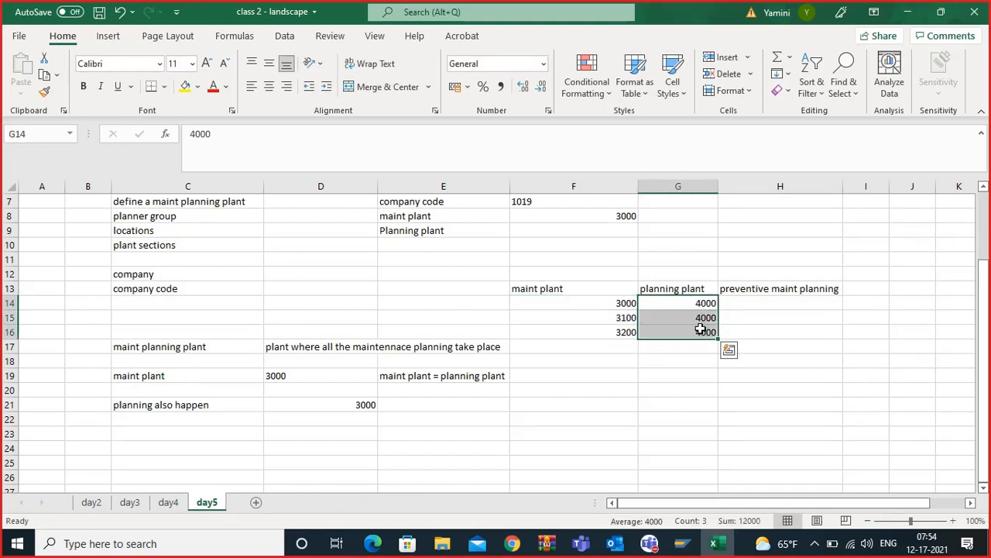
left_click(707, 290)
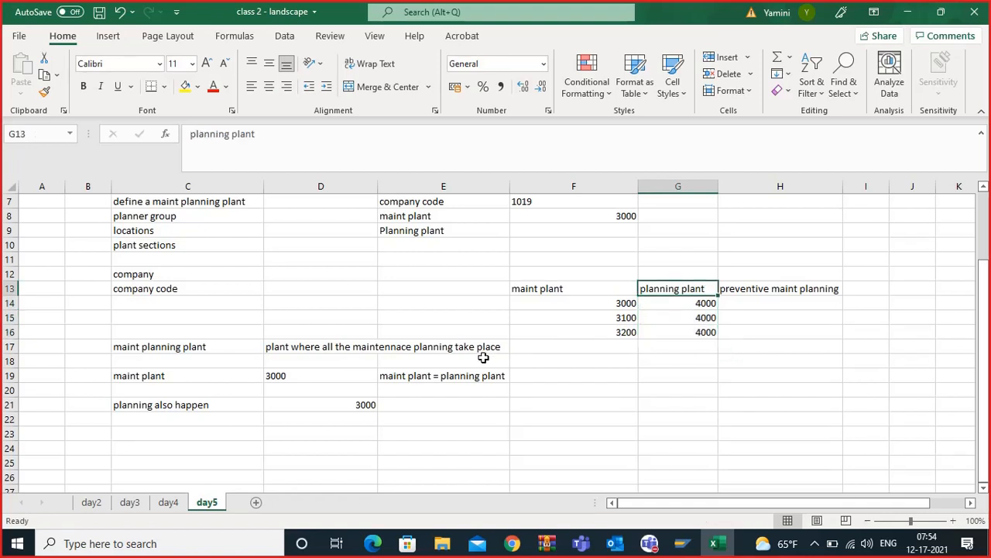
left_click(446, 379)
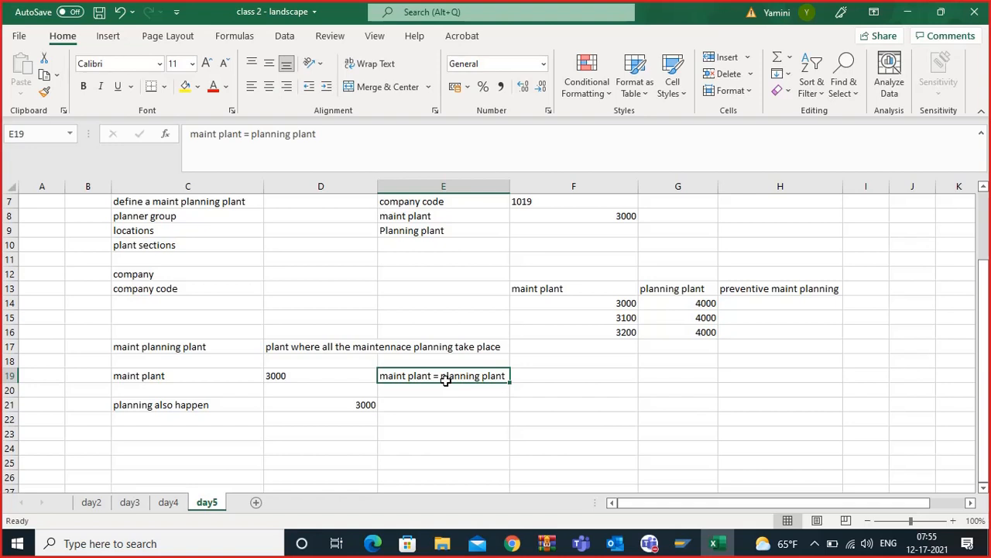
left_click(446, 361)
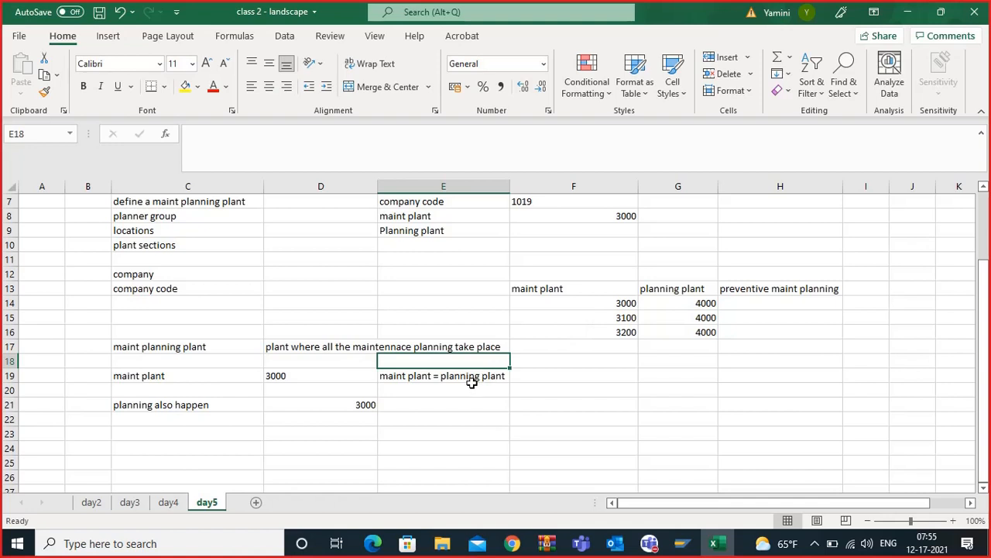
left_click(472, 377)
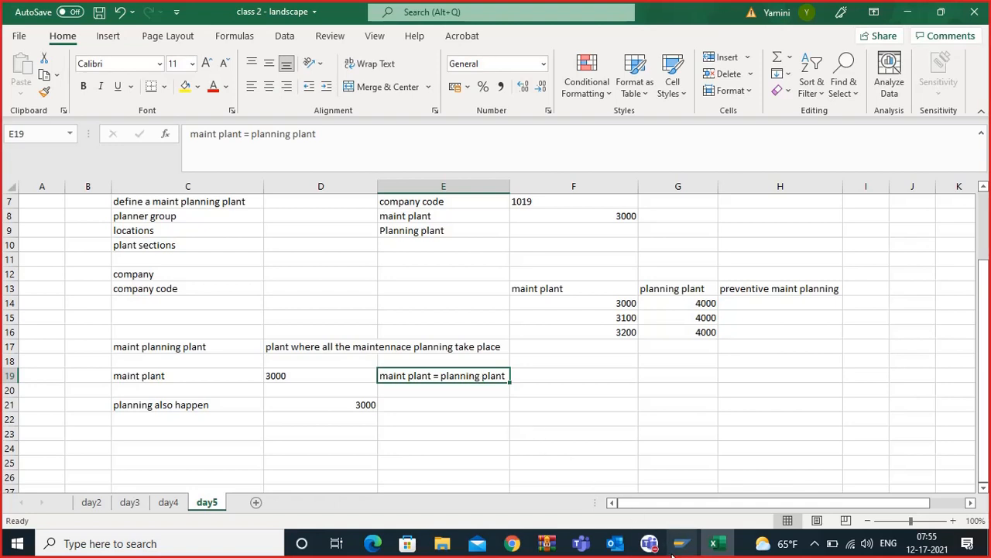
left_click(446, 413)
left_click(444, 376)
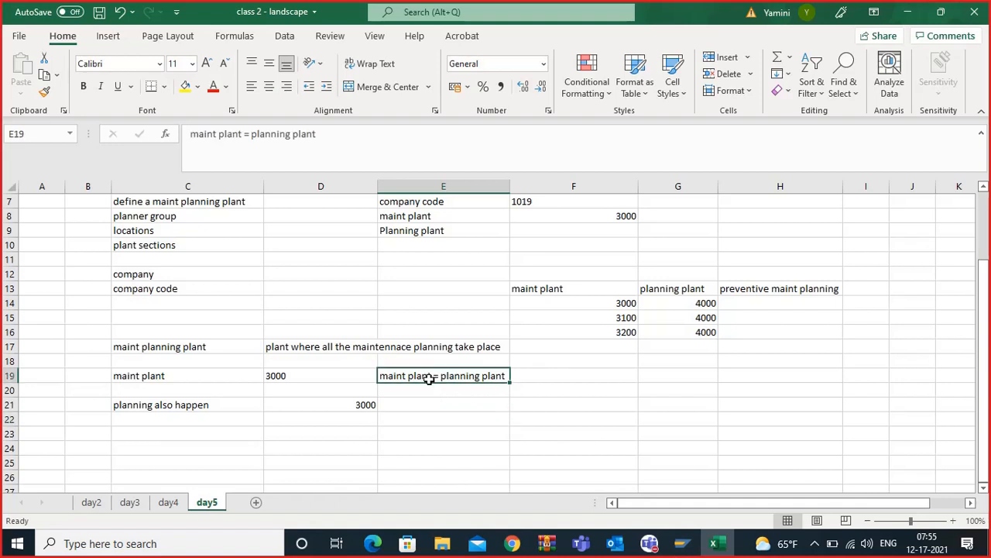
left_click(224, 379)
left_click(301, 381)
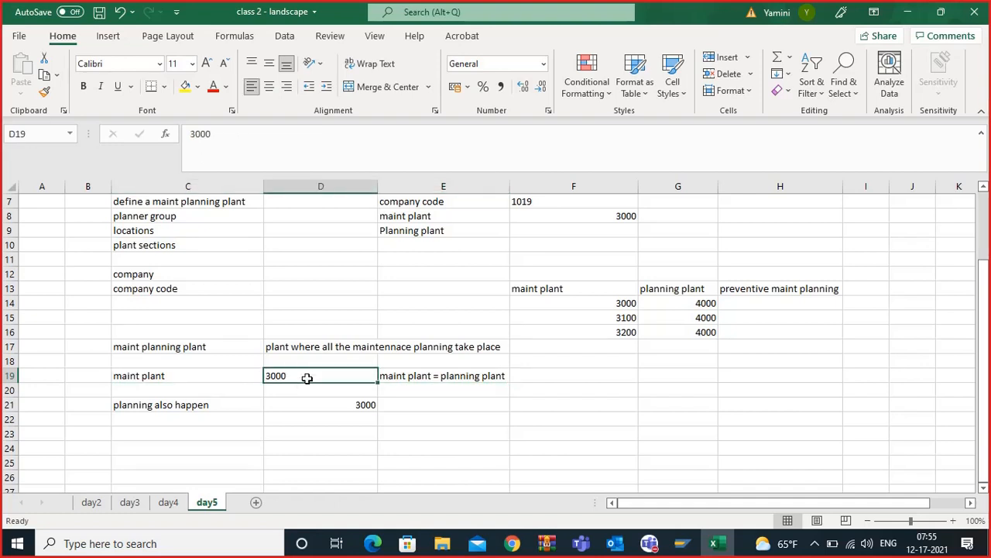
left_click(444, 377)
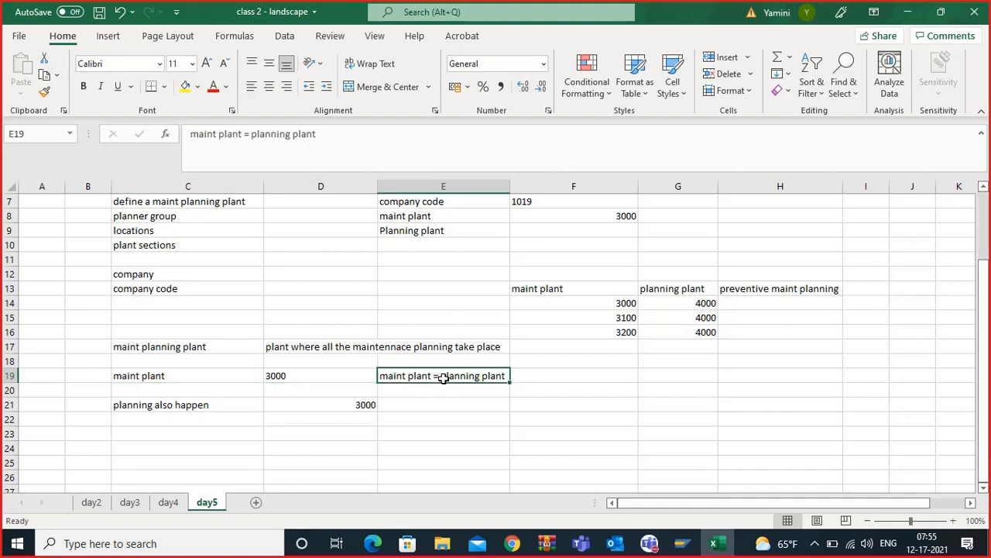
Step: Switch to SAP, run the Define company activity under Financial Accounting, and start a new company entry
left_click(680, 543)
left_click(689, 477)
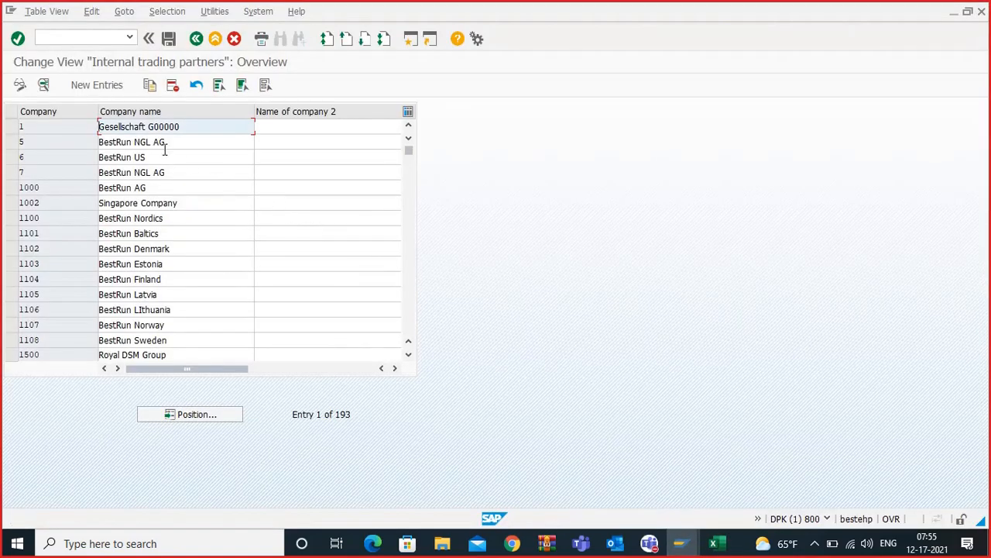
left_click(115, 85)
left_click(196, 38)
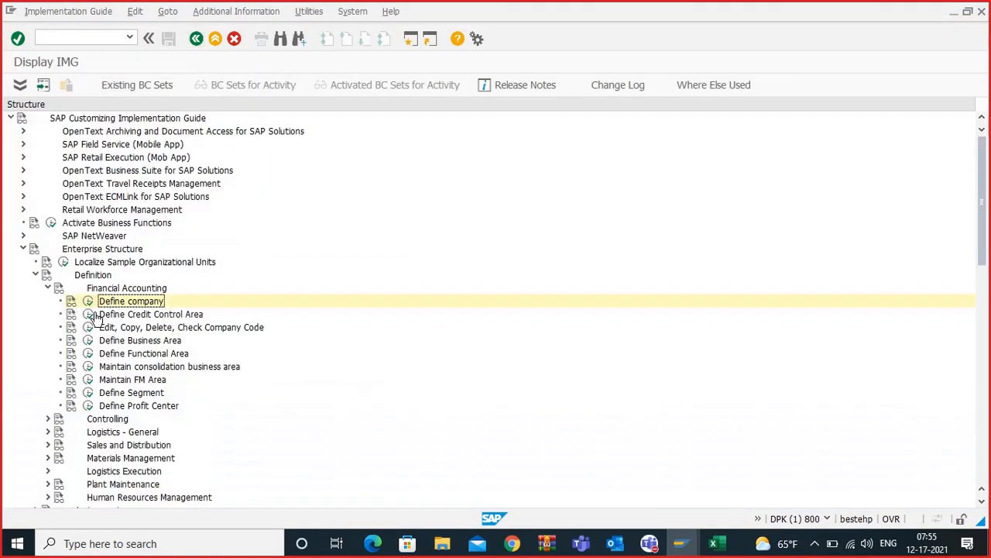
left_click(88, 301)
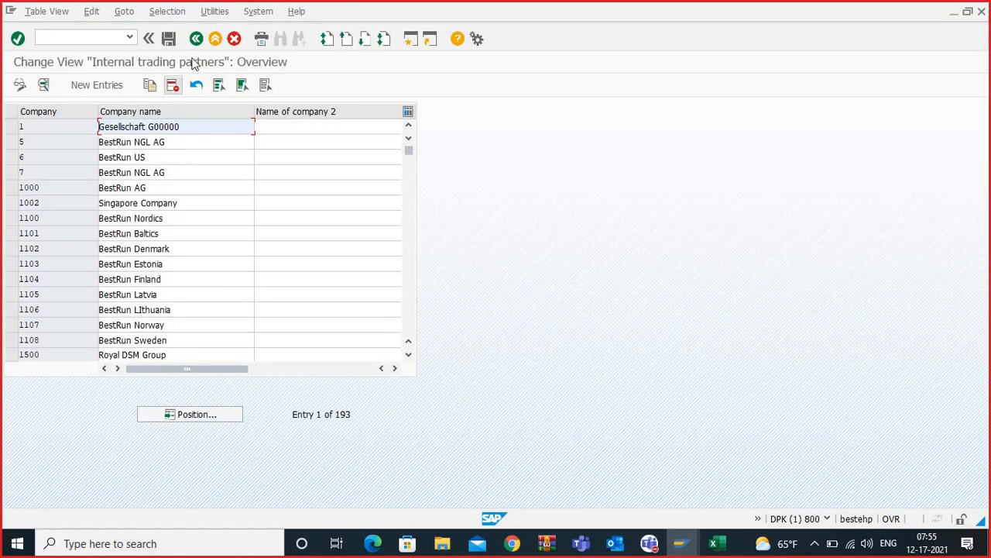
left_click(196, 38)
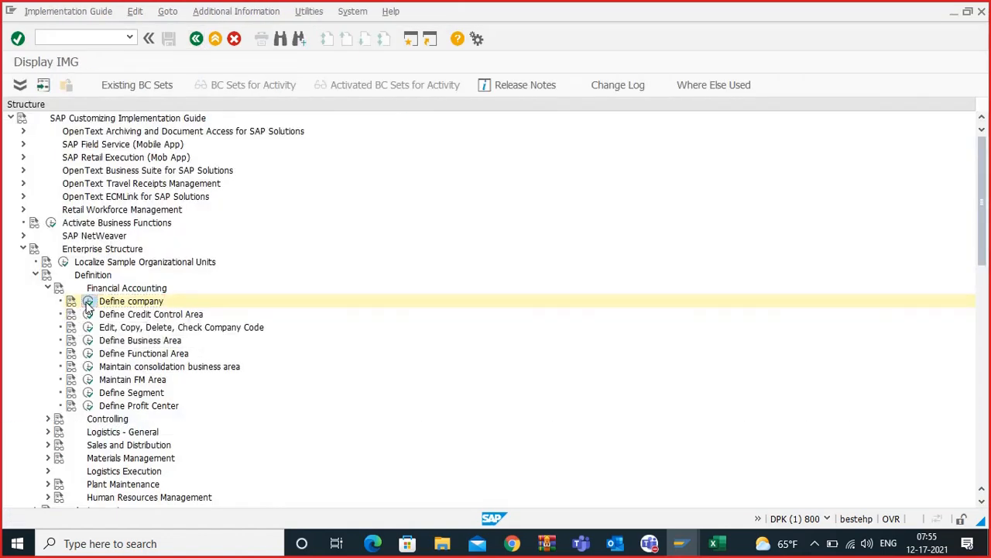
left_click(88, 300)
left_click(713, 543)
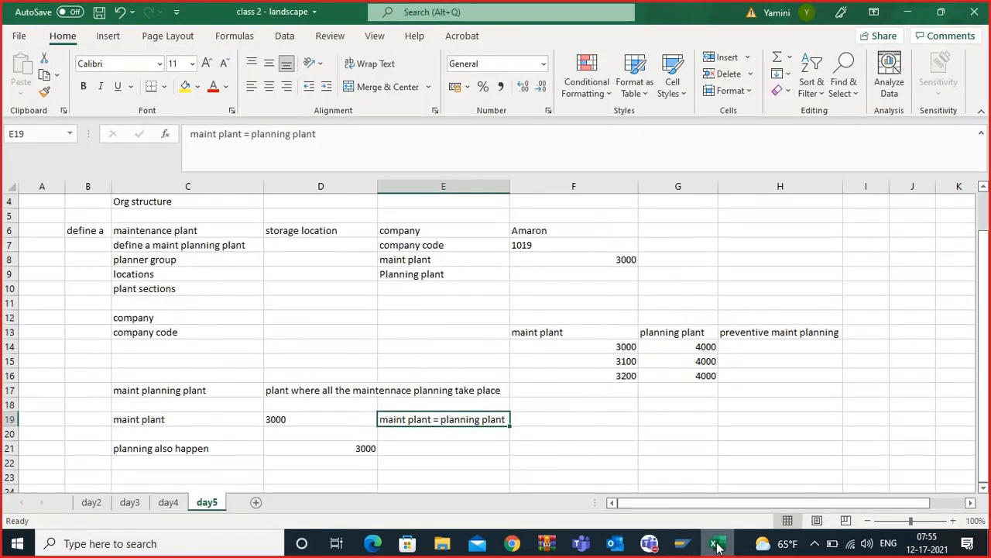
left_click(680, 543)
left_click(115, 87)
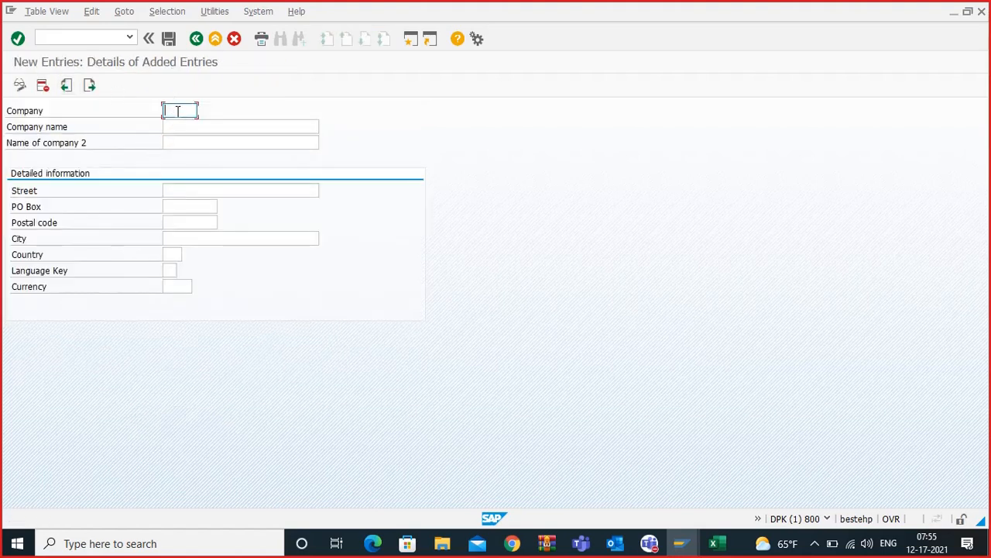
Step: Enter AMRN as the company and "Amaron group of industries" as the company name
type("AMRN")
left_click(178, 127)
type("Ama")
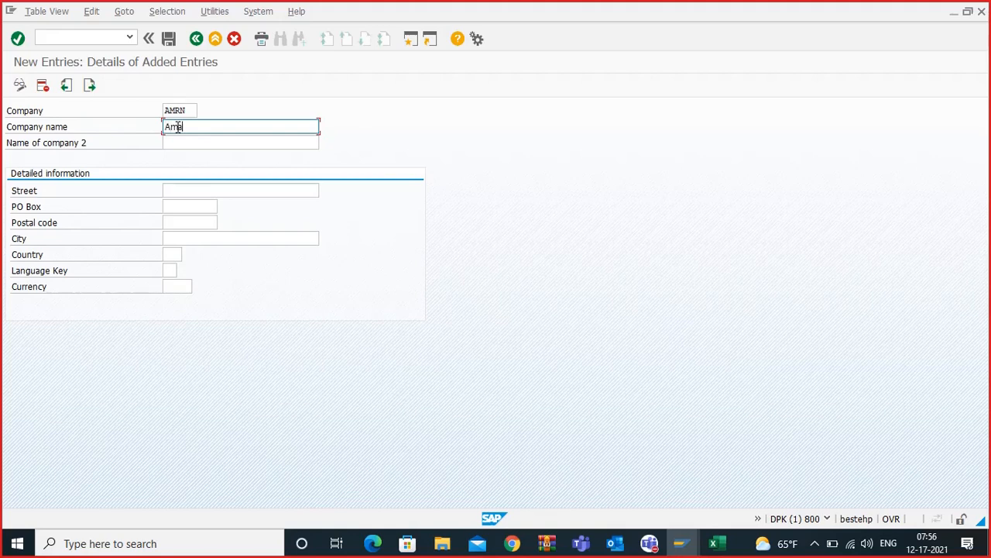
type("ron batt")
type("group of ")
type("industries")
Step: Copy the company name "Amaron group of industries" into the Name of company 2 field
left_click(184, 139)
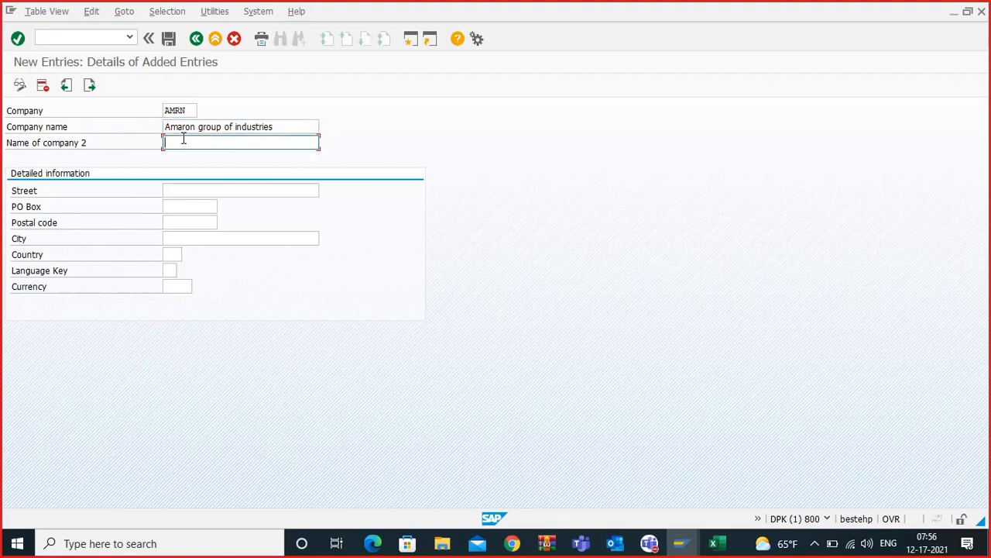
left_click_drag(273, 127, 165, 131)
key("ctrl+c")
left_click(165, 131)
left_click(182, 139)
key("ctrl+v")
Step: Fill in the company's street and city, and set the country to IN
left_click(184, 190)
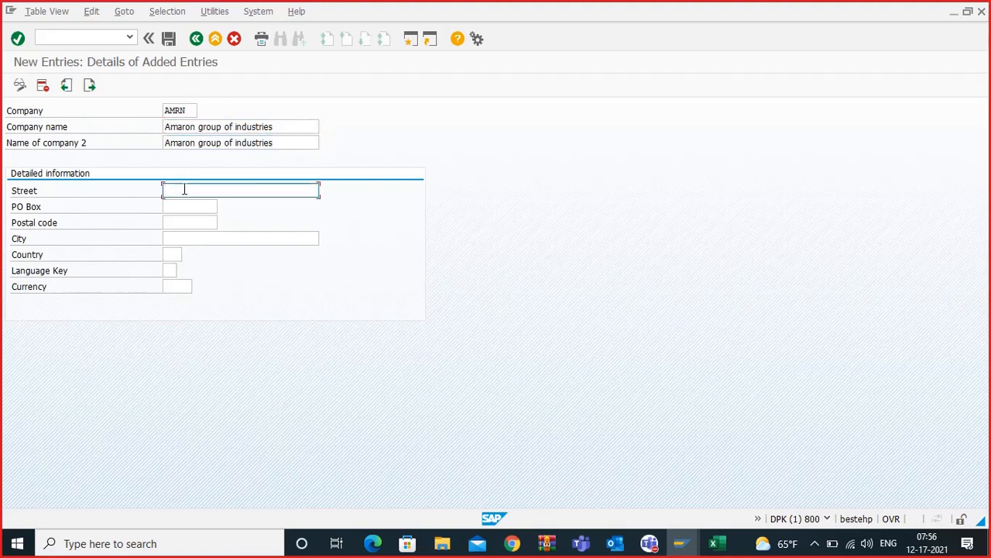
type("Tilak street")
left_click(190, 208)
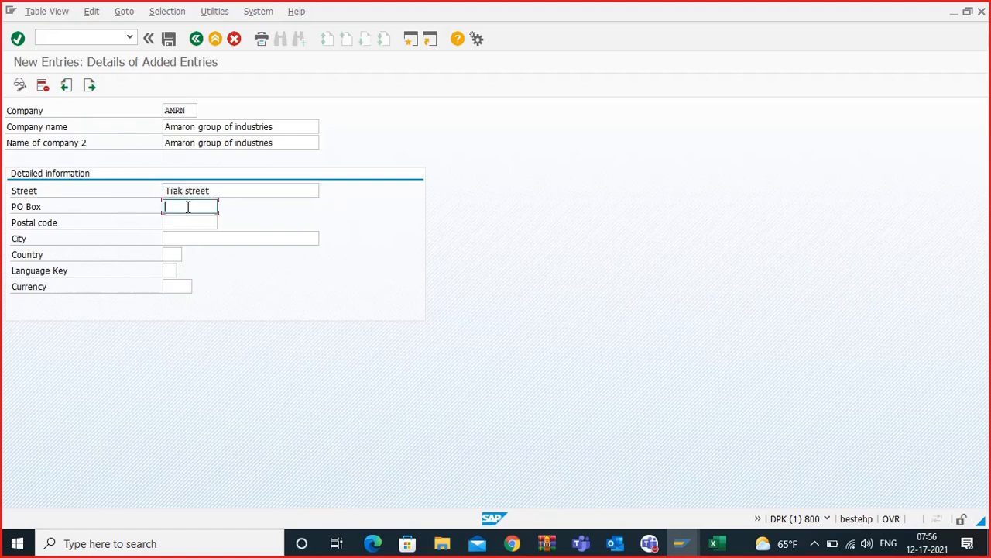
left_click(179, 239)
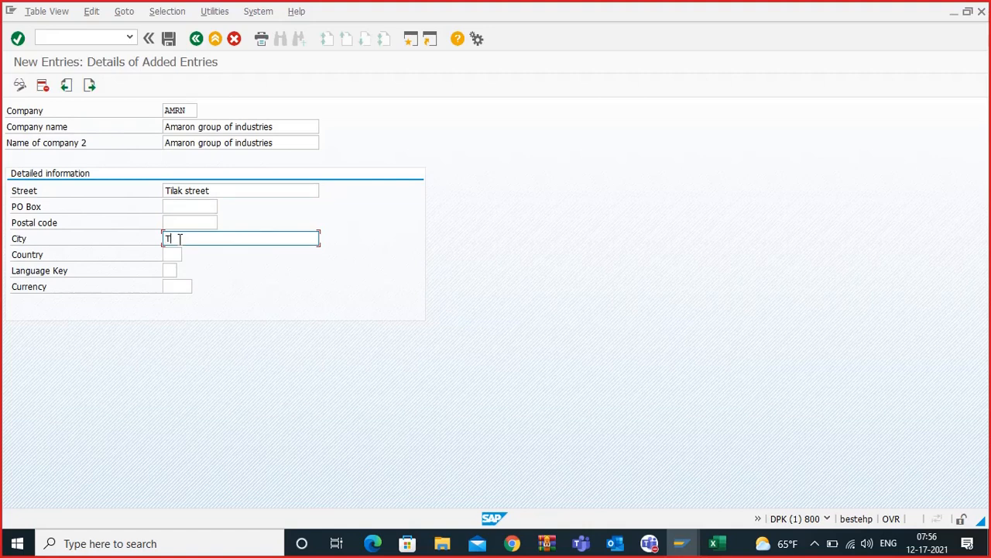
type("Tirupathi")
key("Tab")
type("IN")
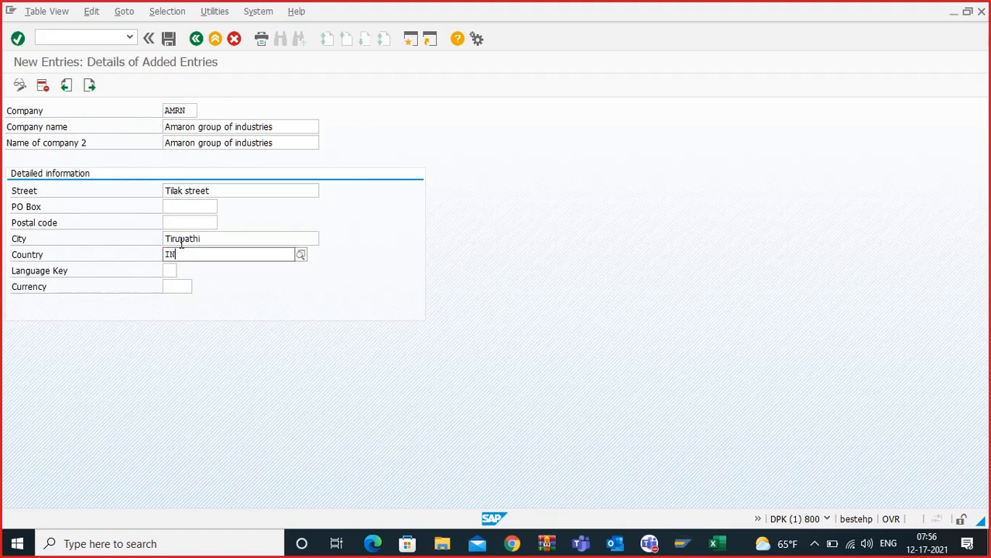
Step: Set the company's language key to EN and its currency to INR, and validate the new entry
left_click(181, 283)
left_click(175, 266)
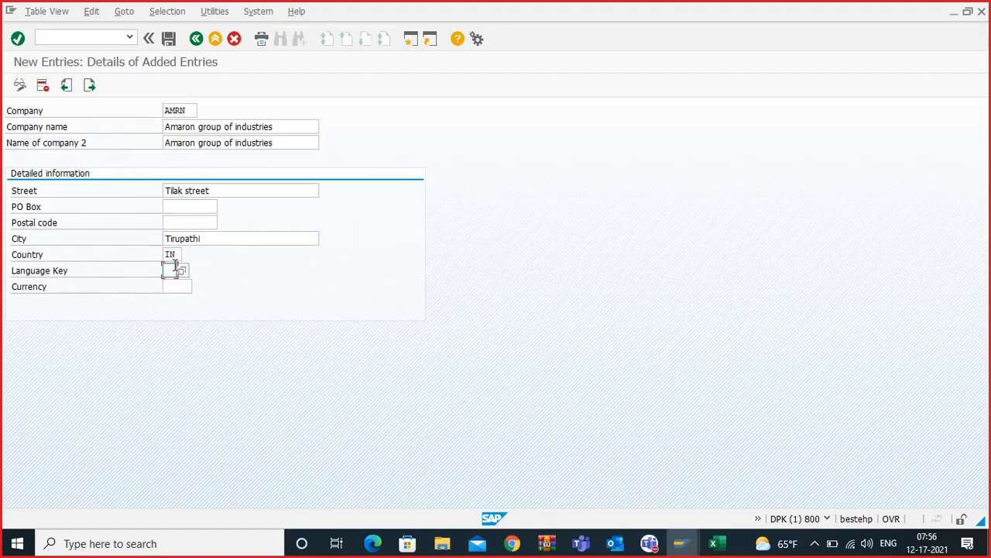
type("EN")
left_click(172, 291)
type("INR")
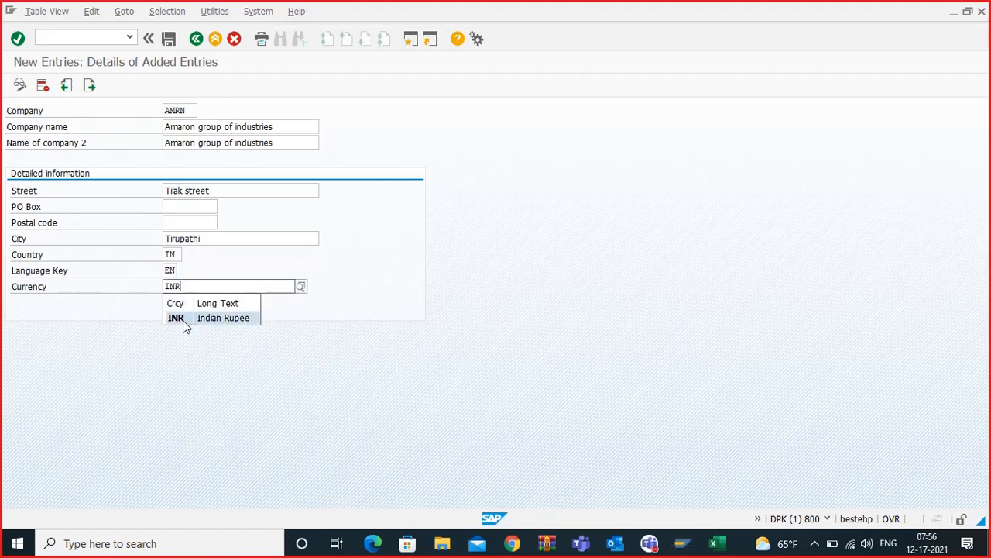
left_click(183, 319)
key("Return")
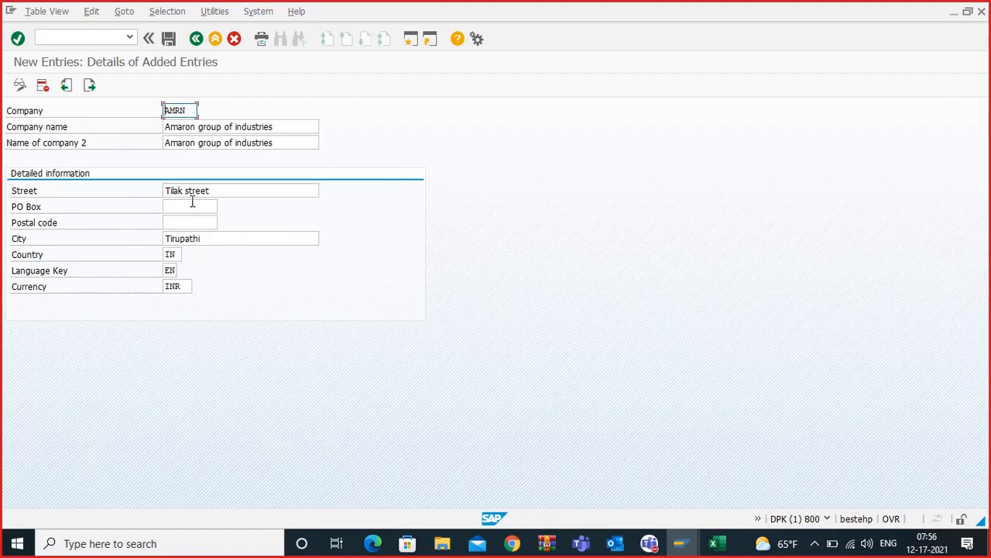
Step: Save the new AMRN company entry and move the customizing request prompt clear of the IMG tree
left_click(168, 38)
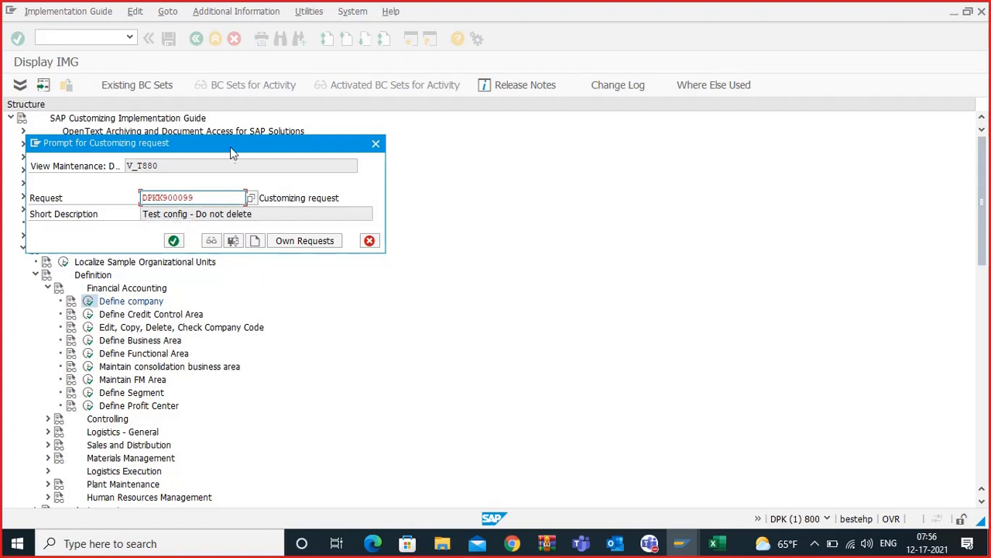
left_click_drag(232, 148, 406, 106)
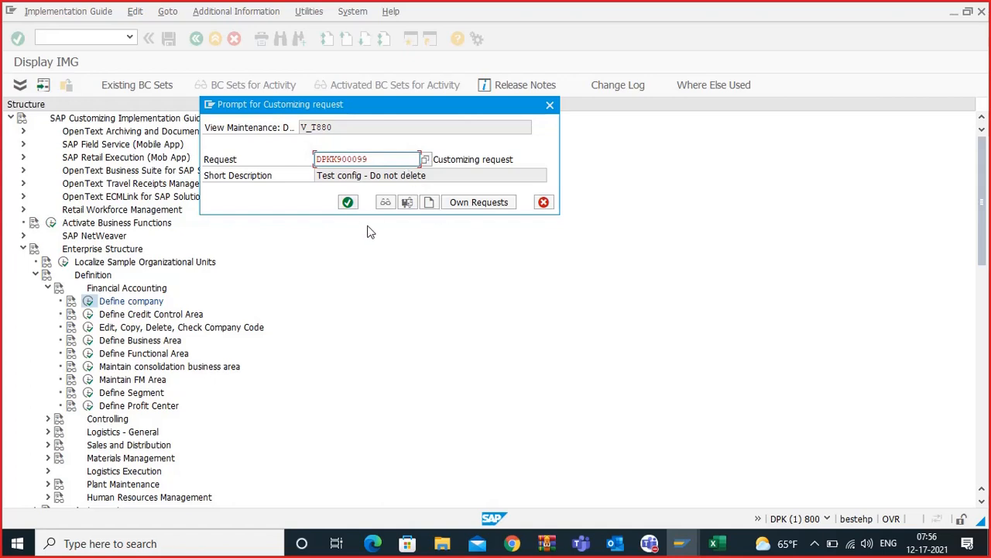
Step: Review the Excel day2 notes on capturing configurations in a TR, and return to the customizing request prompt in SAP
left_click(713, 543)
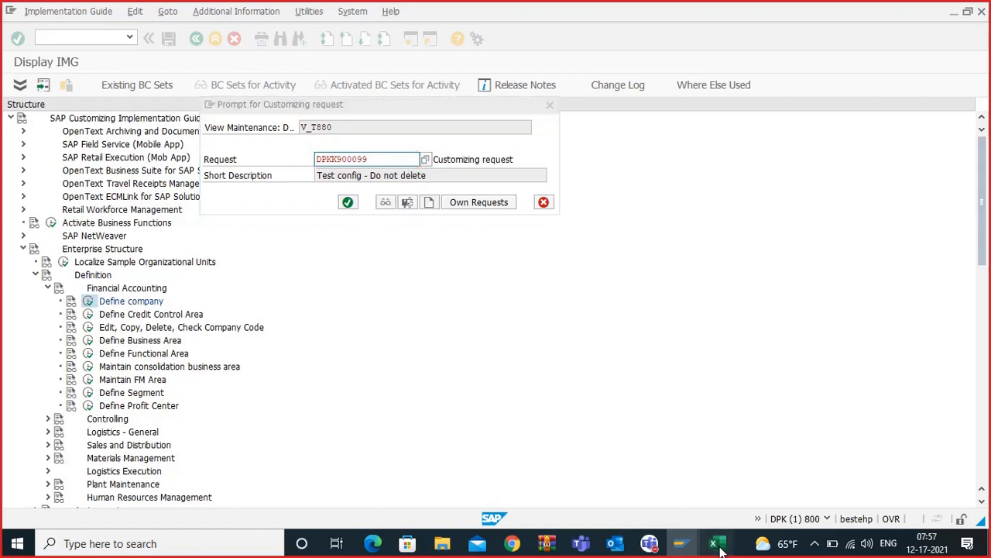
left_click(90, 503)
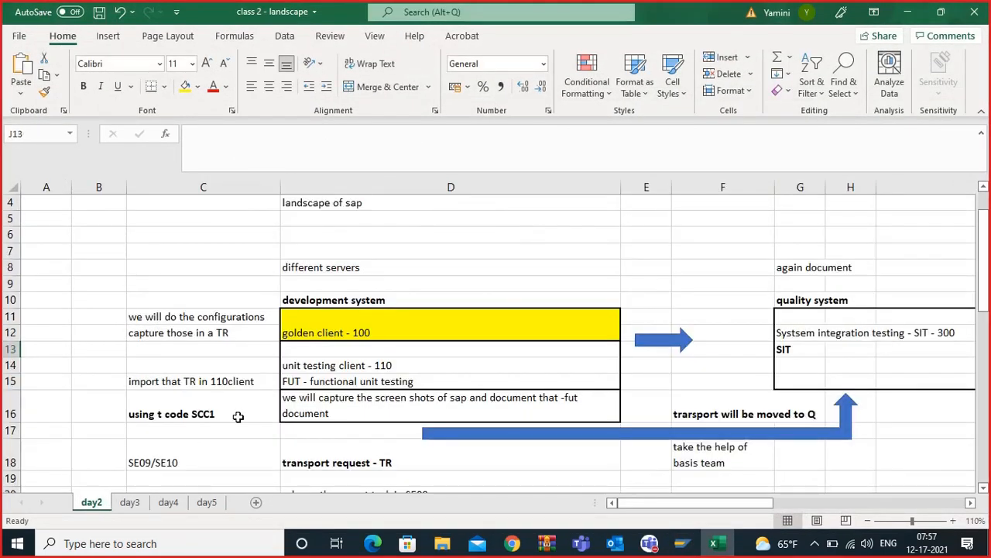
left_click(219, 322)
left_click_drag(219, 322, 221, 332)
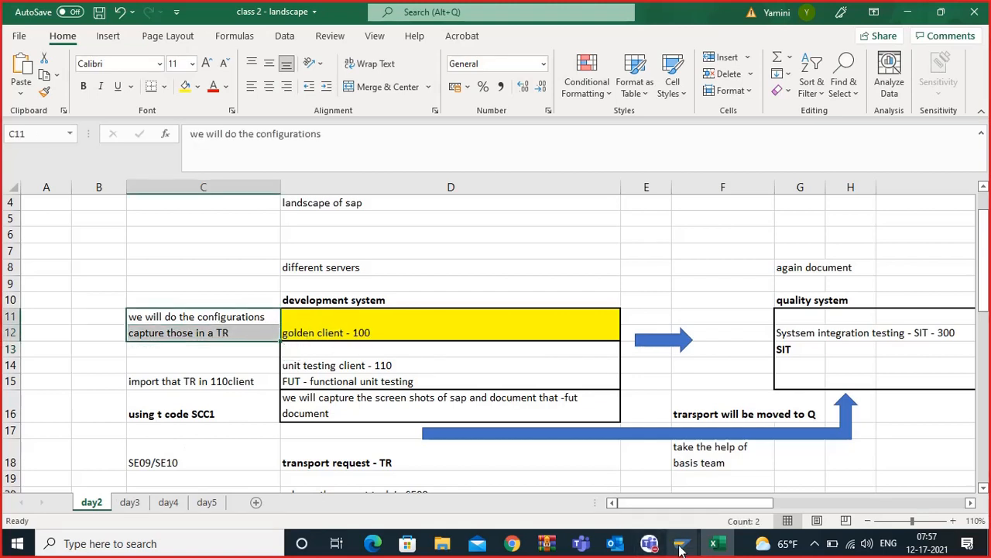
mouse_move(682, 543)
left_click(748, 474)
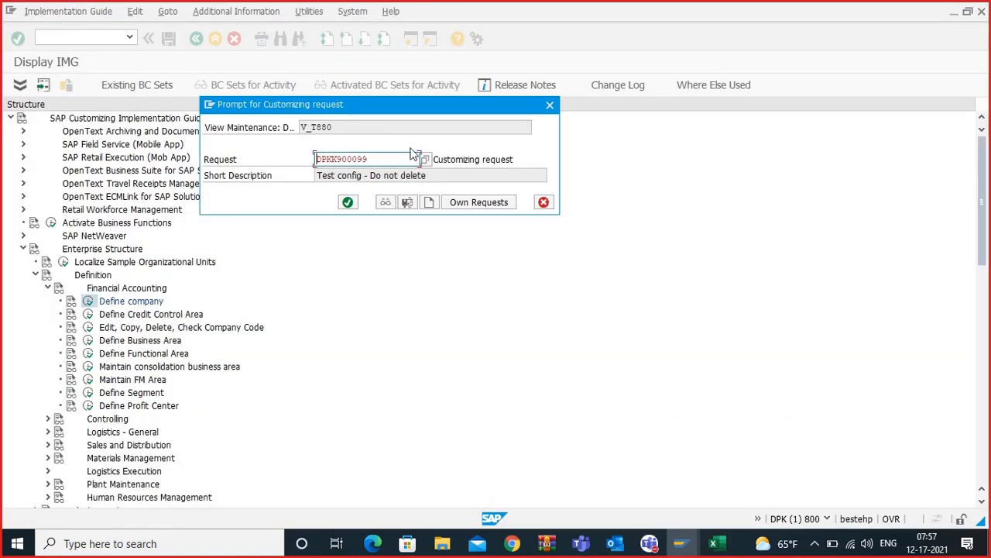
Step: Create a new customizing request with the short description "Test configurations for sap pm training - Do not delete"
left_click(430, 203)
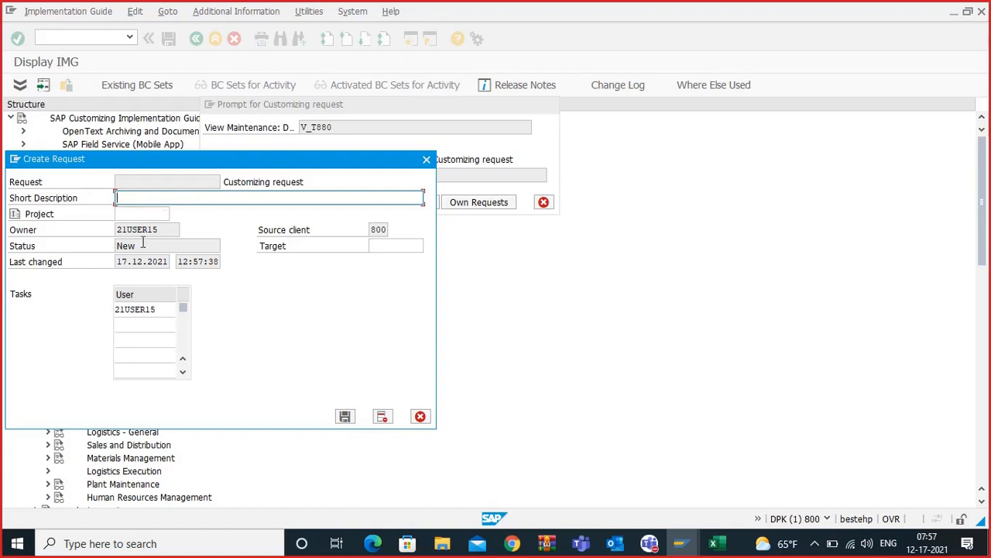
type("T")
type("igurations - Do")
key("BackSpace")
key("BackSpace")
key("BackSpace")
type("fr")
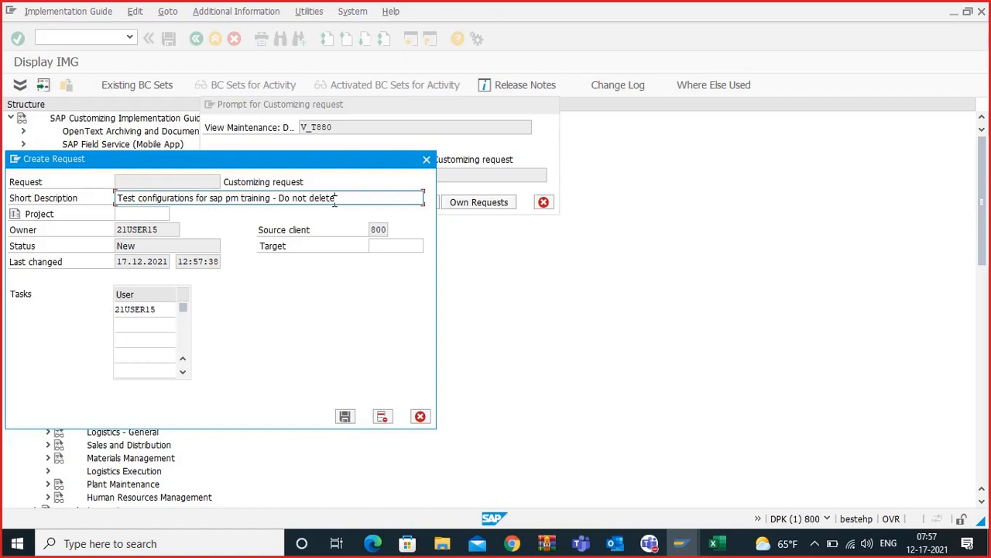
left_click_drag(335, 198, 310, 199)
left_click(345, 416)
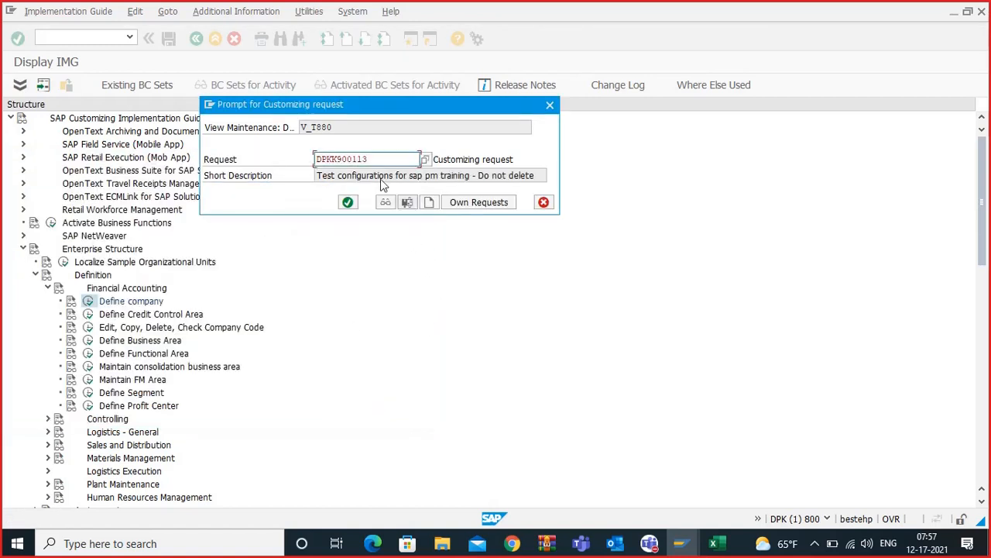
Step: Save company AMRN under the newly created customizing request and go back to the IMG structure
left_click(348, 203)
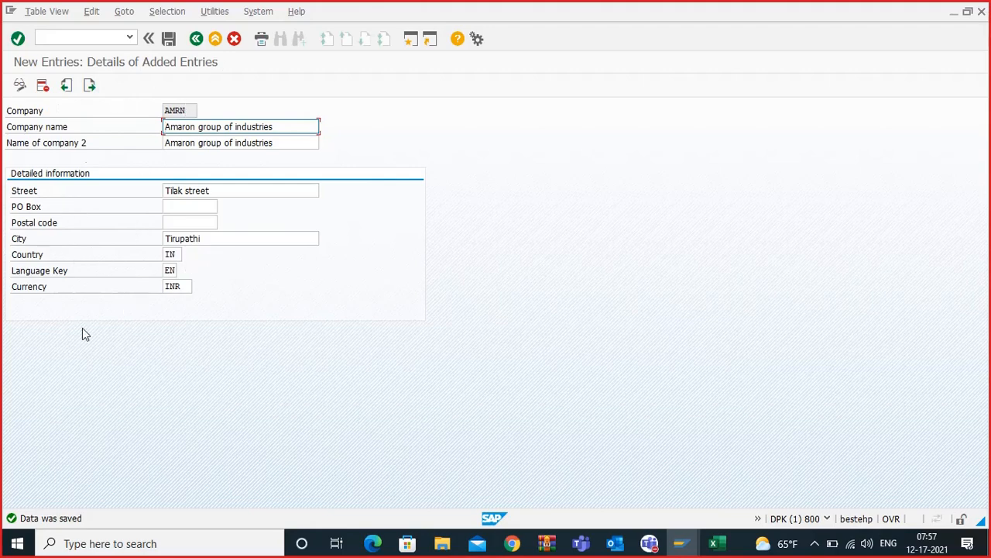
left_click(197, 39)
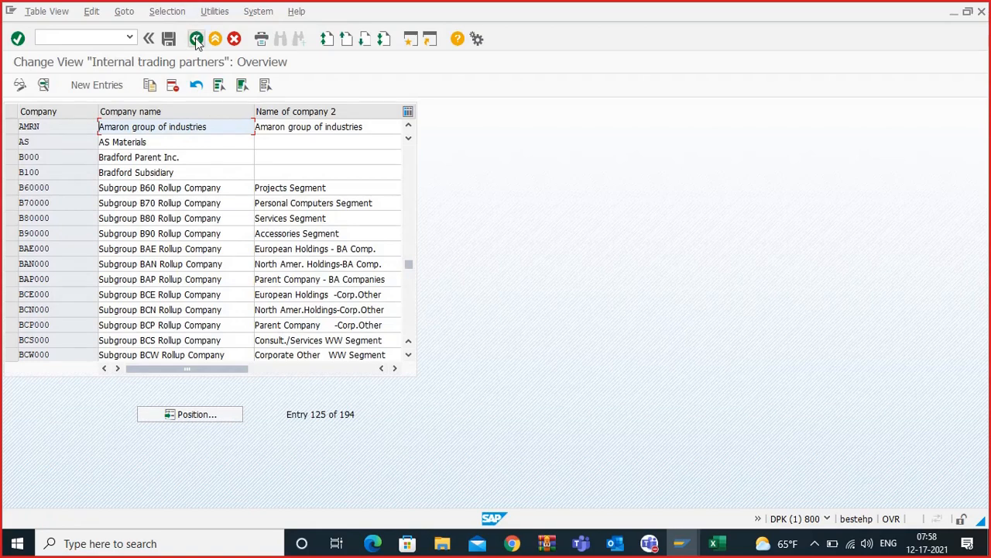
left_click(197, 38)
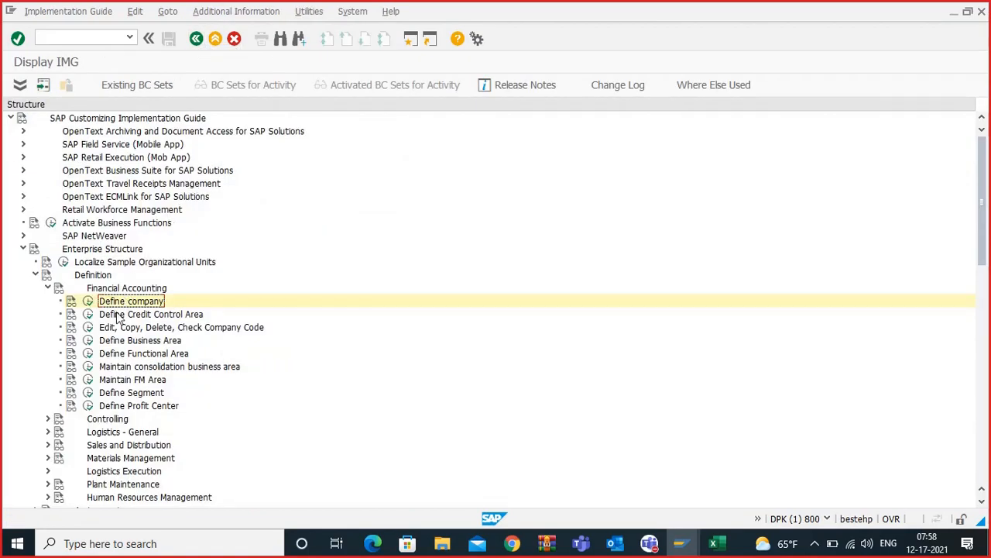
Step: Look up the company code in the org structure notes on Excel's day5 sheet, and return to the SAP IMG
left_click(713, 543)
left_click(207, 502)
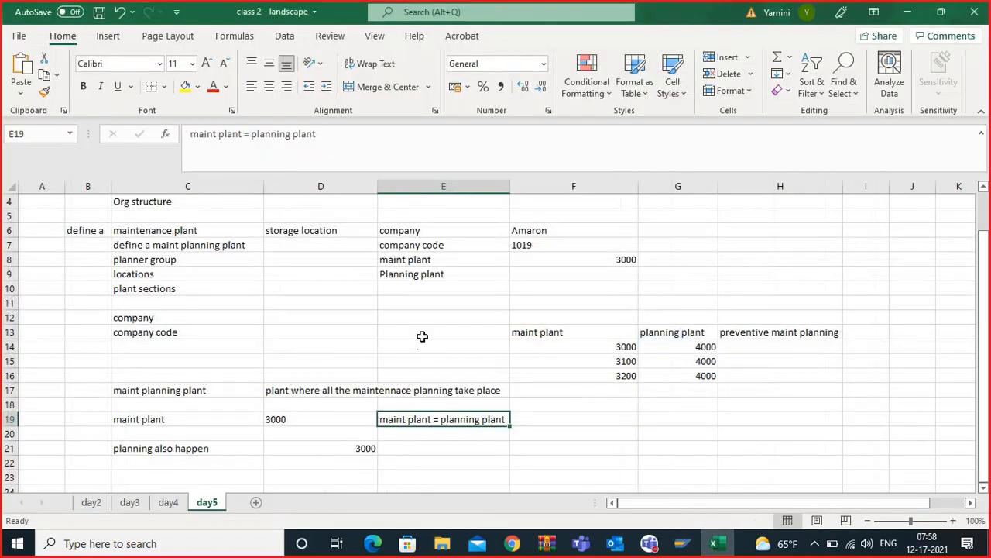
left_click(455, 258)
left_click(529, 244)
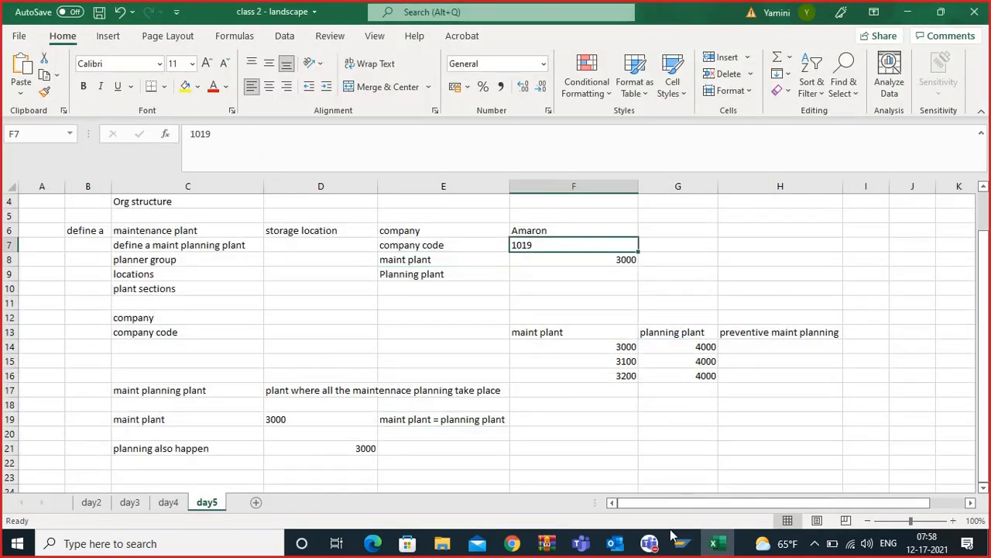
mouse_move(681, 543)
left_click(703, 490)
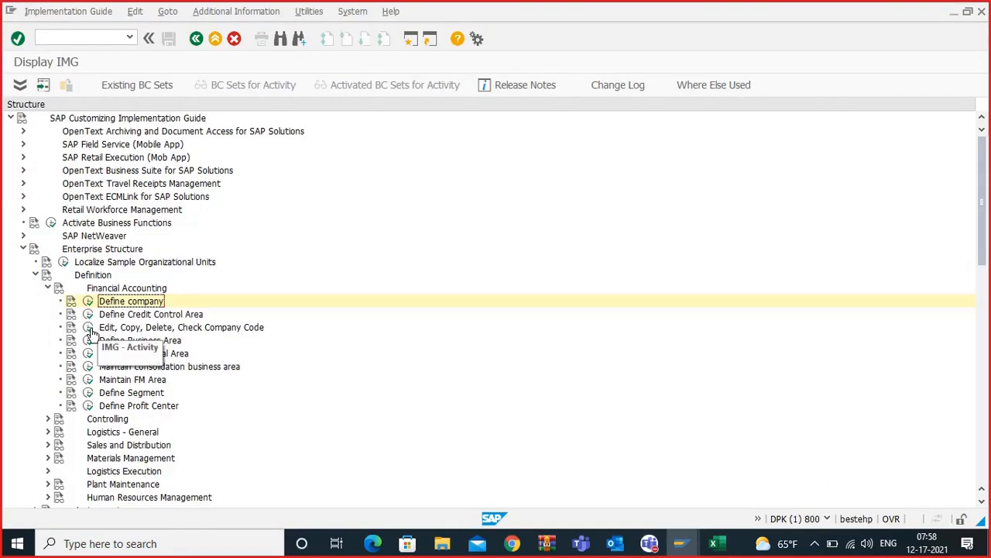
Step: Open the Edit Company Code Data activity from the Financial Accounting definitions
left_click(89, 328)
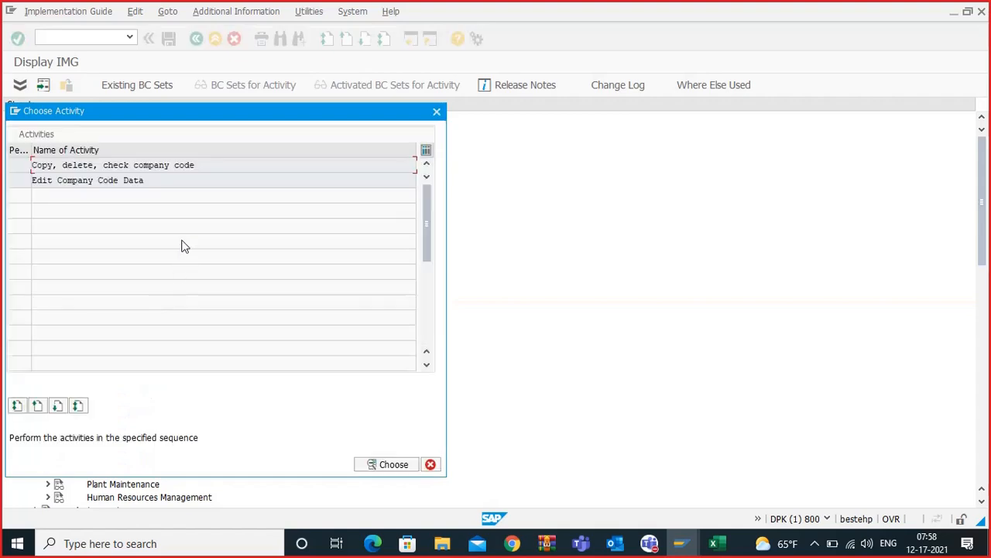
double_click(109, 165)
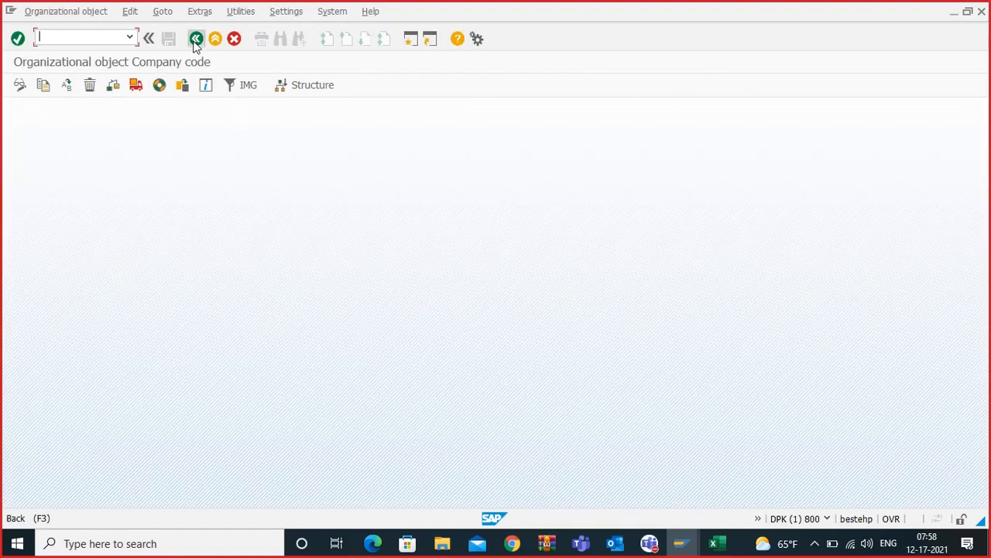
left_click(196, 39)
double_click(86, 179)
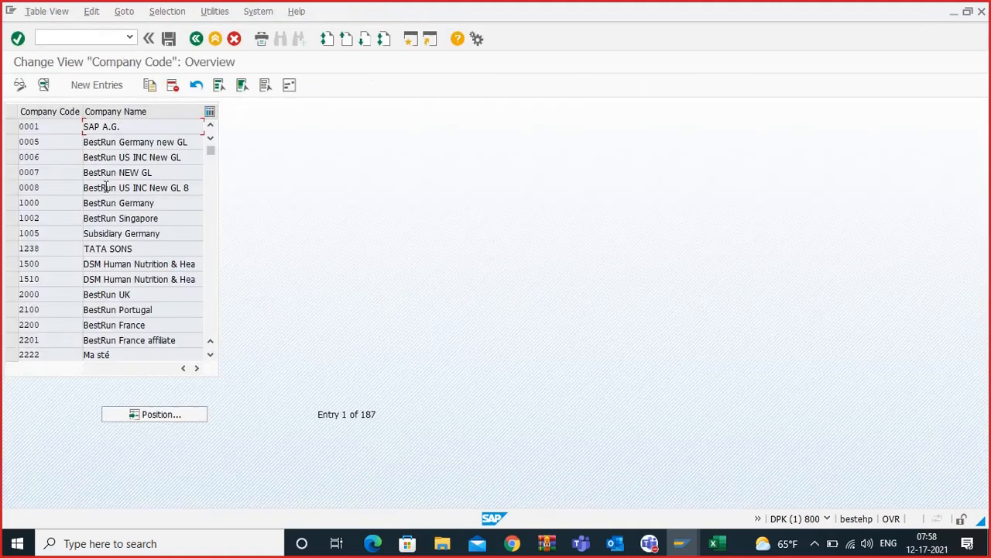
Step: Create a new company code entry 1019 with the company name "Amaron batteries Ltd"
left_click(97, 85)
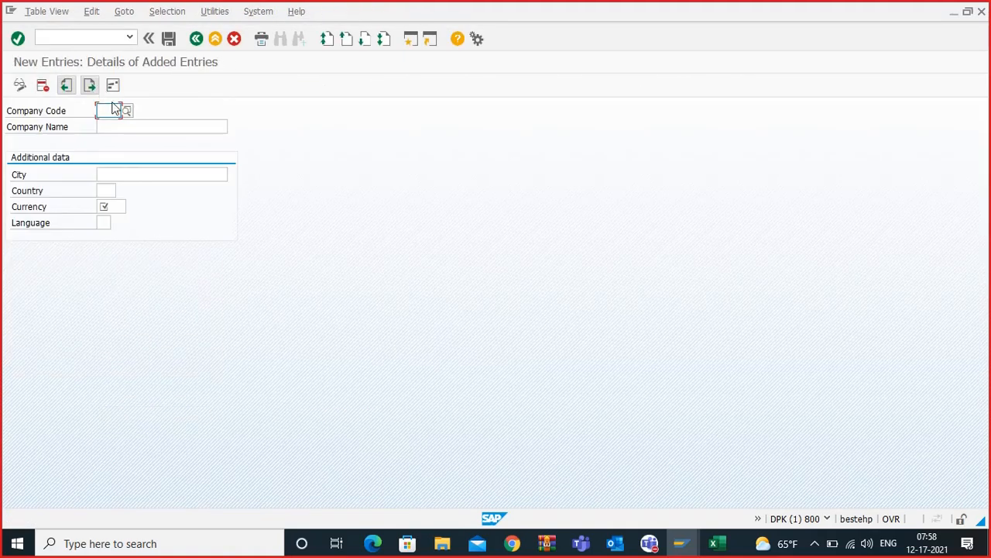
type("1019")
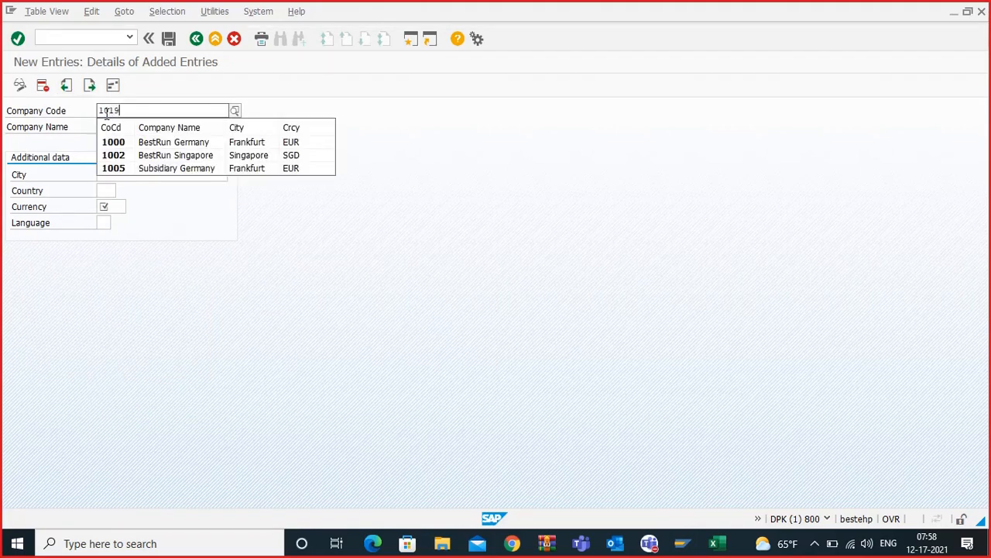
left_click(112, 146)
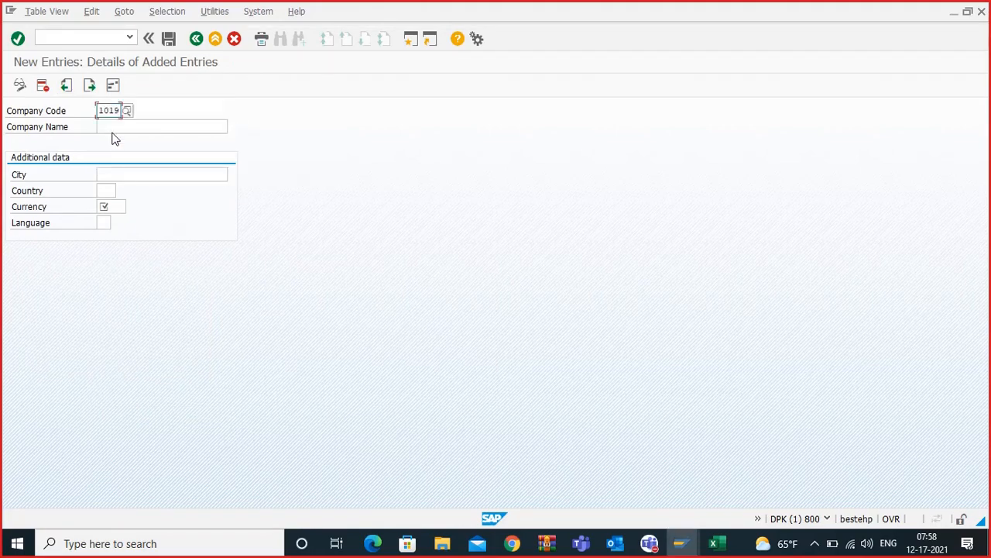
left_click(114, 126)
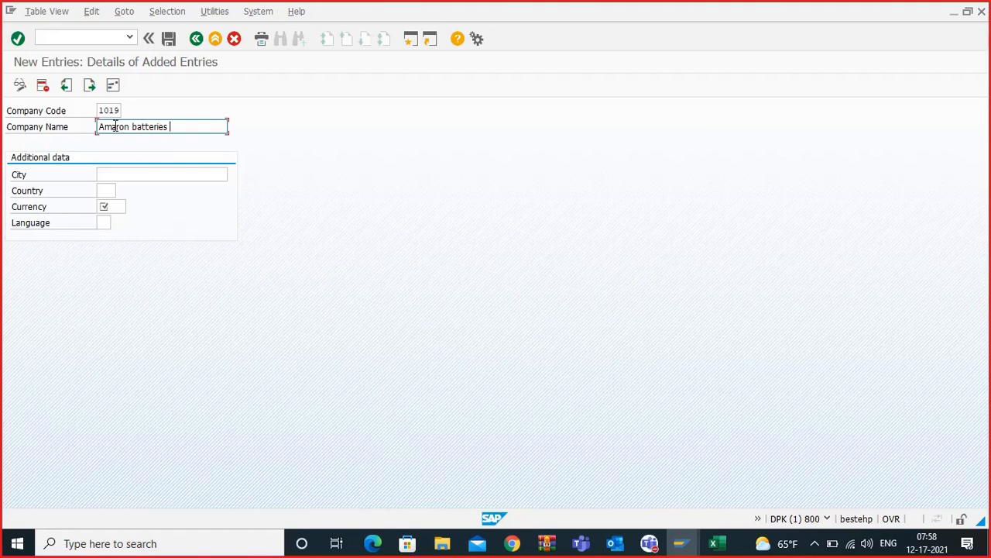
Step: Fill in the company code's city, set country IN, currency INR and language EN, and validate the entry
left_click(99, 175)
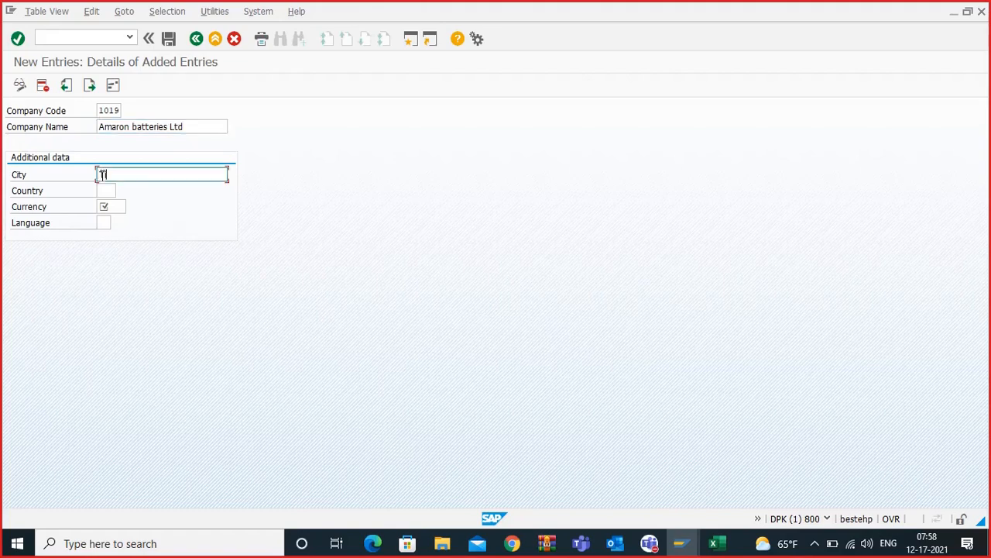
key("Tab")
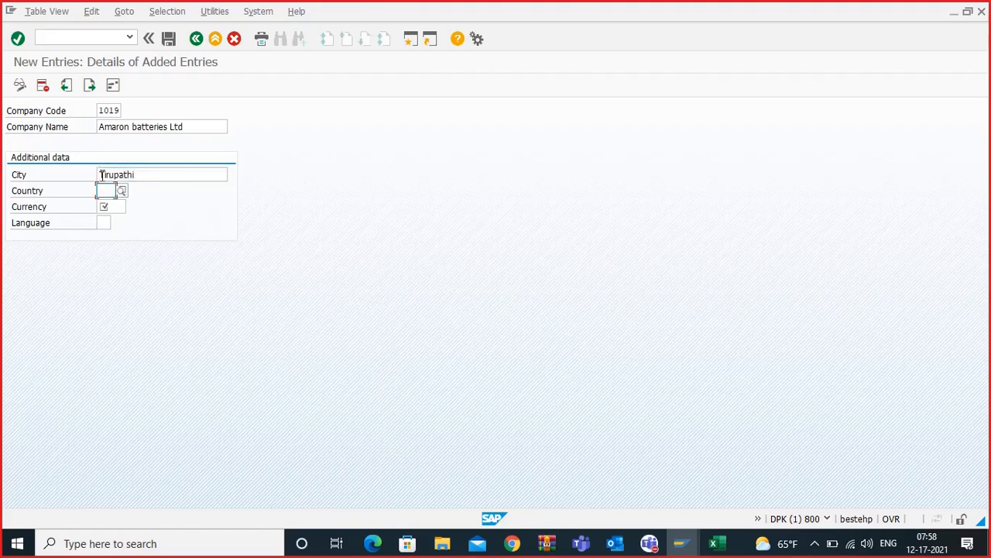
type("IN")
key("Tab")
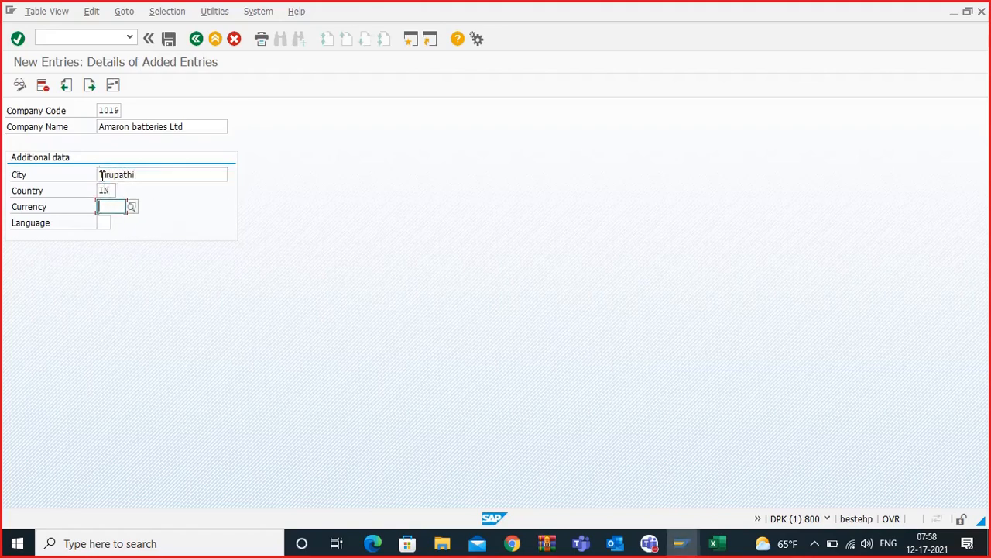
type("INR")
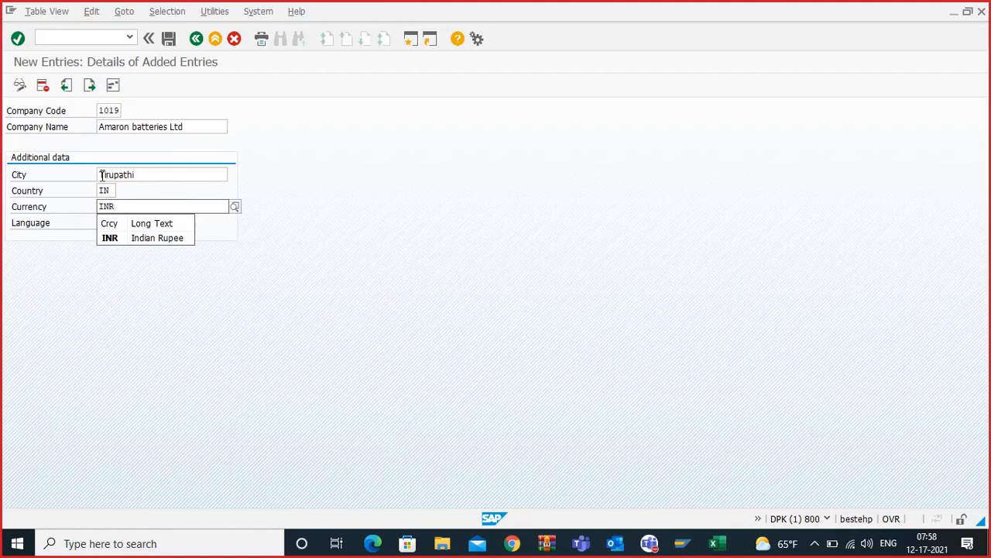
left_click(109, 238)
left_click(104, 222)
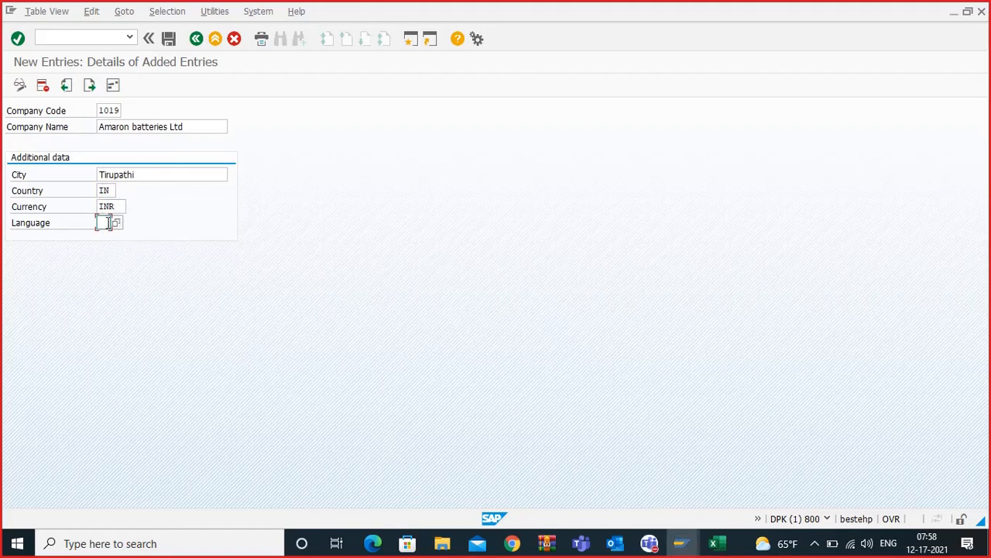
type("EN")
key("Return")
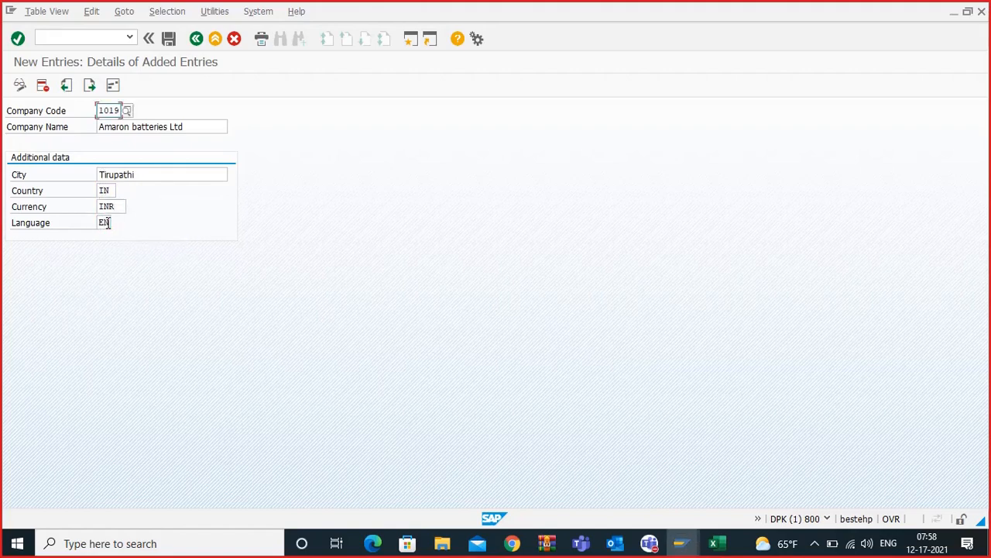
Step: Save company code 1019 and move its address dialog clear of the entry details
left_click(168, 38)
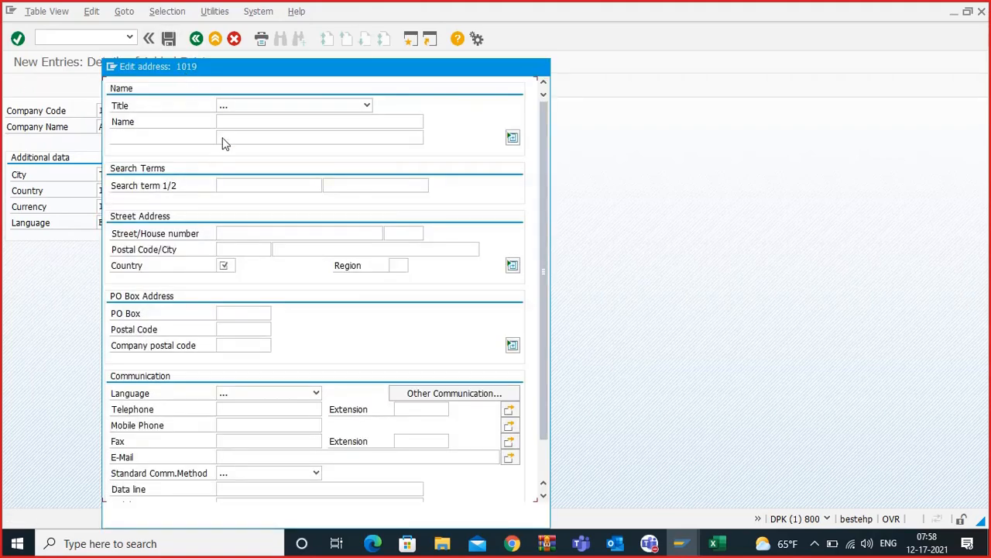
left_click(261, 107)
left_click(346, 70)
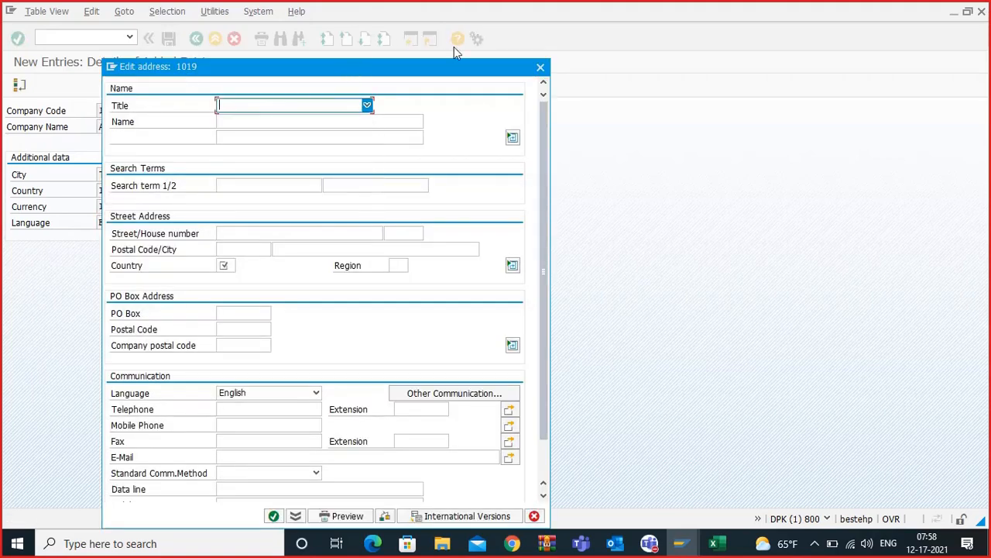
left_click_drag(396, 65, 511, 43)
Step: Set the address title to Company and the name to "Amaron batteries ltd"
left_click(451, 84)
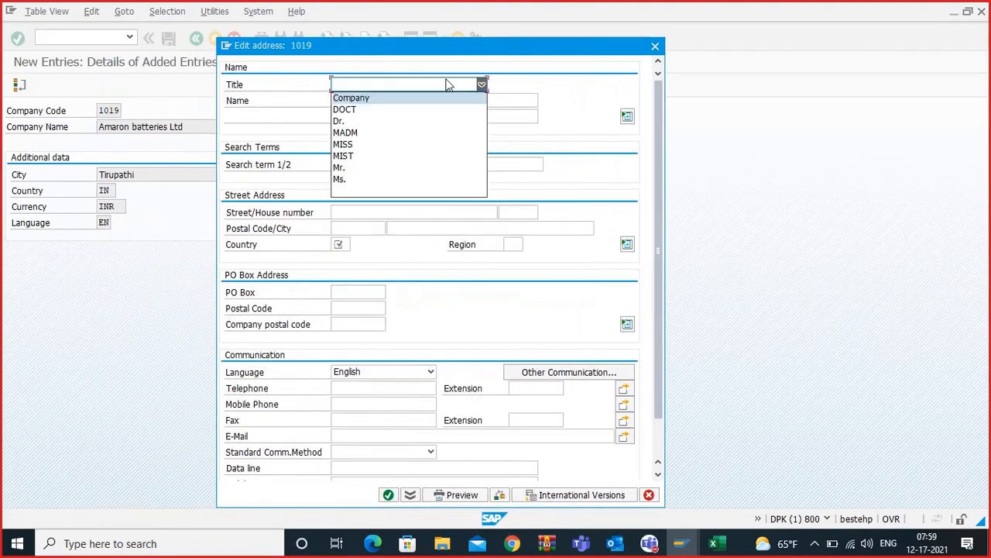
left_click(373, 98)
left_click(370, 108)
type("Amaron")
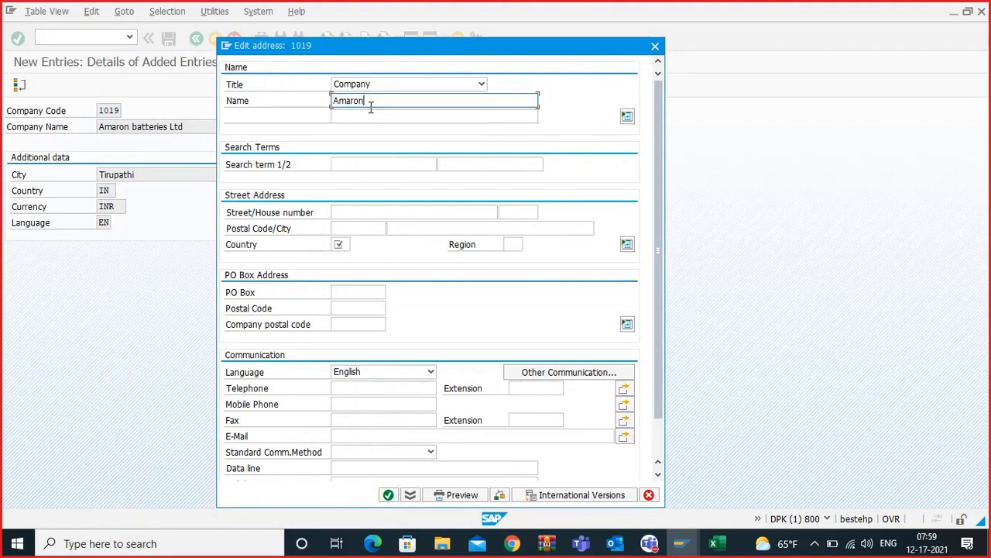
type(" batteries ltd")
Step: Enter AMARON as the first search term and fill in the company code's street
left_click(367, 167)
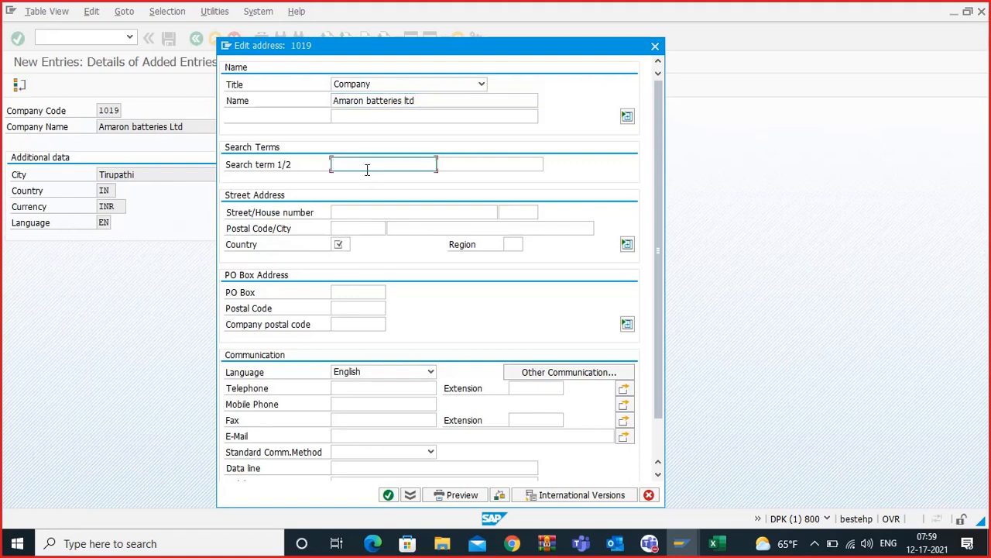
type("AMARON")
left_click(339, 214)
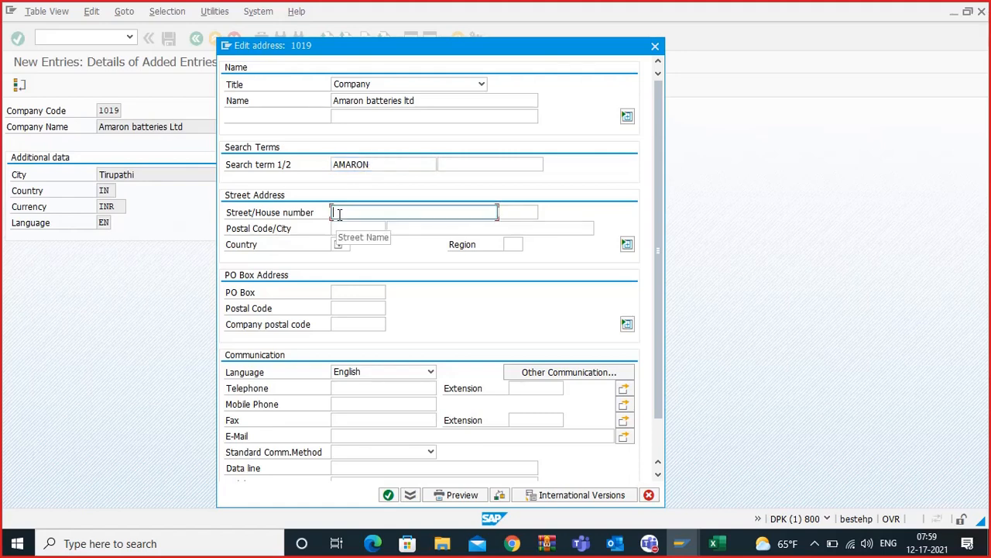
type("Tilak street")
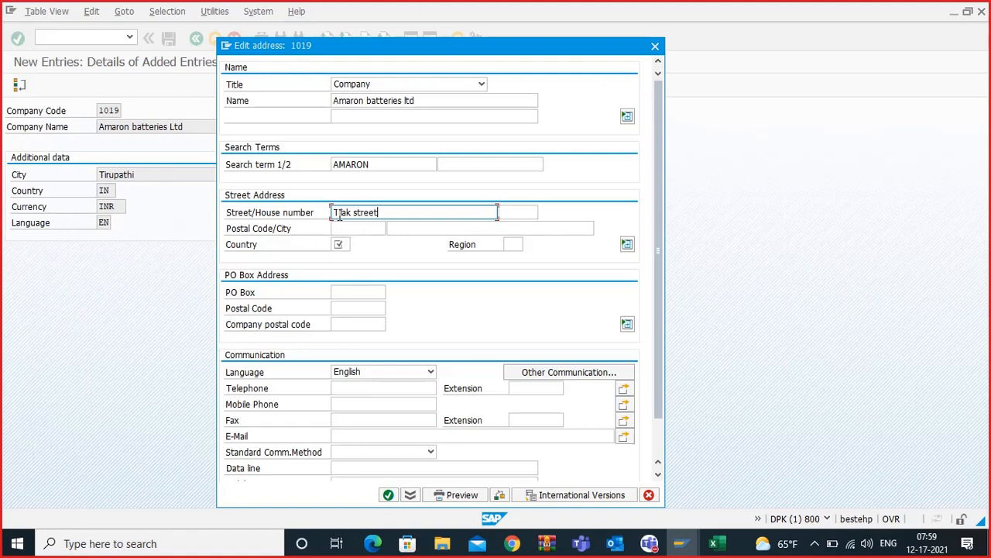
Step: Set the company code address's country to IN and its region to 01, Andra Pradesh
key("Tab")
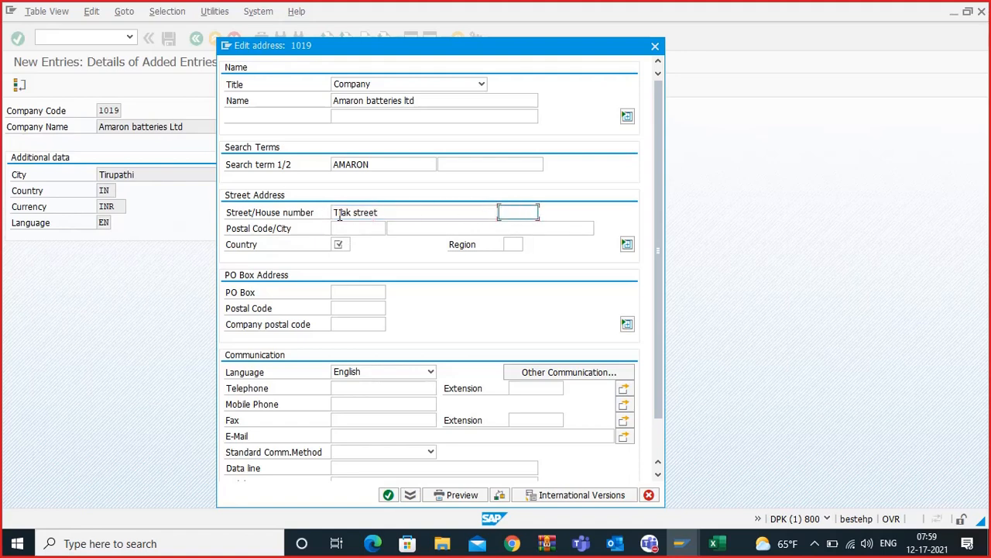
left_click(346, 230)
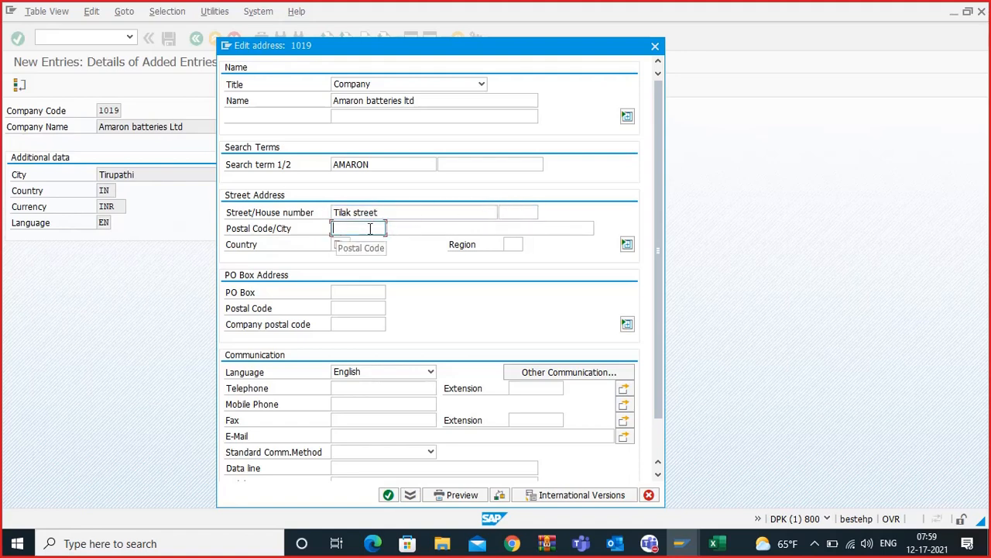
left_click(403, 228)
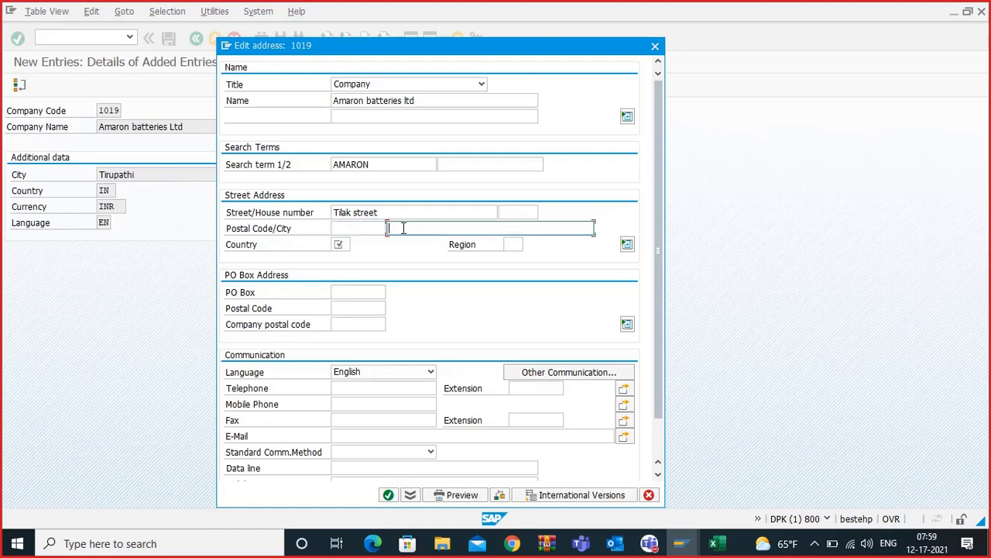
left_click(342, 245)
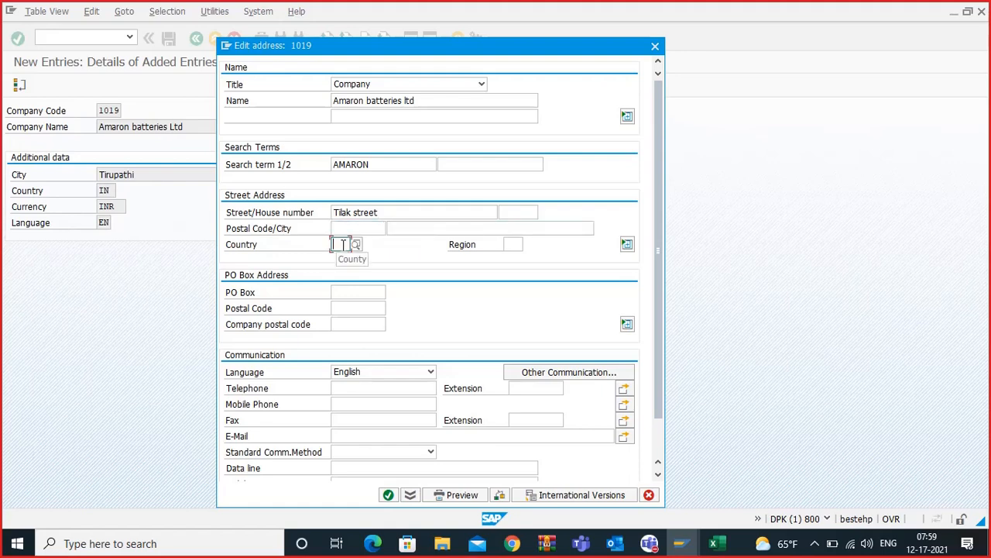
type("IN")
left_click(345, 273)
left_click(516, 244)
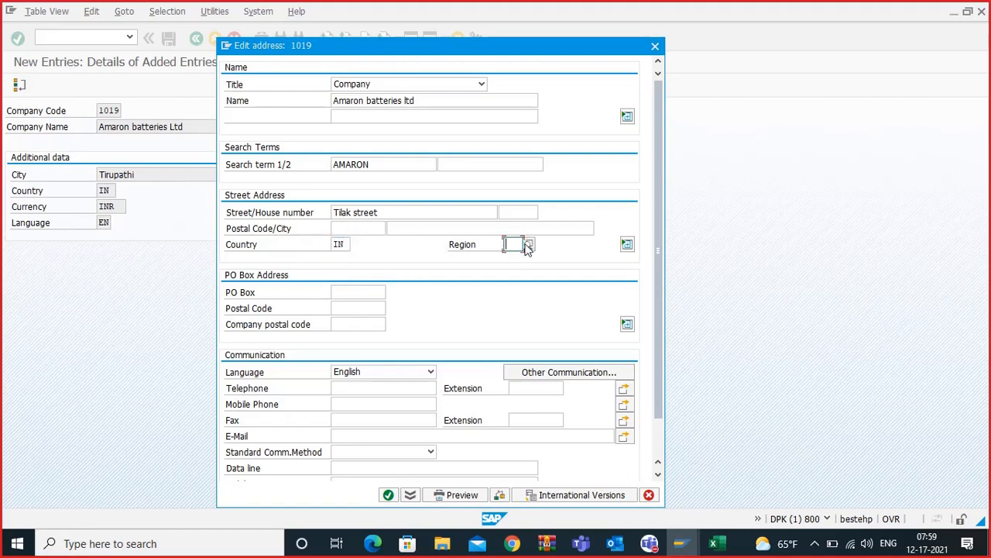
left_click(528, 245)
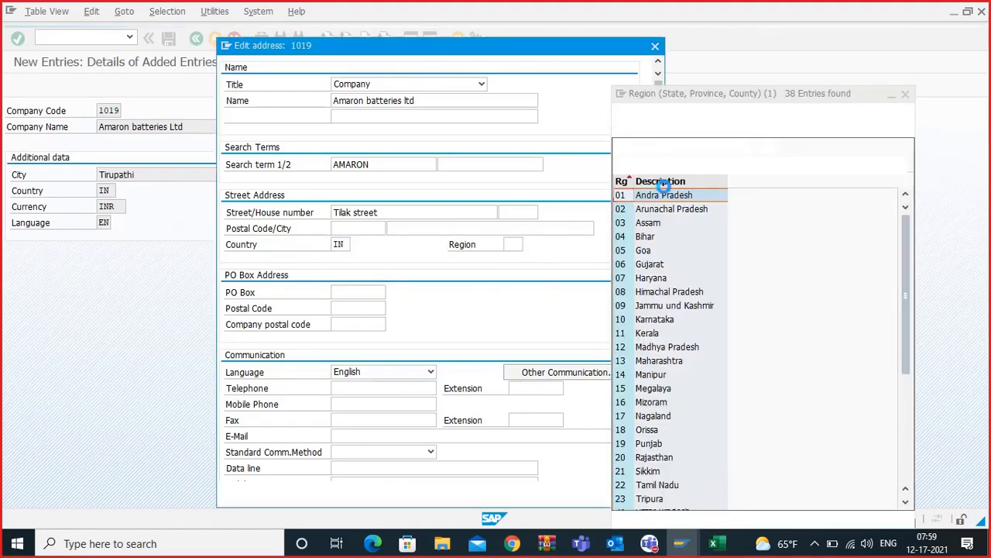
double_click(662, 196)
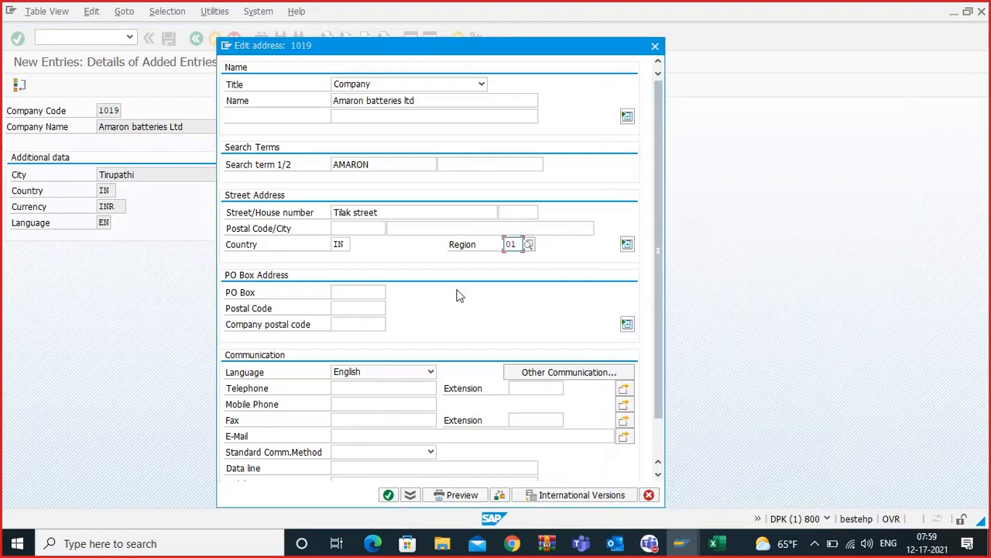
Step: Confirm the address, save company code 1019 under customizing request DPKK900113, and return to the IMG structure
left_click(388, 494)
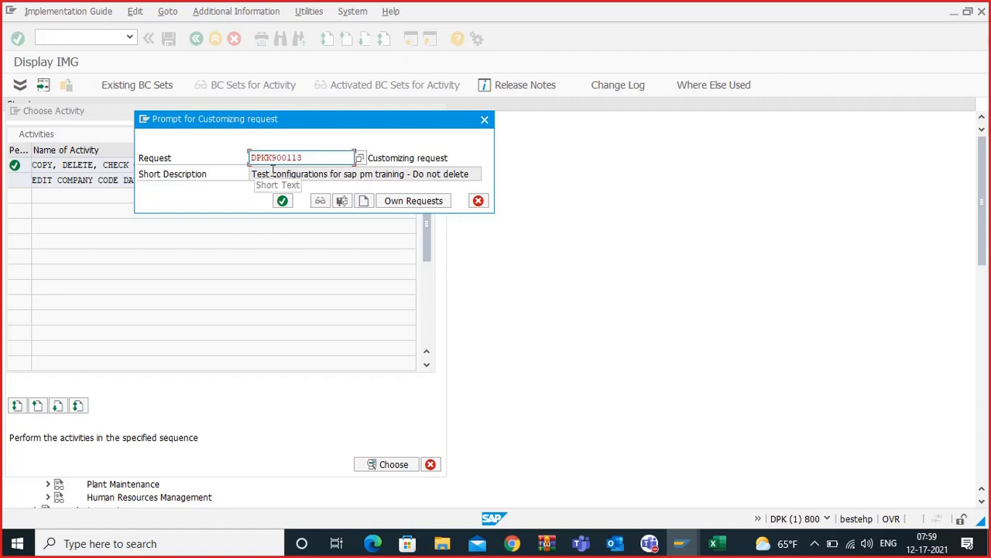
left_click(282, 202)
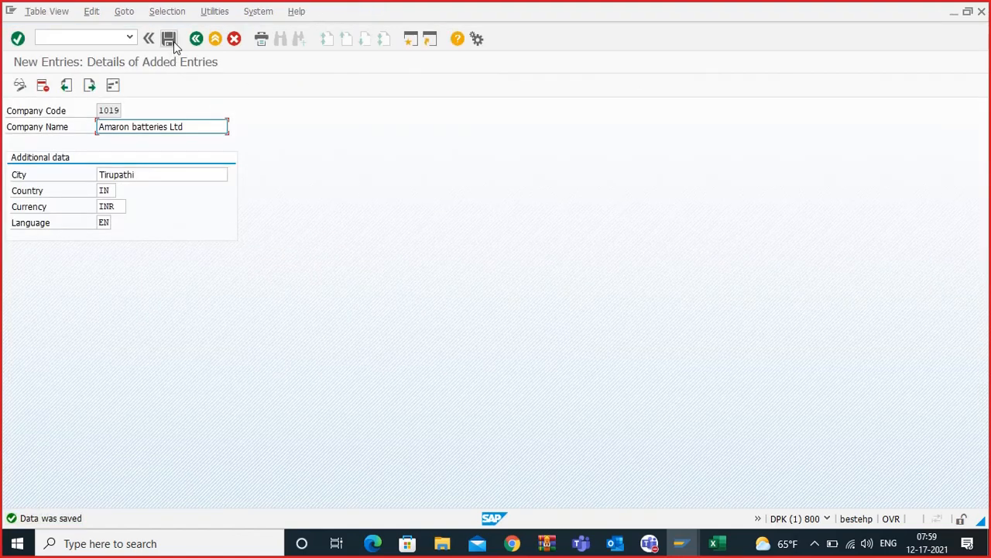
left_click(197, 38)
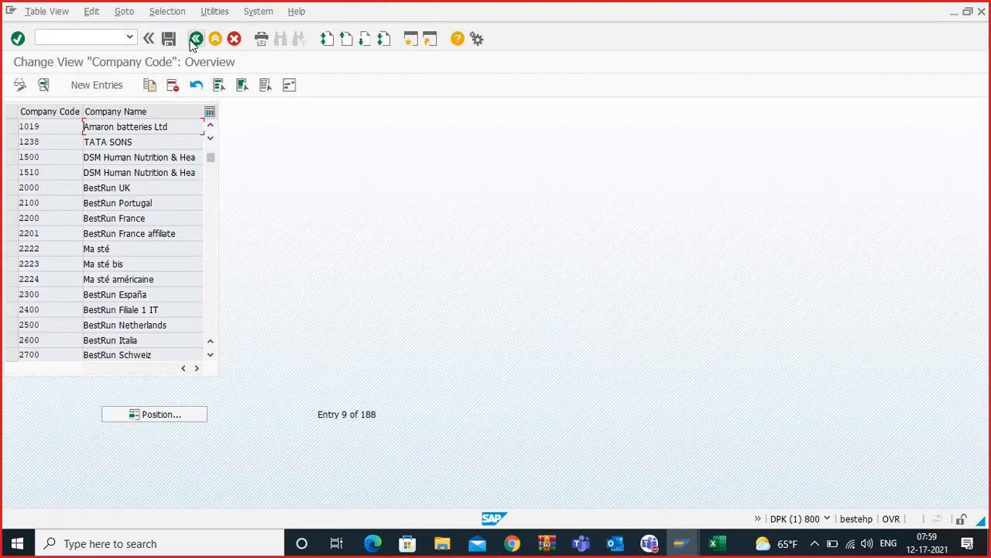
left_click(196, 40)
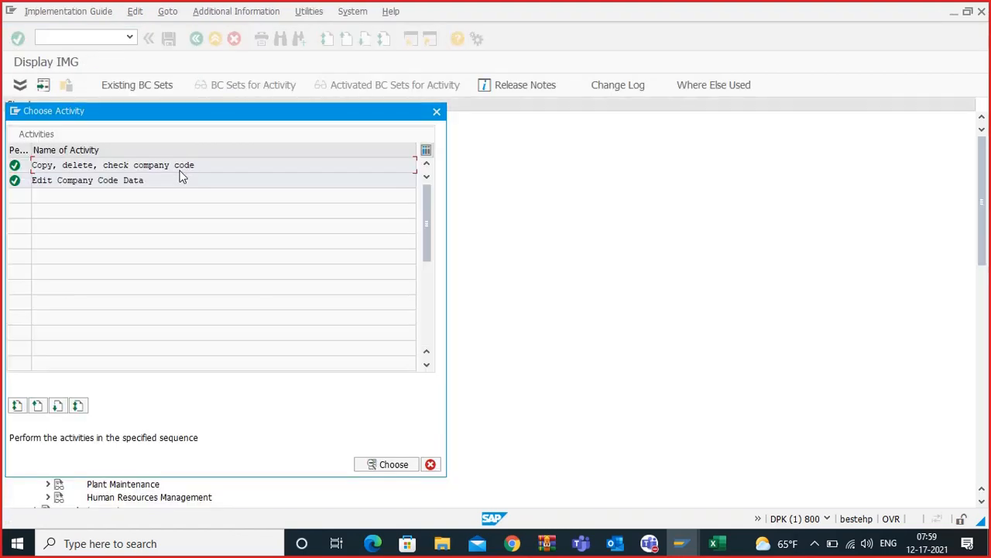
left_click(439, 109)
Step: Open the Define Plant activity under Logistics - General in the enterprise structure definition and start a new plant entry
scroll(230, 219, "down", 4)
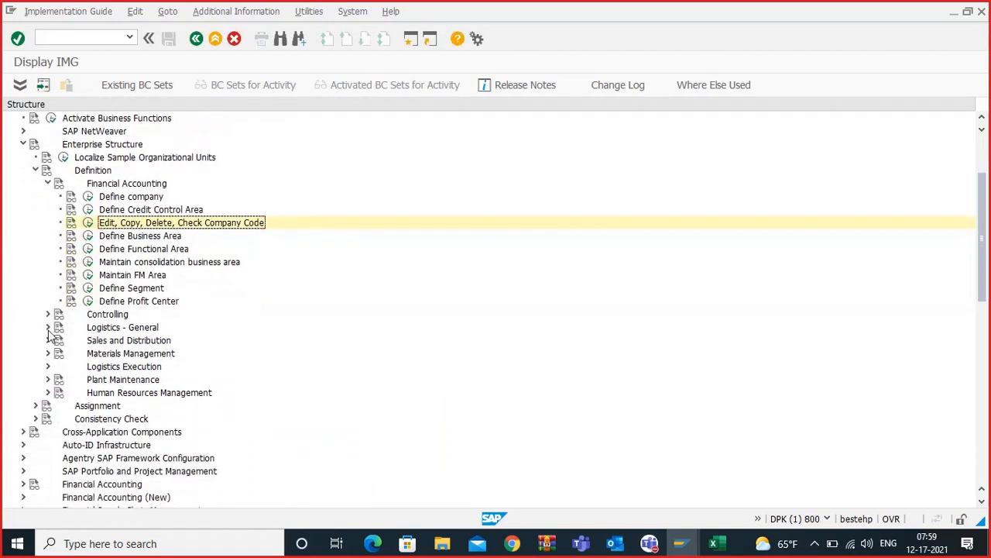
left_click(48, 327)
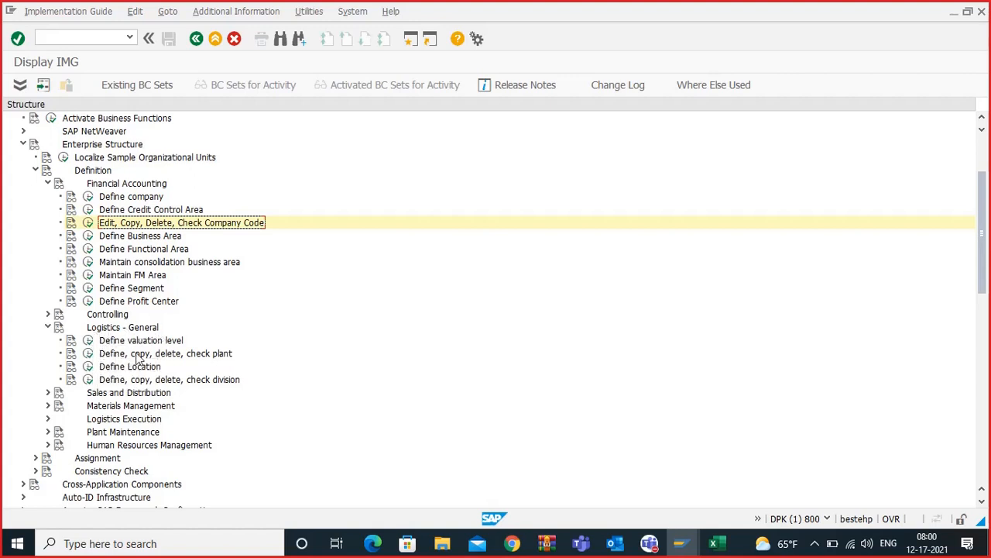
left_click(87, 354)
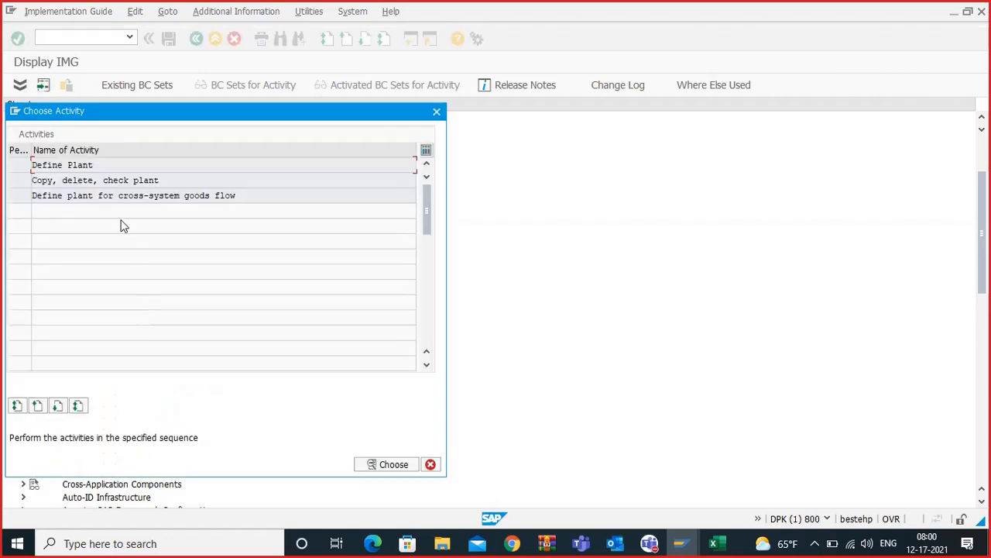
double_click(82, 164)
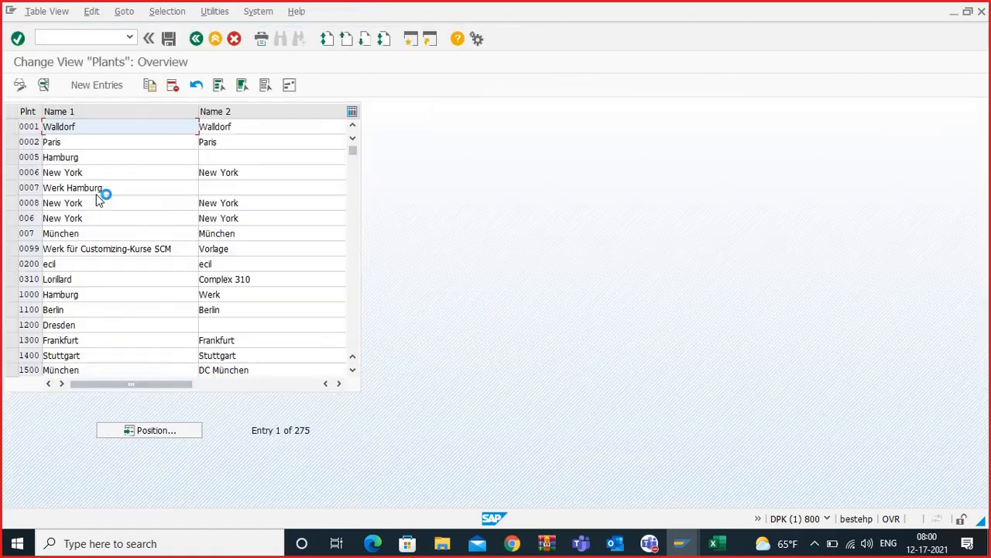
left_click(82, 84)
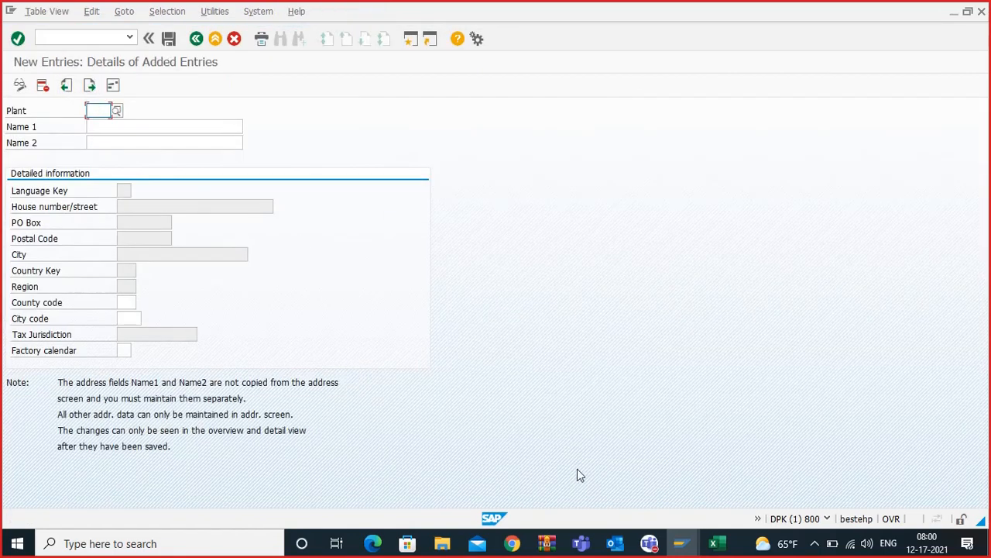
Step: Check the maint plant number in the day5 Excel notes and return to the new plant entry in SAP
left_click(715, 544)
left_click(434, 271)
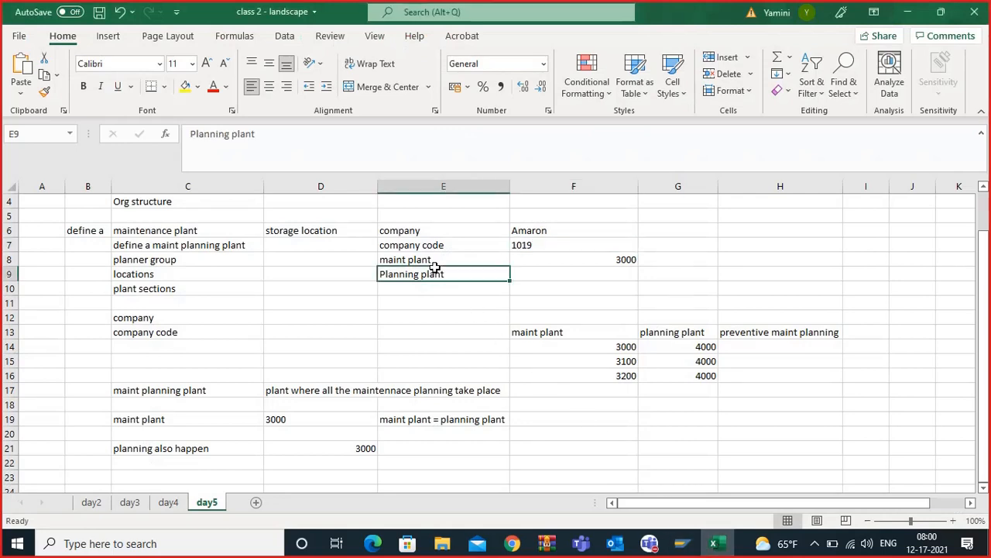
left_click(605, 256)
mouse_move(681, 544)
left_click(708, 472)
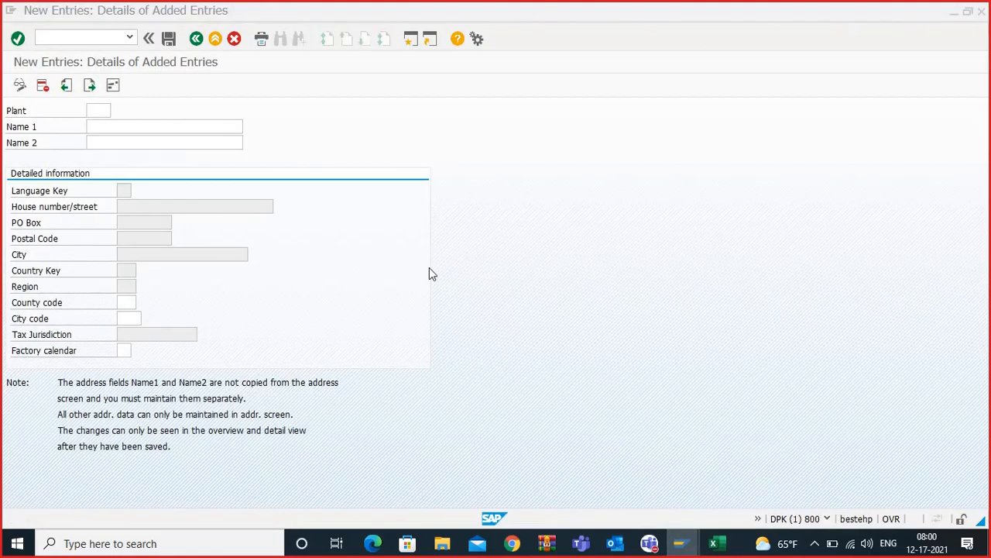
Step: Leave the new plant entry and look through the existing plants to see whether plant code 3000 is already used
left_click(198, 38)
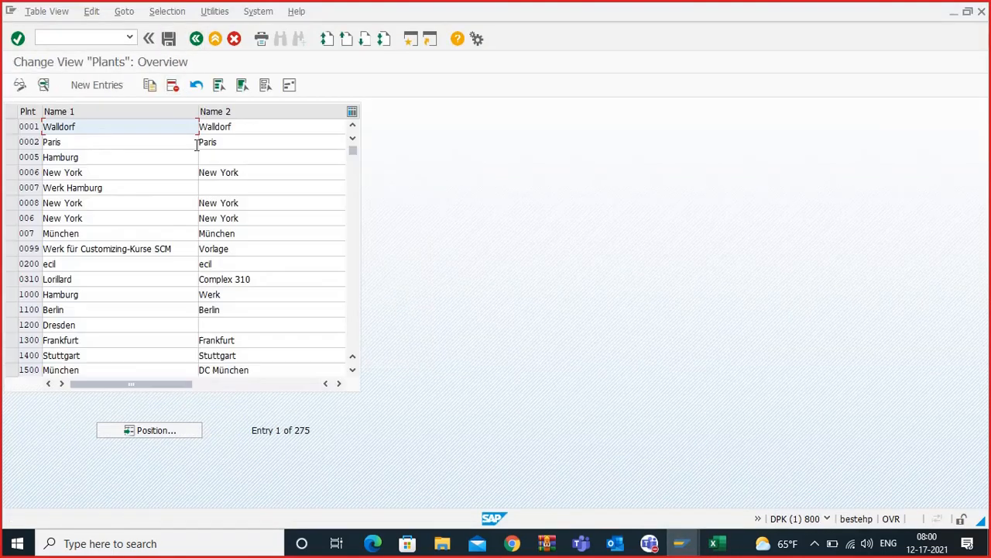
scroll(93, 302, "down", 4)
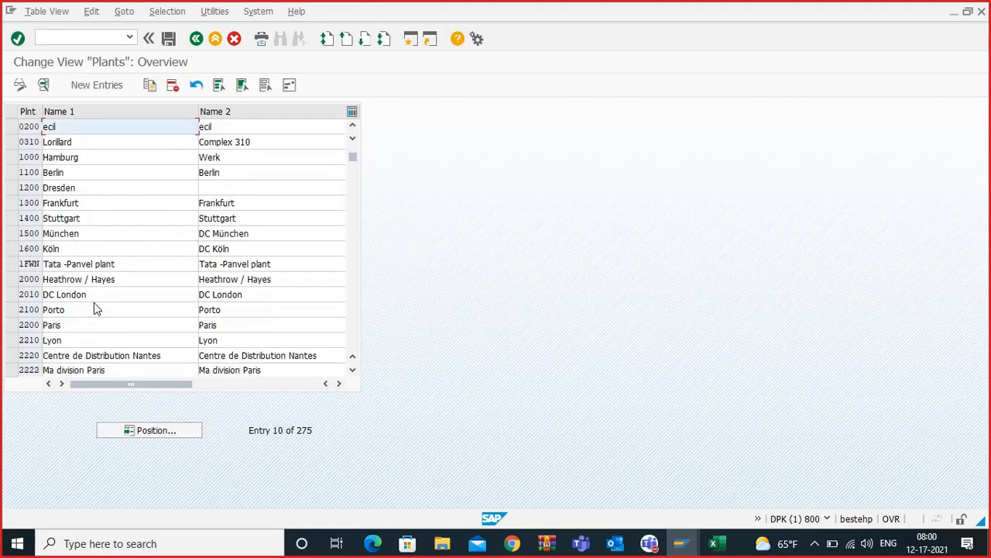
scroll(90, 311, "down", 5)
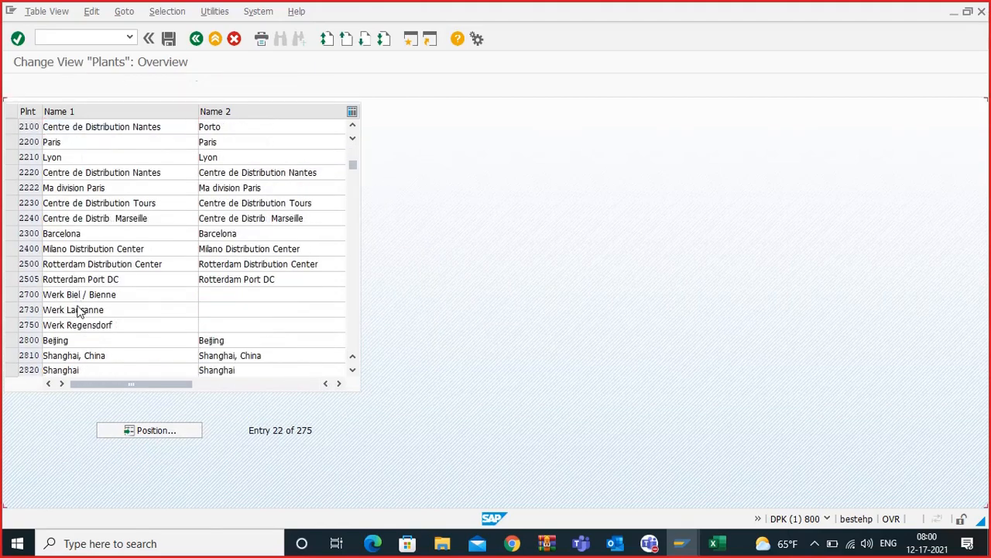
scroll(80, 310, "down", 2)
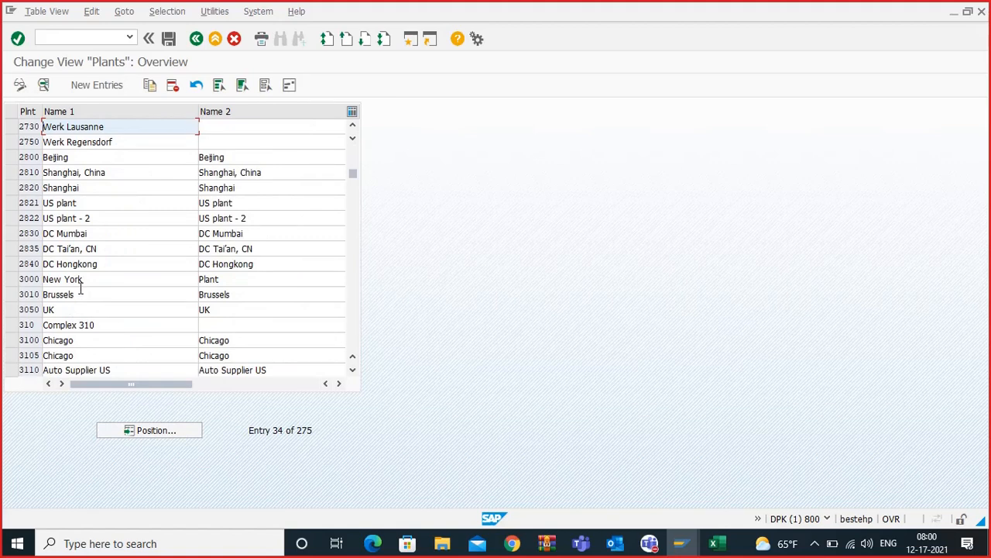
left_click_drag(83, 279, 46, 278)
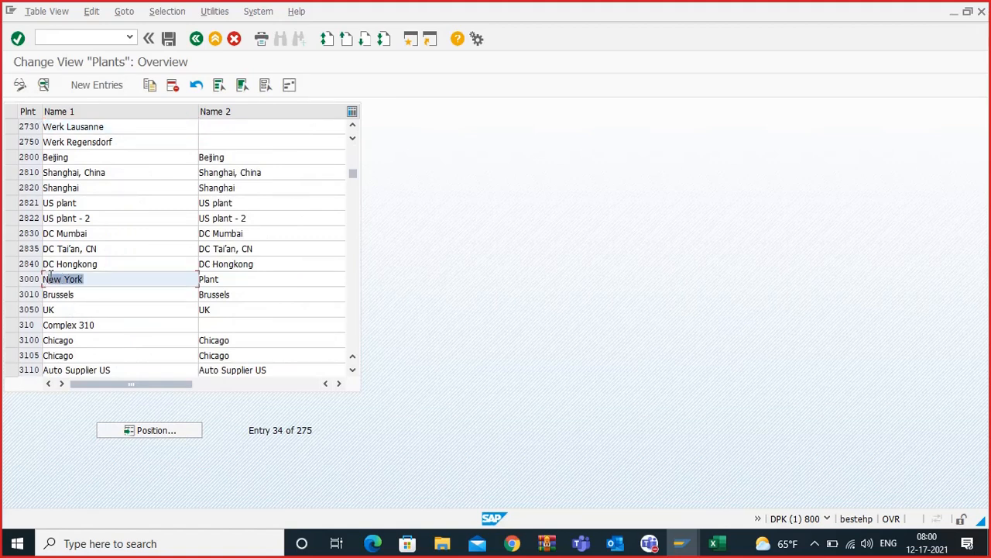
left_click(51, 279)
scroll(57, 285, "down", 8)
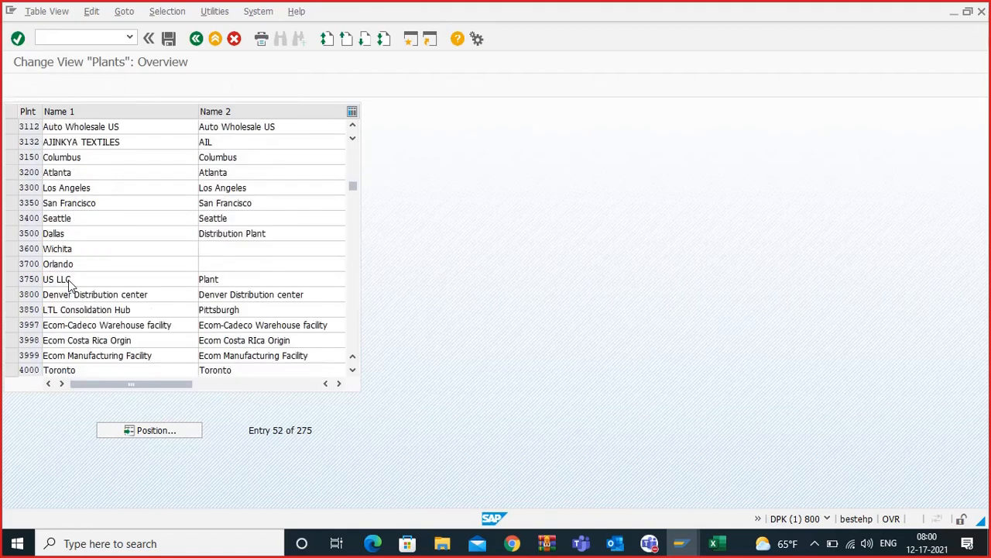
scroll(71, 283, "down", 7)
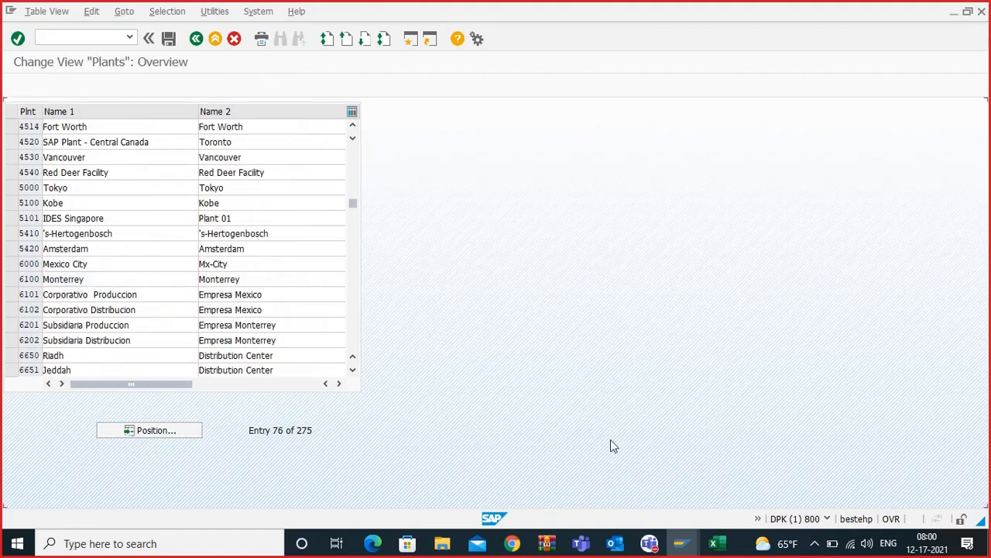
Step: Switch to the day5 Excel notes and change the maint plant value in F8 to AMR1
left_click(714, 543)
left_click(595, 275)
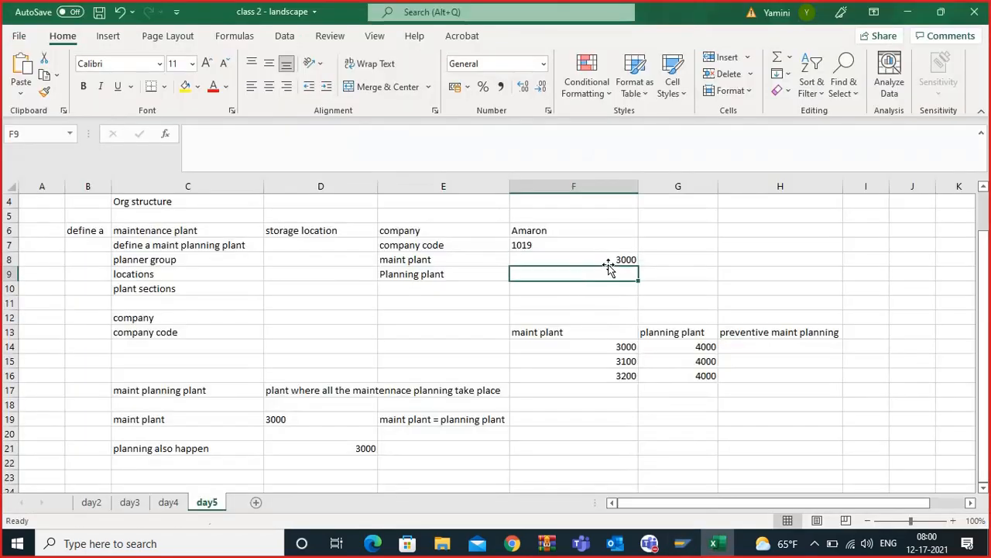
left_click(619, 256)
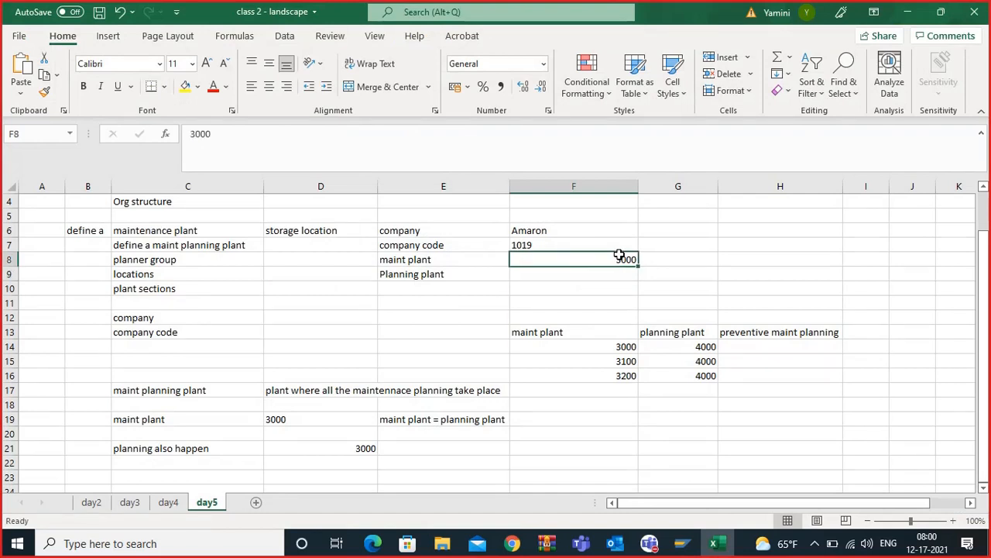
key("Delete")
type("1")
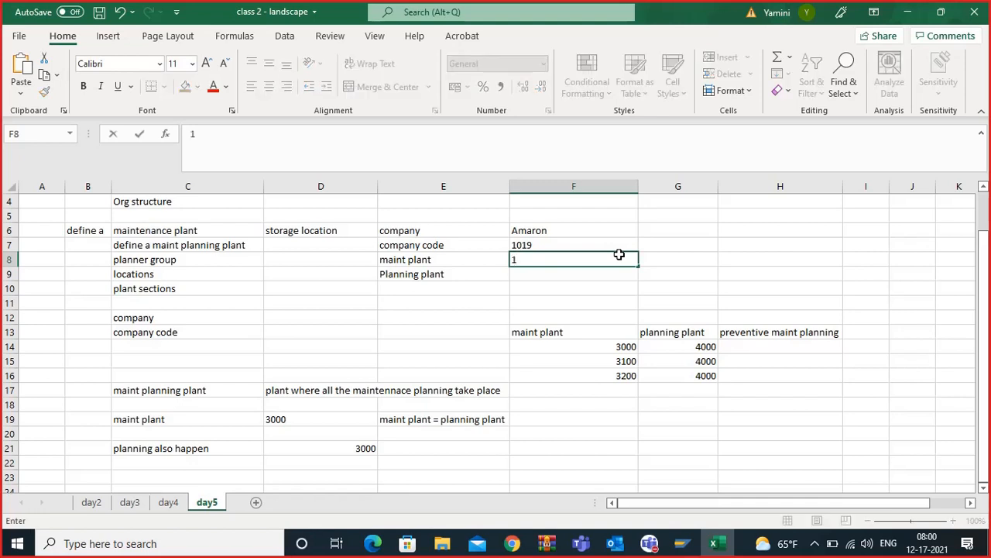
type("AMR")
key("BackSpace")
key("BackSpace")
key("BackSpace")
key("BackSpace")
type("AMR1")
left_click(646, 241)
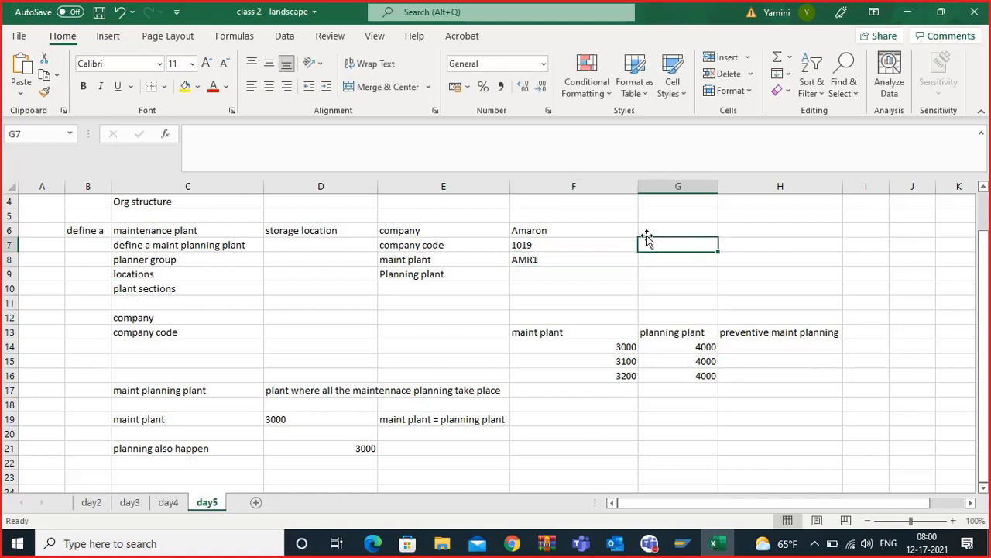
left_click(542, 263)
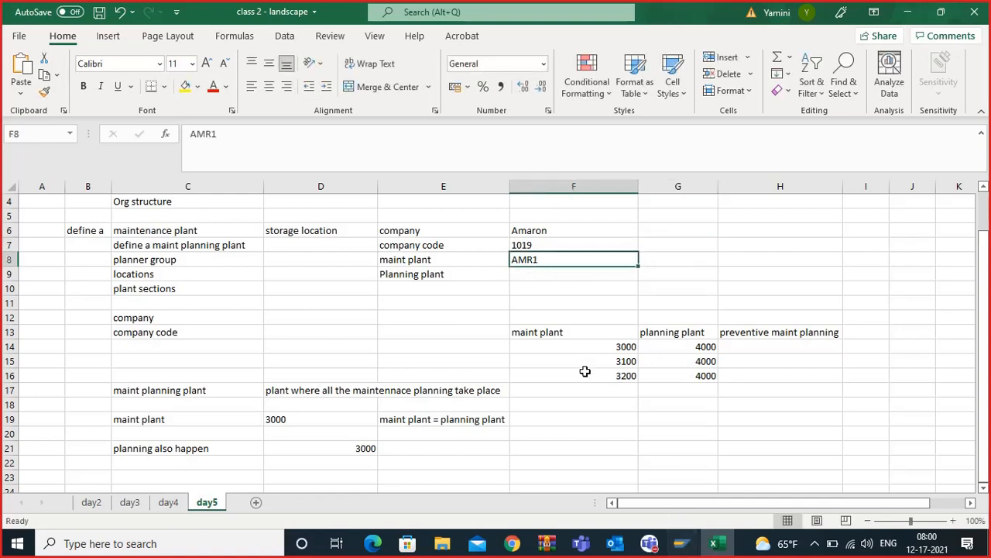
Step: Switch to the Sap PM training meeting in Microsoft Teams and send the chat message "R u there ?"
mouse_move(658, 546)
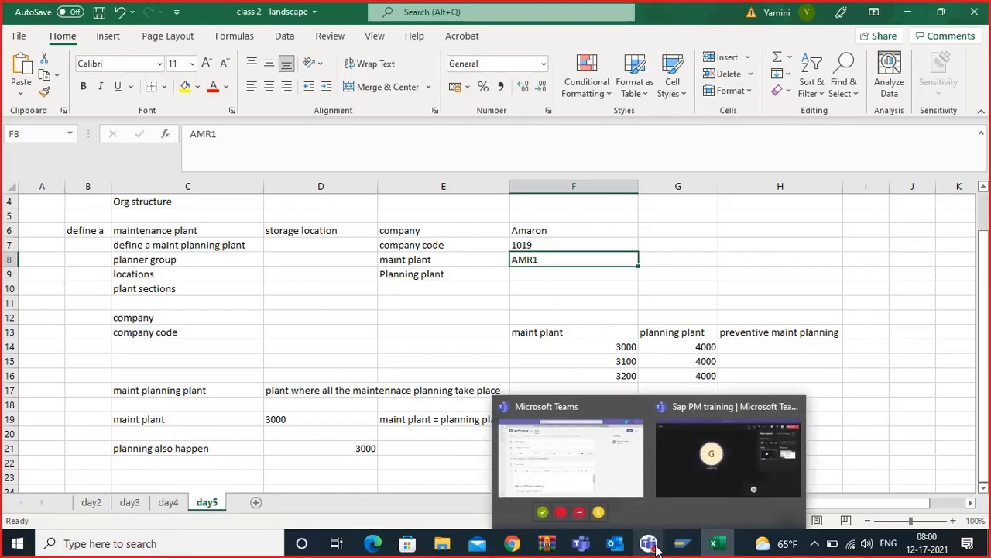
left_click(724, 457)
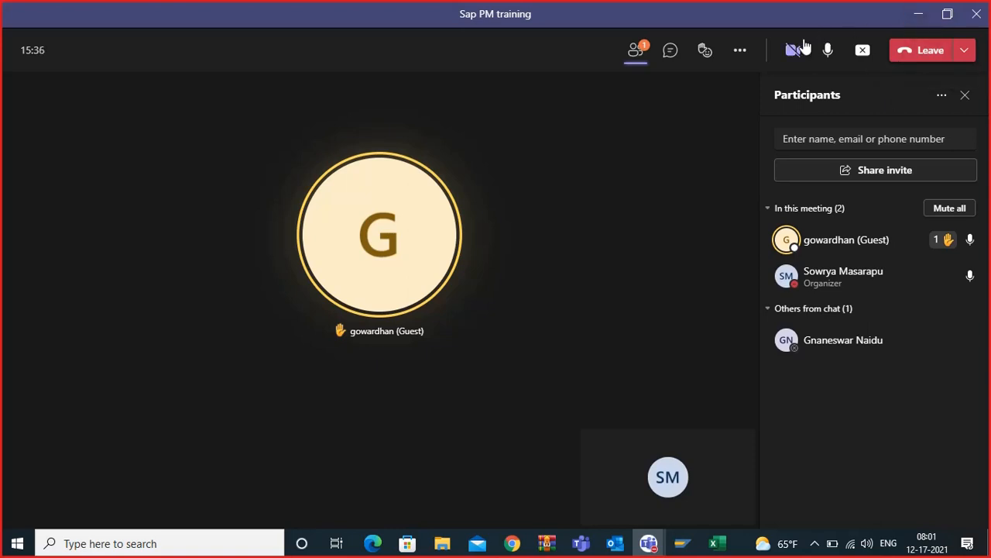
mouse_move(806, 47)
left_click(669, 51)
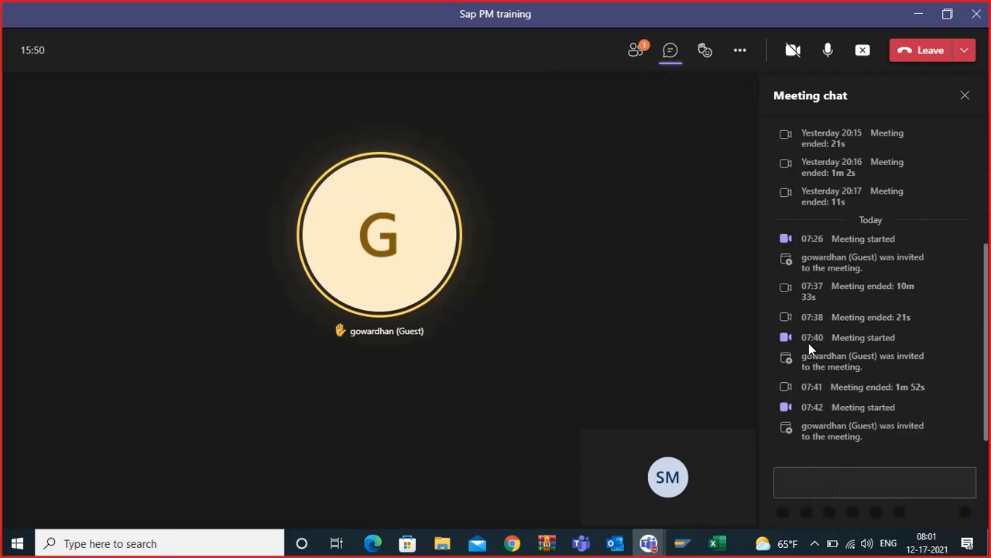
left_click(806, 483)
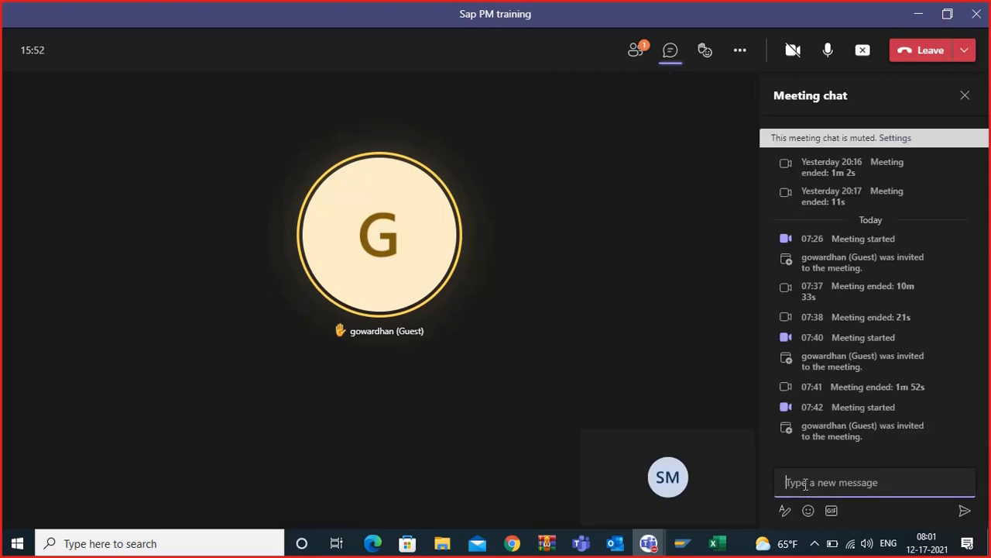
type("R u")
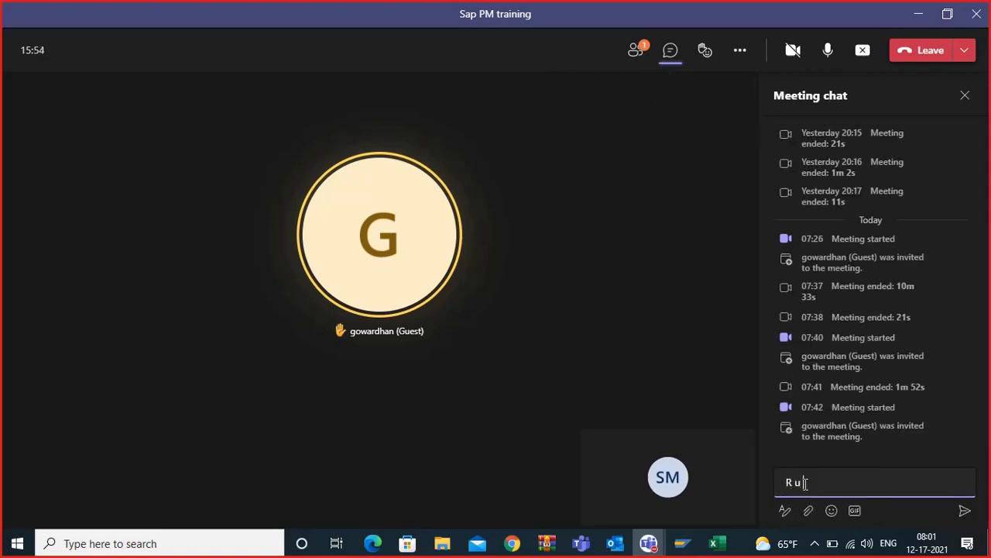
type(" there ?")
key("Return")
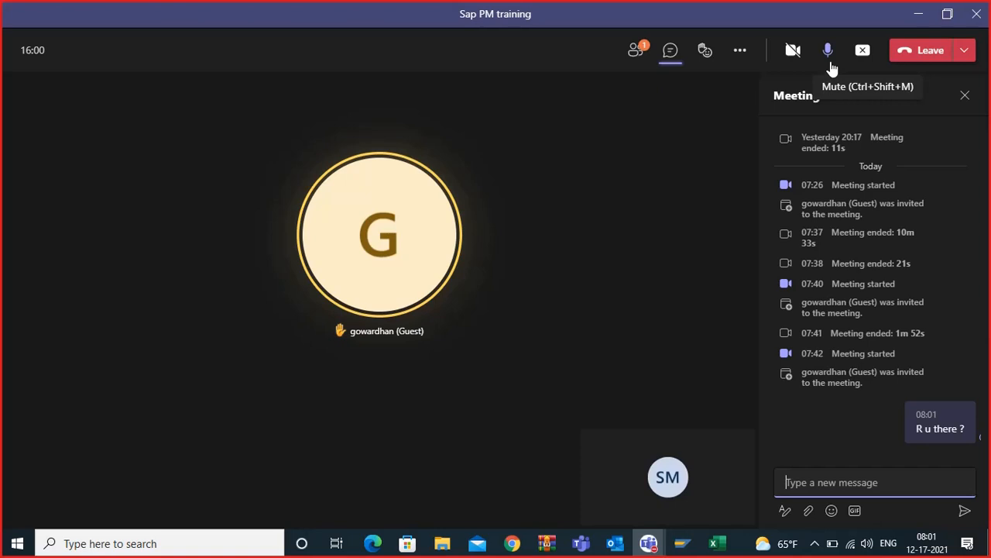
Step: Mute and unmute the meeting microphone, and minimise the meeting to return to the maint plant value in the day5 Excel notes
left_click(828, 51)
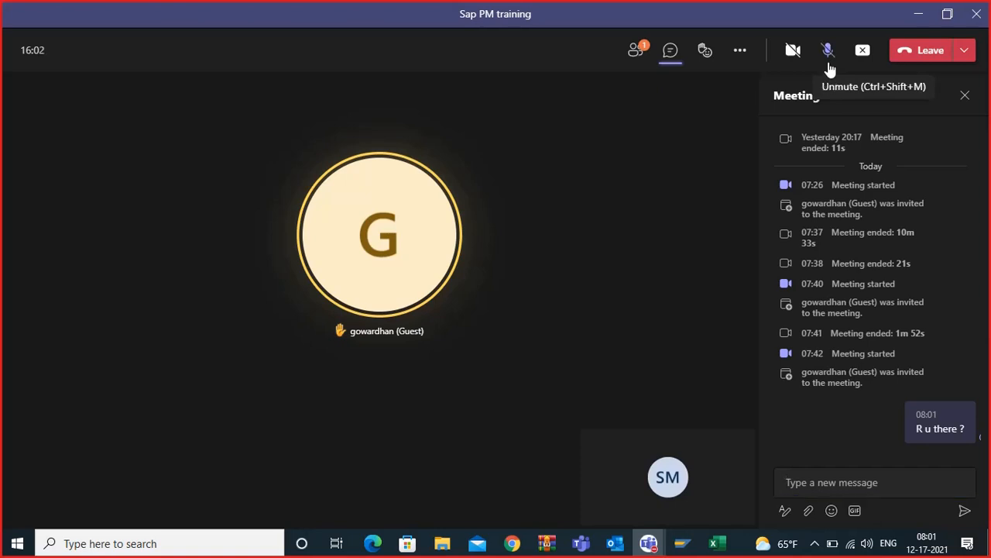
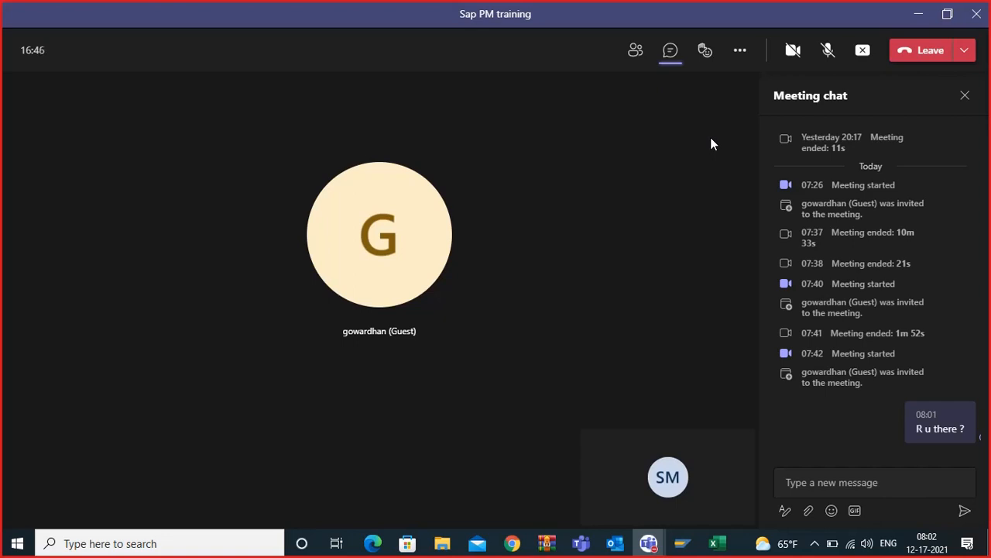
left_click(828, 50)
left_click(919, 16)
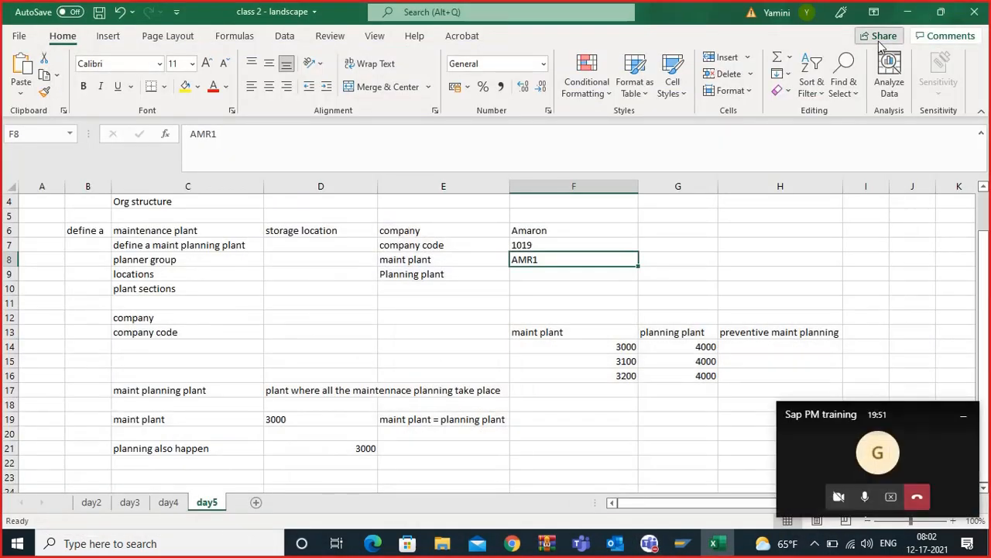
left_click(964, 419)
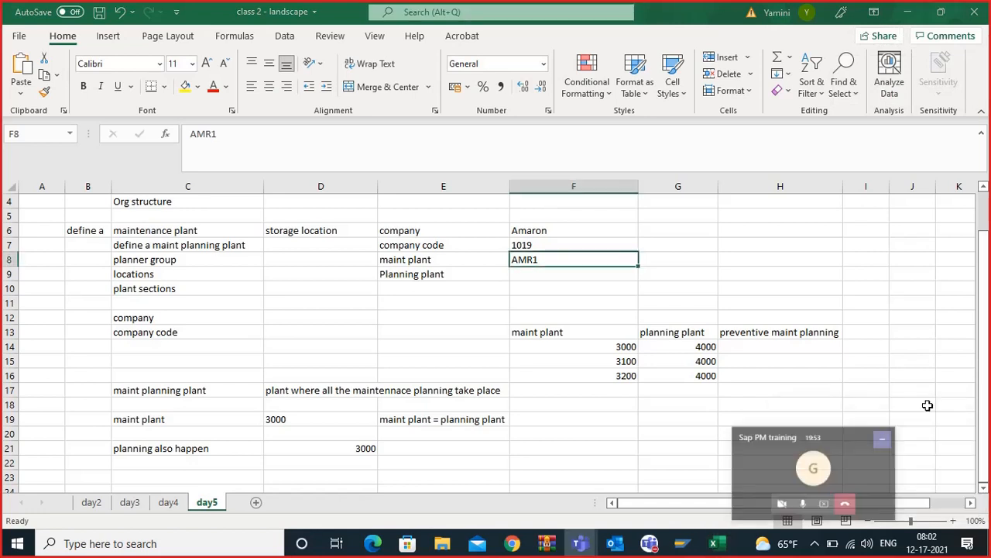
left_click(529, 281)
left_click(551, 256)
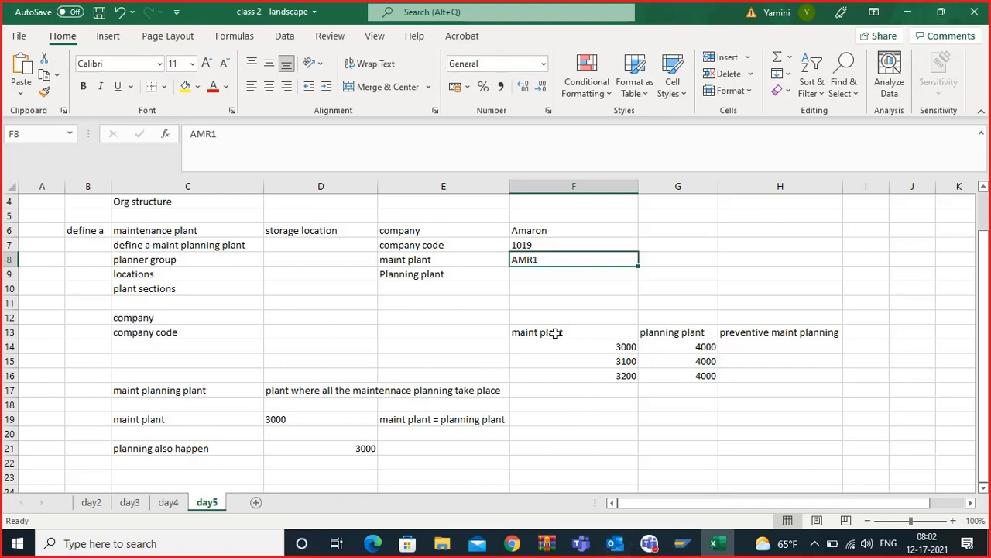
Step: Switch to the SAP plants overview and start a new entry with the plant code AMR1
left_click(682, 543)
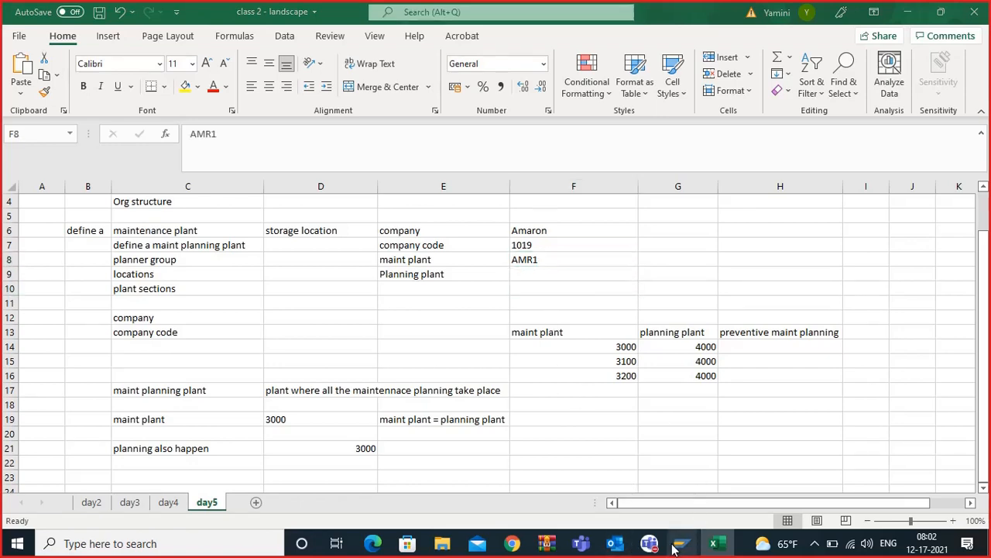
left_click(693, 476)
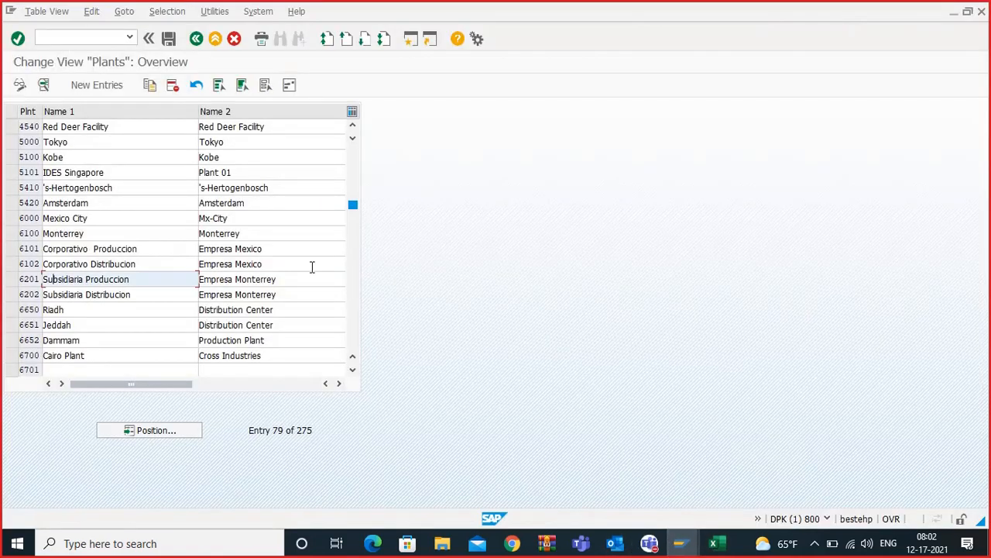
left_click(112, 87)
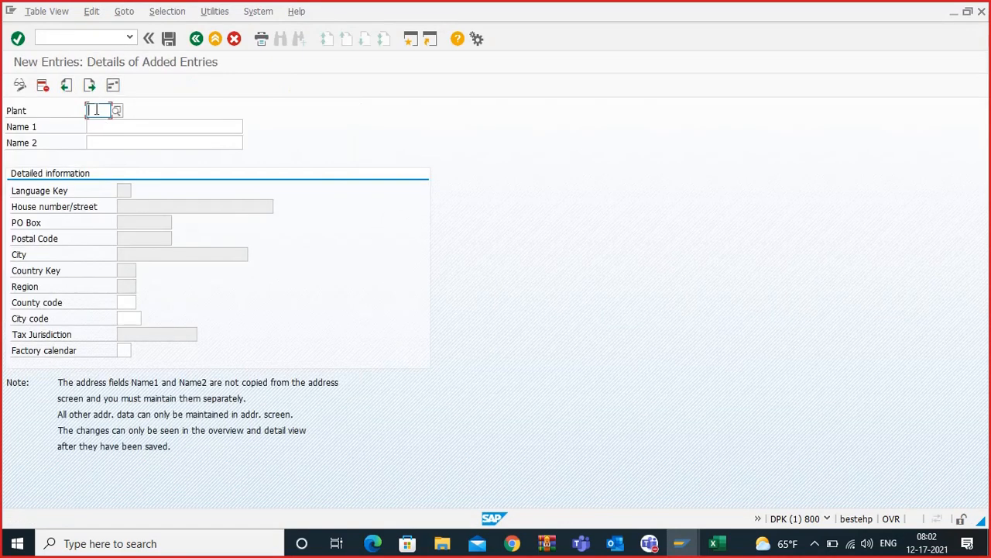
type("amr1")
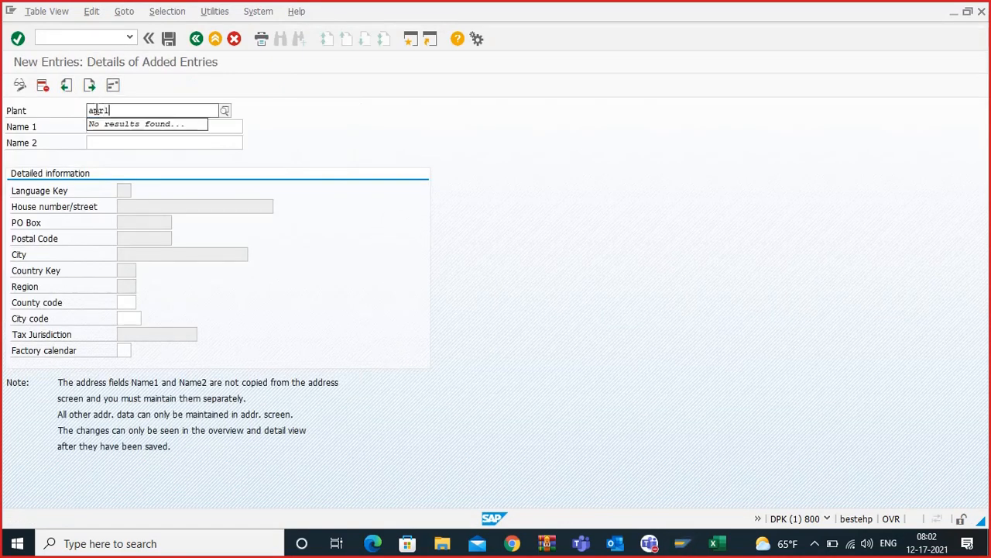
key("BackSpace")
key("BackSpace")
key("BackSpace")
key("BackSpace")
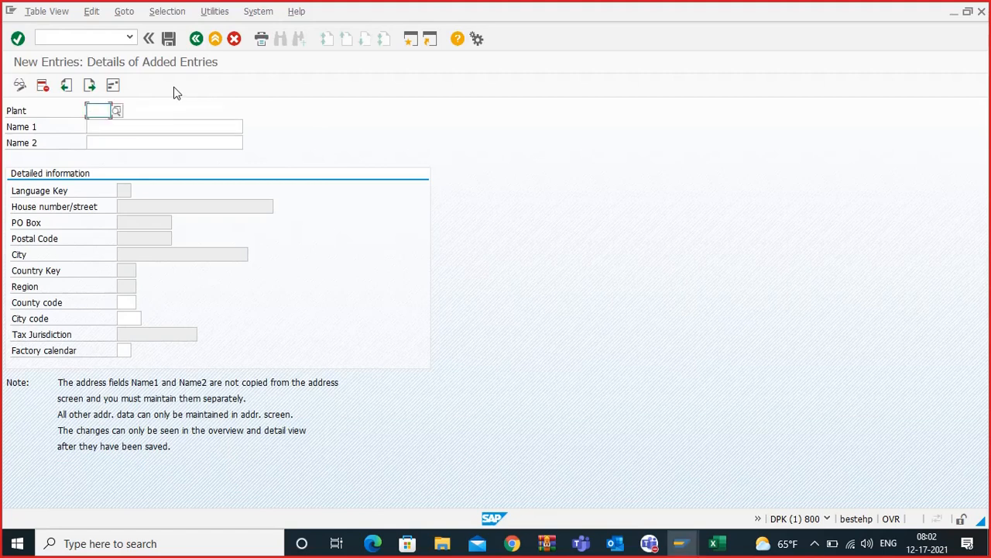
type("AMR1")
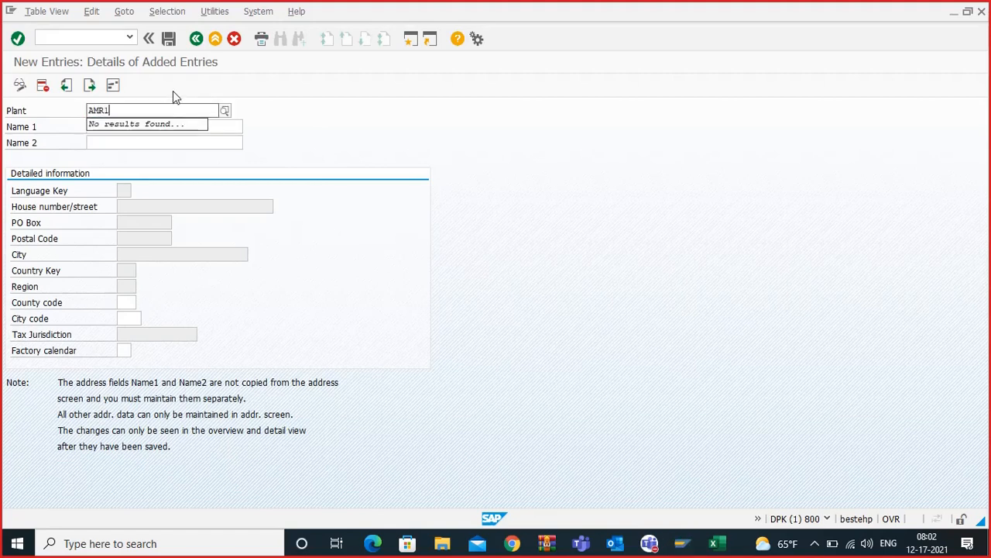
Step: Enter "Amaron plant" as both Name 1 and Name 2 of plant AMR1
left_click(197, 127)
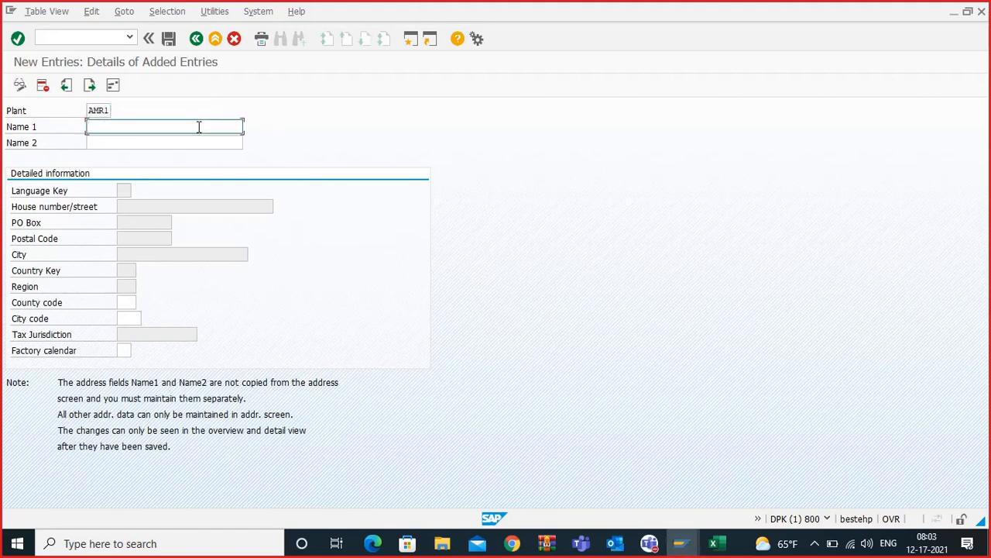
type("Amaron plant")
left_click_drag(144, 127, 88, 127)
key("ctrl+c")
left_click(88, 127)
left_click(96, 139)
key("ctrl+v")
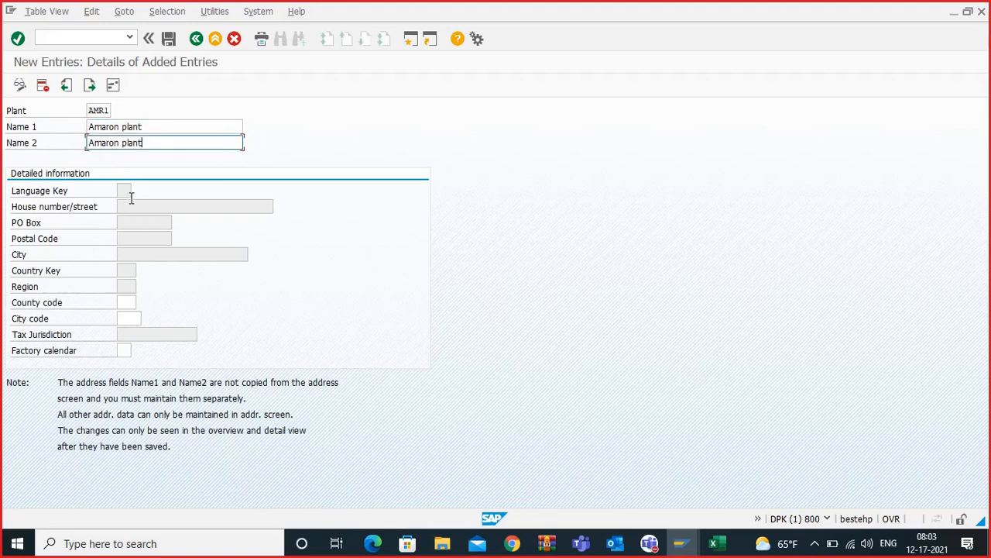
Step: Set the plant's factory calendar to IN and save the entry to bring up its address form
left_click(124, 255)
left_click(127, 285)
left_click(126, 303)
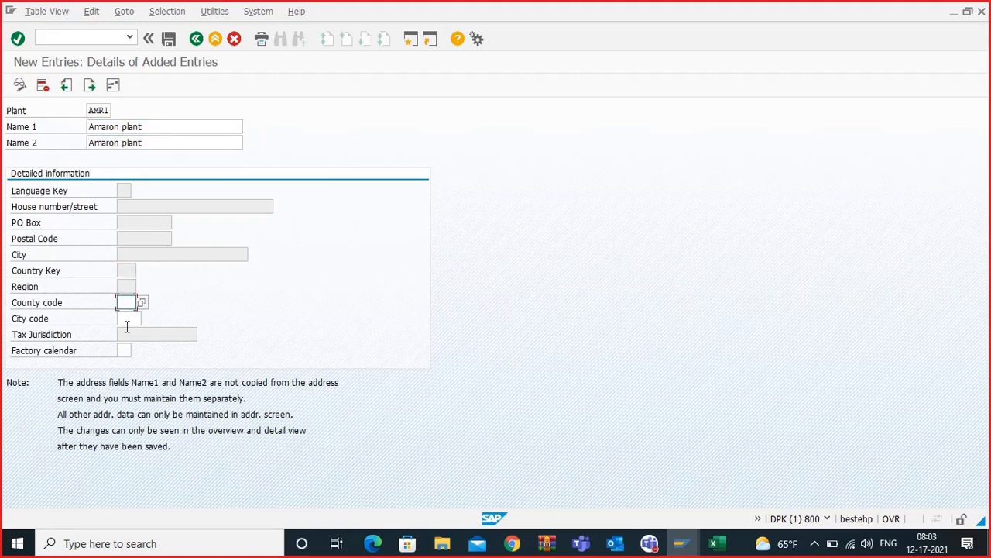
left_click(128, 350)
type("IN")
key("Return")
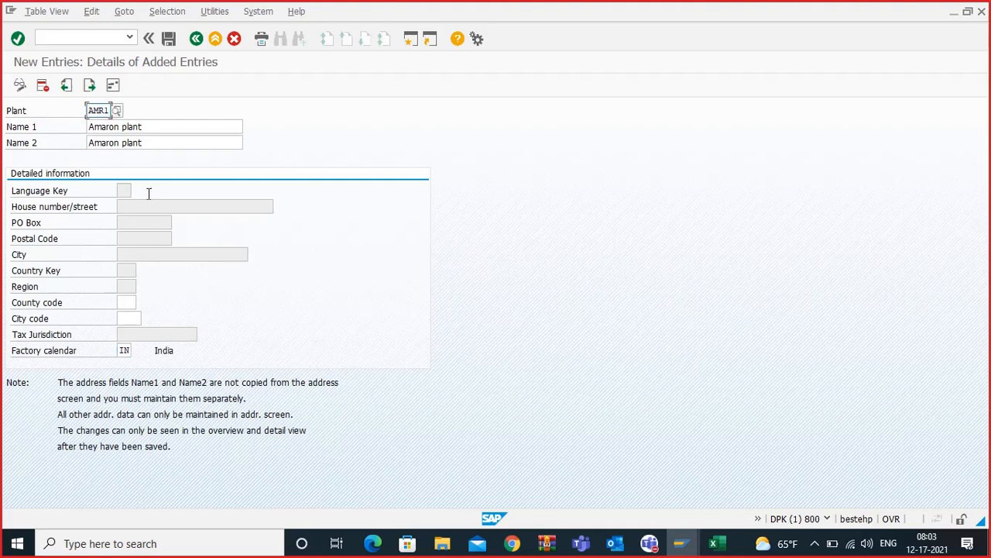
left_click(168, 41)
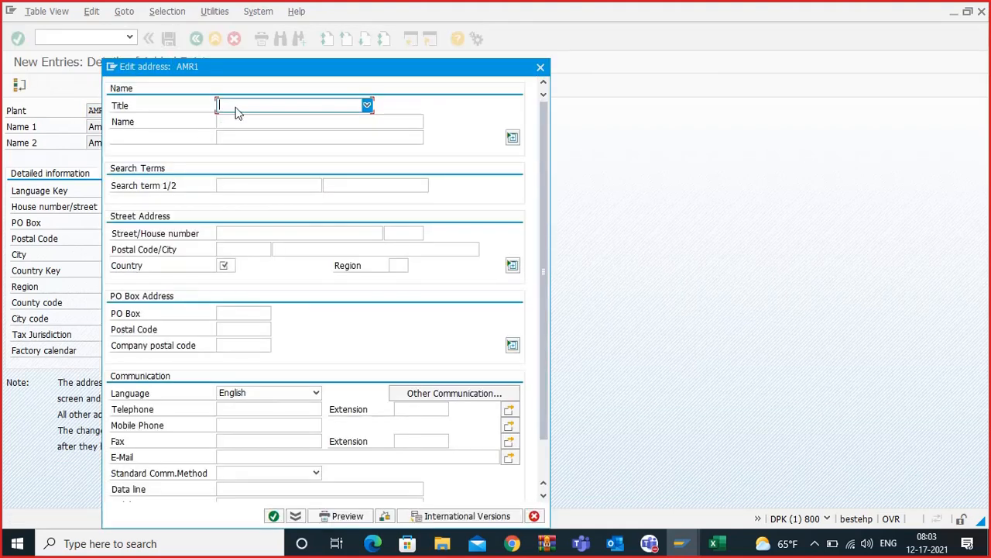
Step: Set the address title of plant AMR1 to Company and its name to "Amaron plant - TPt"
left_click(237, 112)
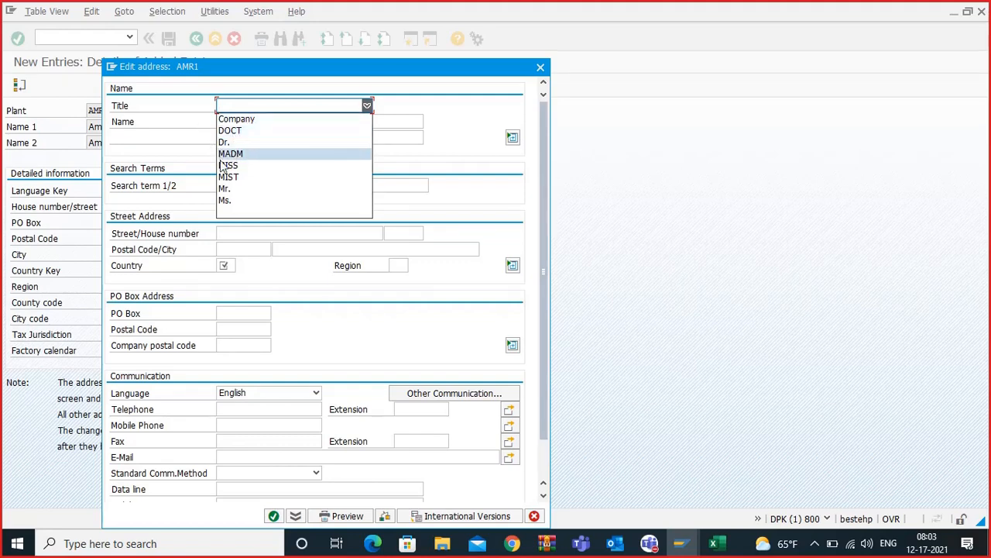
left_click(236, 118)
left_click(239, 122)
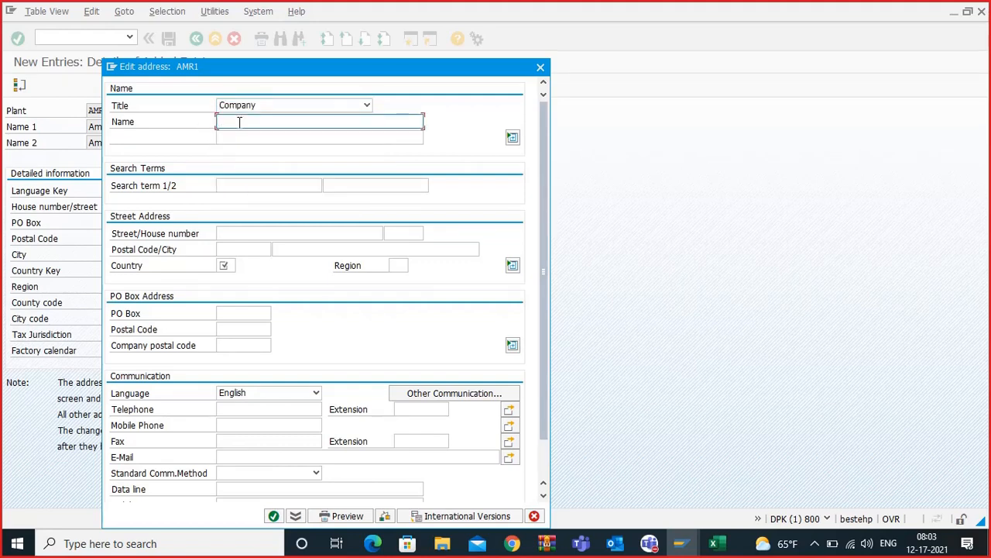
type("Am")
key("BackSpace")
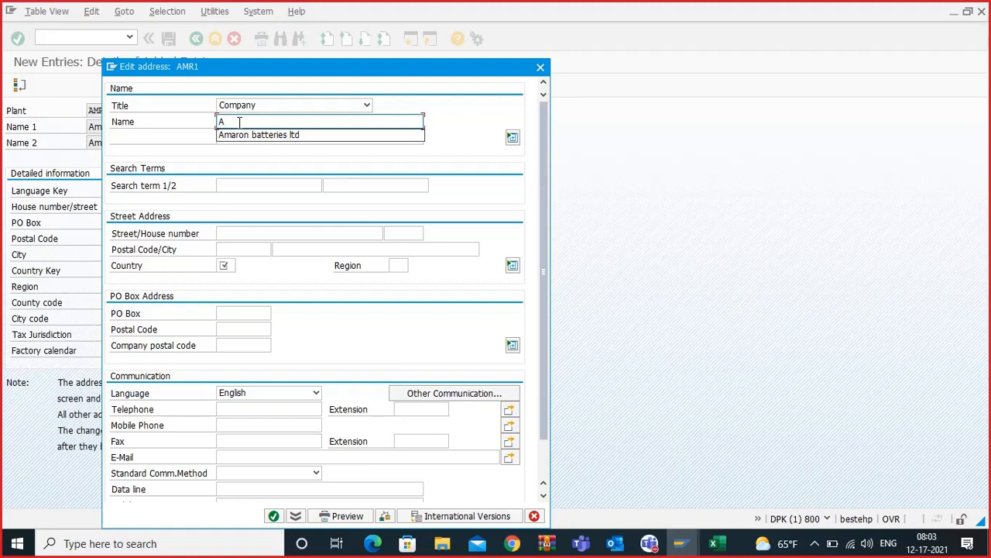
type("m")
key("BackSpace")
type("mac")
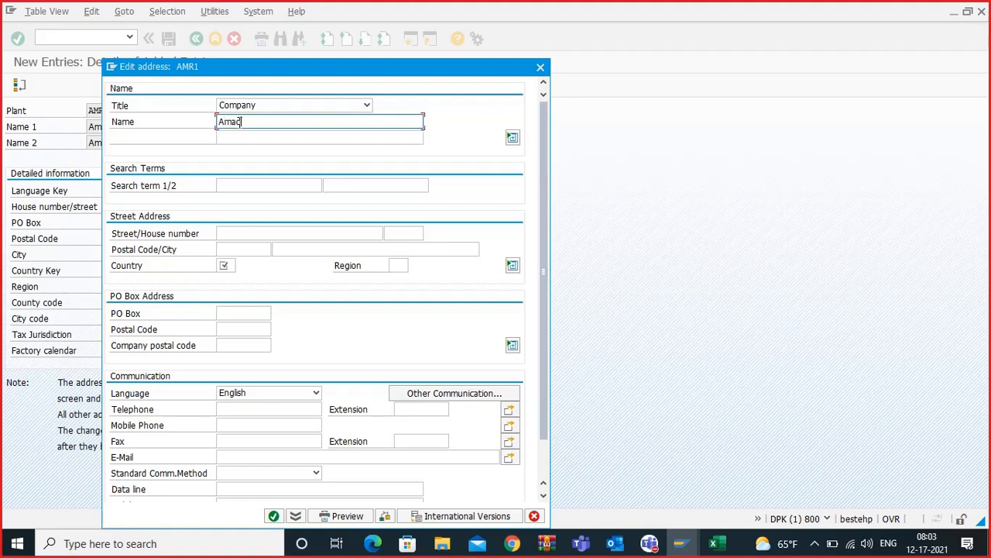
key("BackSpace")
type("ron ")
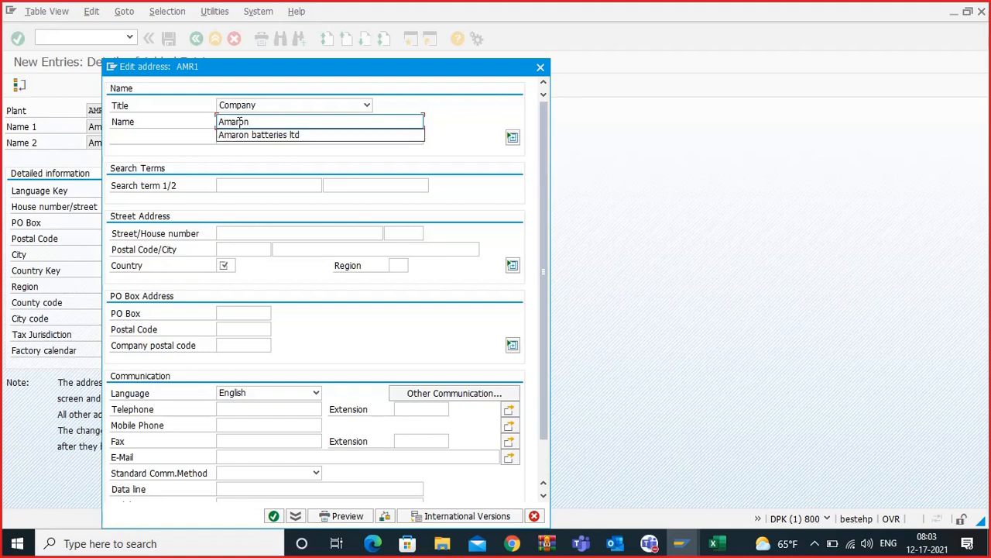
type("plant")
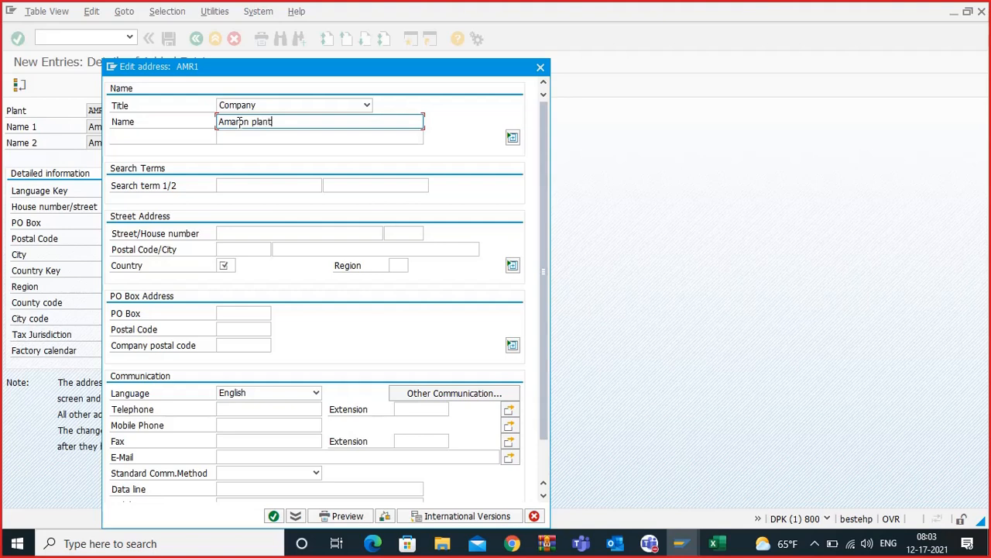
type(" - TPt")
Step: Set the first search term to AMARON and the country to IN in the plant address
left_click(230, 185)
type("AM")
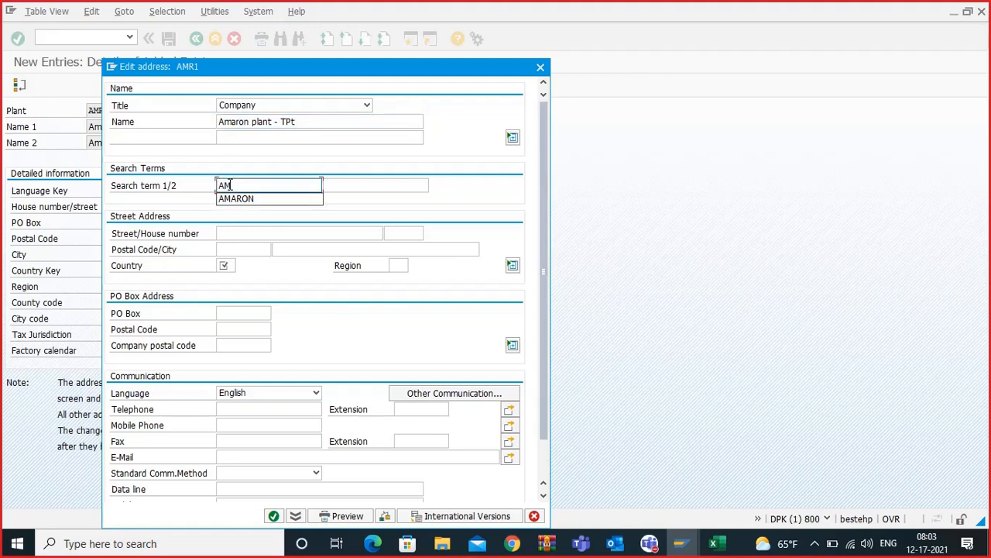
type("ARON")
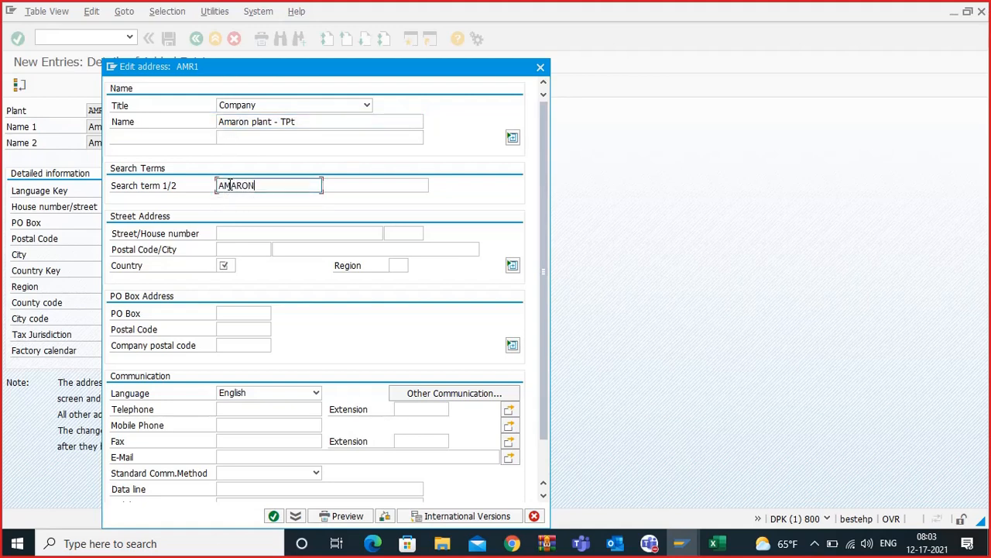
left_click(224, 266)
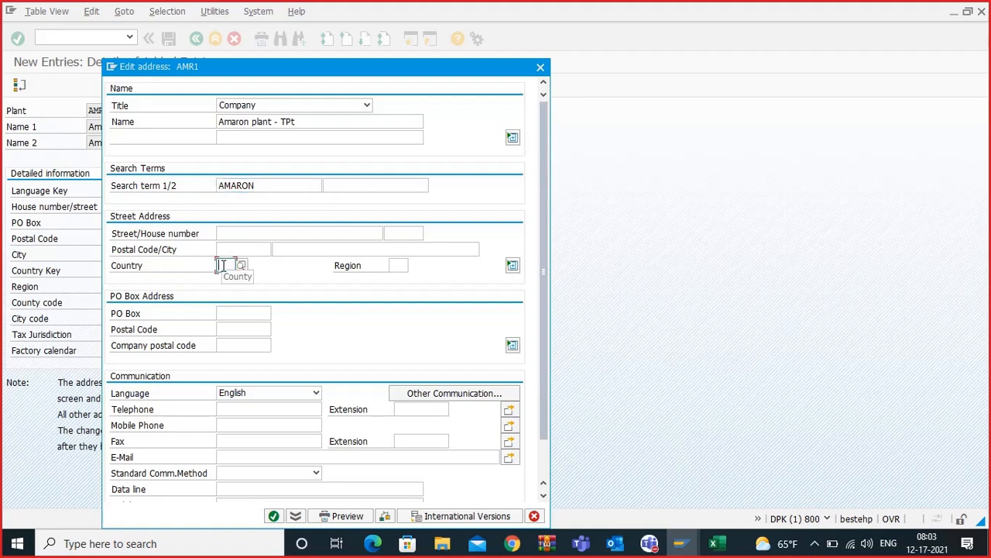
type("IN")
key("Return")
Step: Choose region 01 from the list of Indian regions and confirm the plant address
left_click(398, 265)
left_click(412, 265)
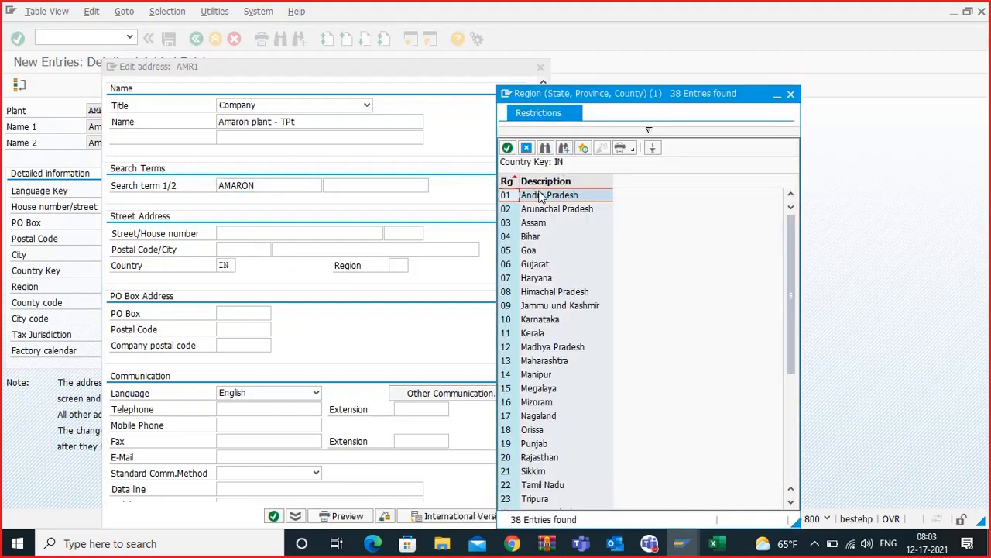
double_click(540, 199)
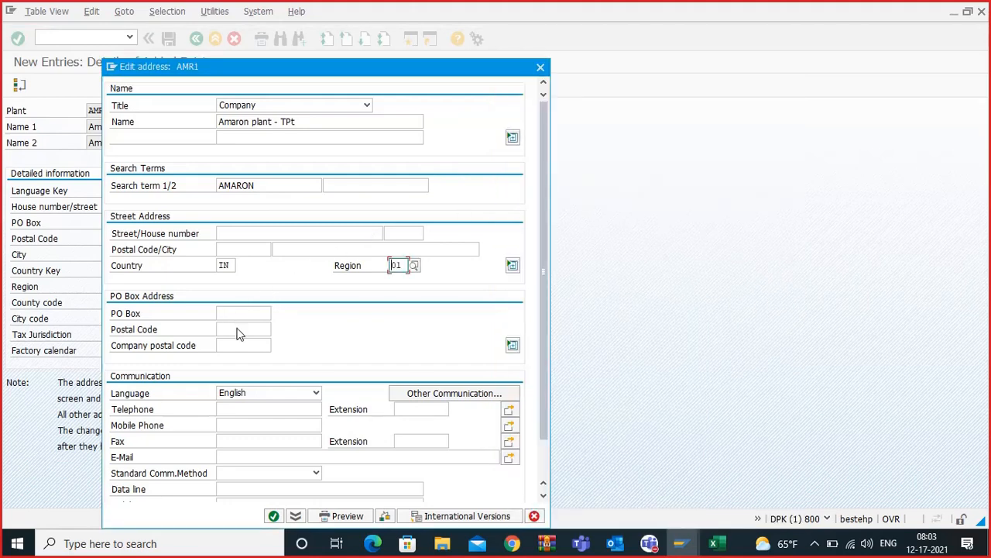
scroll(295, 356, "down", 2)
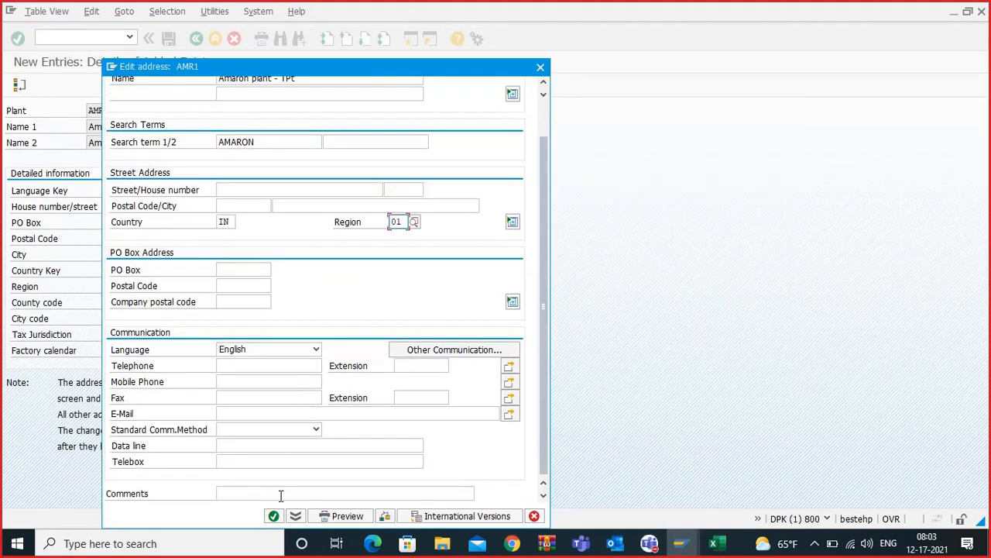
left_click(274, 516)
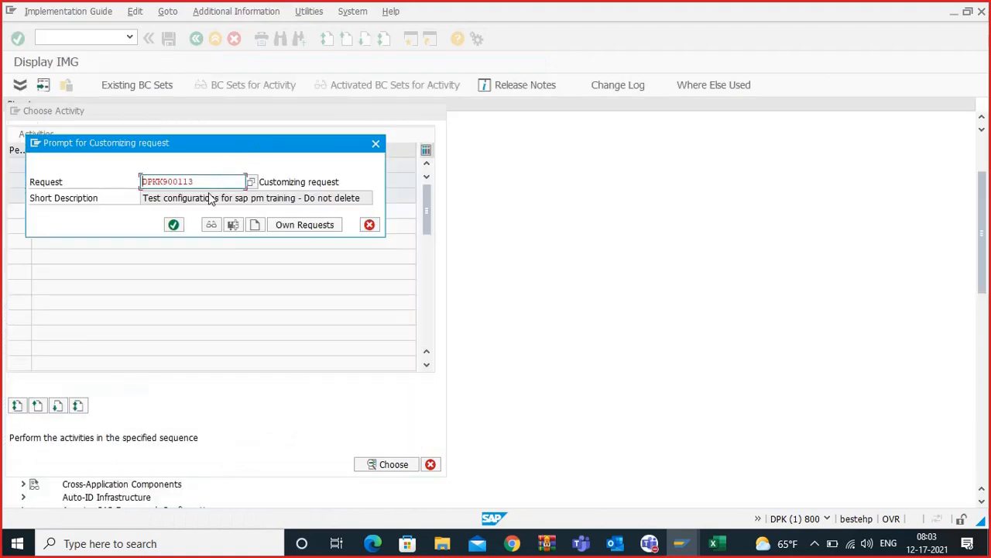
Step: Save plant AMR1 under the proposed customizing request and return to the IMG structure
left_click(174, 225)
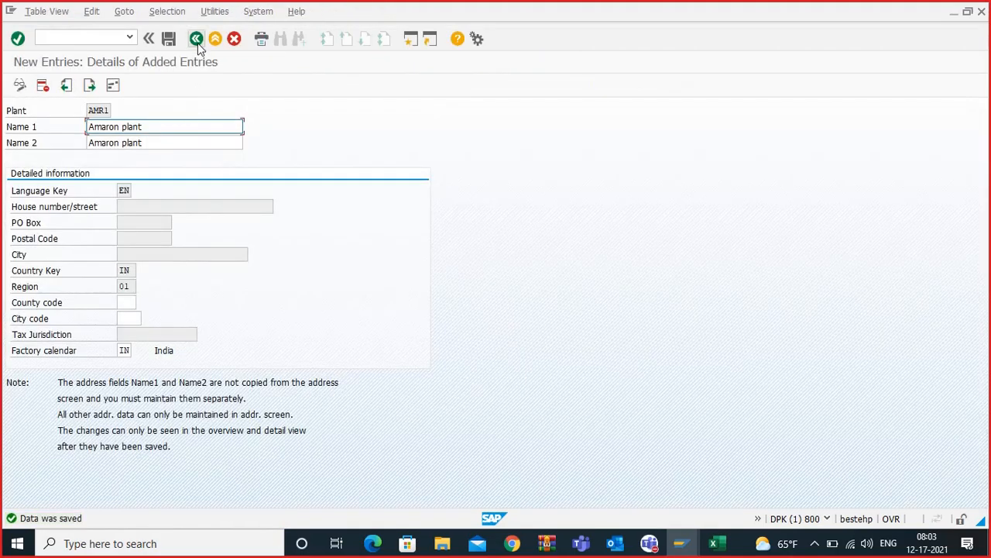
left_click(197, 41)
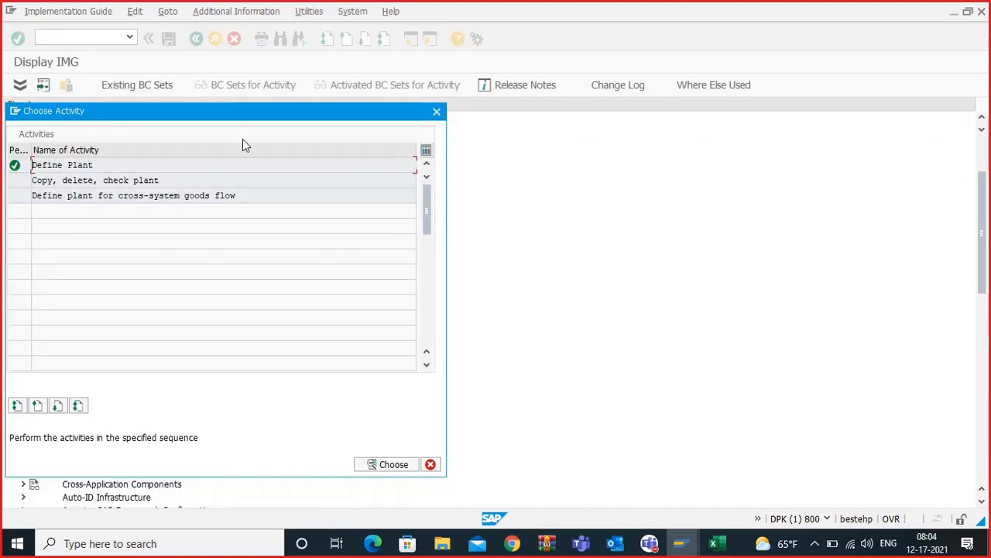
left_click(437, 112)
Step: Open the Maintain maintenance planning plant activity under Plant Maintenance in the enterprise structure definitions
scroll(244, 193, "down", 2)
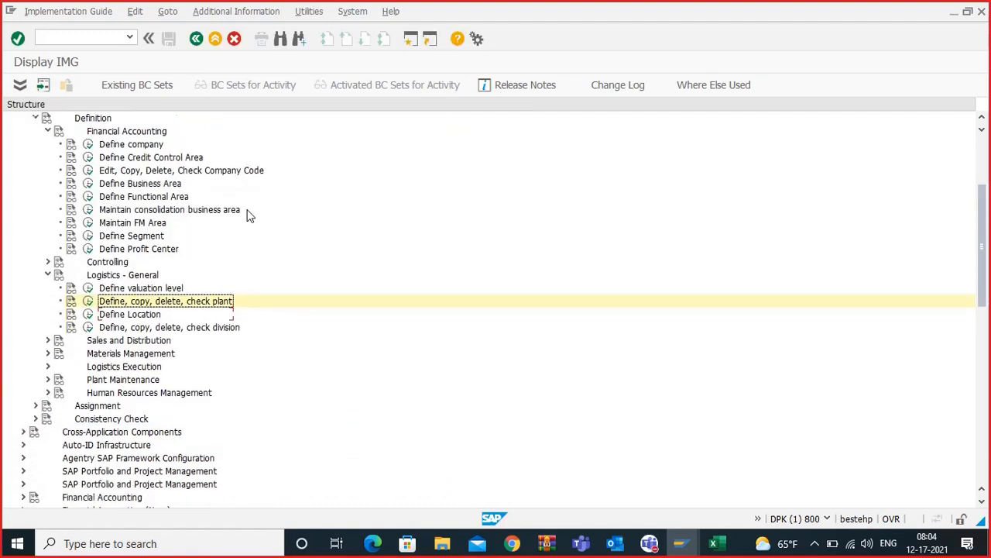
scroll(248, 215, "down", 3)
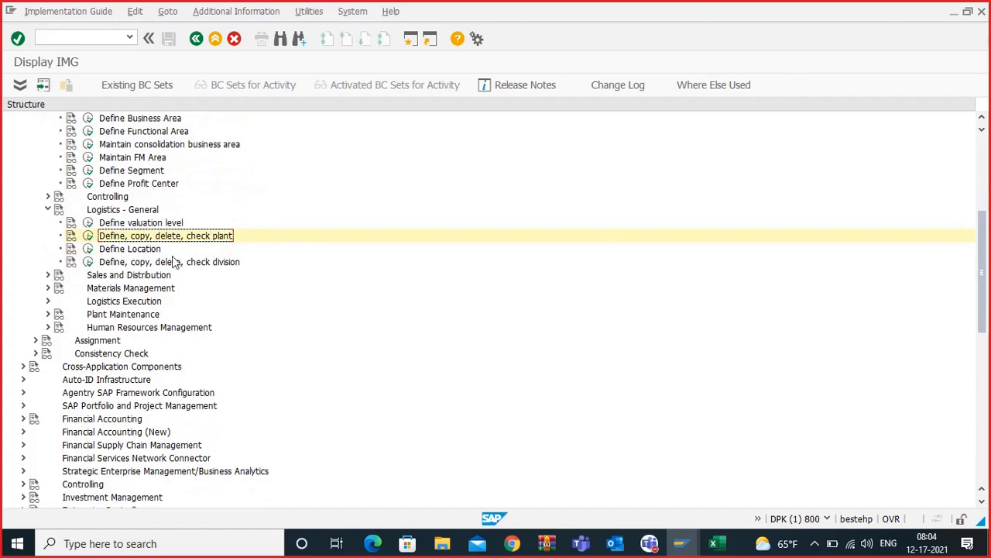
left_click(47, 314)
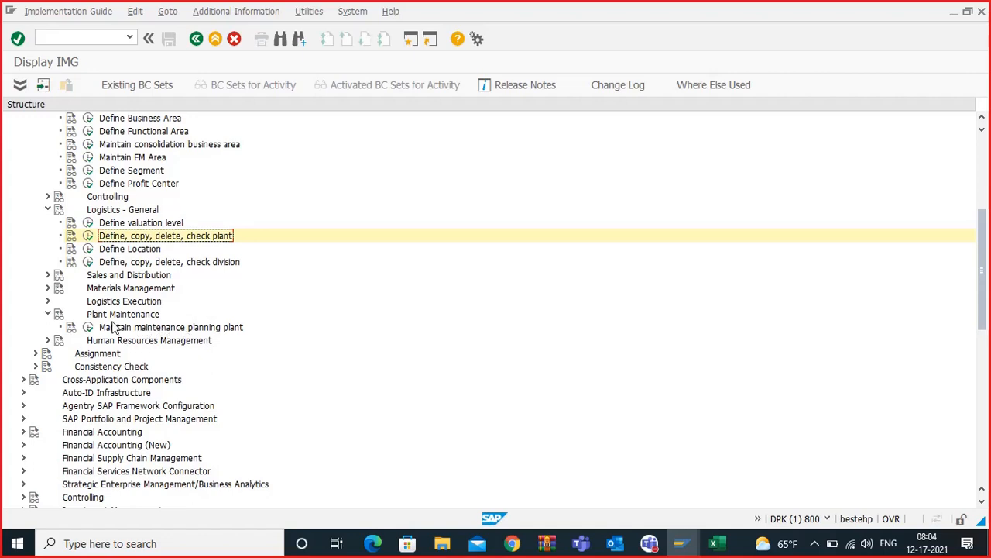
left_click(87, 327)
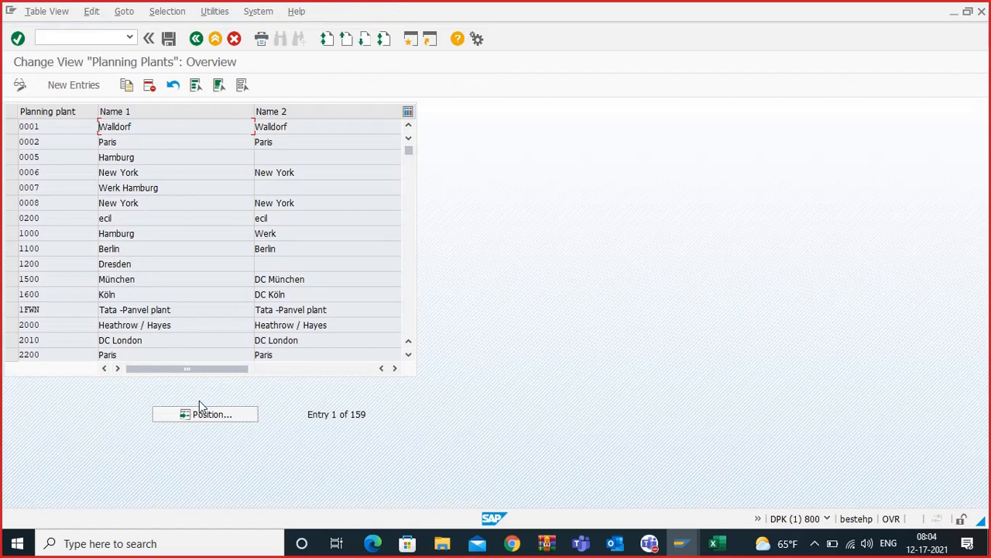
Step: Position the planning plants list by entering a planning plant code
left_click(203, 414)
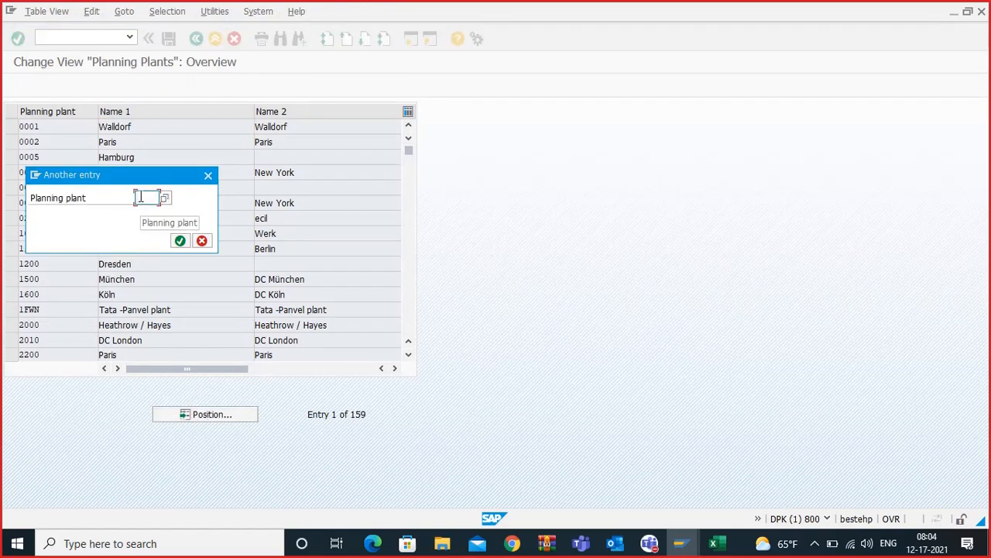
type("ZM")
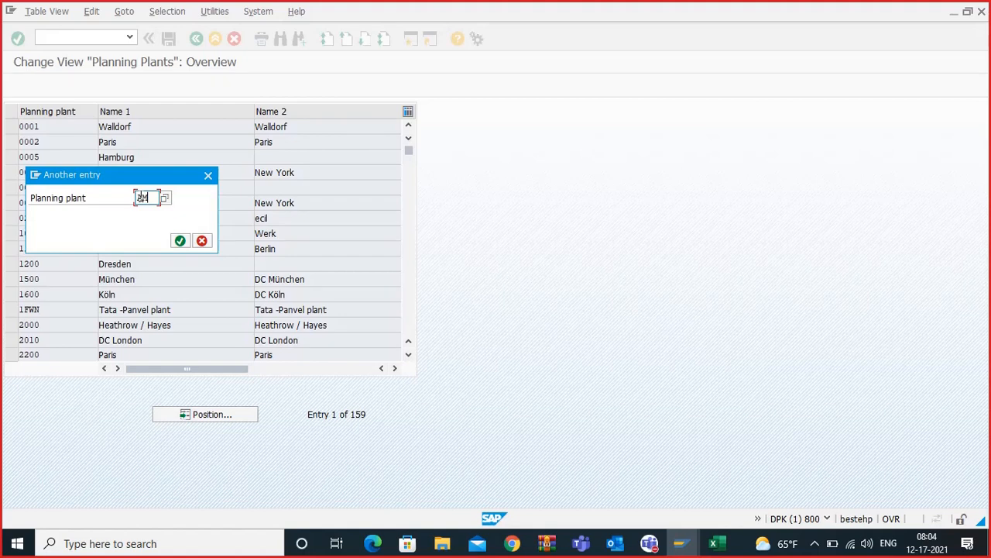
type("01")
key("Return")
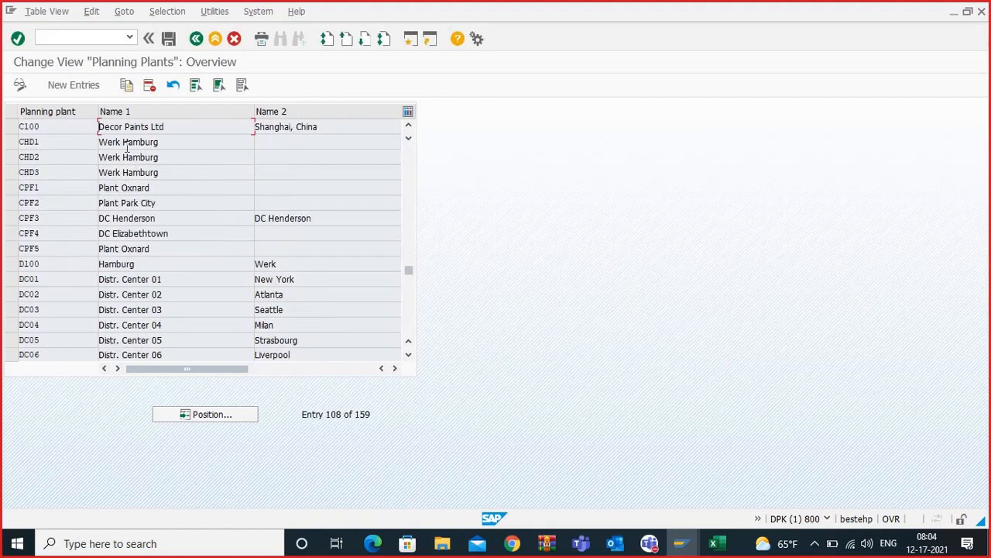
Step: Add AMR1 as a new planning plant entry, using the matching Amaron plant suggestion
left_click(74, 84)
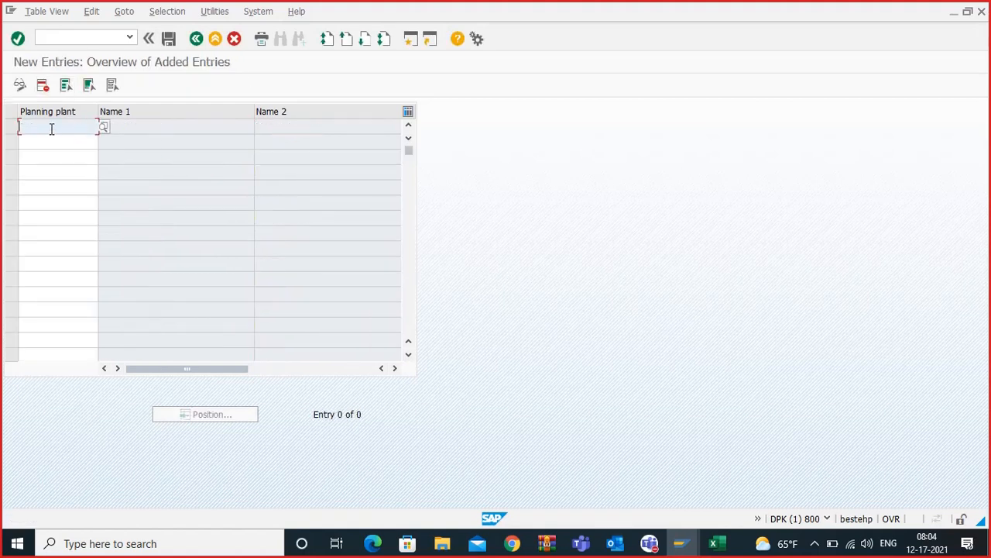
type("AMR")
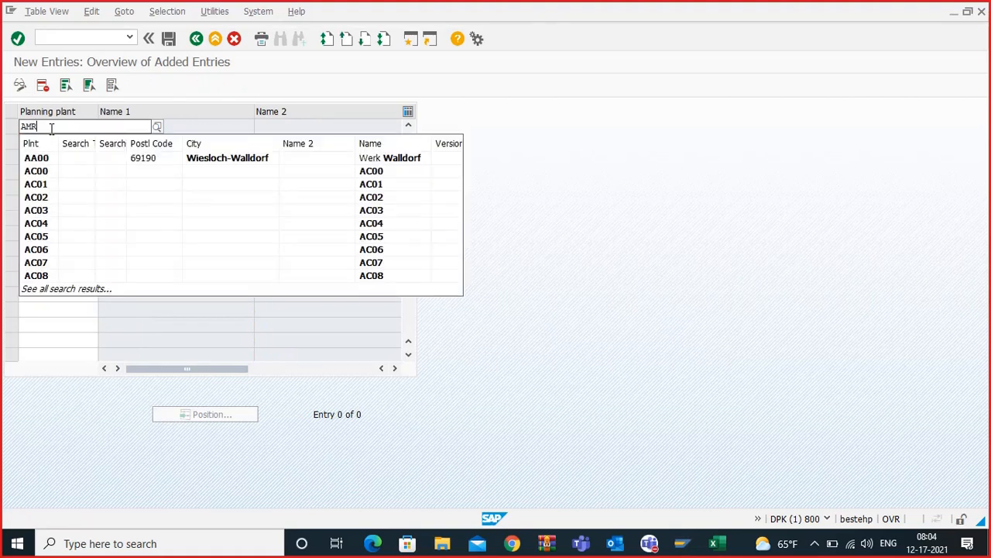
type("1")
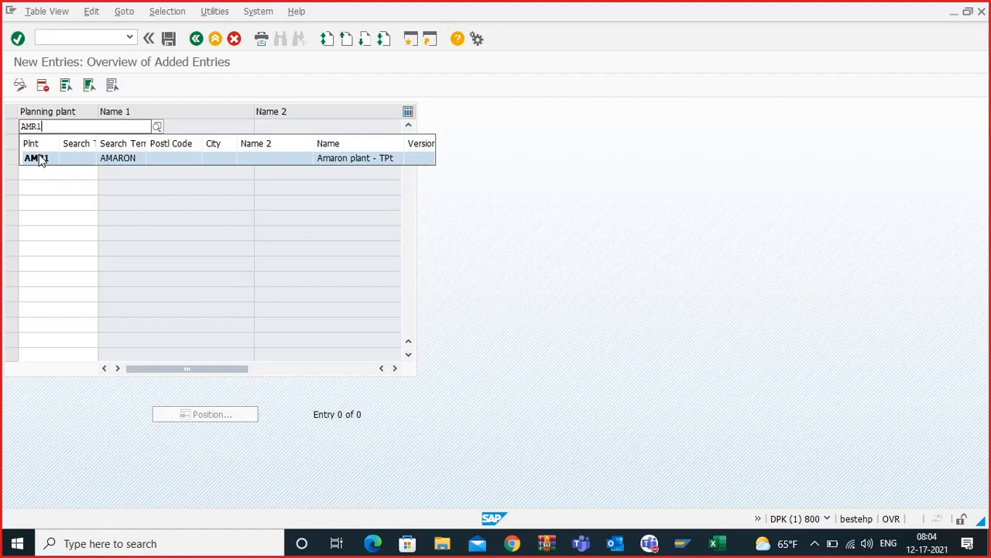
left_click(39, 158)
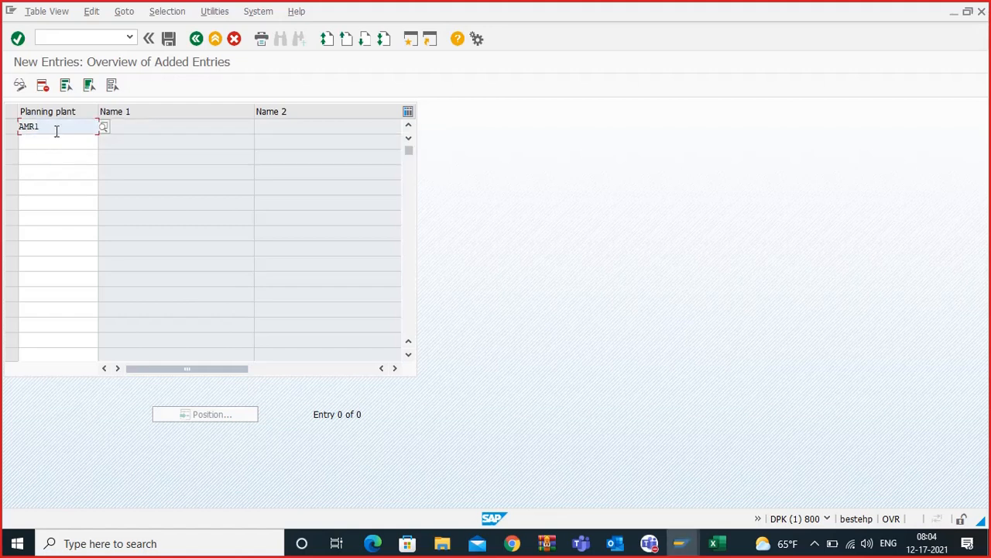
key("Return")
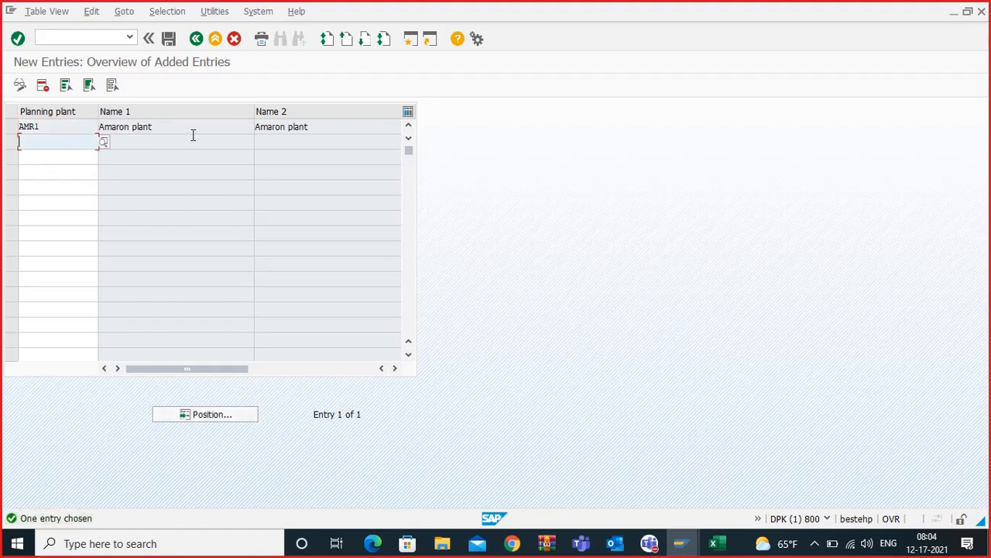
Step: Save planning plant AMR1 under the proposed customizing request and return to the IMG structure
left_click(168, 38)
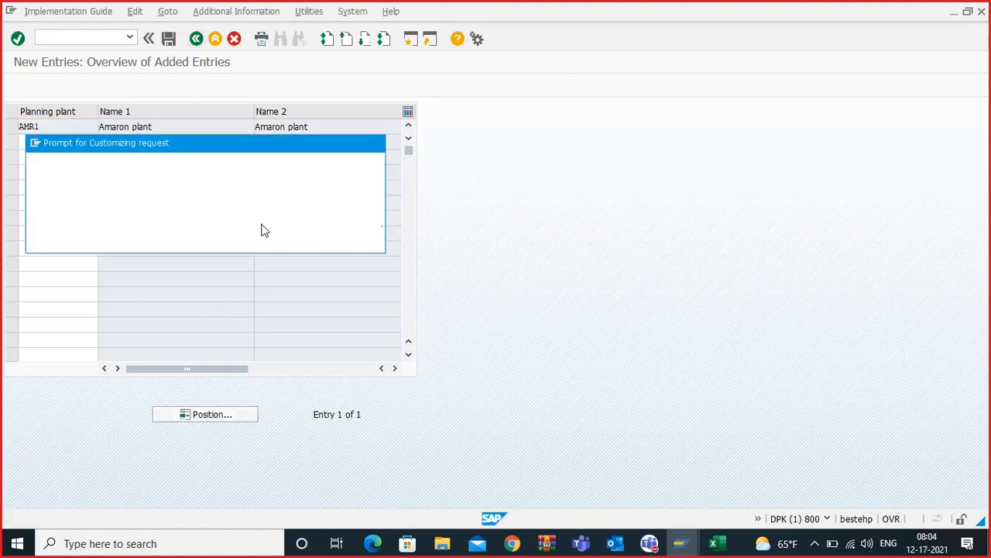
left_click_drag(266, 140, 324, 115)
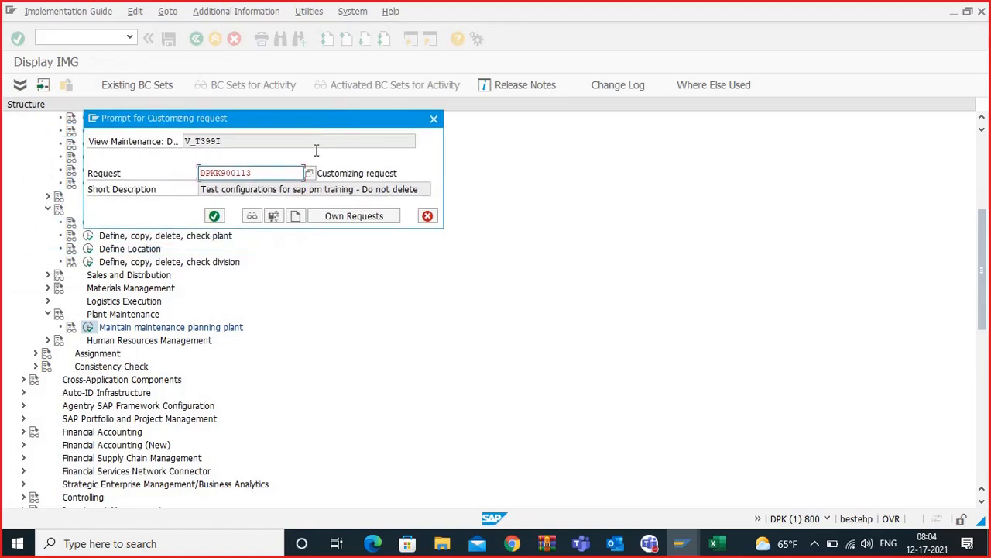
left_click(214, 215)
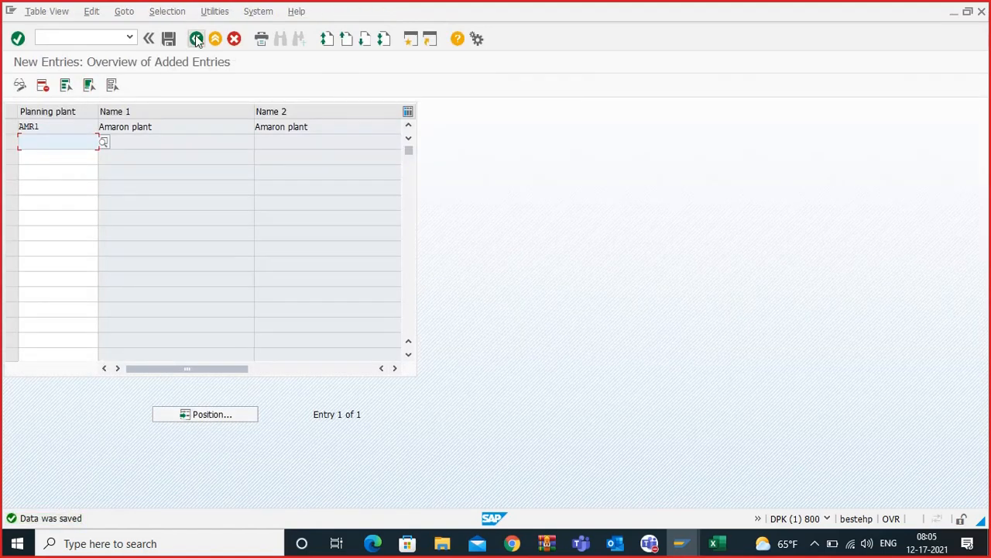
left_click(197, 38)
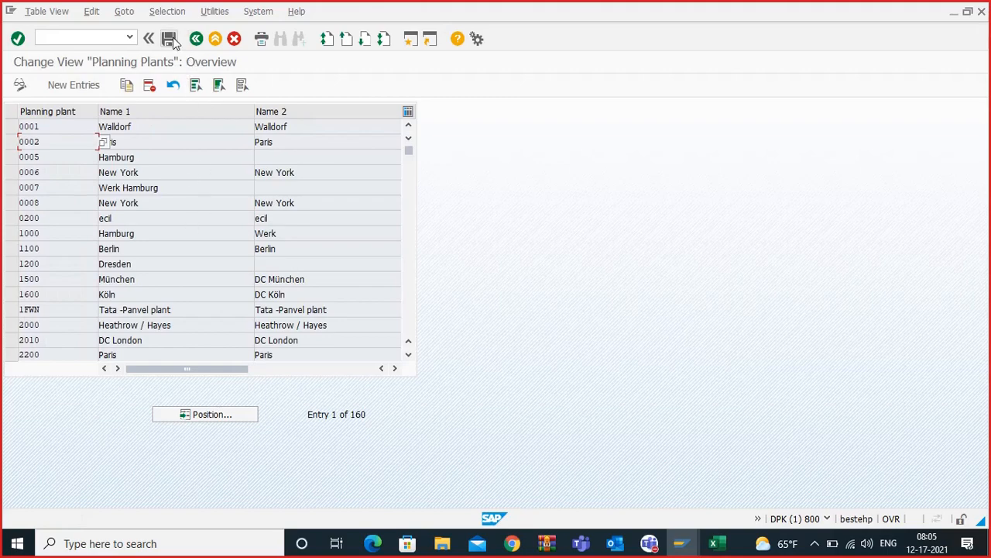
left_click(196, 39)
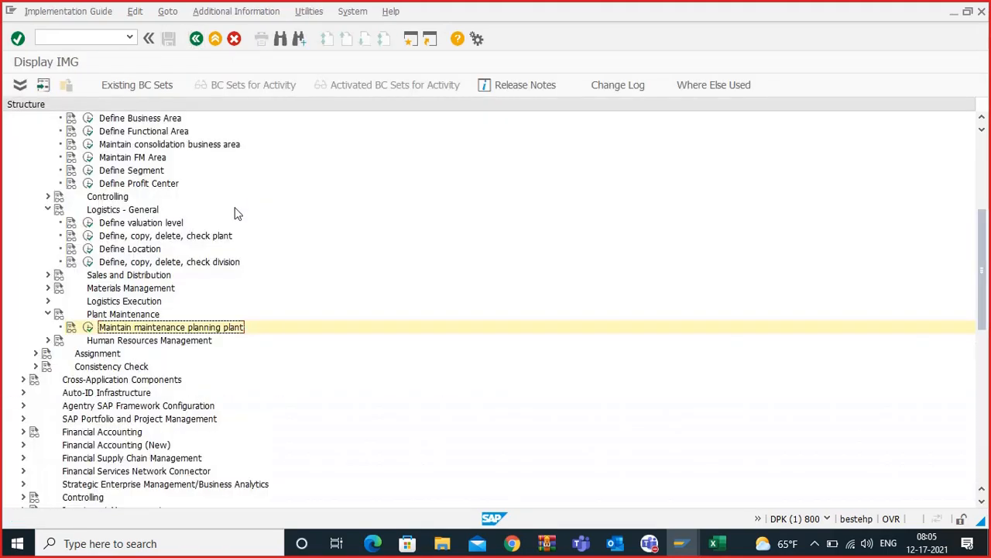
Step: Switch to the Excel day5 notes and review the planner group, locations and plant sections items
scroll(242, 231, "down", 3)
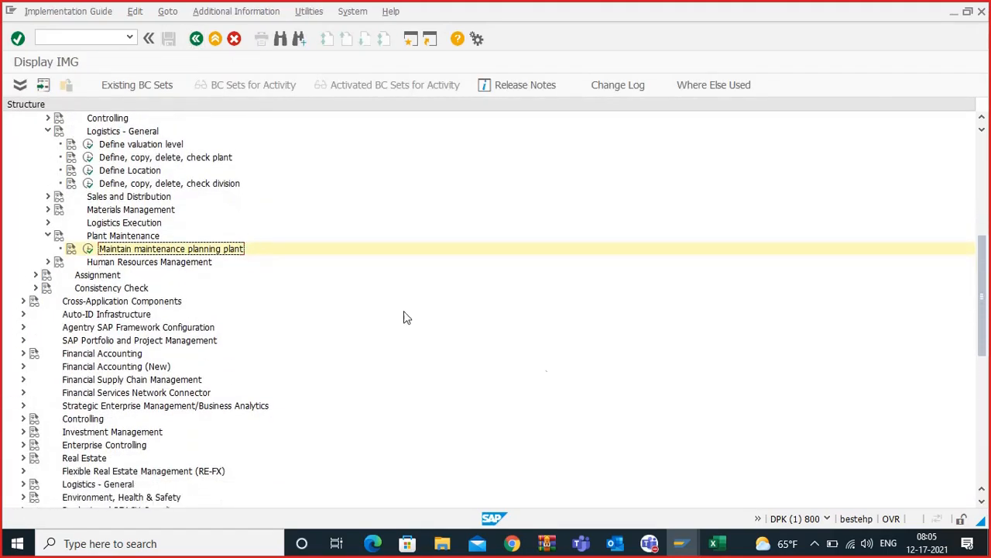
left_click(714, 543)
left_click(273, 306)
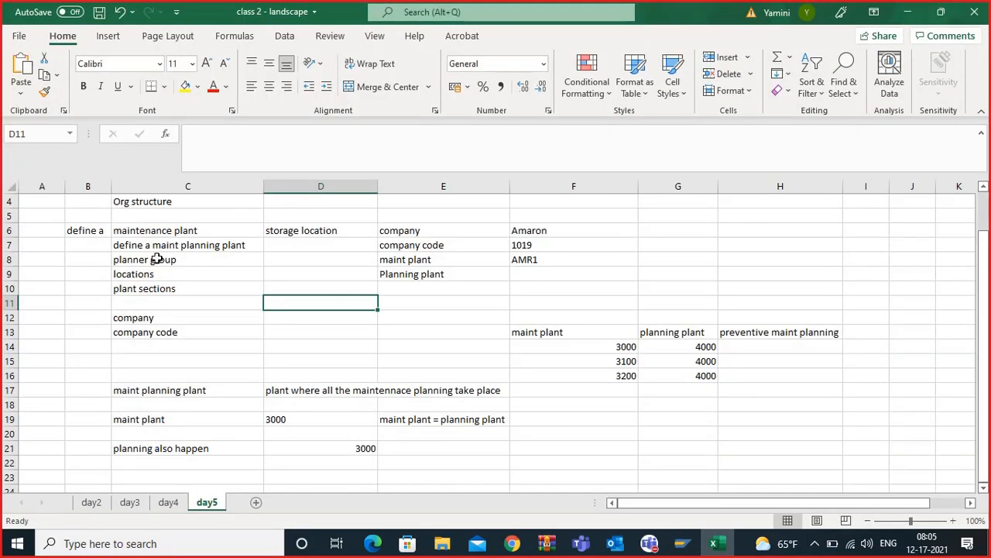
left_click(157, 258)
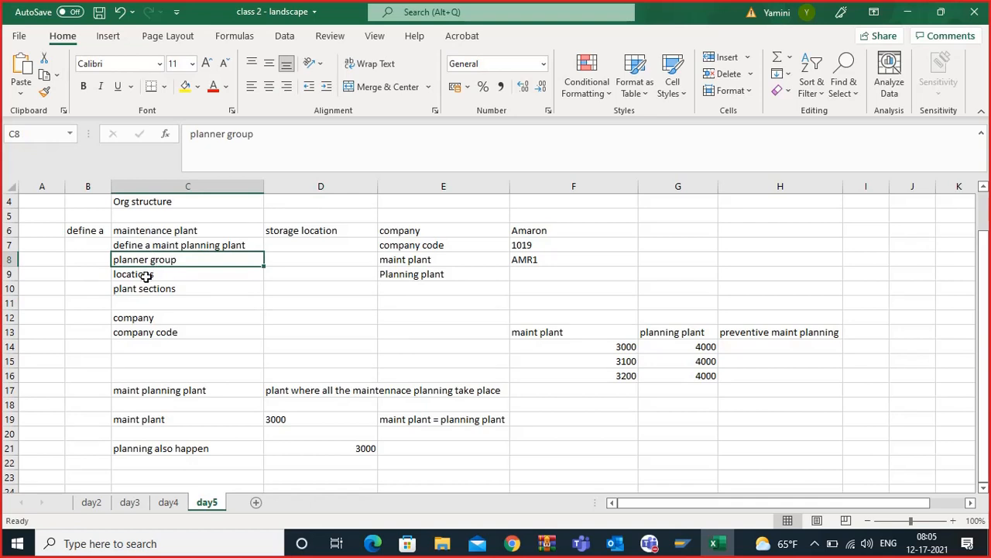
left_click(146, 275)
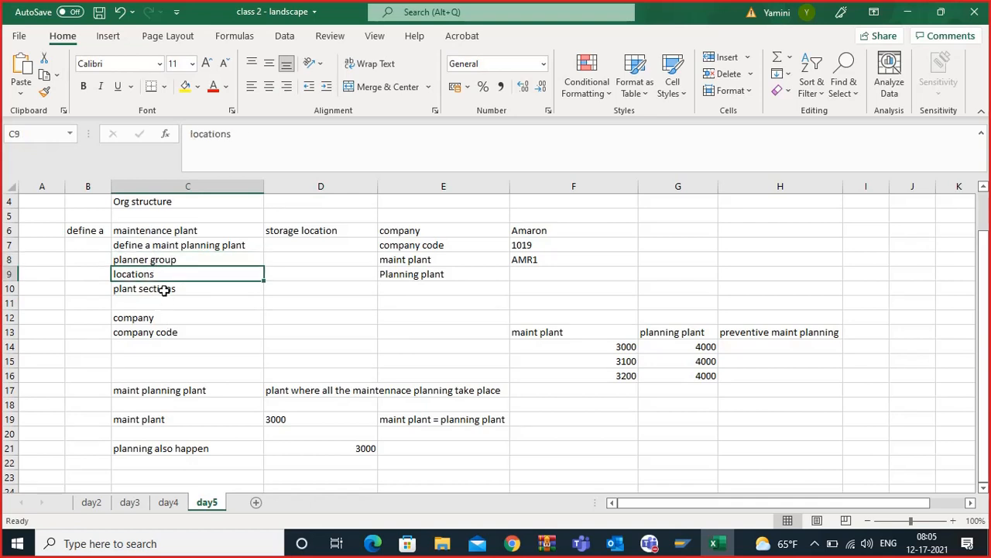
left_click(164, 288)
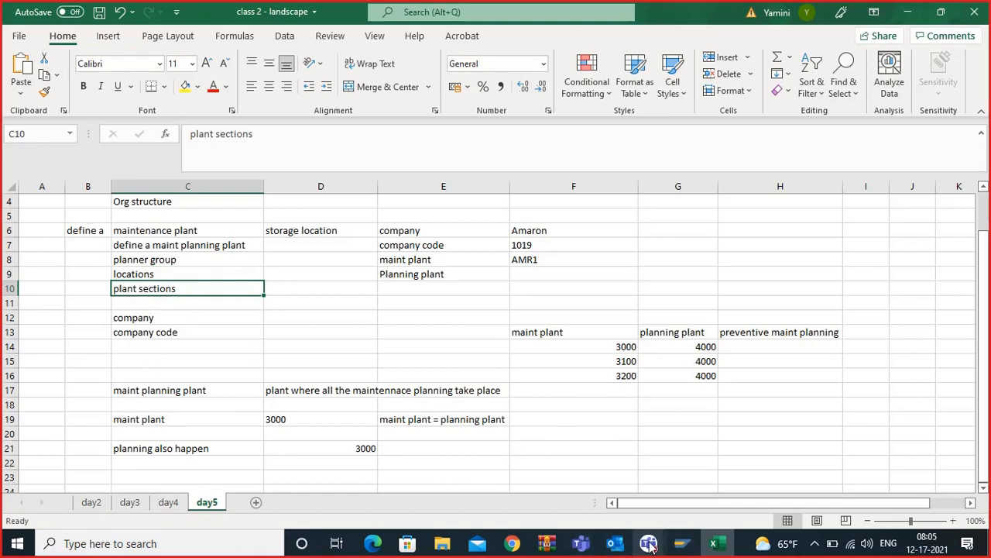
Step: Switch back to SAP and open the Maintain storage location activity under Materials Management for plant AMR1
mouse_move(674, 547)
left_click(752, 474)
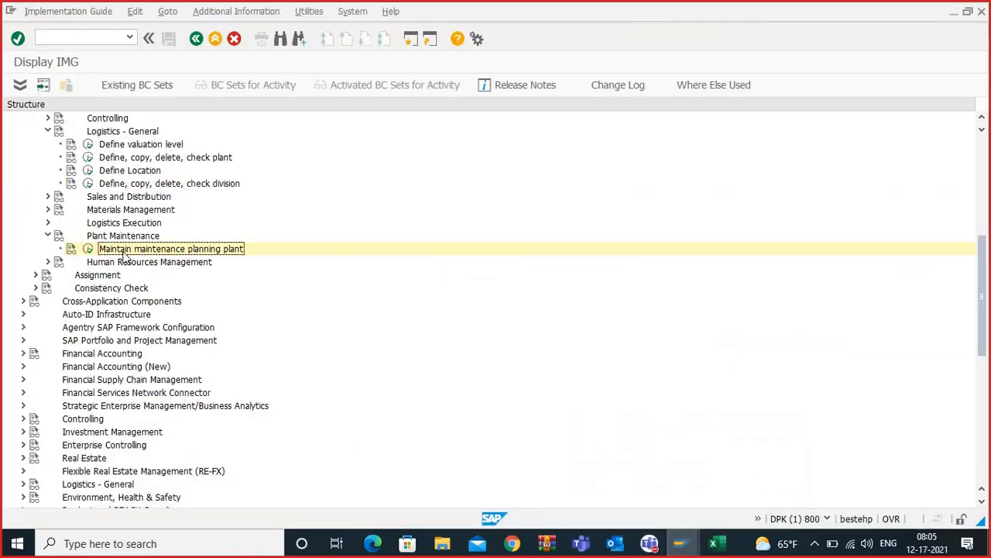
scroll(128, 266, "up", 1)
scroll(128, 266, "up", 2)
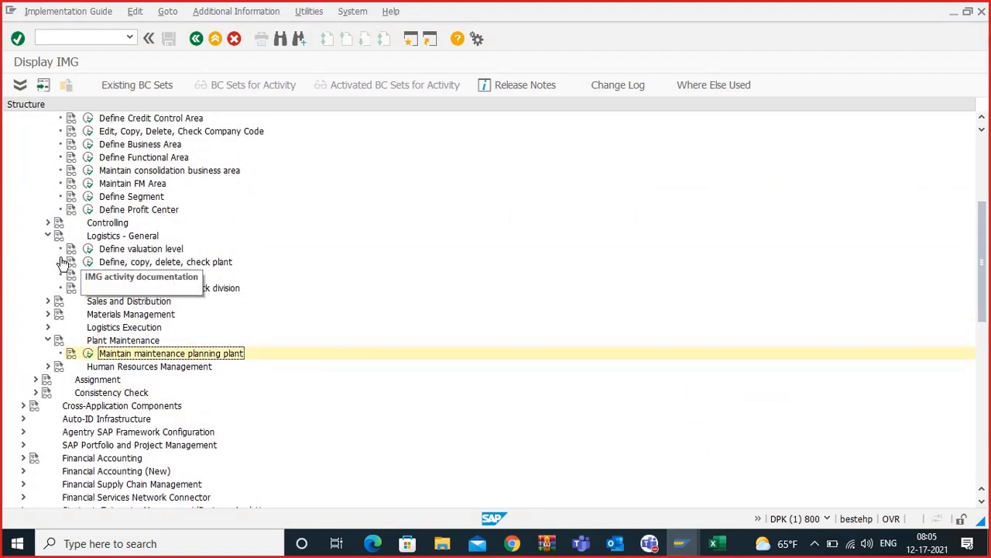
left_click(47, 315)
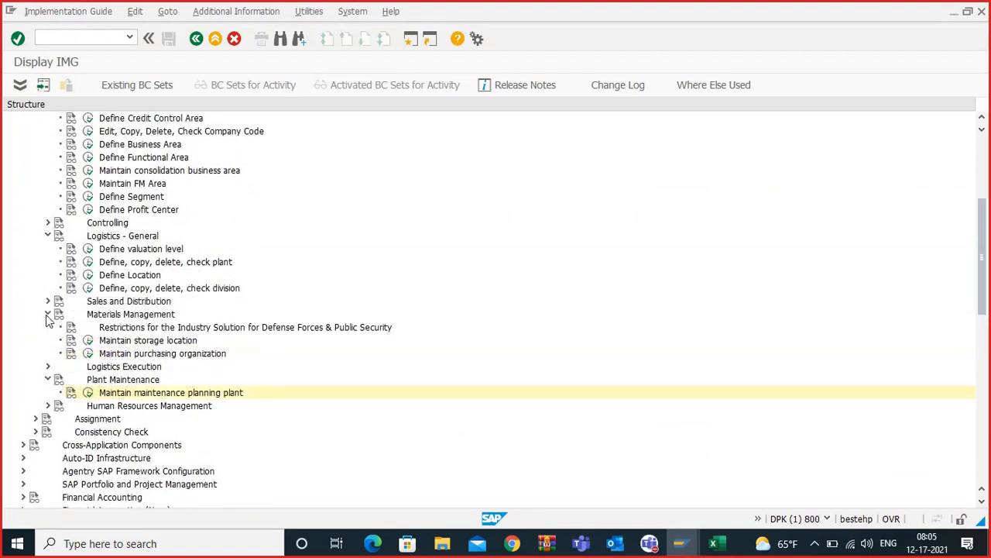
left_click(88, 341)
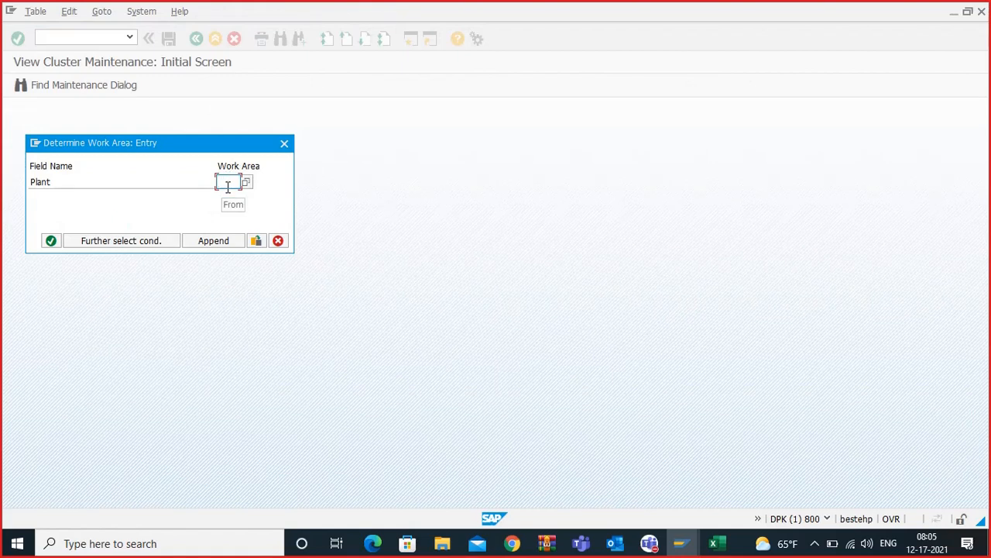
type("AMR1")
key("Return")
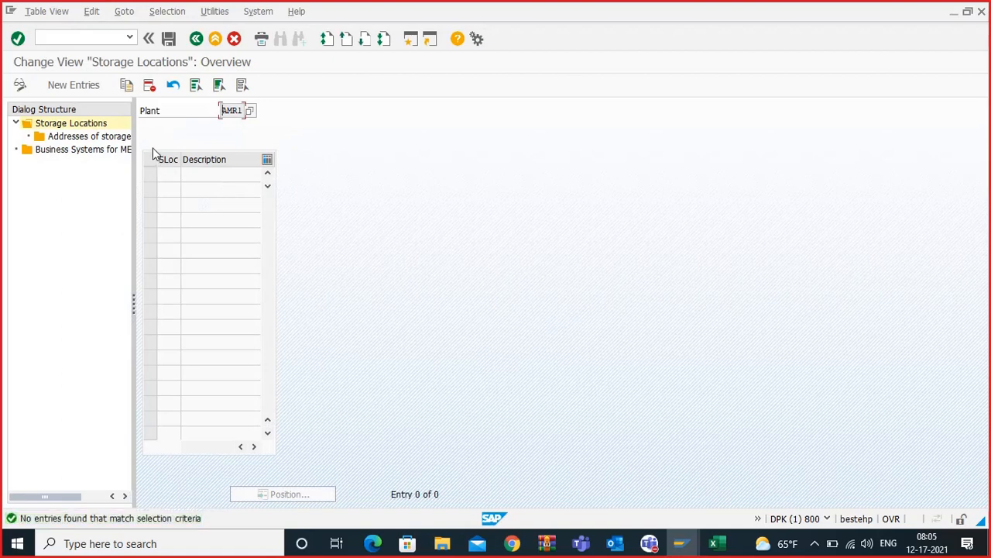
Step: Add a new storage location 1000 for plant AMR1 with the description "Spare parts"
left_click(78, 86)
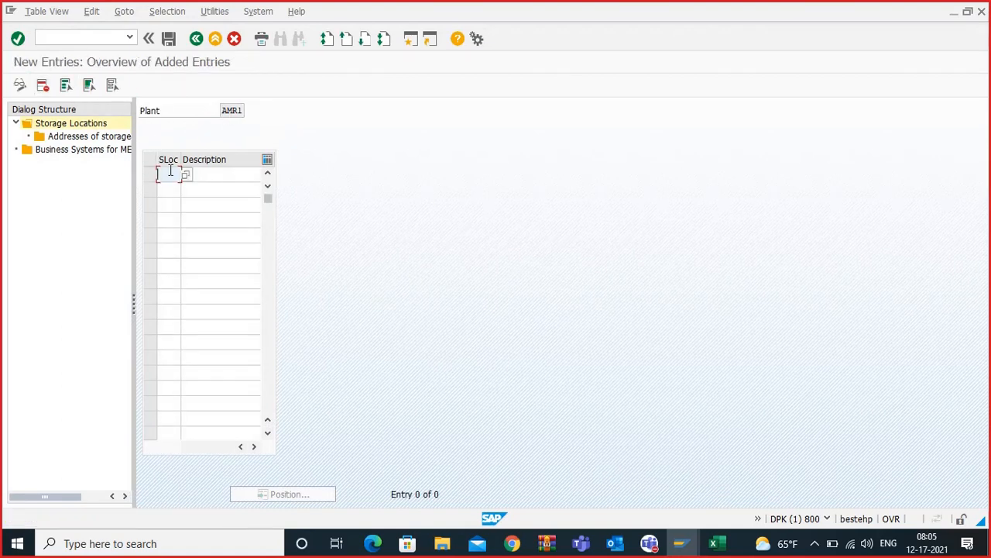
type("1000")
key("Tab")
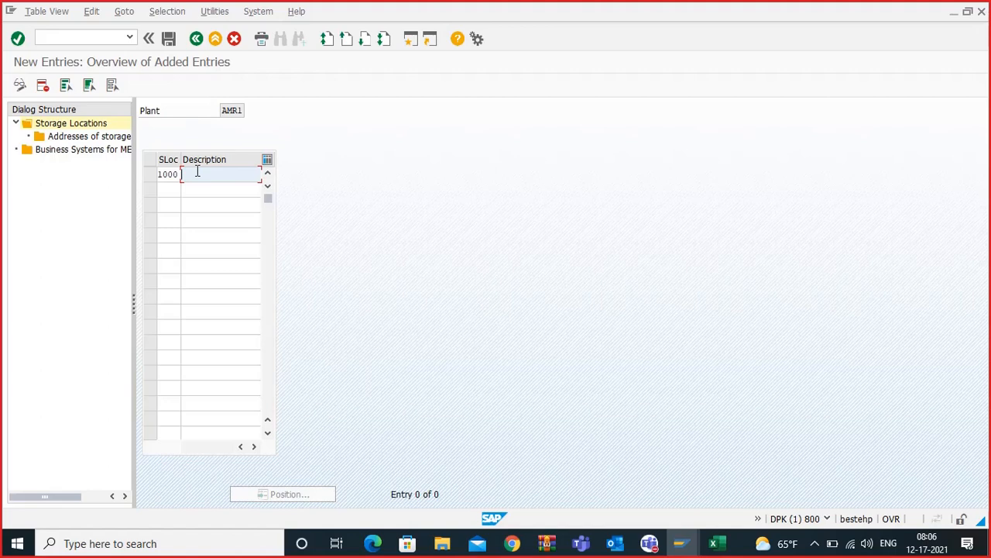
type("Spare parts")
Step: Add a second storage location 1100 with the description "Scrap area"
left_click(165, 193)
type("3000")
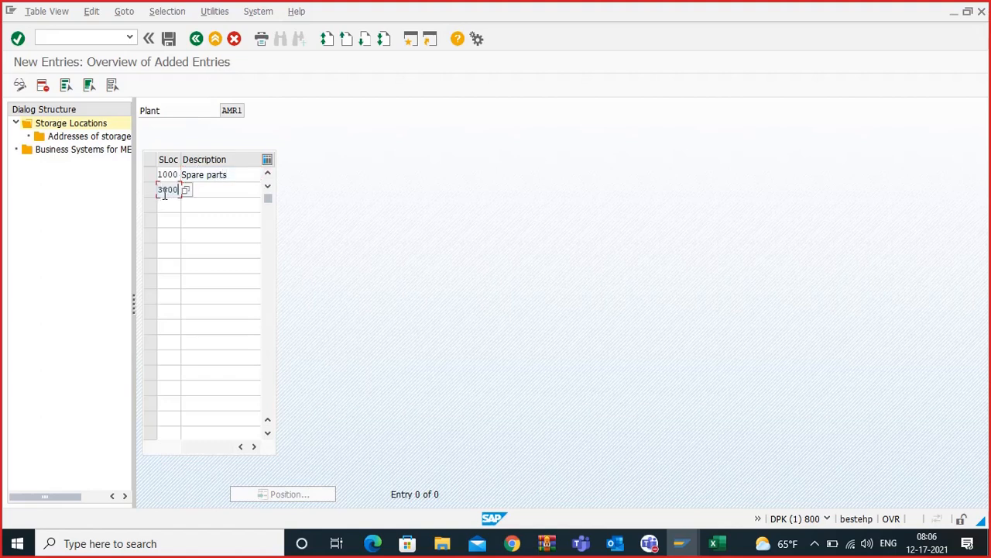
key("BackSpace")
key("BackSpace")
key("BackSpace")
key("BackSpace")
type("1100")
key("Tab")
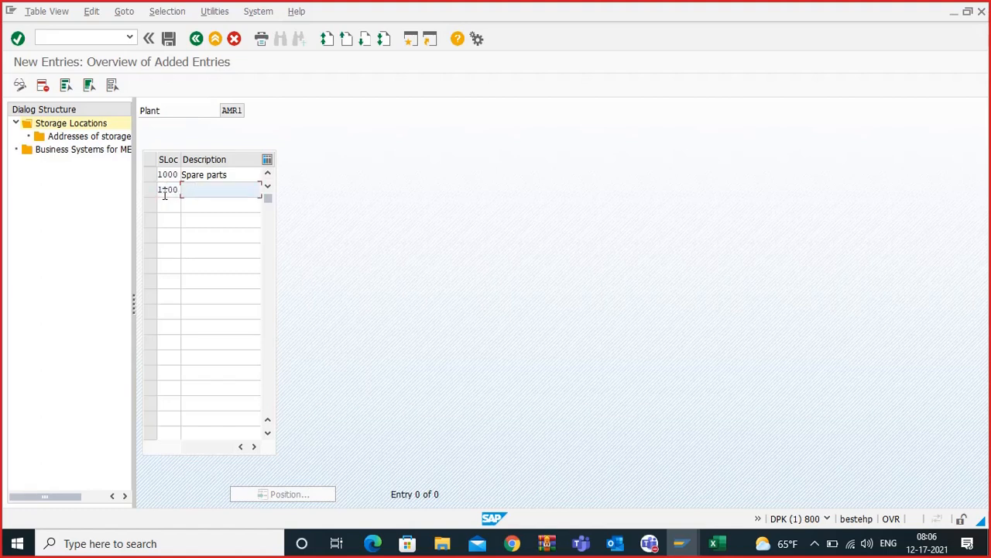
type("Scrap area")
Step: Add a third storage location 3000 for plant AMR1 with the description "Lubes storage"
left_click(169, 201)
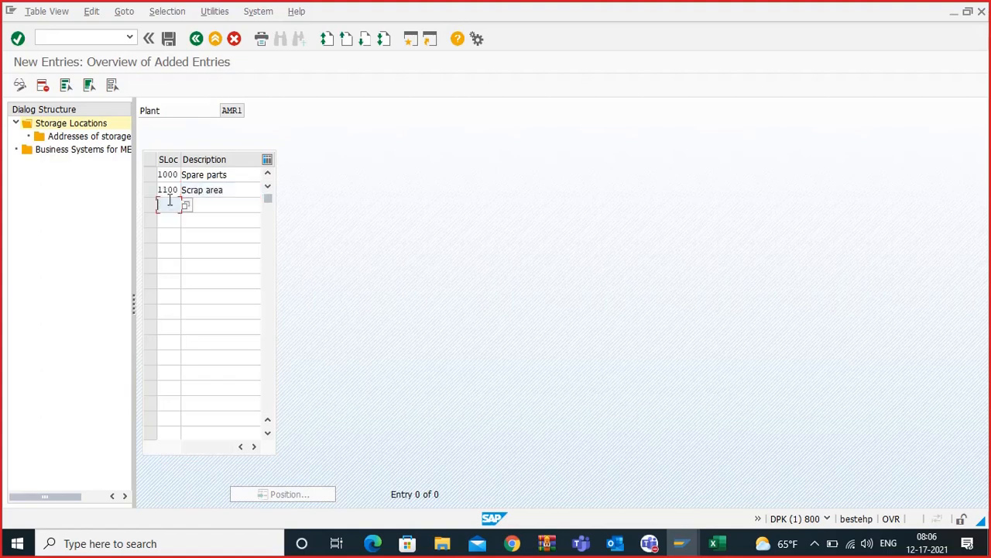
type("3000")
key("Tab")
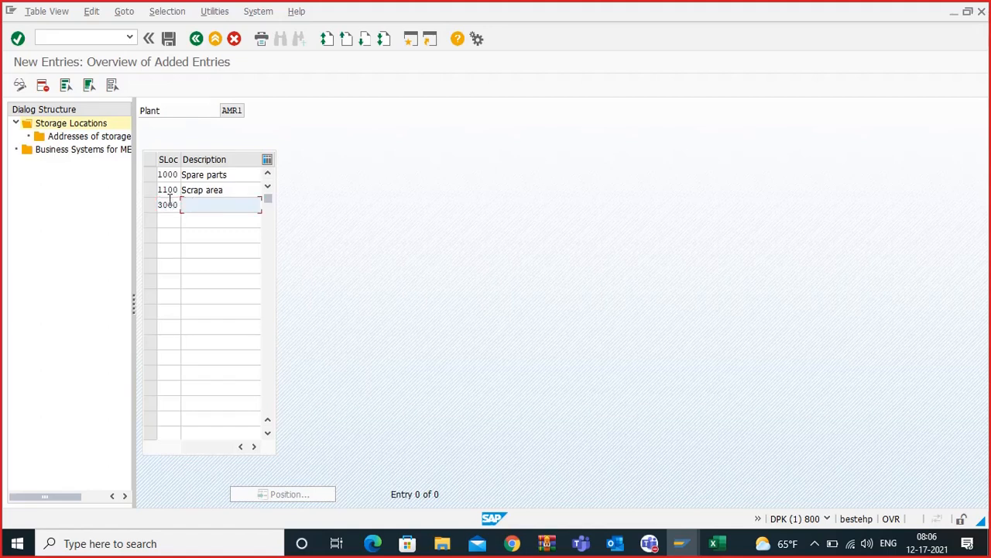
type("Lubes storage")
Step: Add a fourth storage location 3100 with the description "Utilities" and confirm the entries
left_click(169, 223)
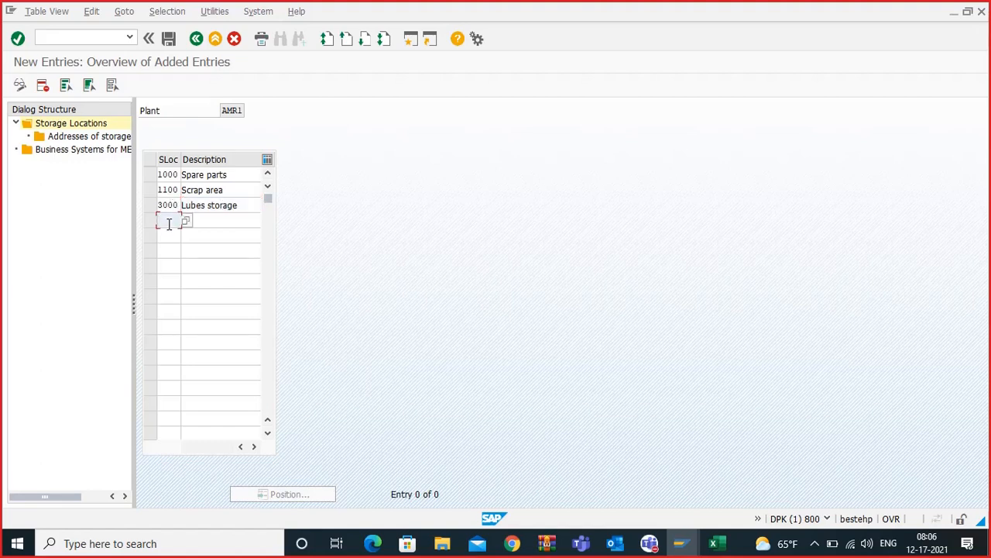
type("3100")
key("Tab")
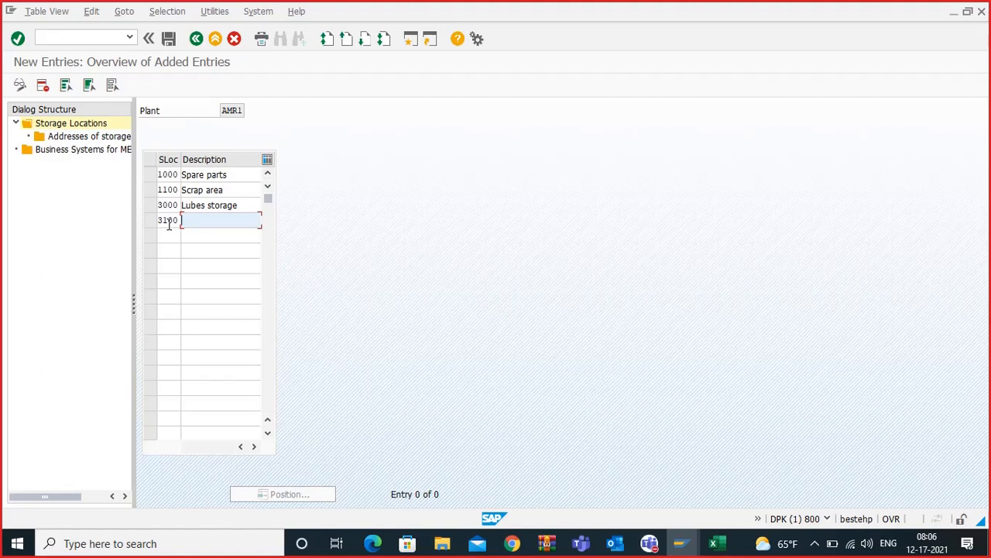
type("Utilities")
key("Return")
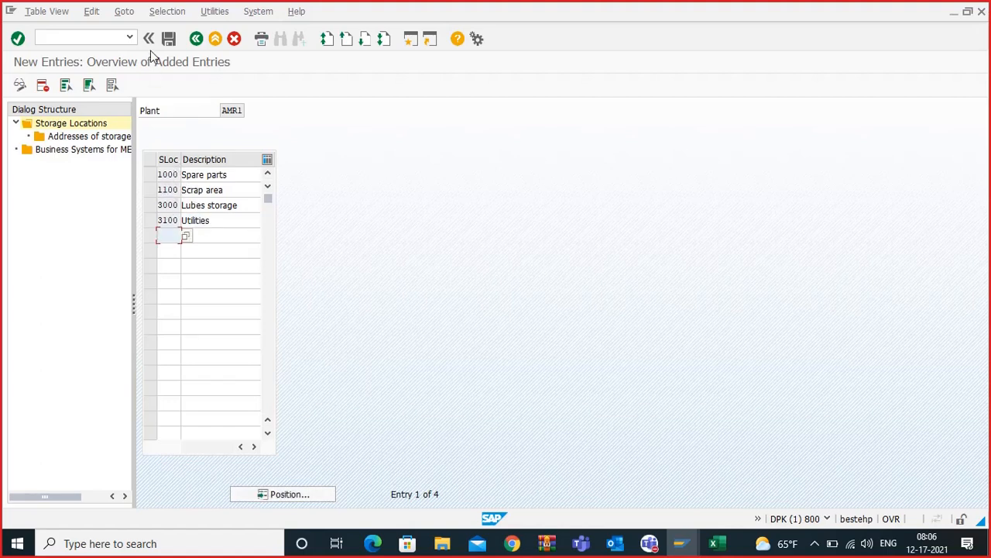
Step: Save the AMR1 storage locations to customizing request DPKK900113 and return to the implementation guide
left_click(168, 38)
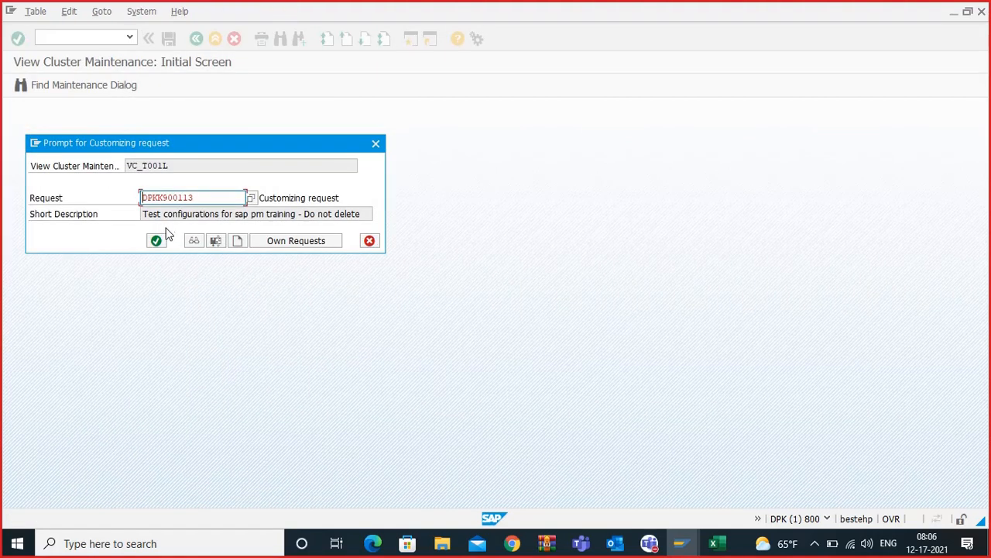
left_click(155, 238)
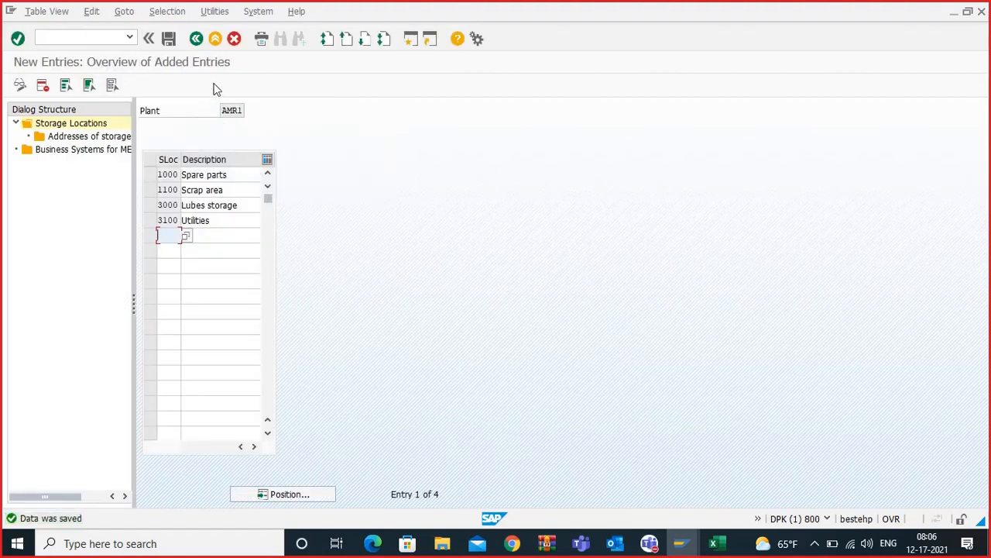
left_click(196, 39)
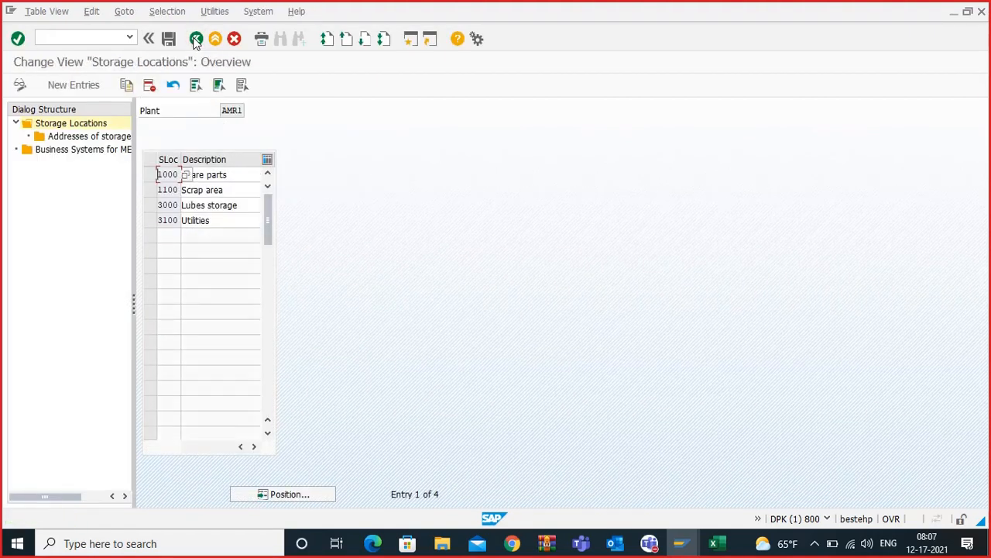
left_click(196, 39)
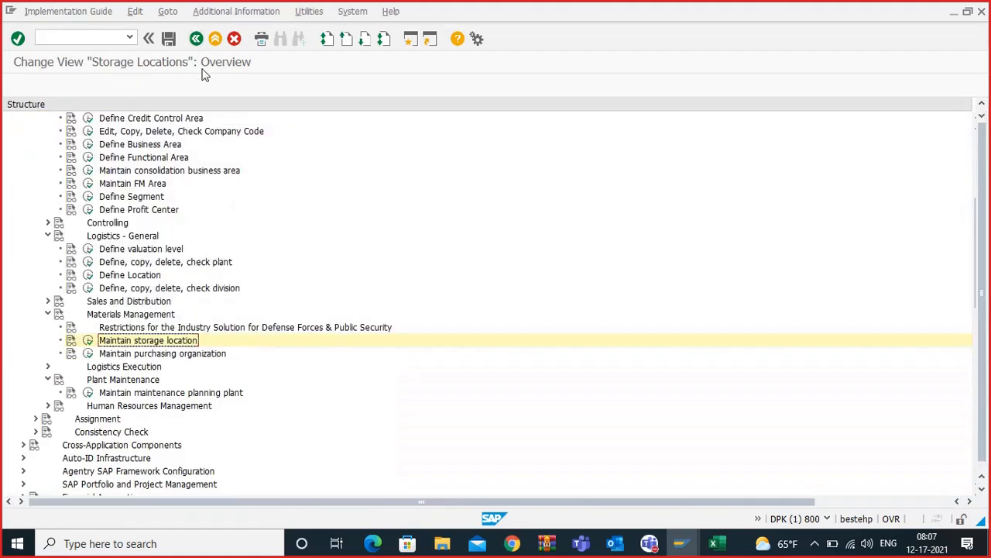
Step: Reopen Maintain storage location for plant 1FWN, review its storage locations and return to the implementation guide
left_click(88, 340)
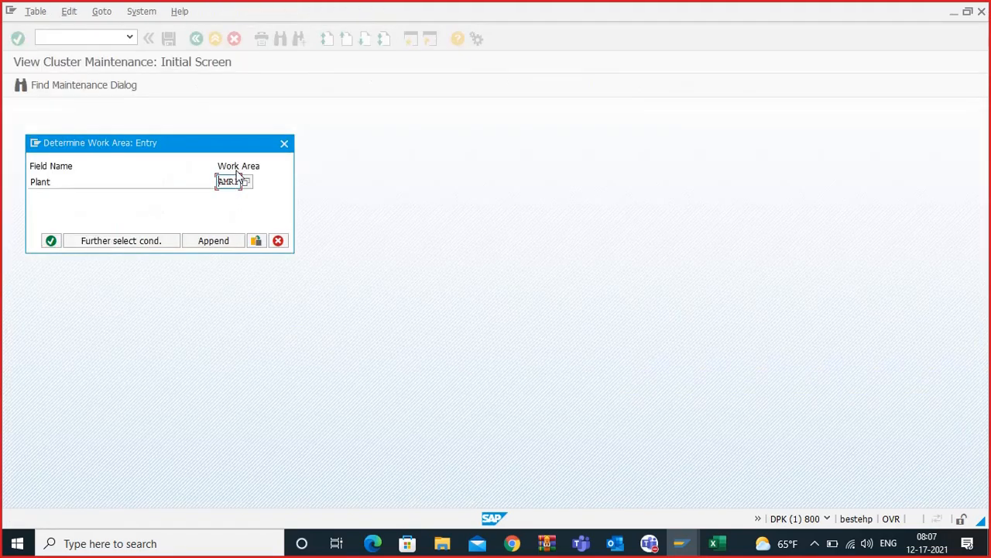
double_click(237, 182)
type("1")
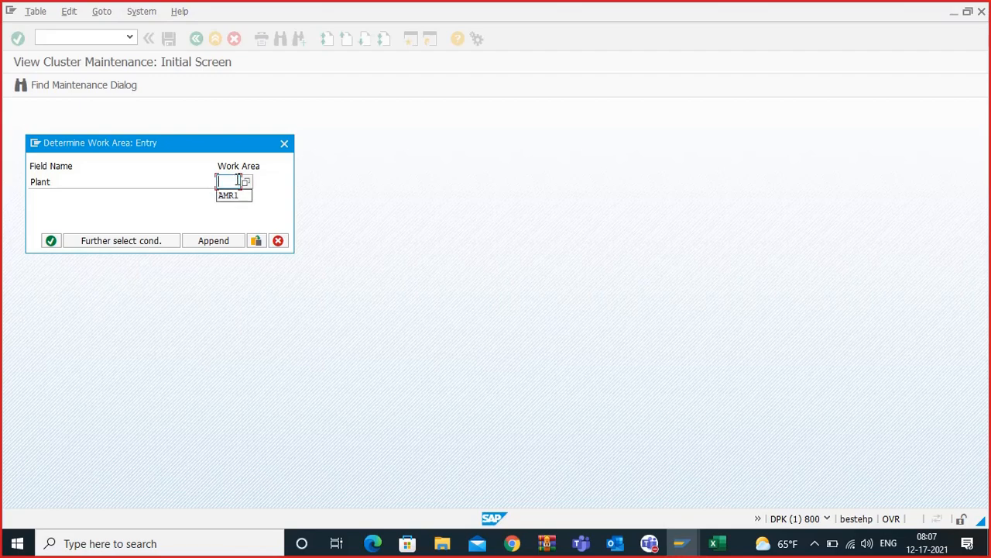
type("FWN")
key("Return")
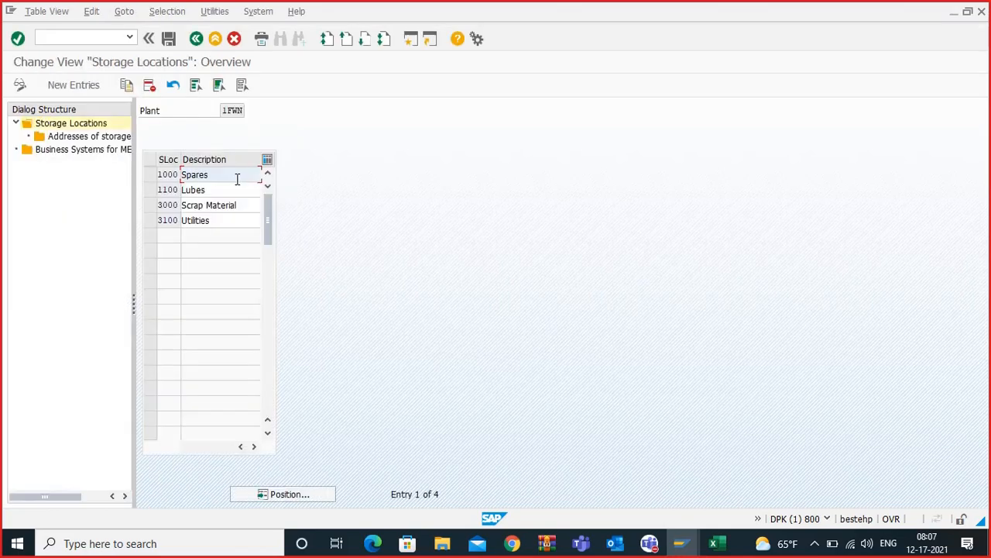
left_click(196, 38)
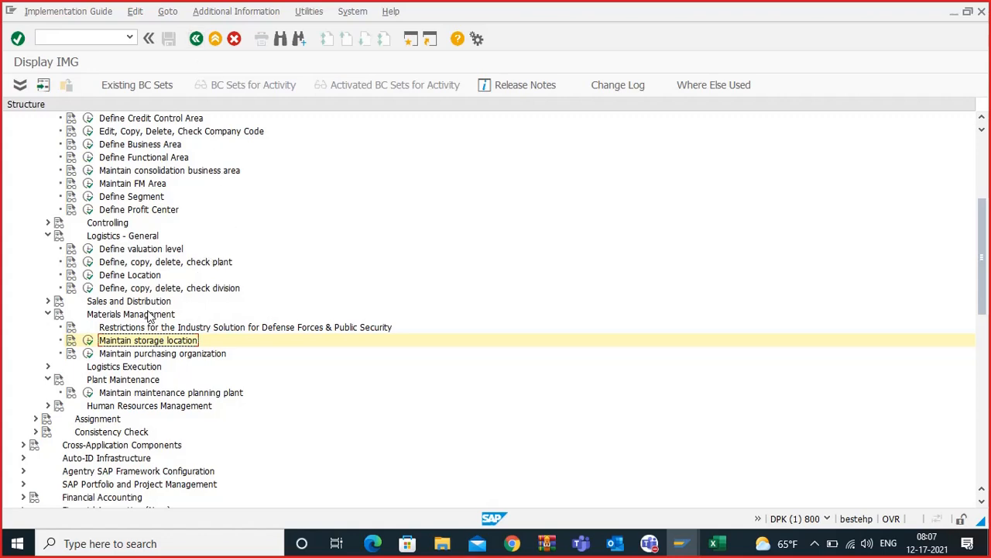
scroll(152, 317, "down", 1)
scroll(151, 317, "down", 3)
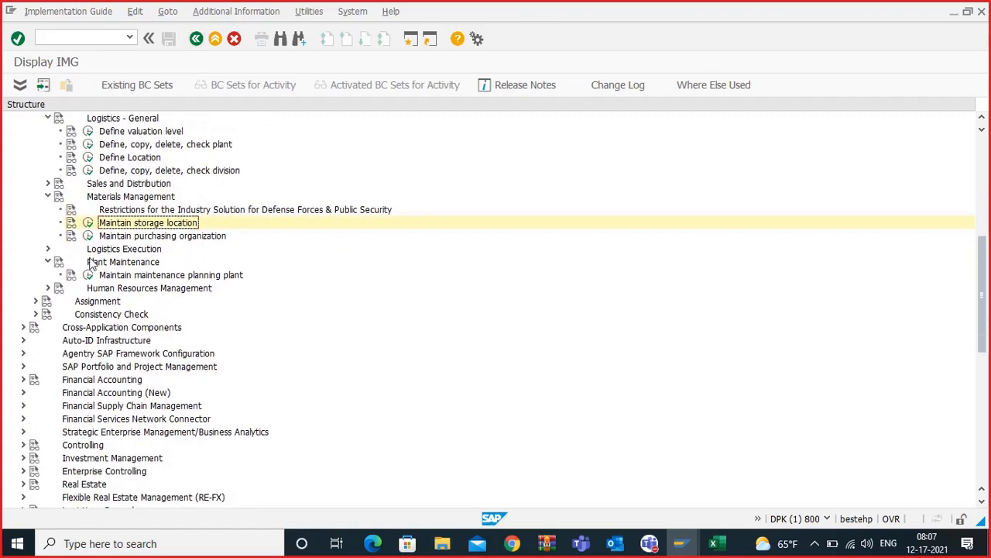
scroll(91, 279, "down", 1)
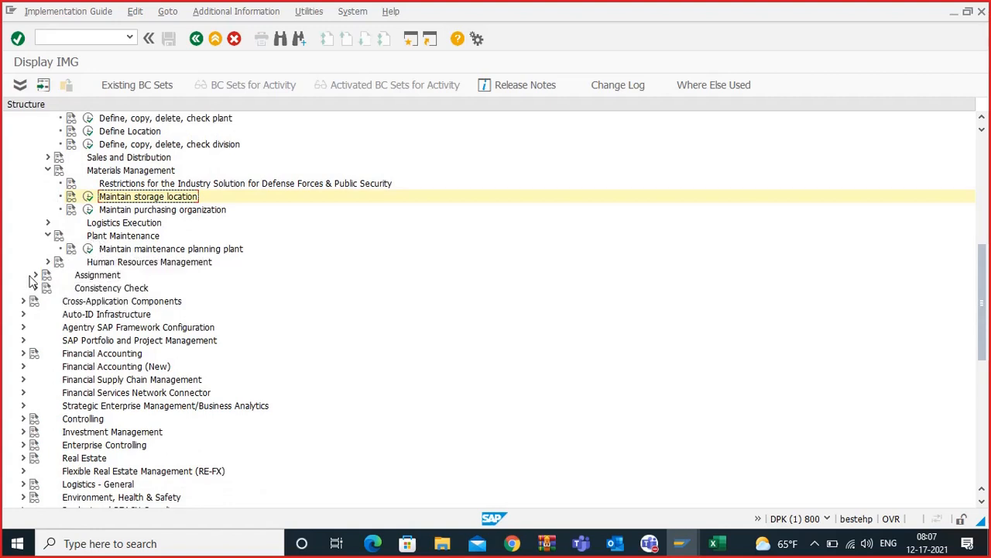
scroll(151, 271, "up", 1)
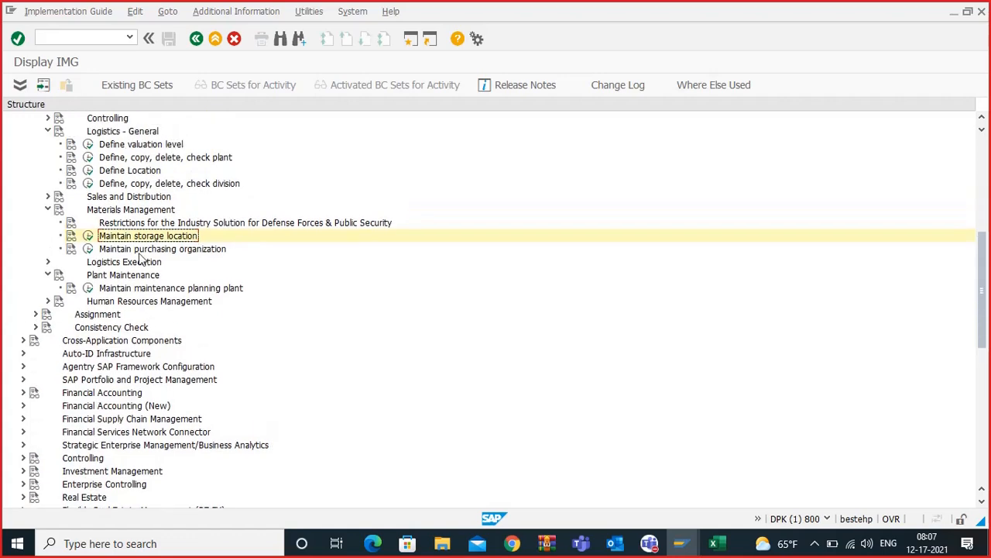
scroll(137, 183, "up", 1)
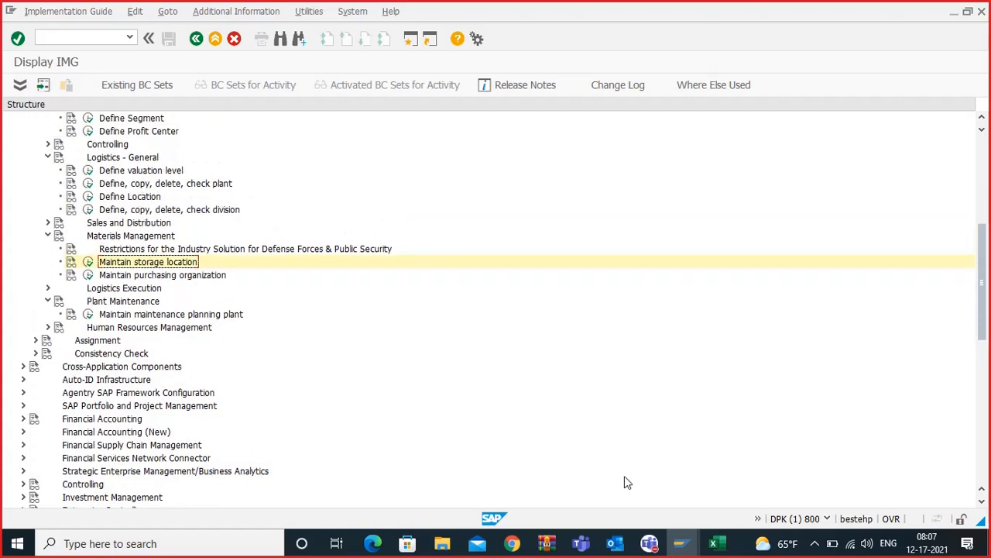
Step: Switch to the Excel day5 notes and check the company code value 1019
left_click(713, 543)
left_click(477, 312)
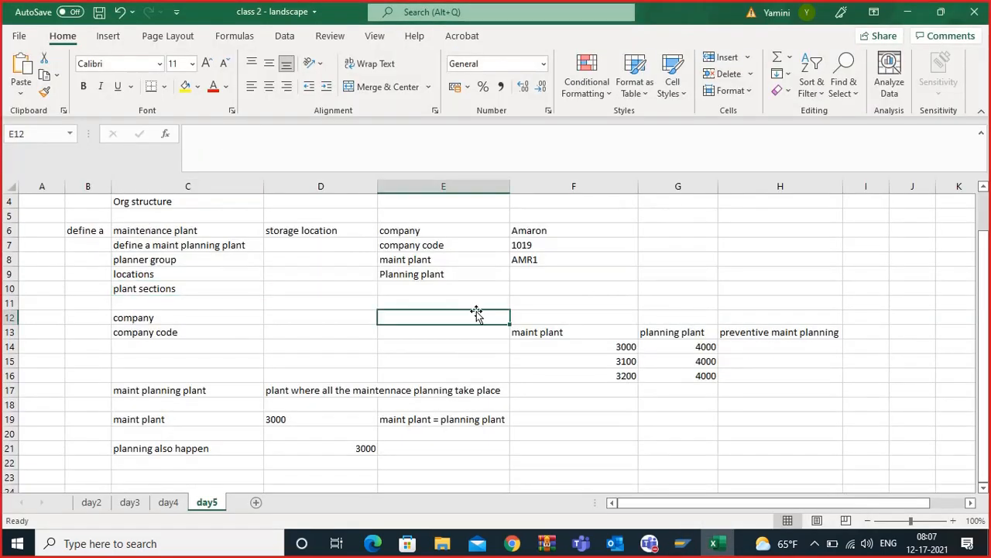
left_click(534, 245)
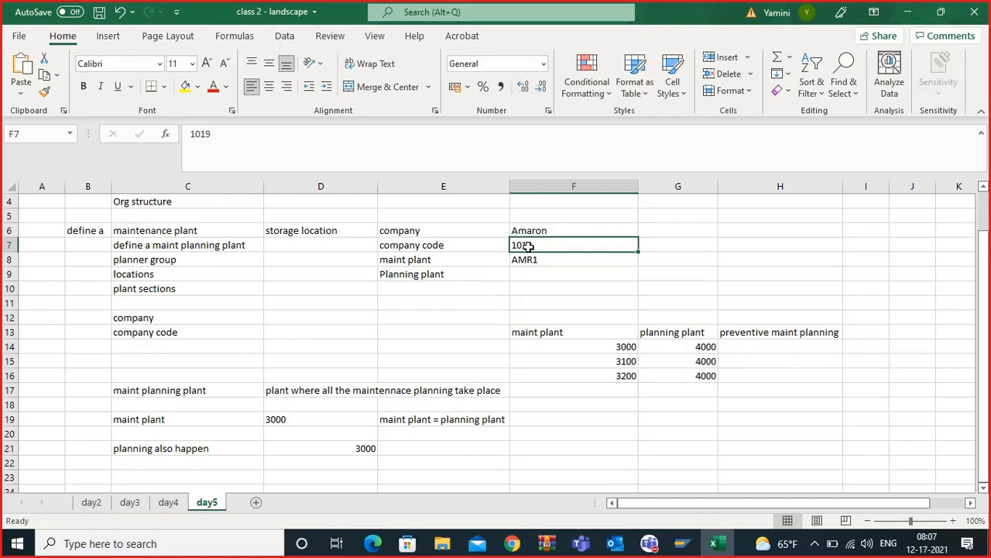
Step: Check the Sap PM training meeting chat in Microsoft Teams and minimize the meeting window
mouse_move(655, 547)
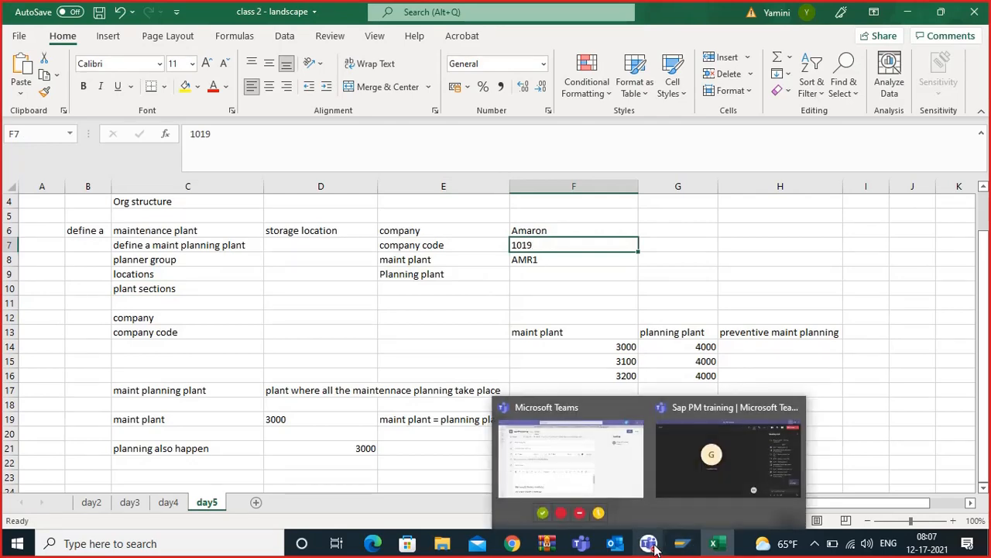
left_click(683, 461)
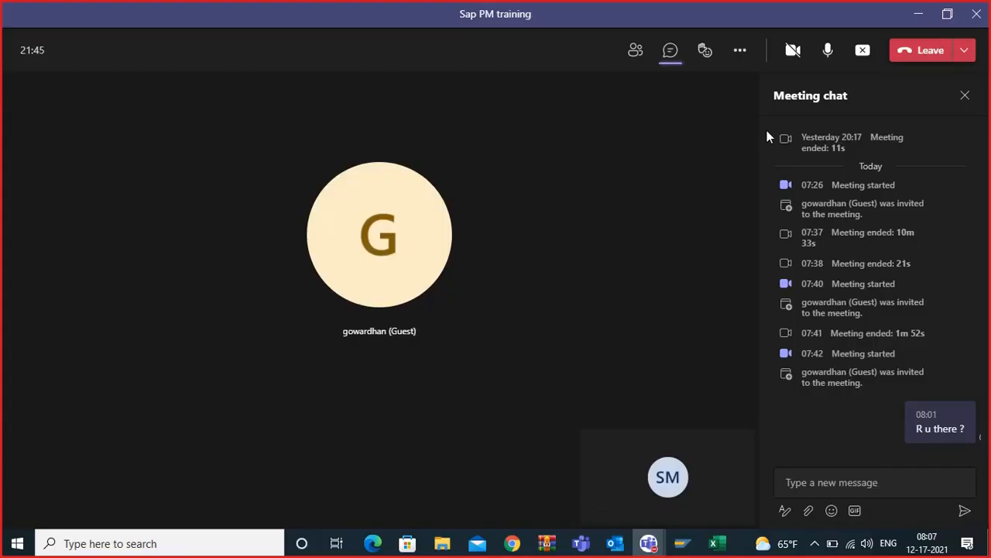
left_click(917, 14)
Step: Switch back to the SAP implementation guide and open the company code global data with transaction /noby6
mouse_move(680, 544)
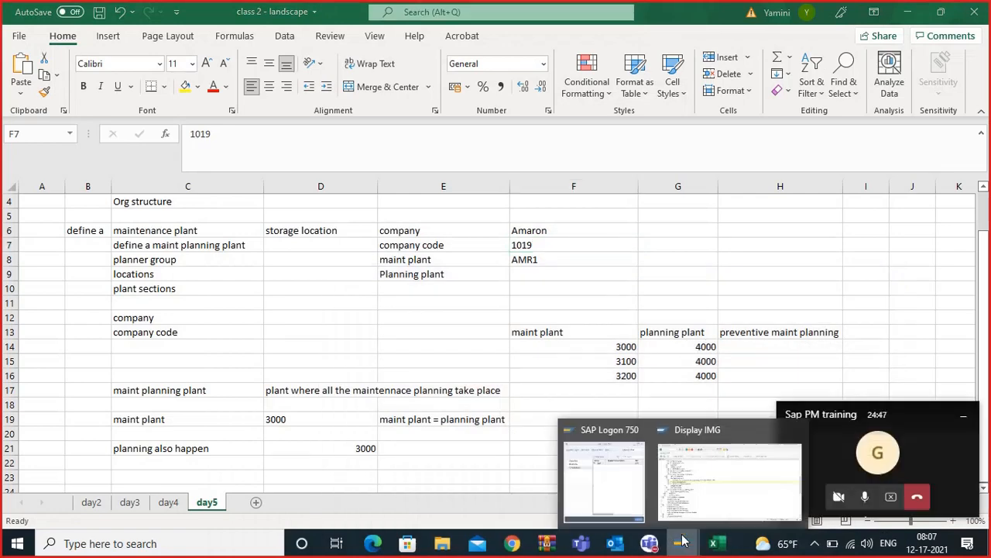
left_click(748, 465)
left_click(970, 416)
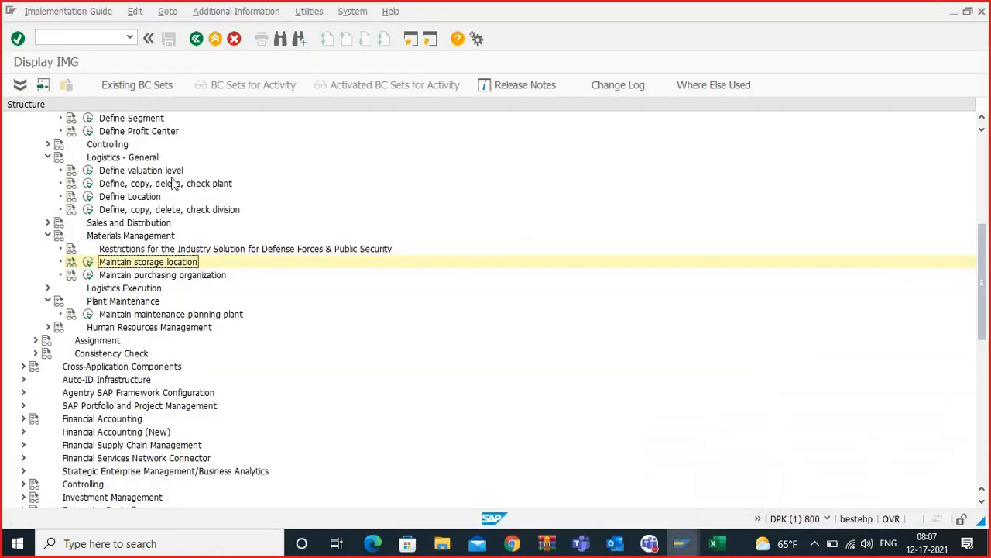
left_click(93, 38)
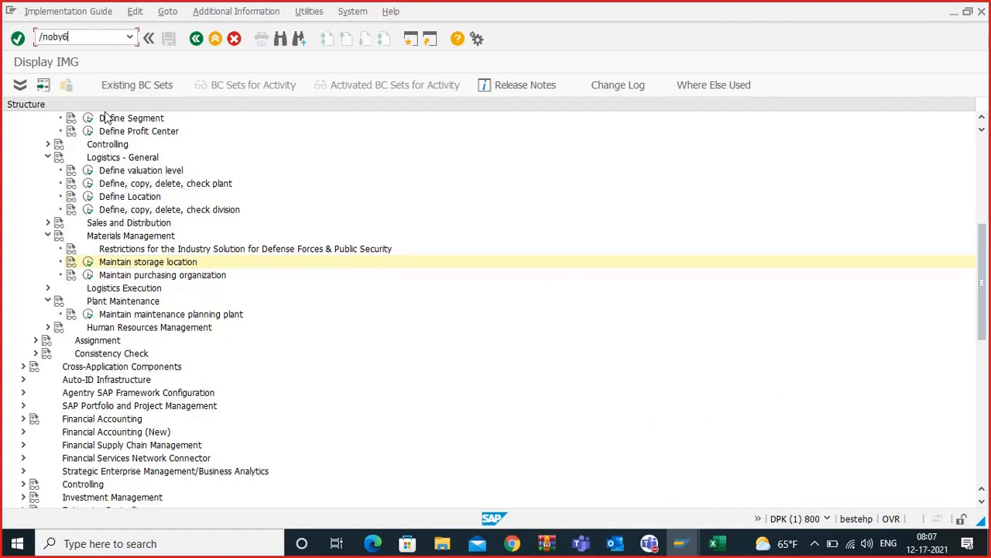
key("Return")
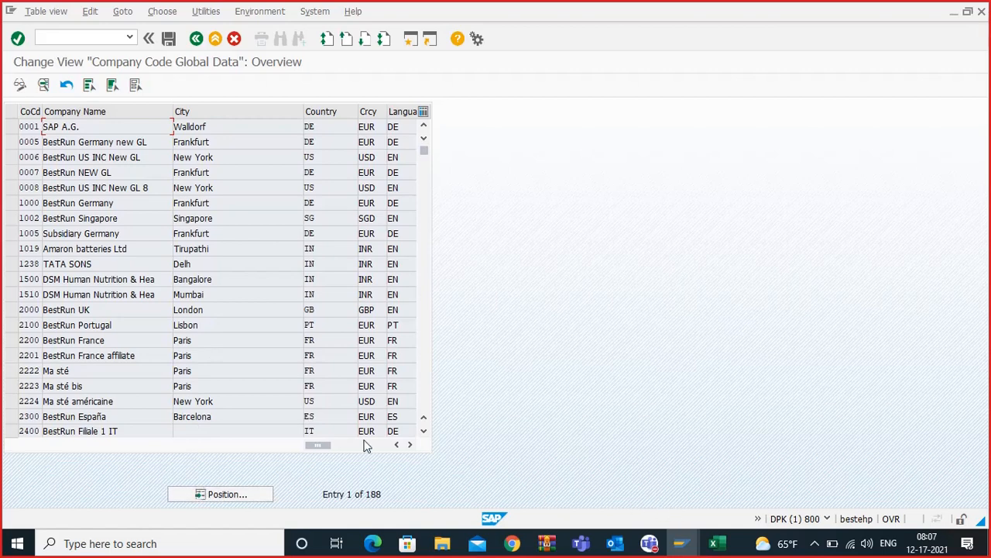
Step: Position the company code list on 1019 and open the global data details of Amaron batteries Ltd
left_click(248, 496)
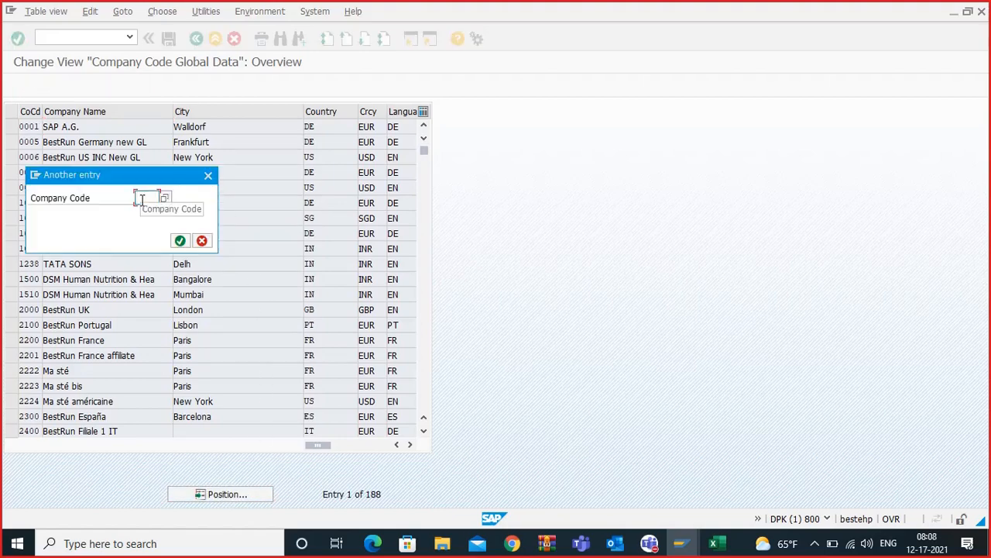
type("1019")
key("Return")
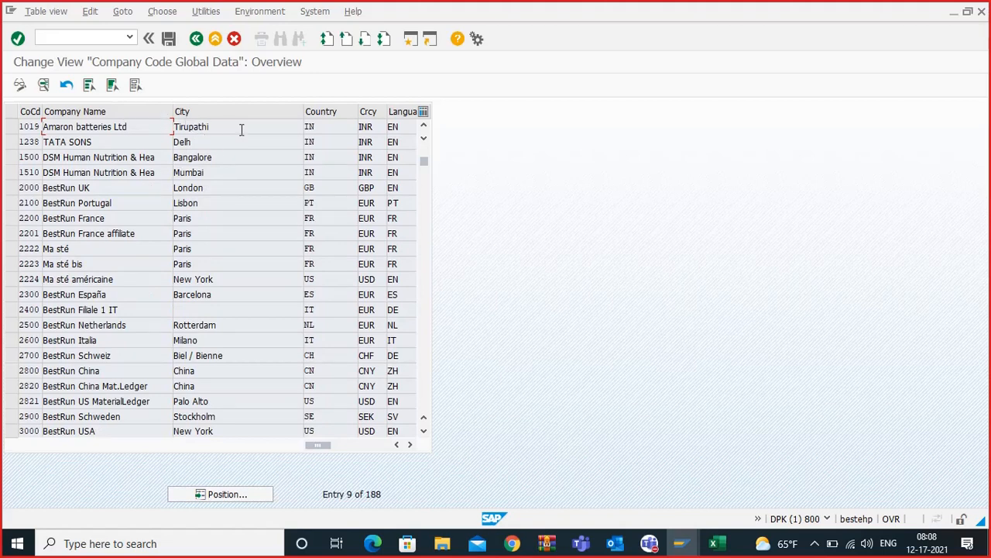
double_click(363, 129)
double_click(241, 126)
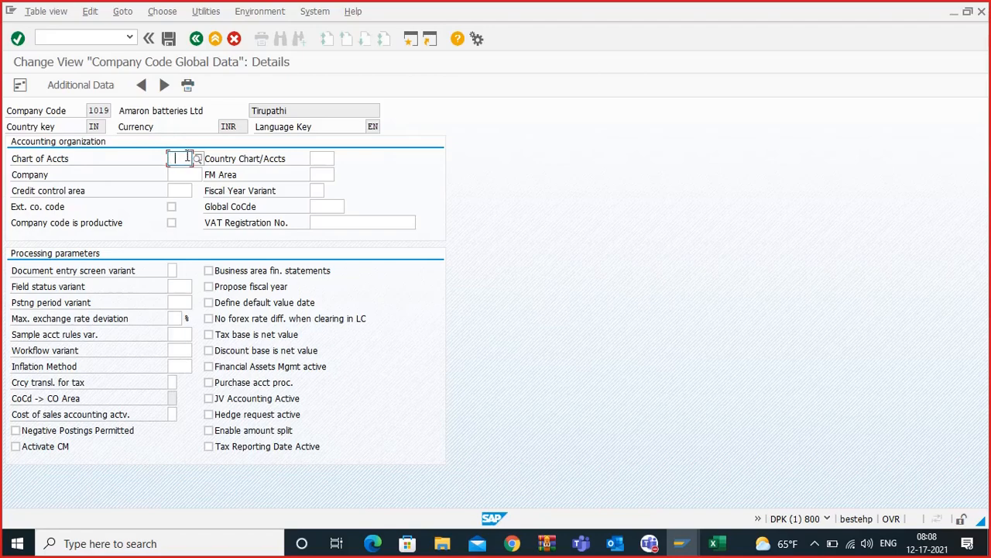
Step: Set the chart of accounts for company code 1019 to INT1
left_click(198, 158)
scroll(248, 348, "down", 12)
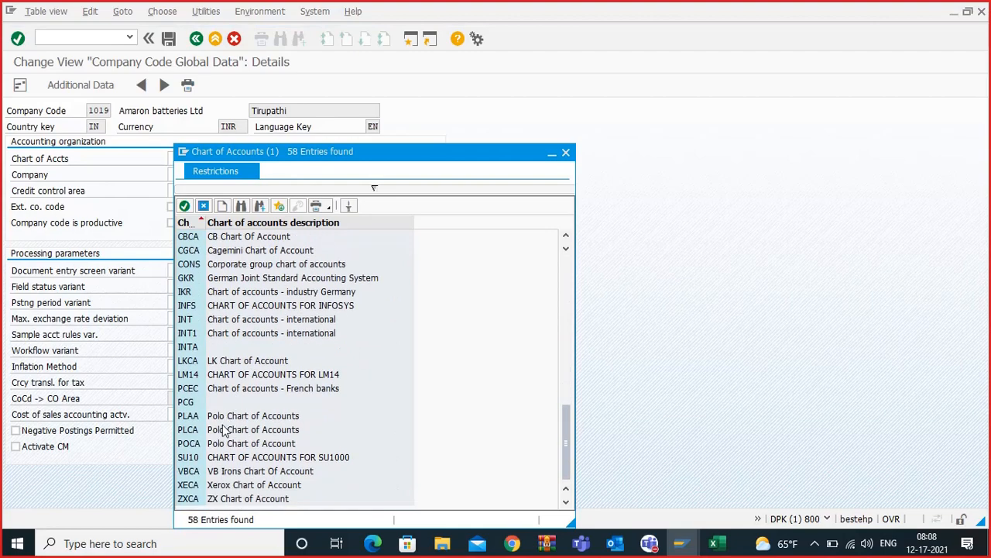
double_click(188, 333)
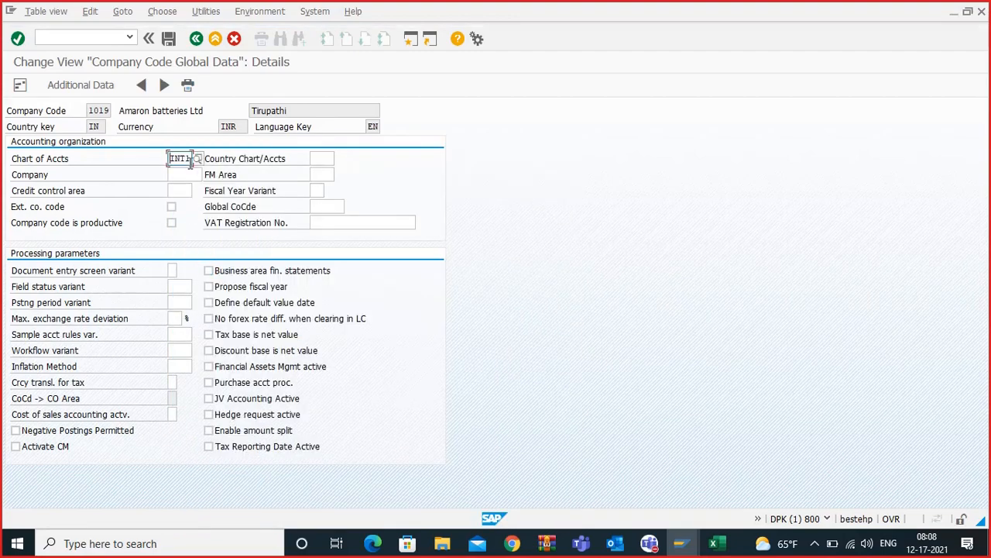
Step: Assign the company AMRN, Amaron group of industries, to company code 1019 from the list of available companies
left_click(186, 175)
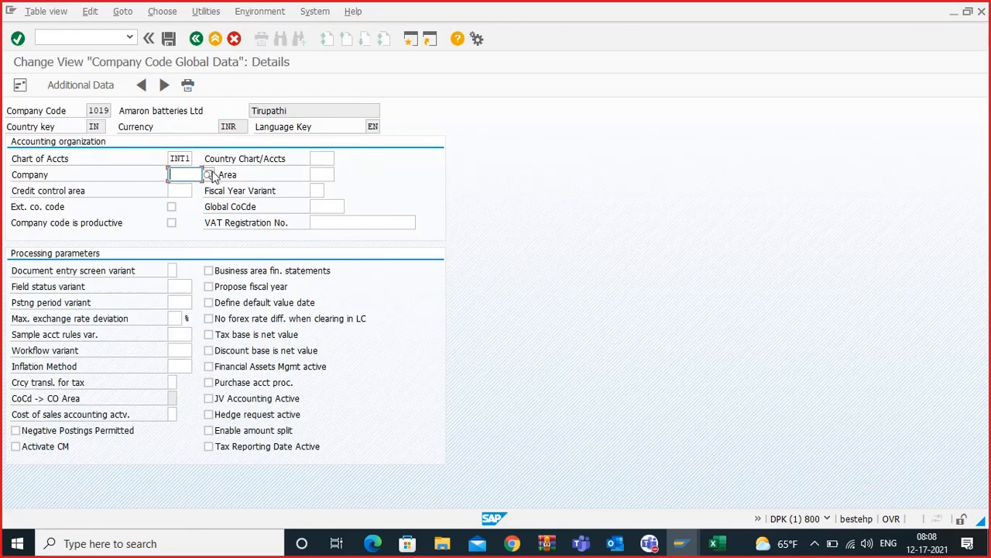
left_click(208, 174)
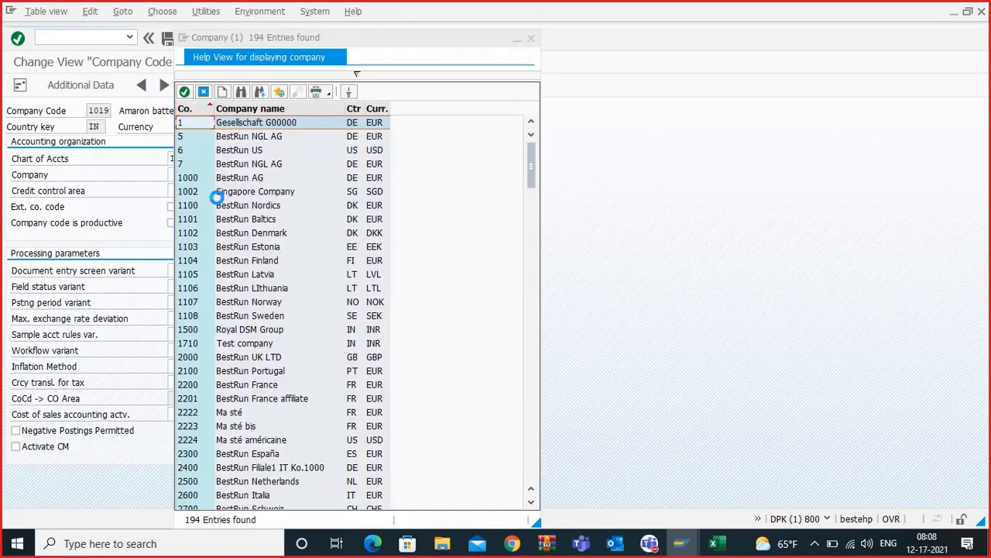
scroll(217, 309, "down", 20)
scroll(224, 349, "down", 20)
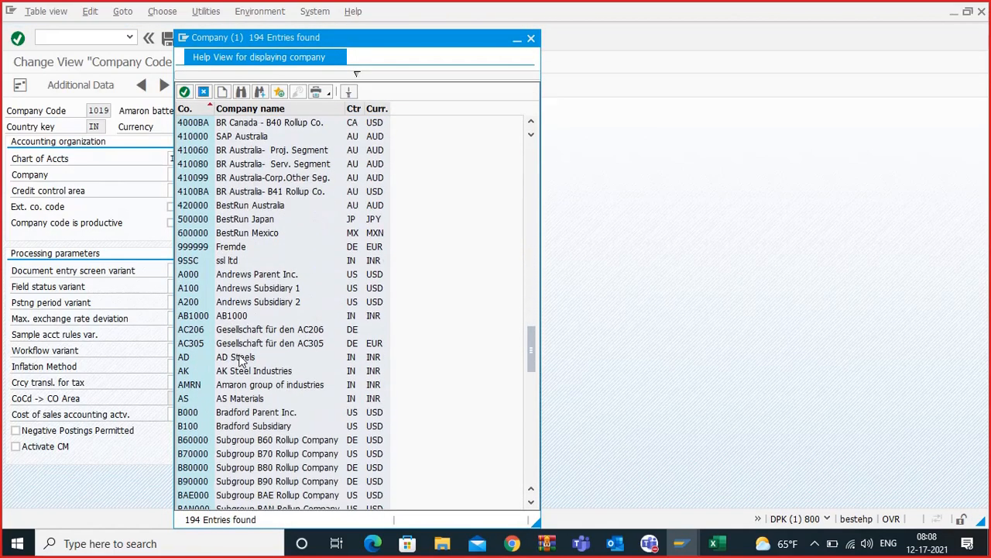
scroll(246, 379, "up", 6)
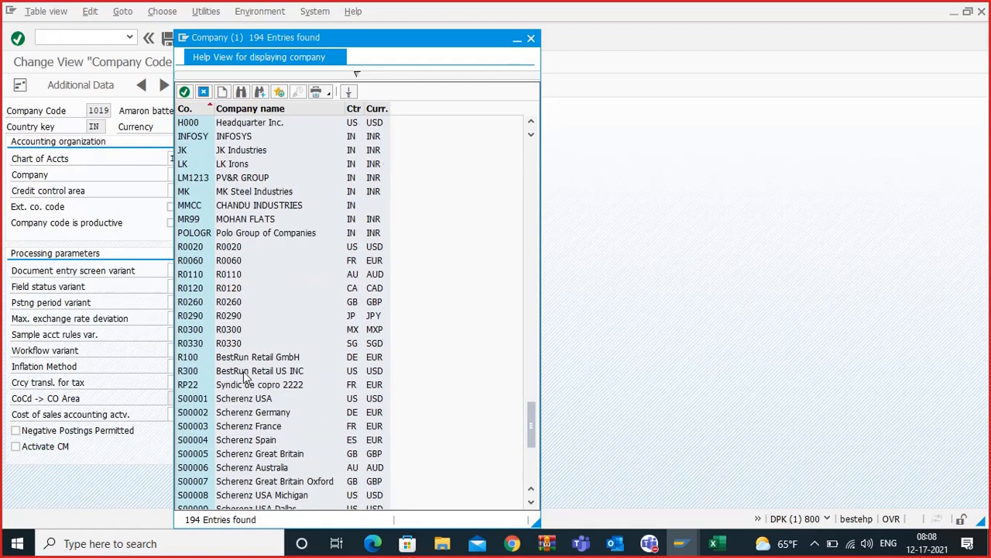
scroll(247, 376, "up", 15)
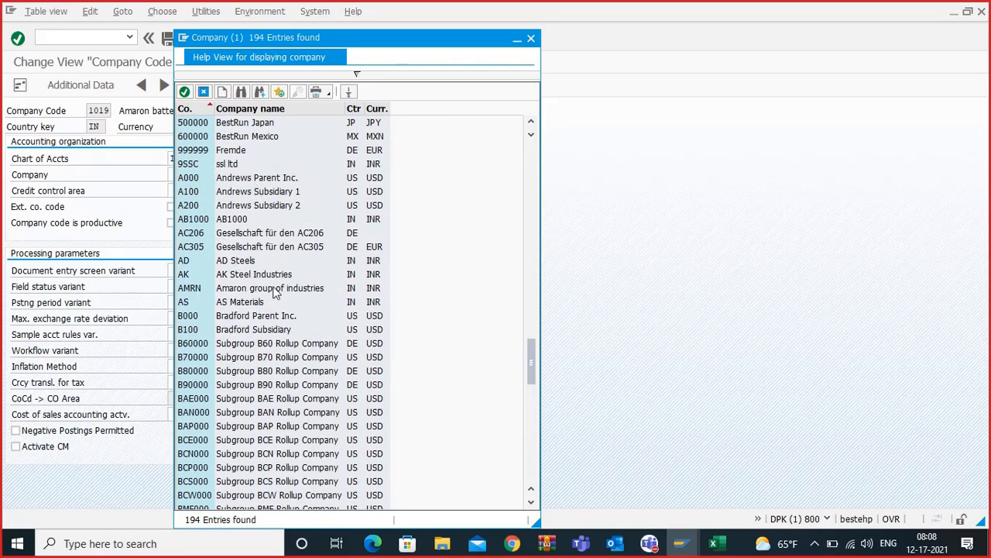
double_click(250, 292)
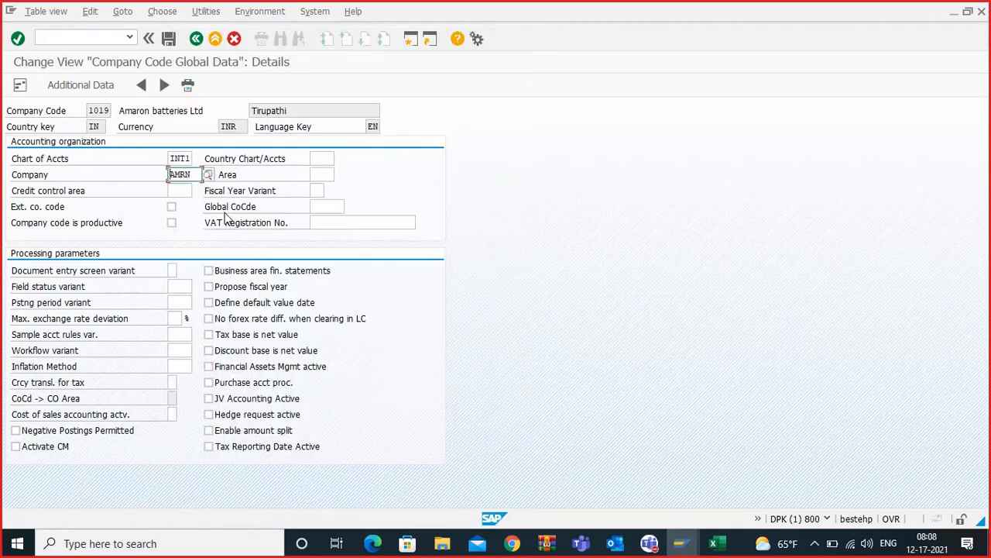
Step: Set the fiscal year variant of company code 1019 to K4, the calendar year with four special periods
left_click(316, 189)
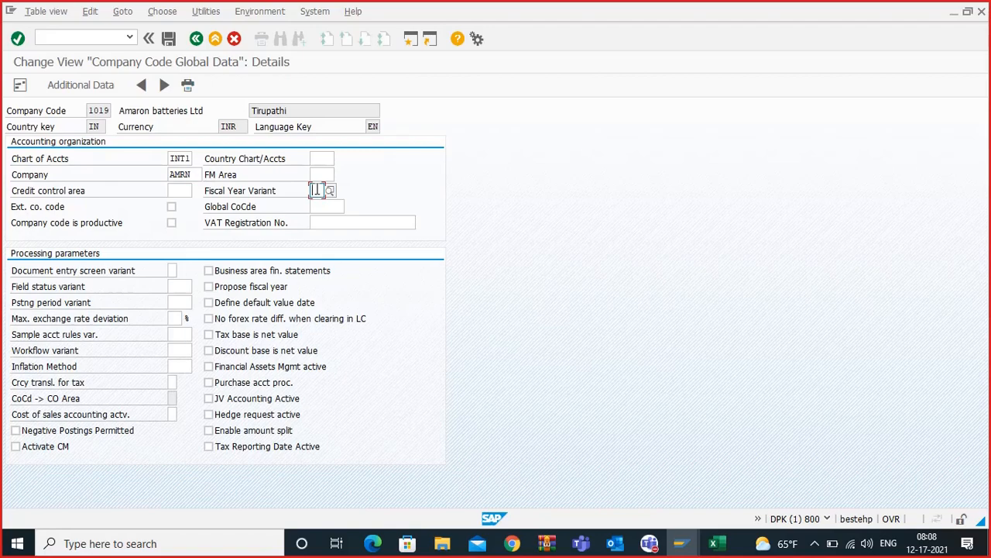
left_click(330, 190)
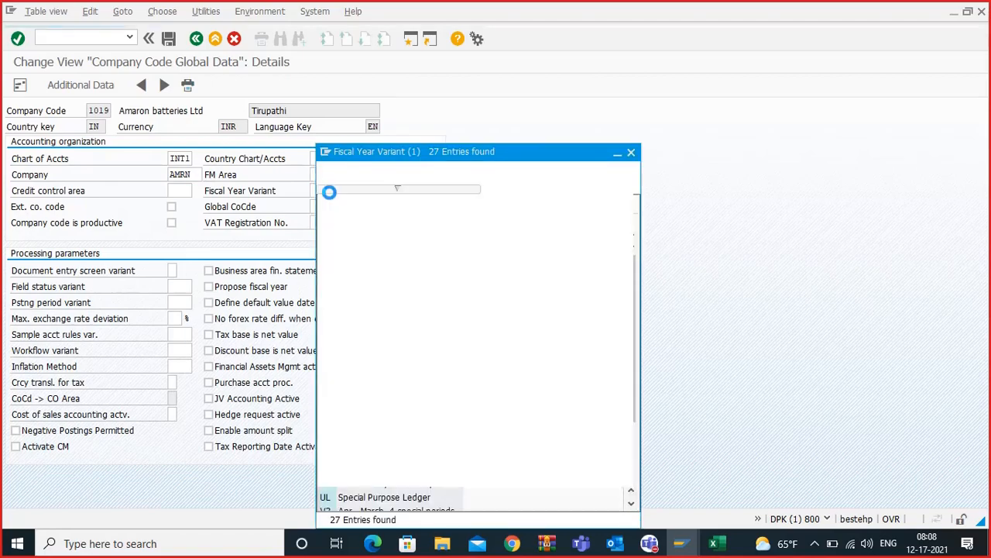
scroll(383, 294, "down", 2)
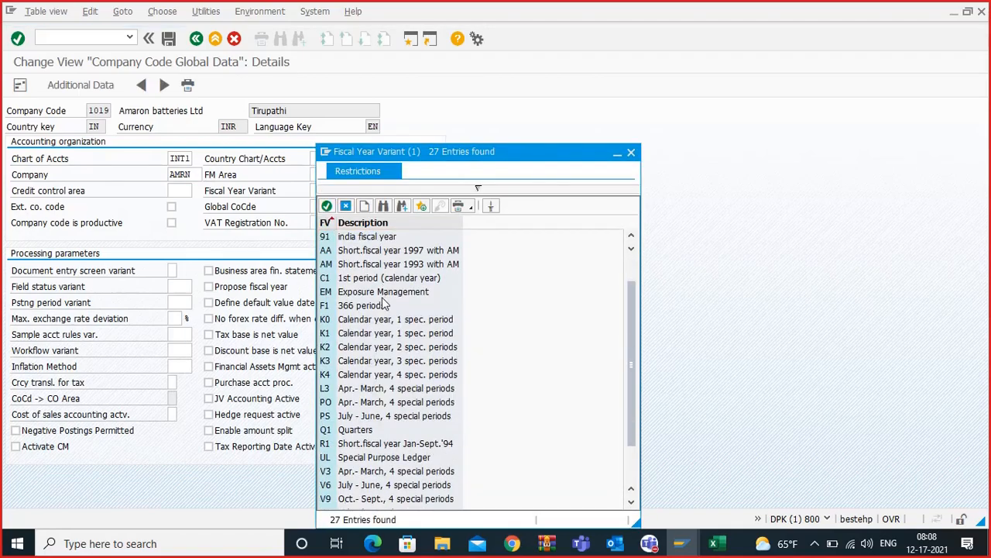
double_click(338, 378)
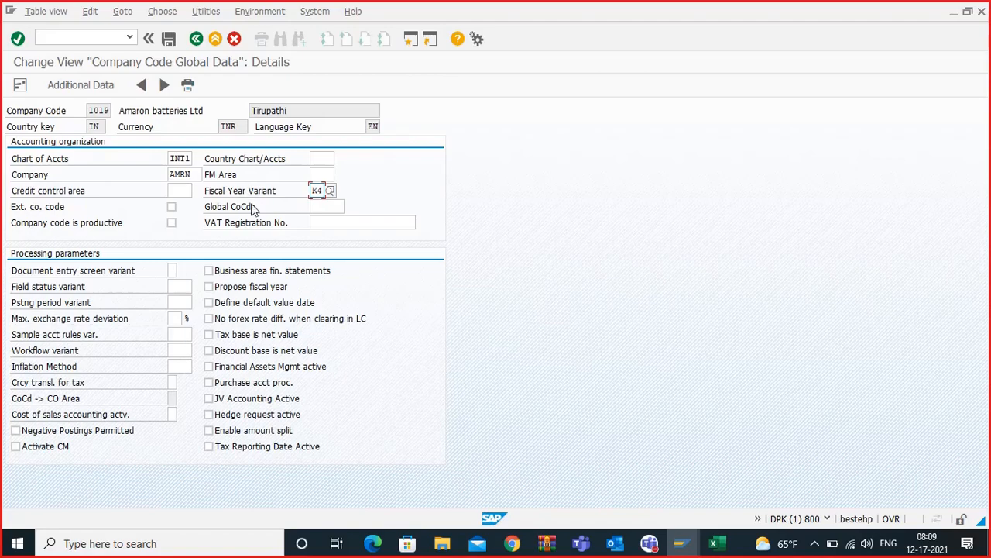
Step: Set both the field status variant and the posting period variant of company code 1019 to 0001
left_click(182, 284)
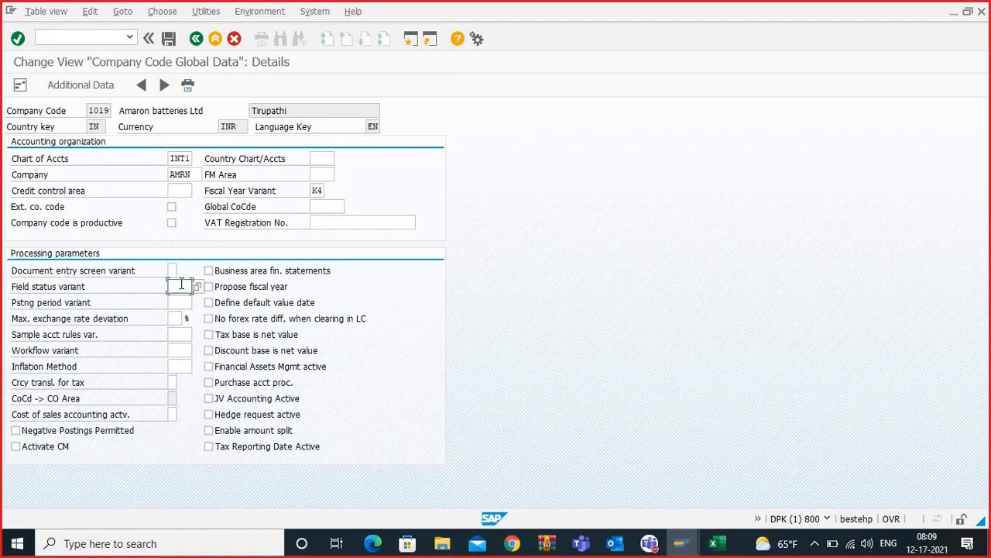
left_click(198, 288)
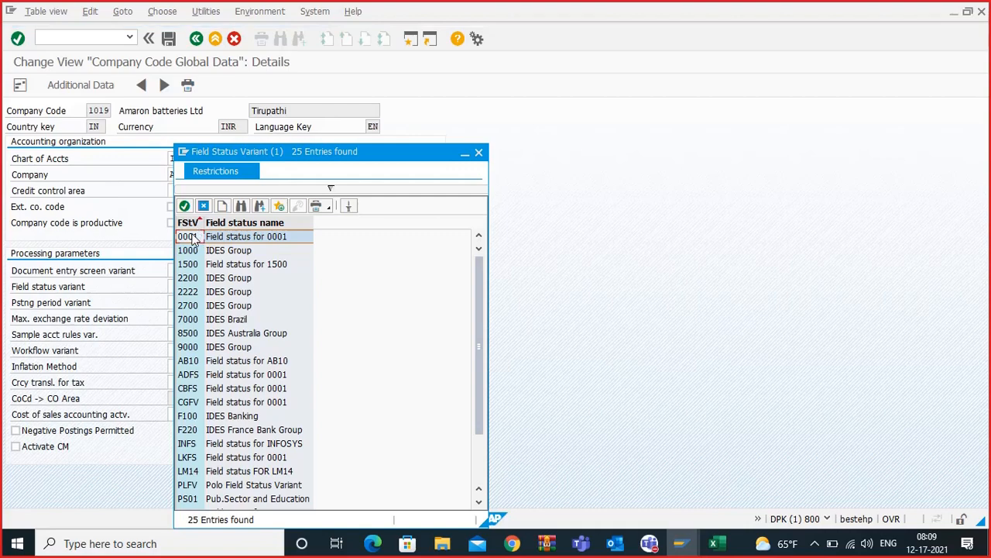
double_click(189, 236)
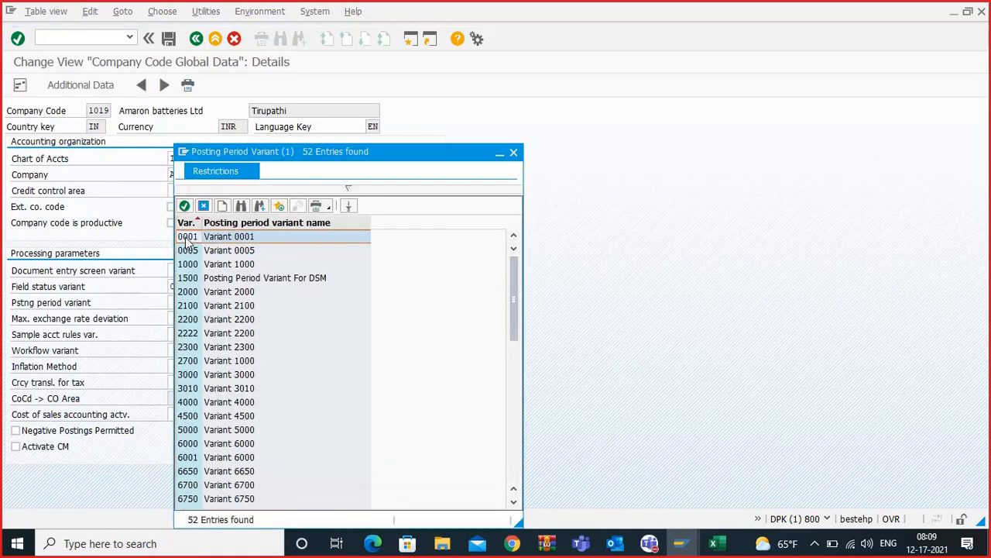
double_click(188, 237)
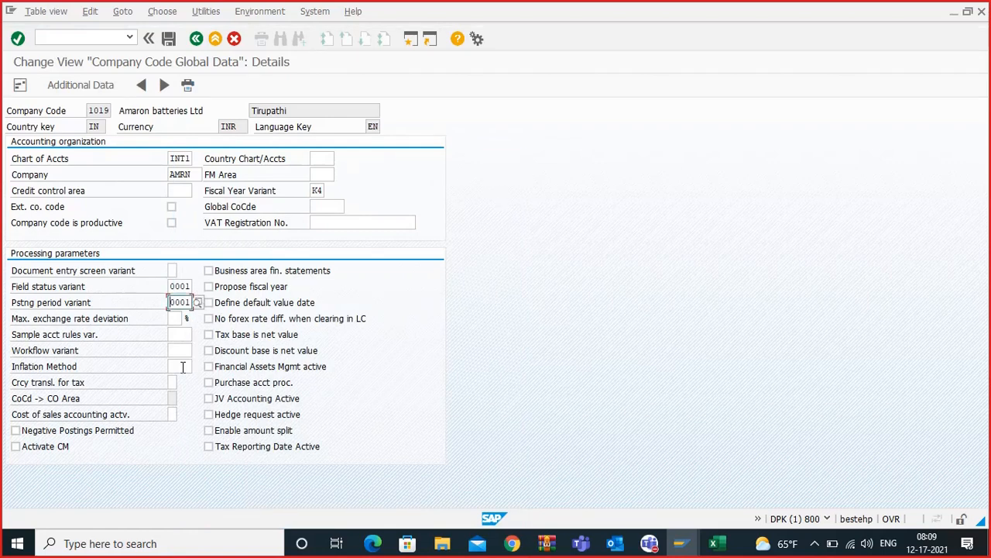
key("Return")
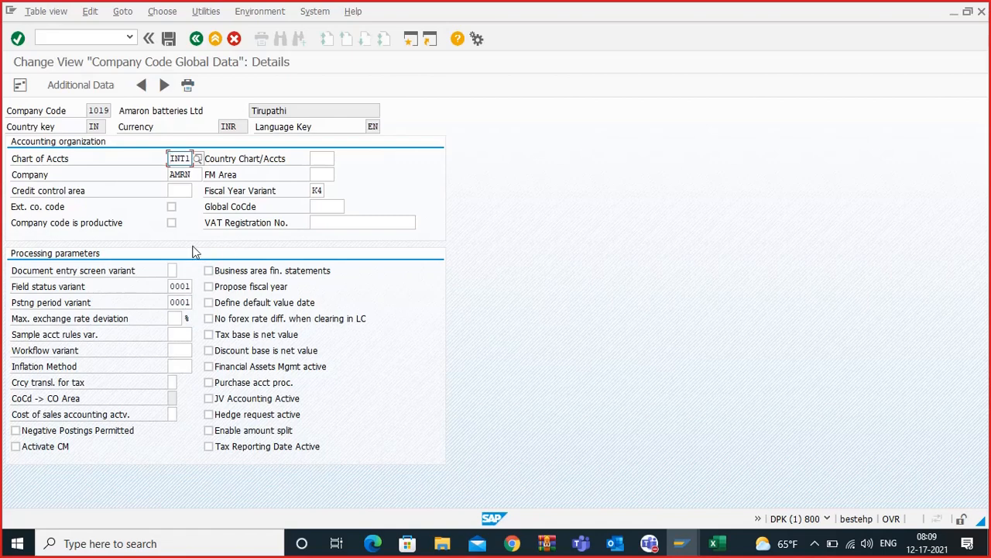
Step: Save the global data of company code 1019 under customizing request DPKK900113 and leave the global data view
left_click(169, 39)
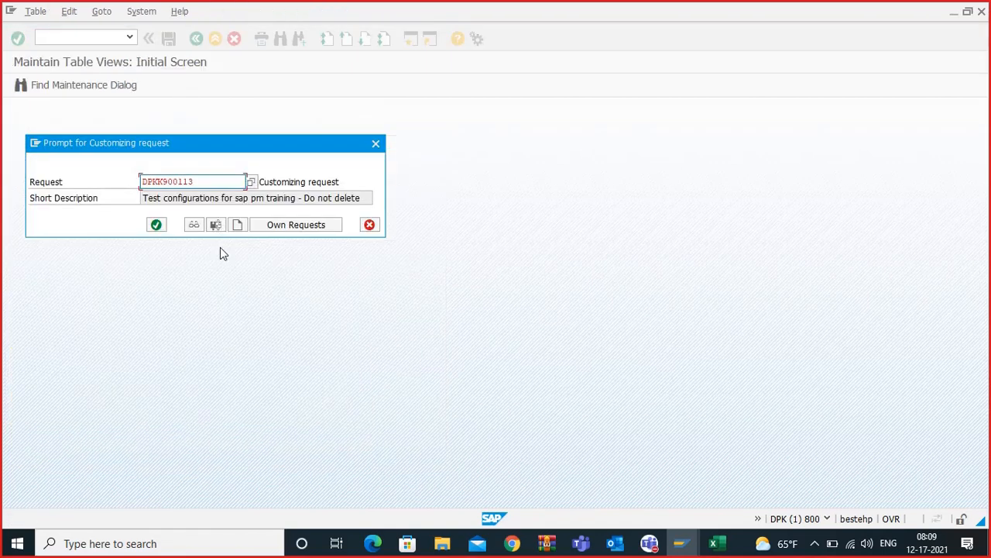
left_click(156, 225)
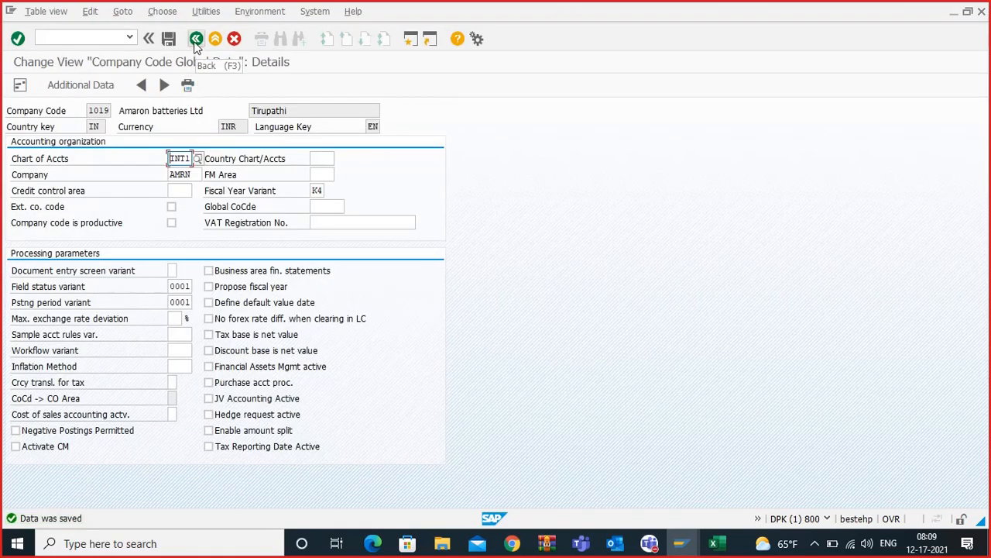
left_click(196, 43)
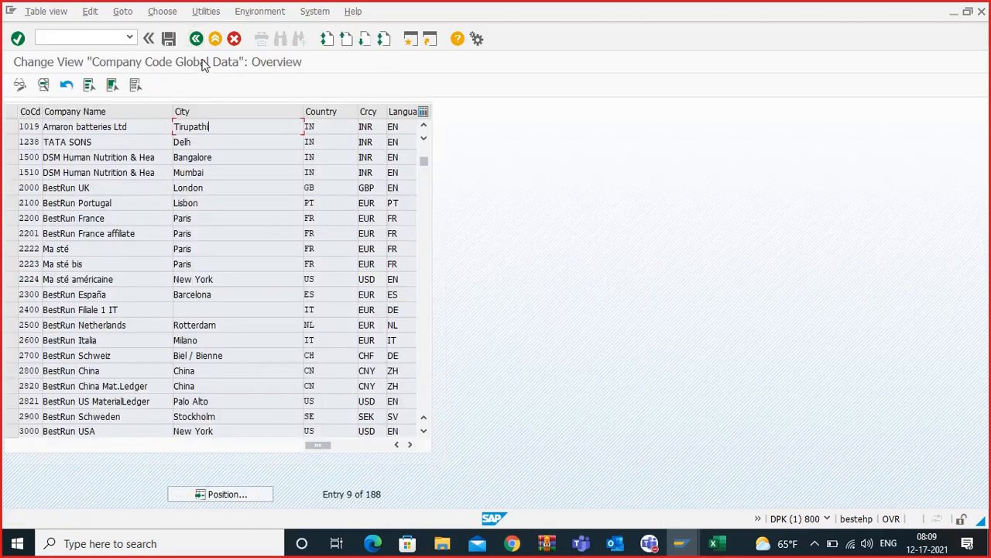
left_click(196, 39)
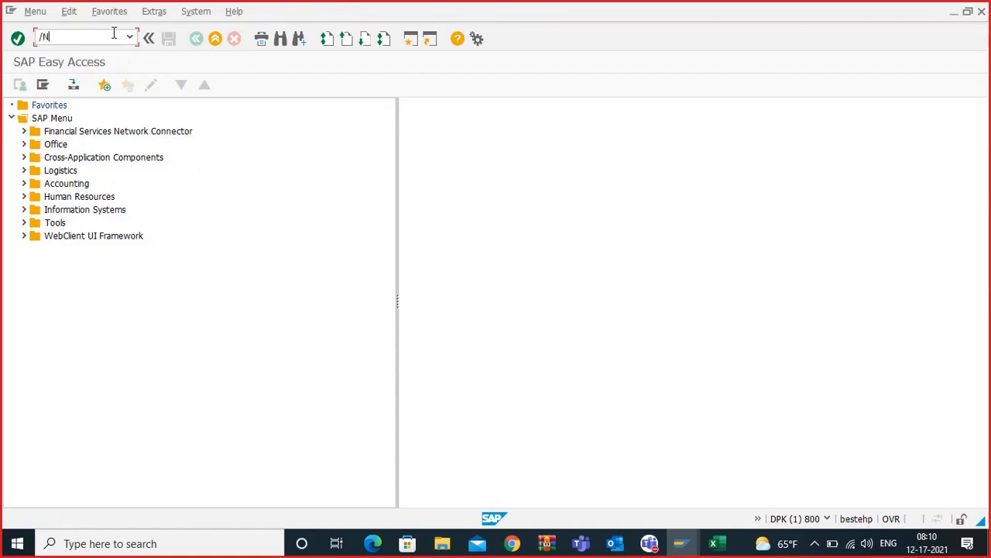
Step: Open the SAP Reference IMG with transaction /NSPRO and expand Enterprise Structure, Definition, down to the Controlling activities
type("/NSPRO")
key("Return")
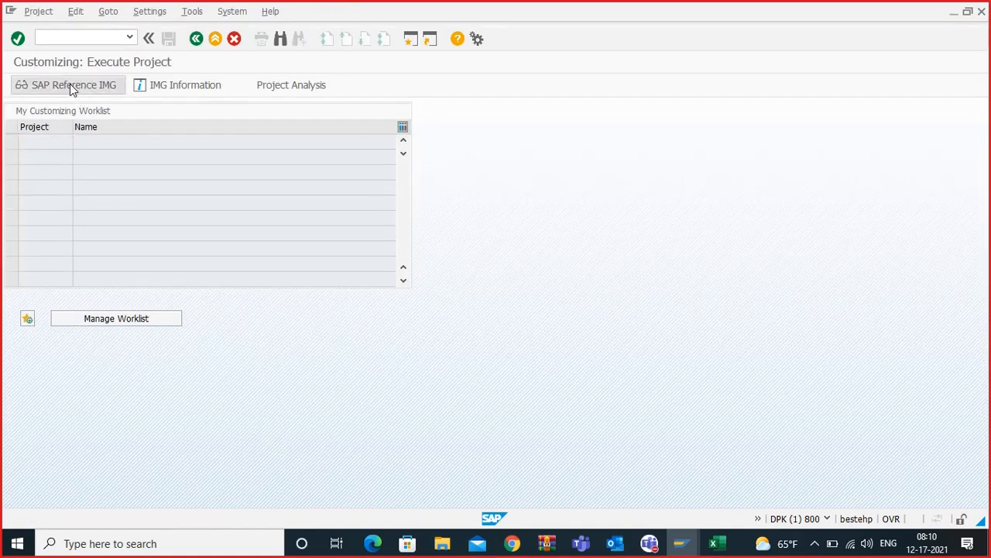
left_click(69, 87)
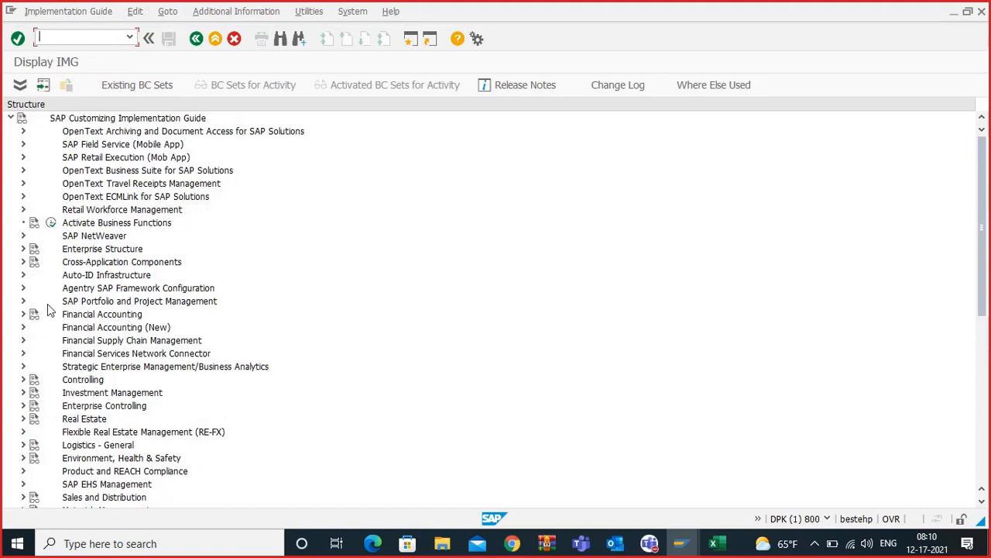
left_click(22, 249)
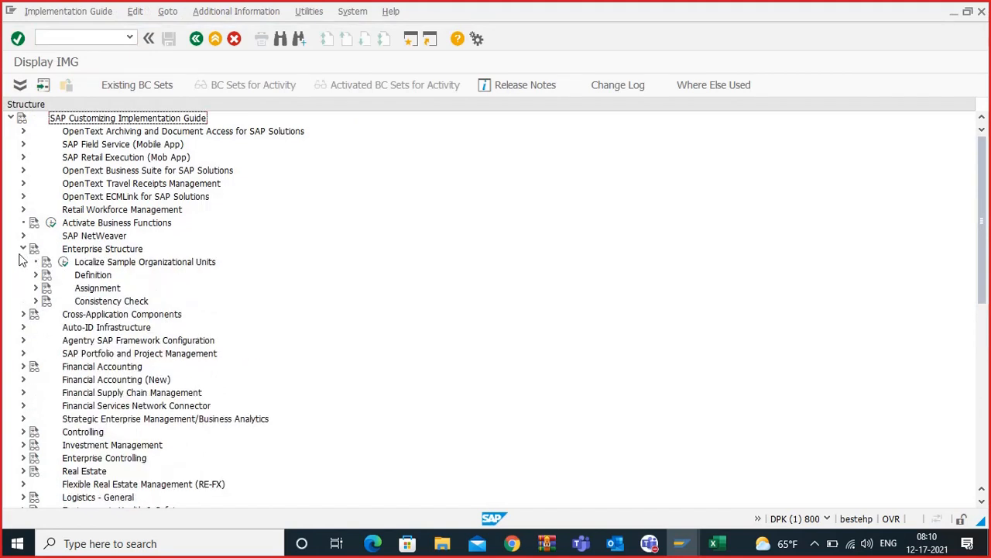
left_click(35, 275)
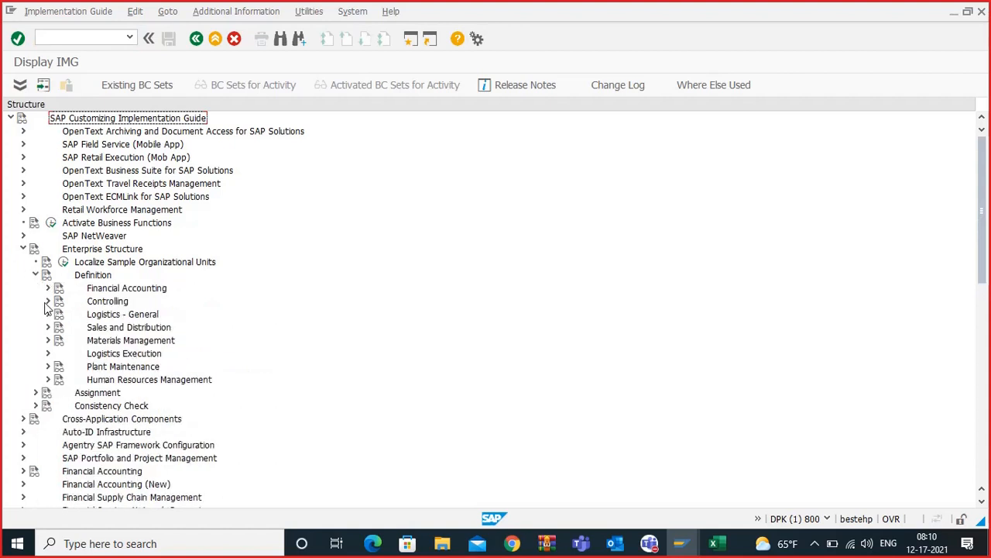
left_click(48, 301)
scroll(190, 327, "down", 1)
scroll(190, 327, "down", 1)
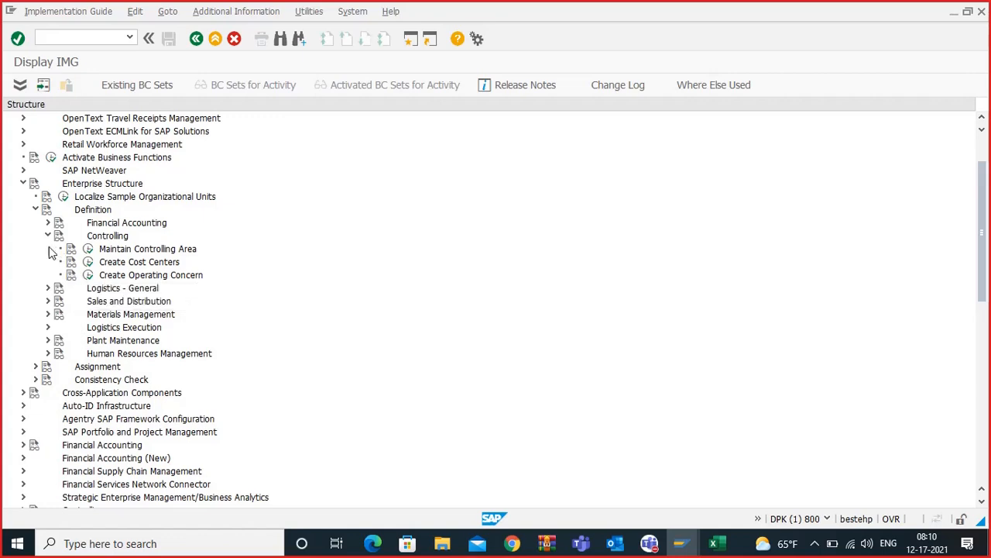
Step: Switch to the Excel notes and enter the heading Assignment in cell C25 of the day5 sheet
mouse_move(734, 544)
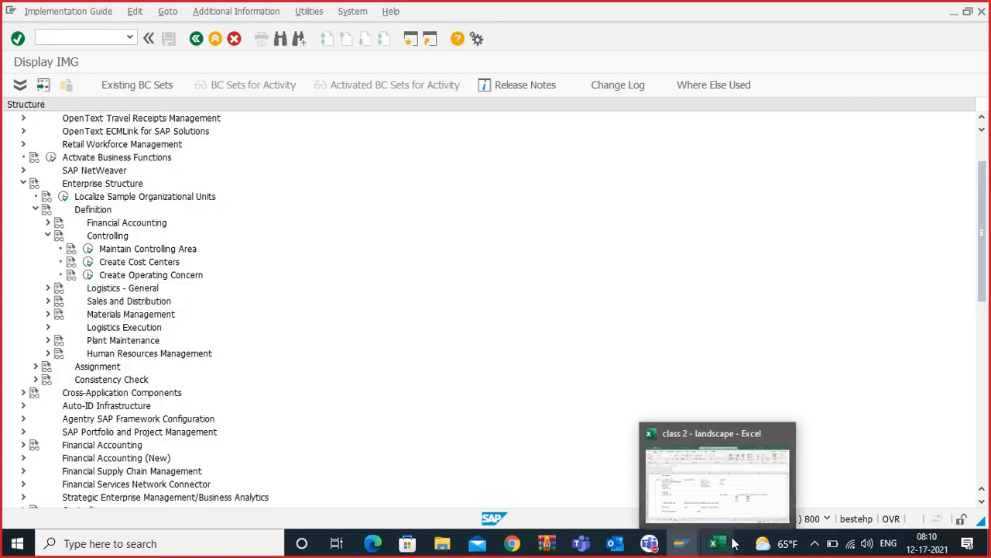
left_click(719, 477)
scroll(388, 306, "down", 2)
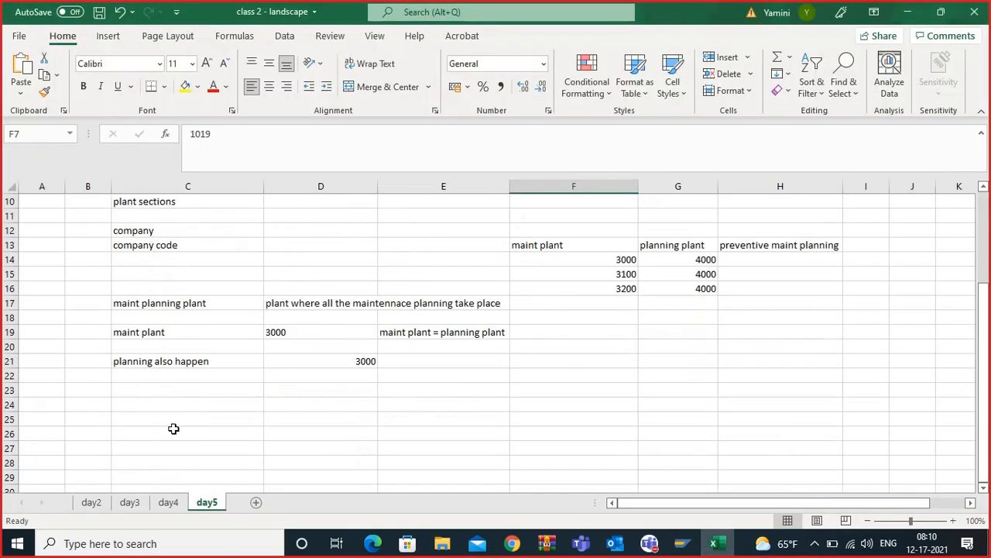
left_click(162, 419)
type("A")
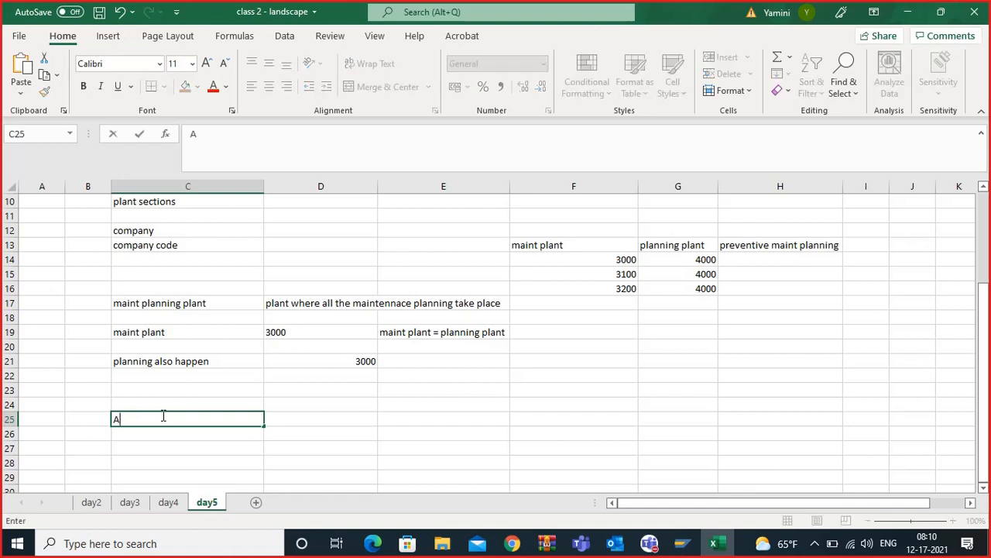
type("ssignment")
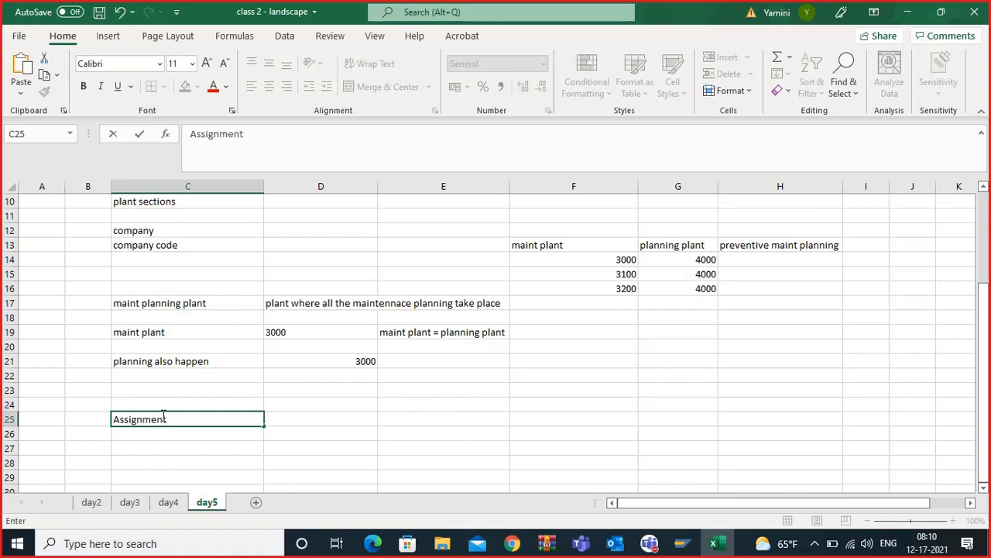
left_click(305, 444)
left_click(216, 405)
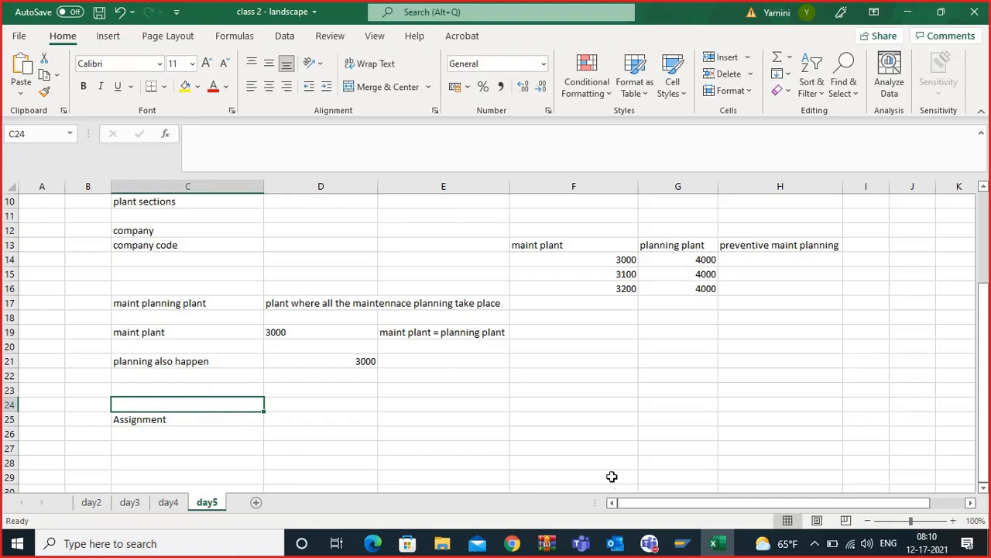
Step: Switch back to the SAP implementation guide and open Assign company code to company under Enterprise Structure, Assignment, Financial Accounting
mouse_move(681, 543)
left_click(709, 465)
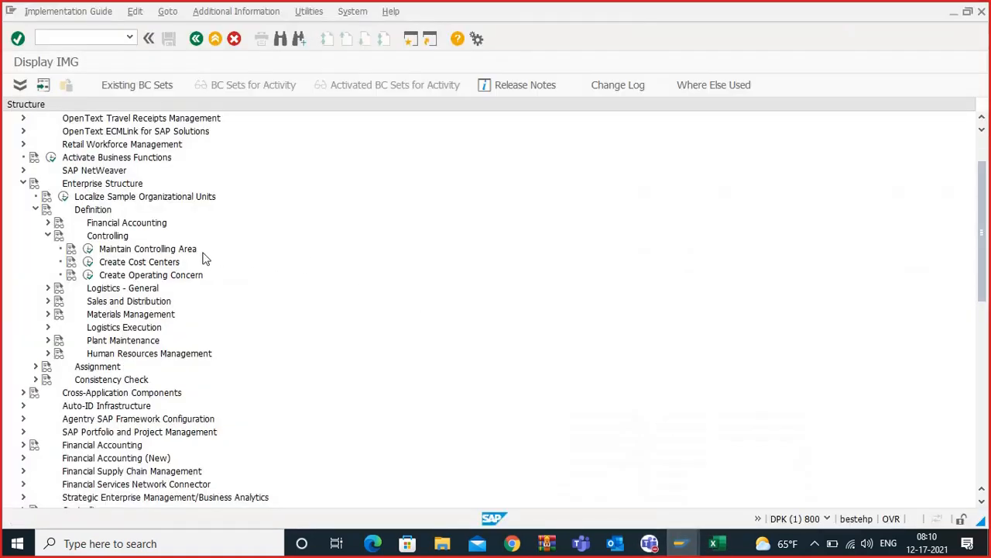
scroll(205, 258, "up", 1)
left_click(22, 223)
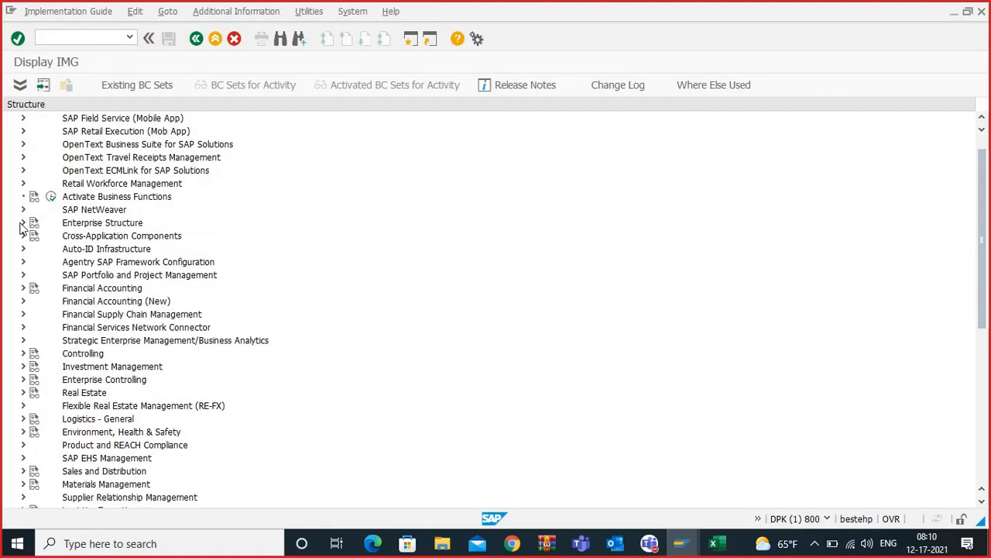
left_click(22, 222)
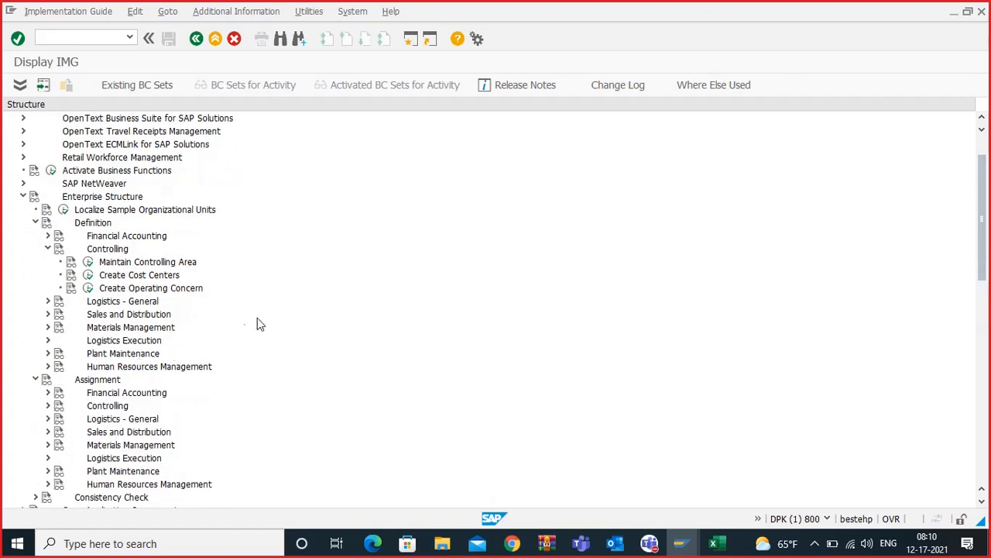
scroll(259, 324, "down", 2)
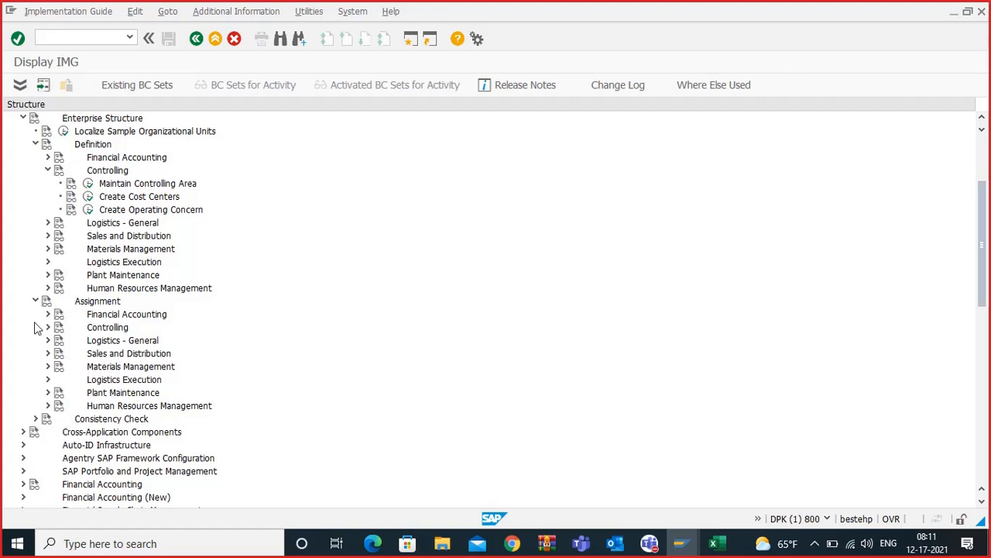
left_click(48, 314)
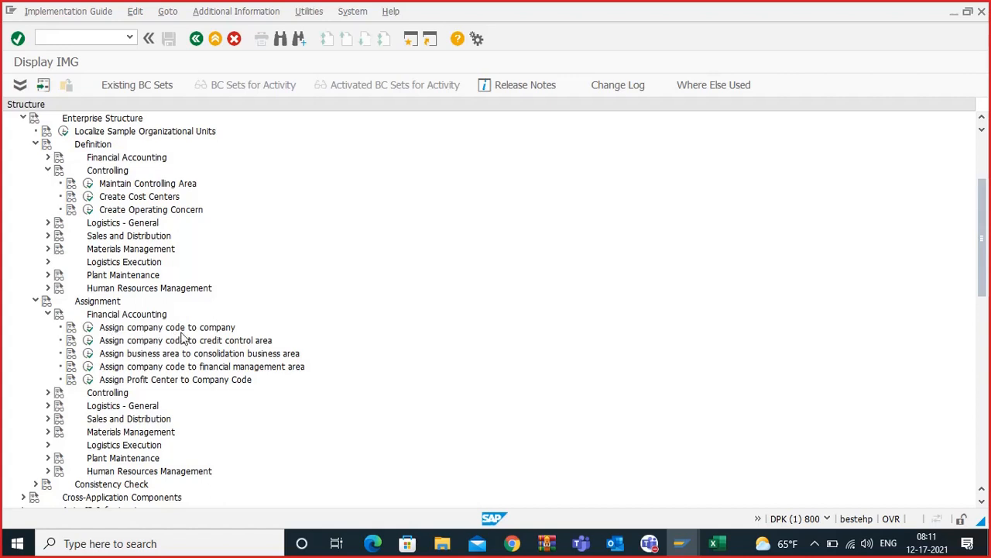
left_click(87, 327)
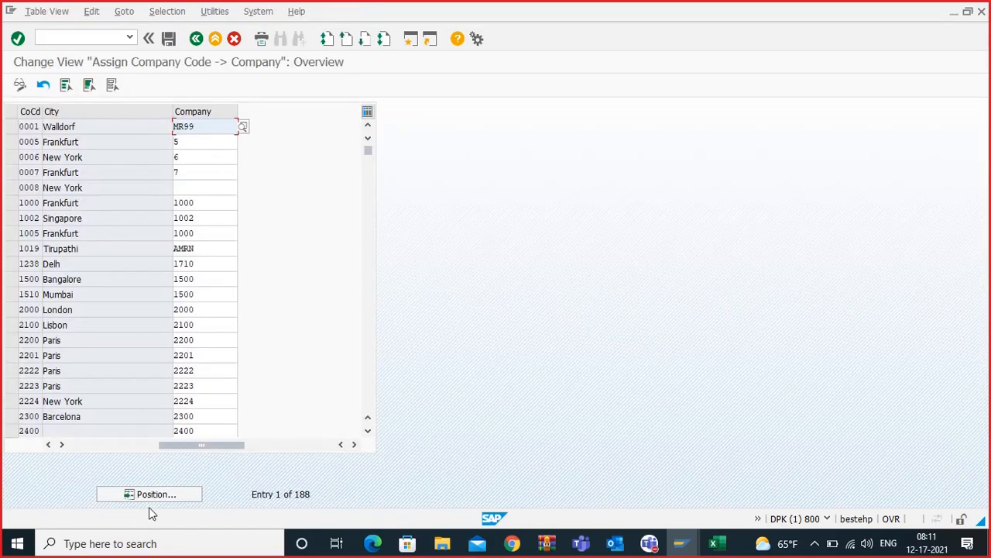
Step: Check the company assigned to company code 1019, save the assignment table and return to the implementation guide
left_click(150, 494)
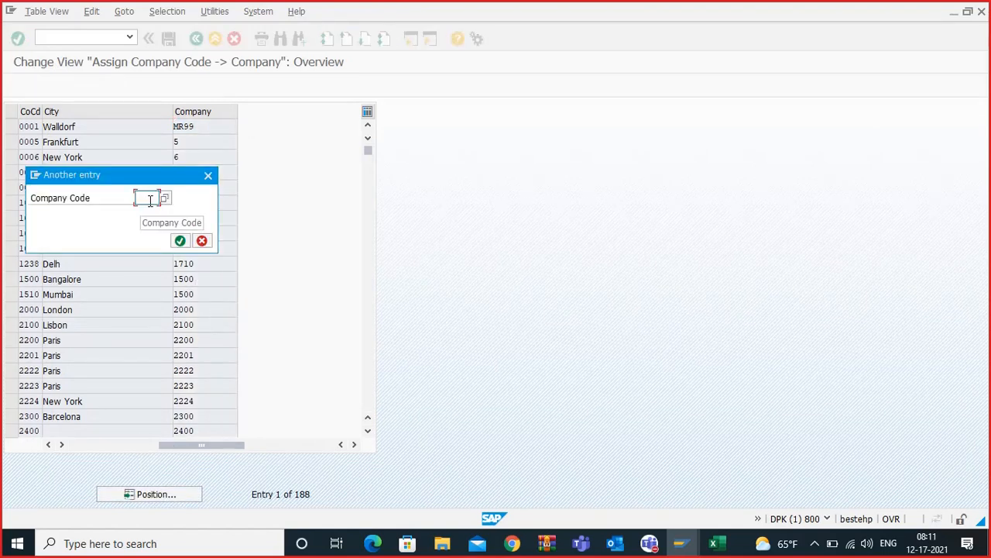
type("1019")
key("Return")
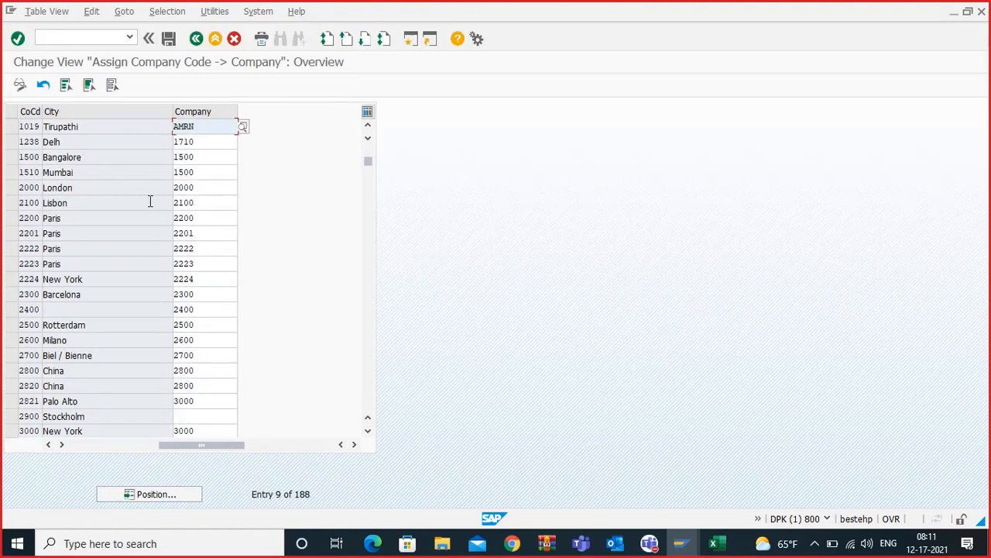
left_click_drag(199, 129, 180, 122)
left_click(169, 38)
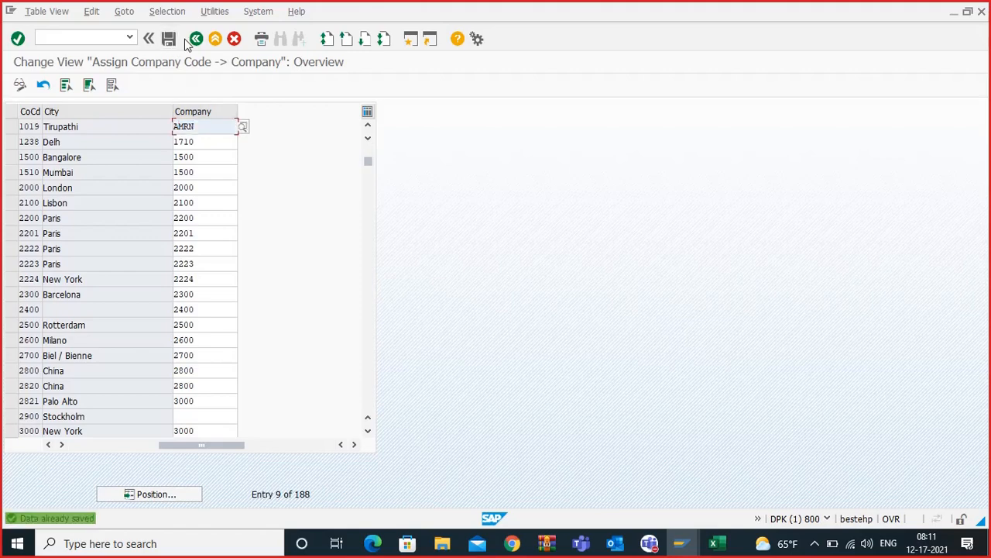
left_click(197, 39)
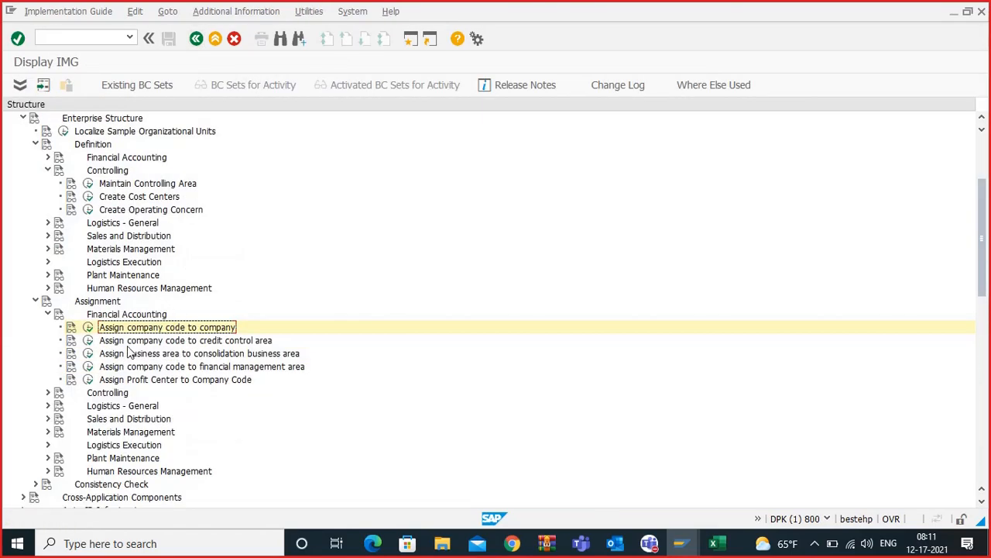
Step: Open the Controlling activity for assigning company codes to a controlling area and show the assigned company codes of controlling area 4300 India
left_click(48, 392)
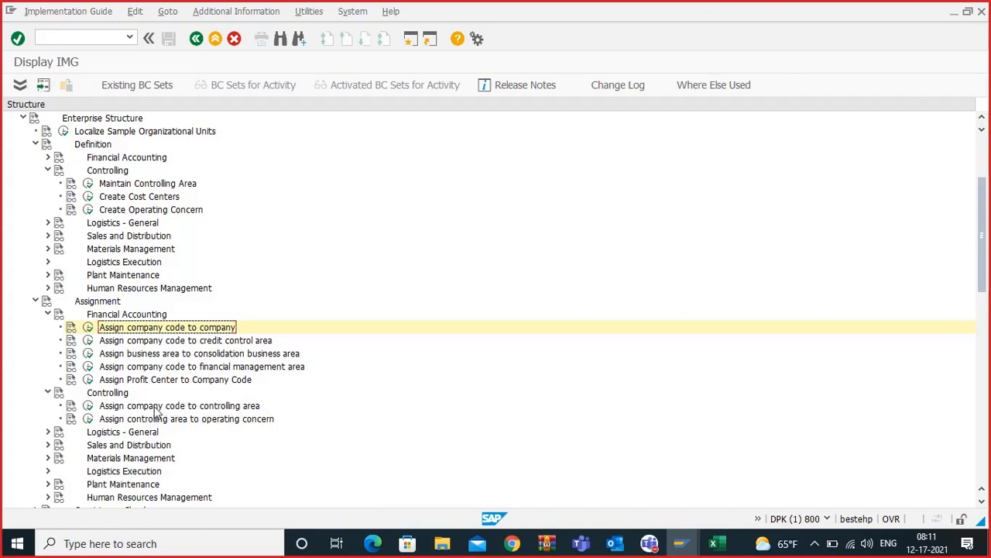
left_click(89, 411)
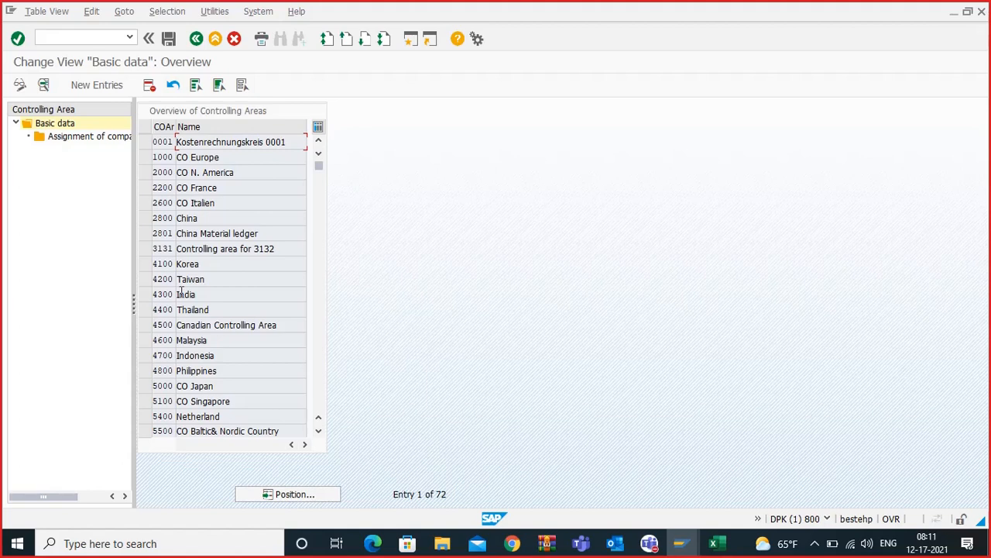
left_click(145, 294)
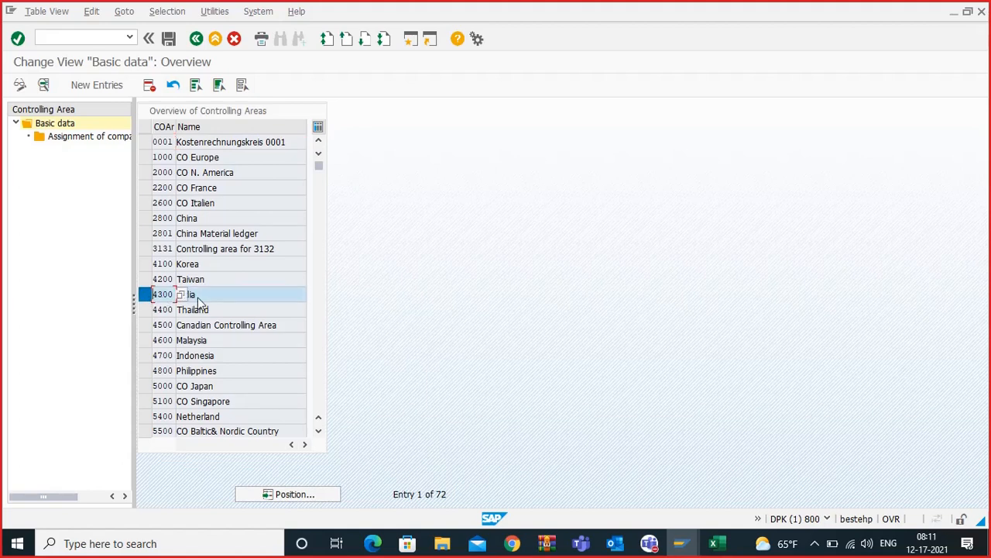
left_click(87, 137)
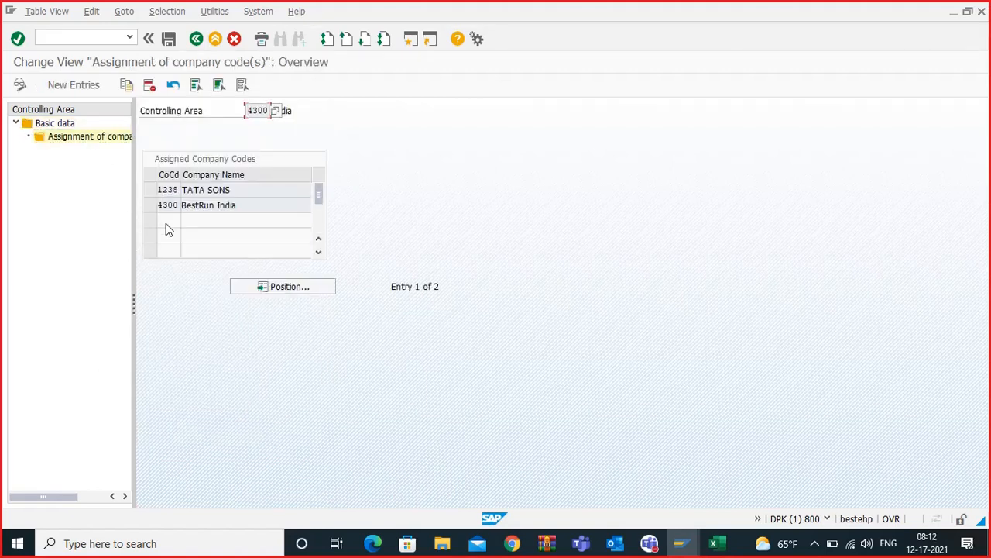
Step: Add company code 1019 as a new entry to the company codes assigned to controlling area 4300
left_click(85, 87)
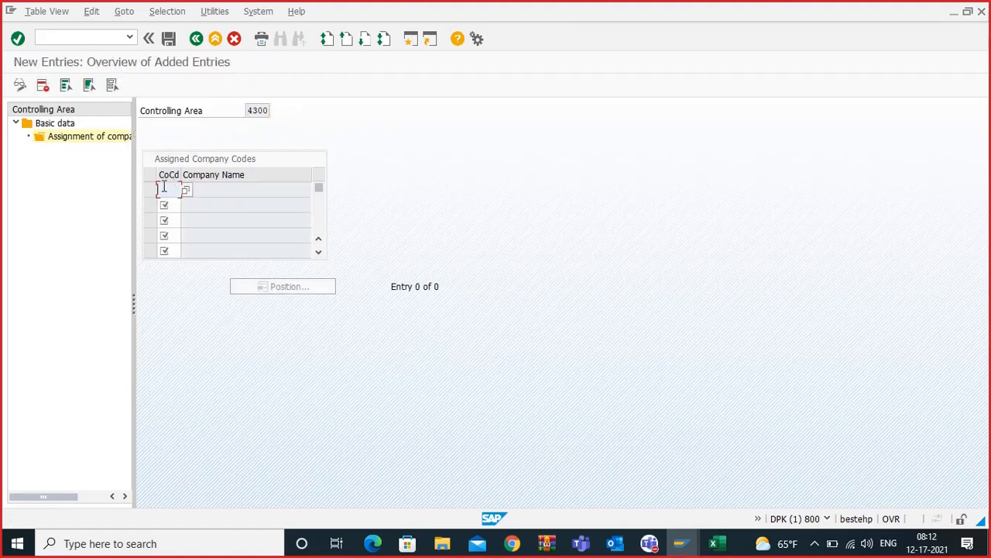
type("1019")
key("Return")
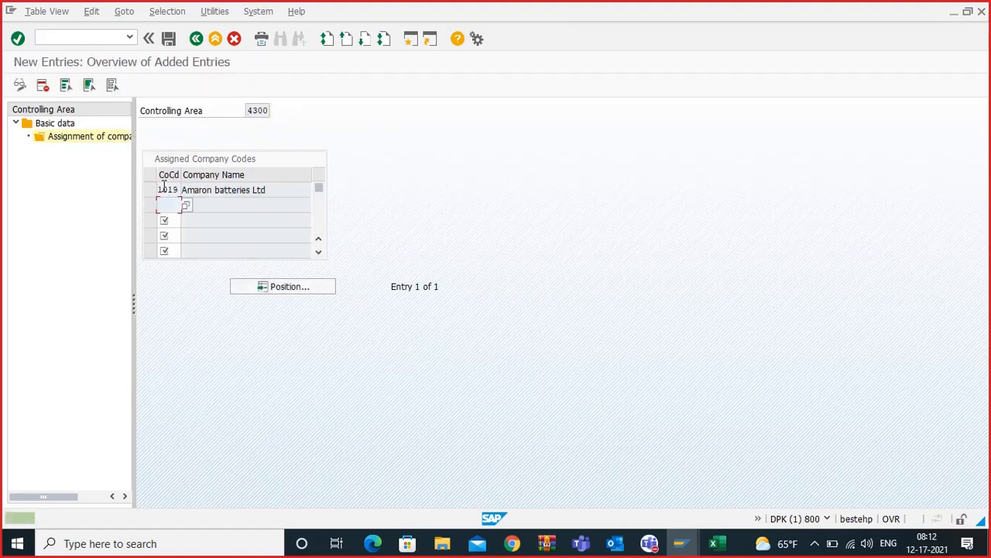
left_click(222, 193)
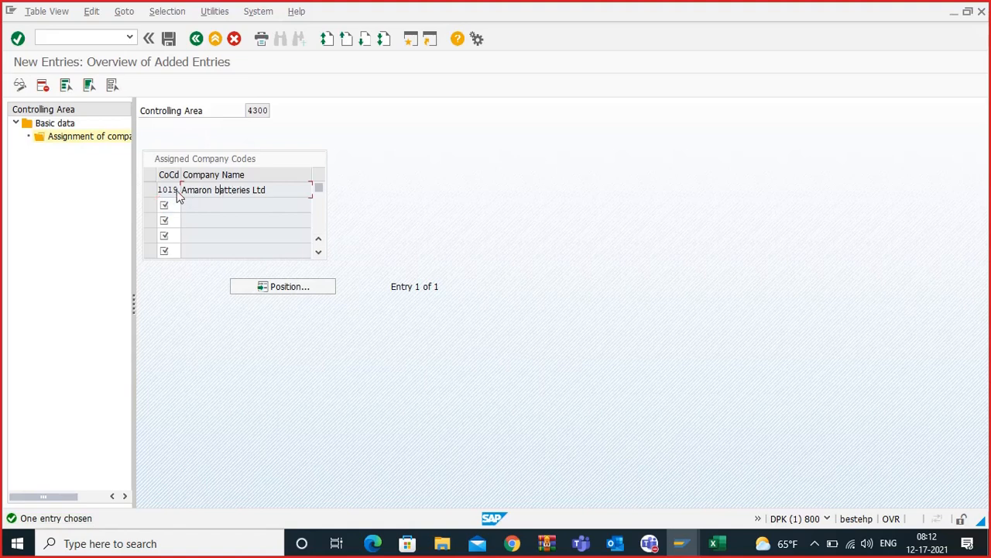
Step: Save the controlling area assignment, confirm the customizing request and return to the implementation guide
left_click(168, 38)
left_click(155, 240)
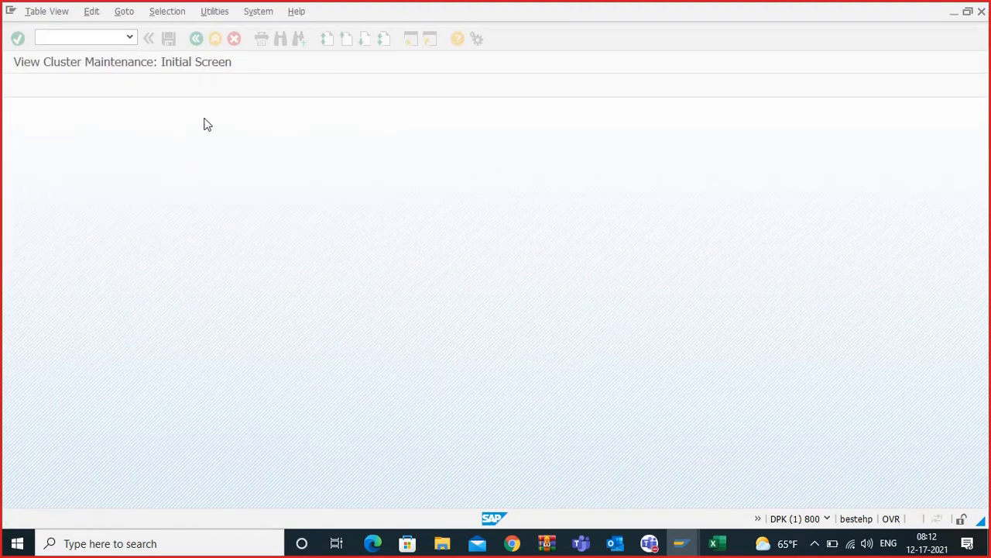
left_click(195, 40)
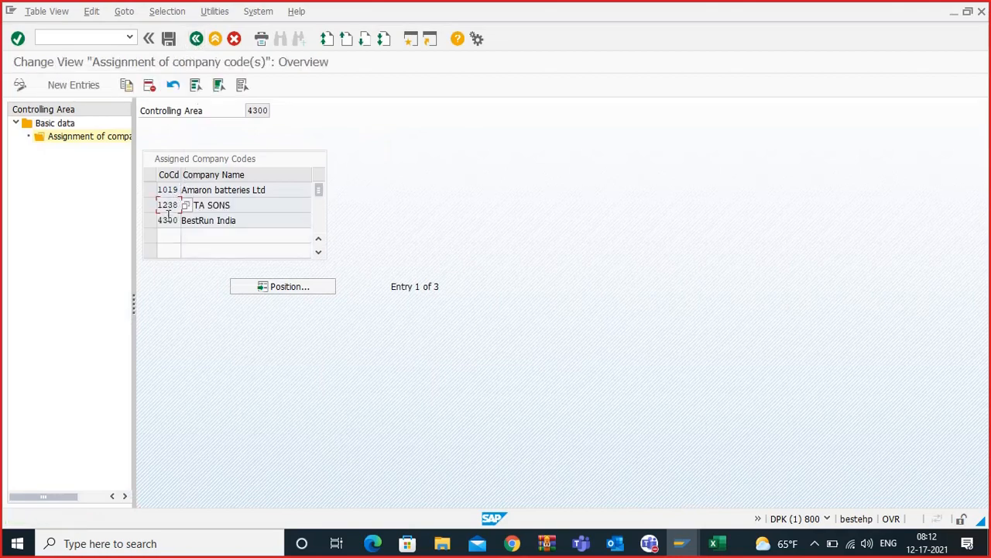
left_click(197, 41)
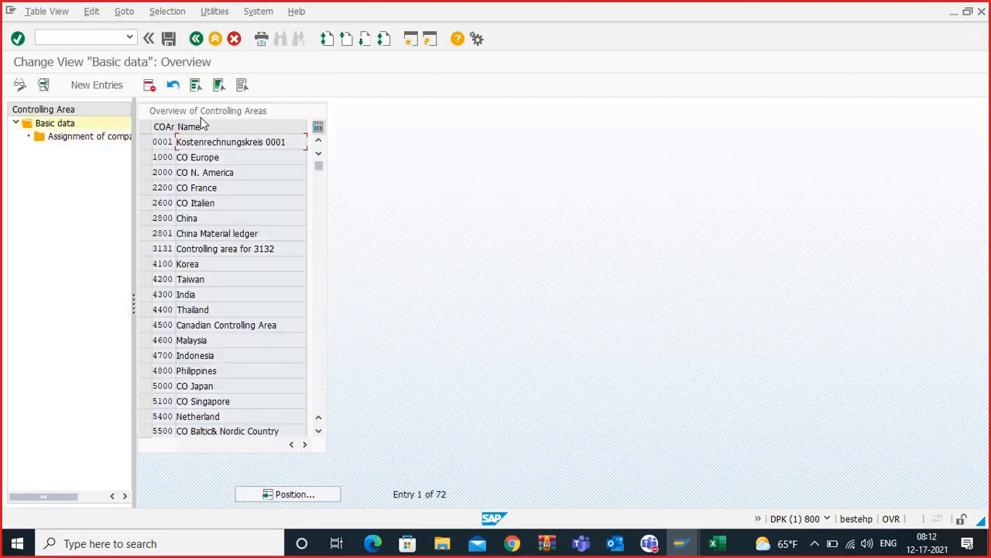
left_click(197, 39)
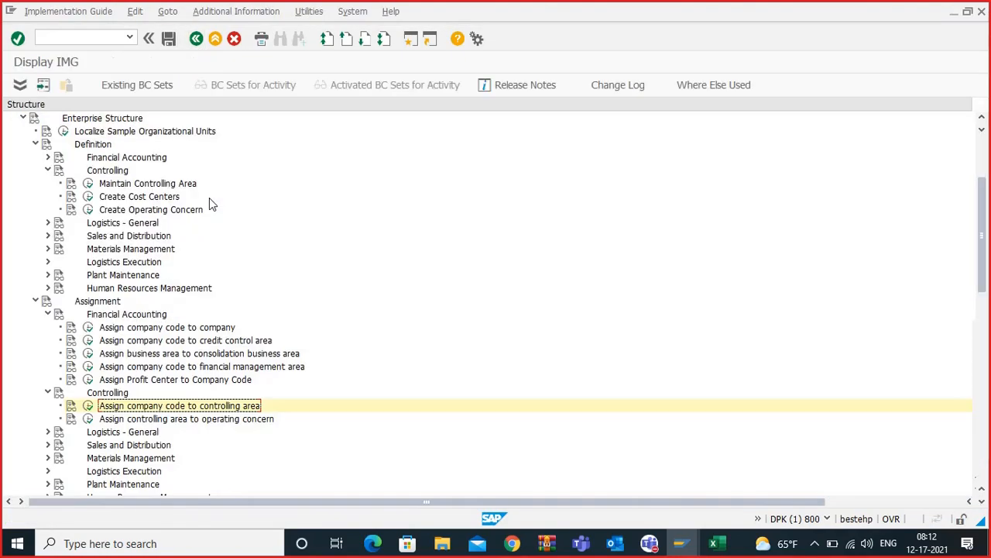
Step: Open the Logistics - General activity for assigning plants to company codes and look up plant AMR1
scroll(167, 267, "down", 3)
scroll(166, 267, "down", 3)
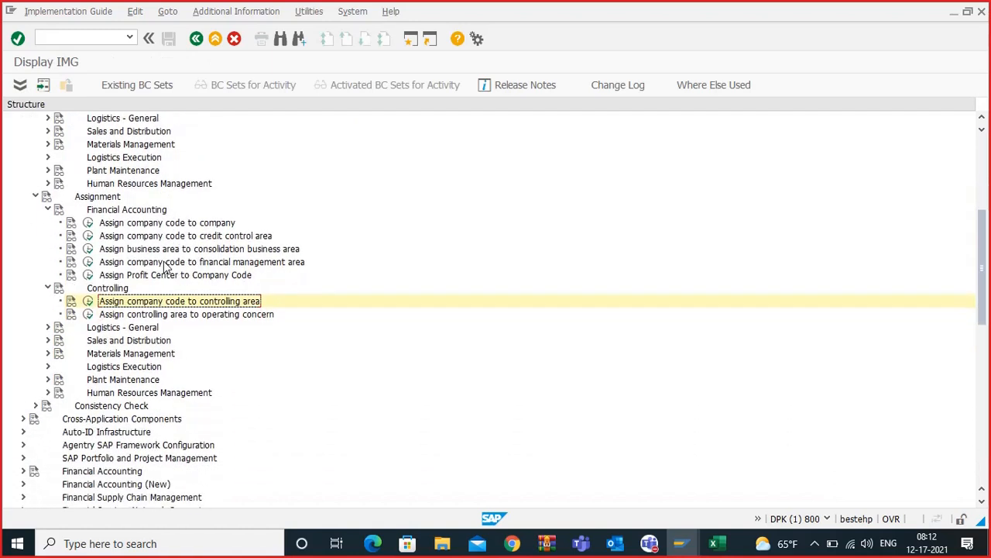
left_click(47, 302)
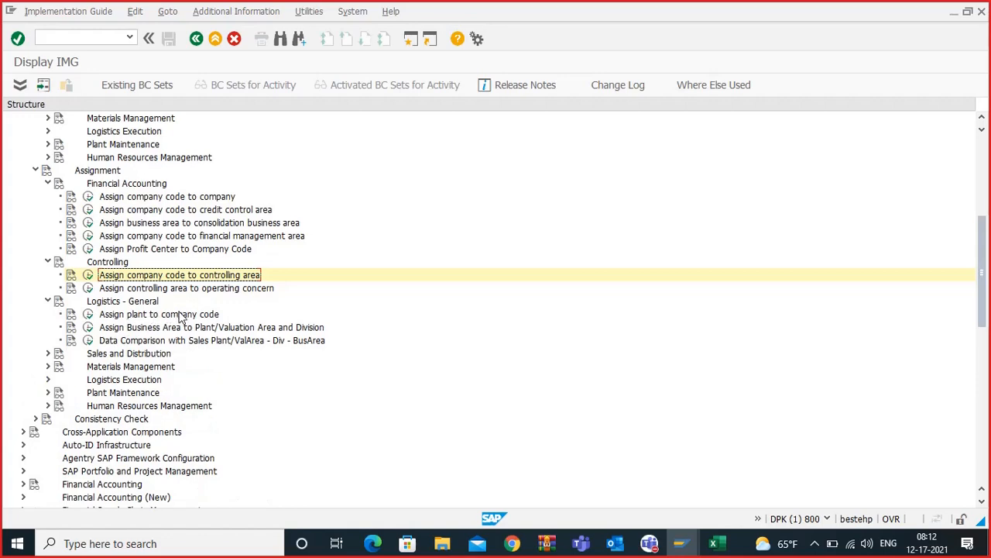
left_click(88, 315)
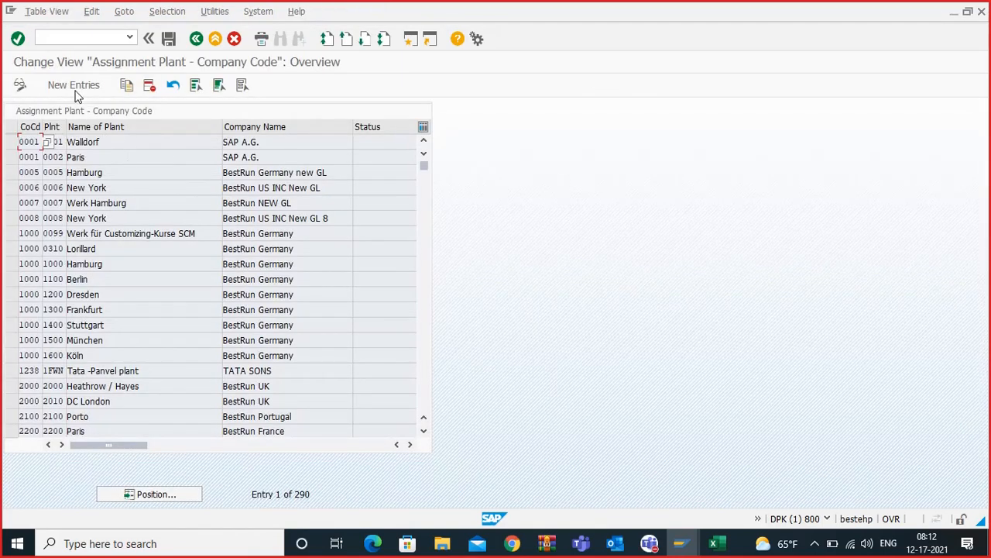
left_click(160, 494)
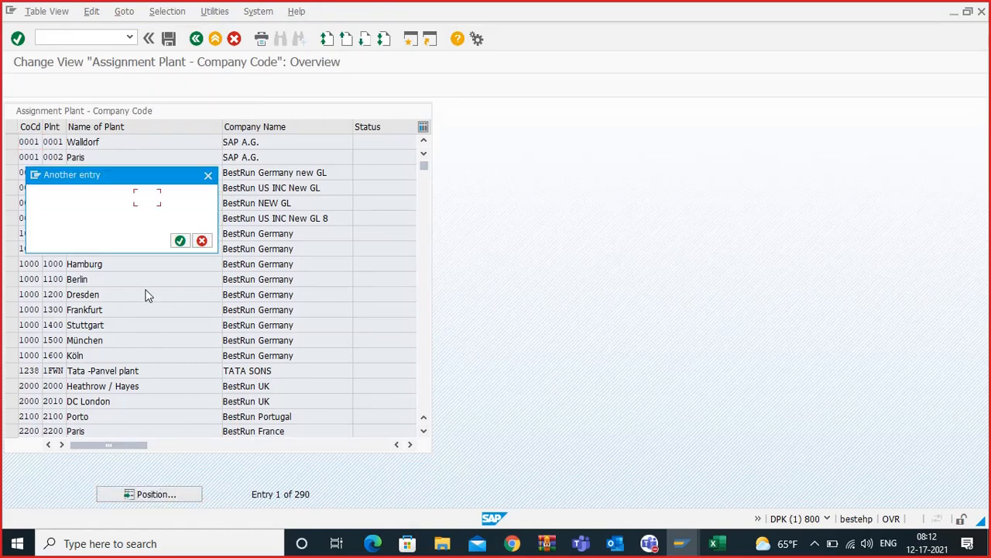
type("am")
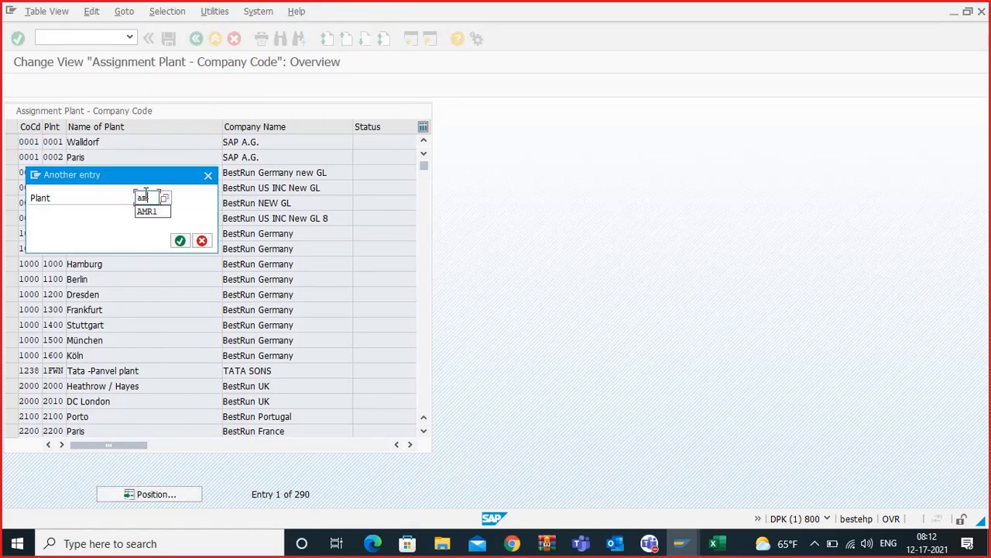
type("r1")
key("Return")
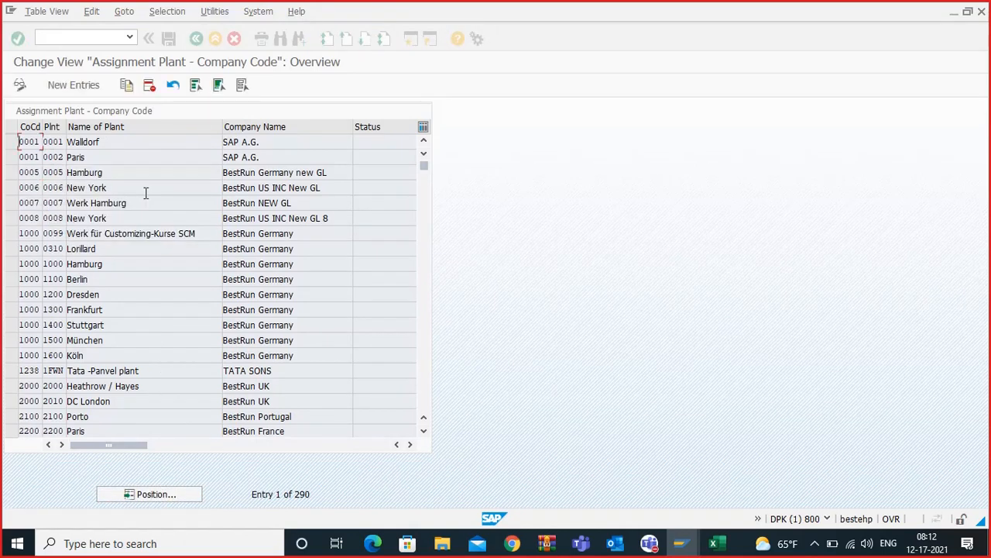
Step: Create a new plant assignment entry linking company code 1019 to plant AMR1
left_click(92, 87)
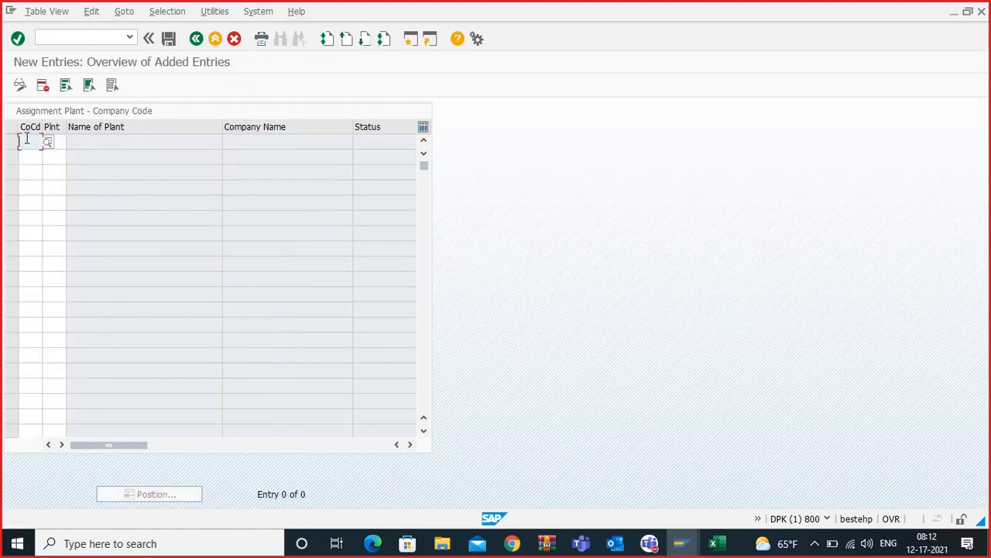
type("1019")
key("Tab")
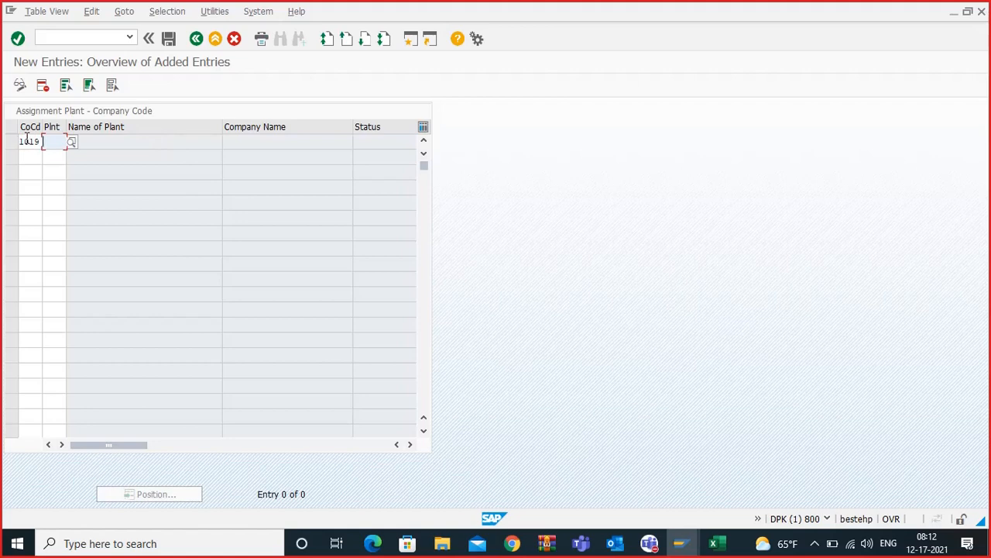
type("AM")
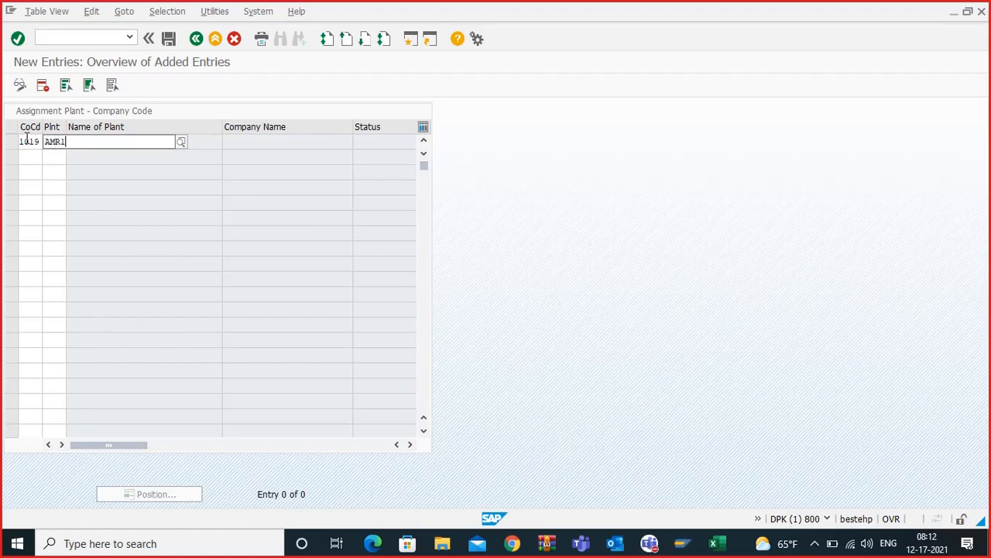
type("R1")
key("Return")
left_click(151, 140)
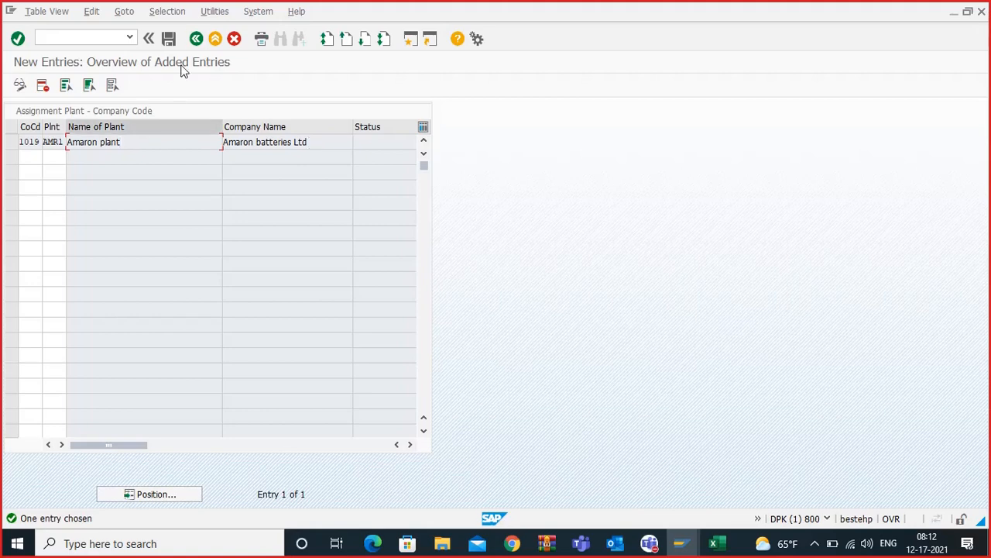
Step: Save the plant assignment to the proposed customizing request and return to the implementation guide
left_click(170, 38)
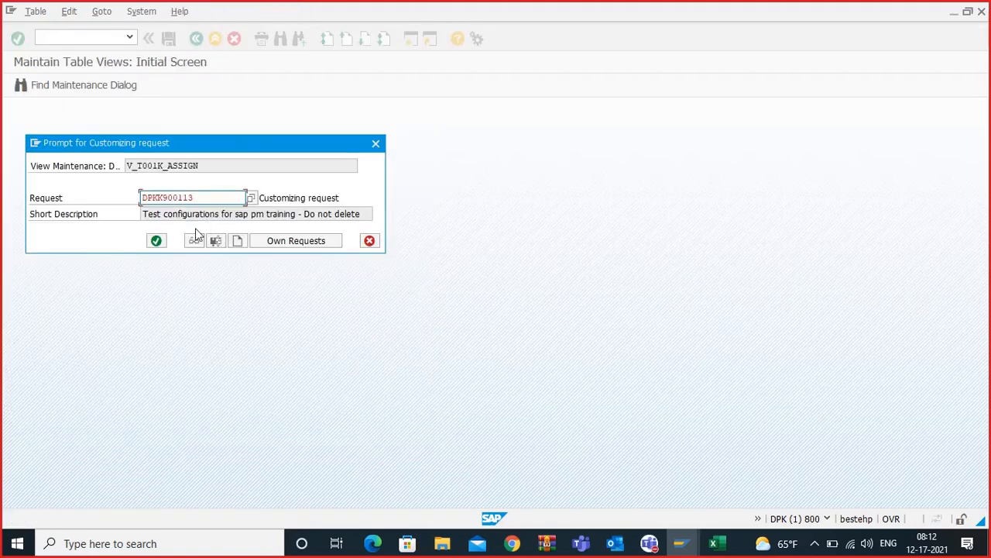
left_click(155, 240)
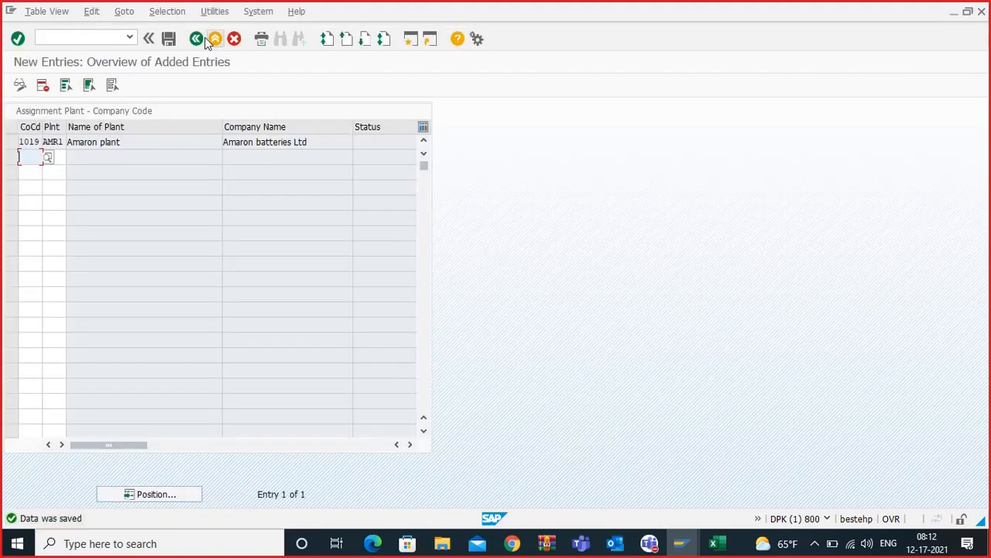
left_click(198, 39)
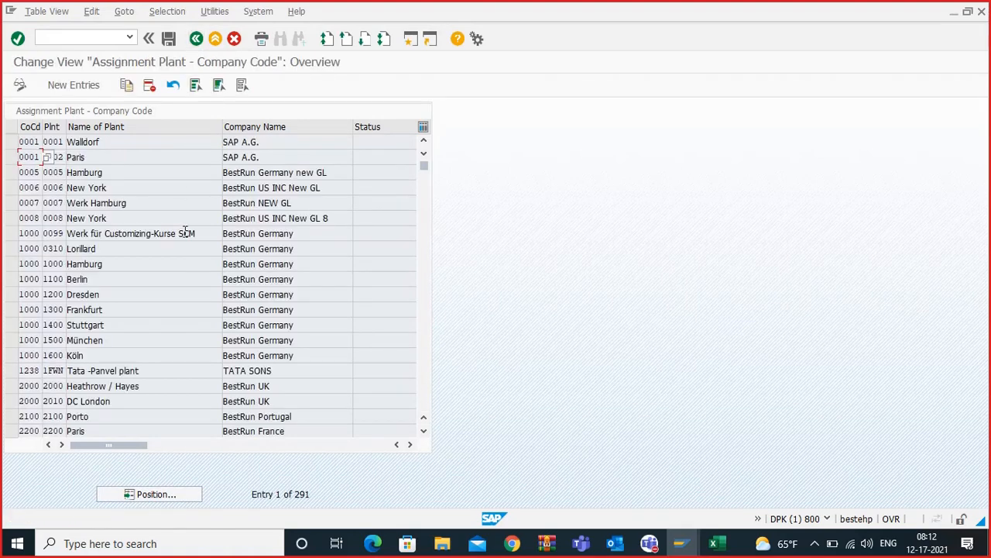
left_click(197, 39)
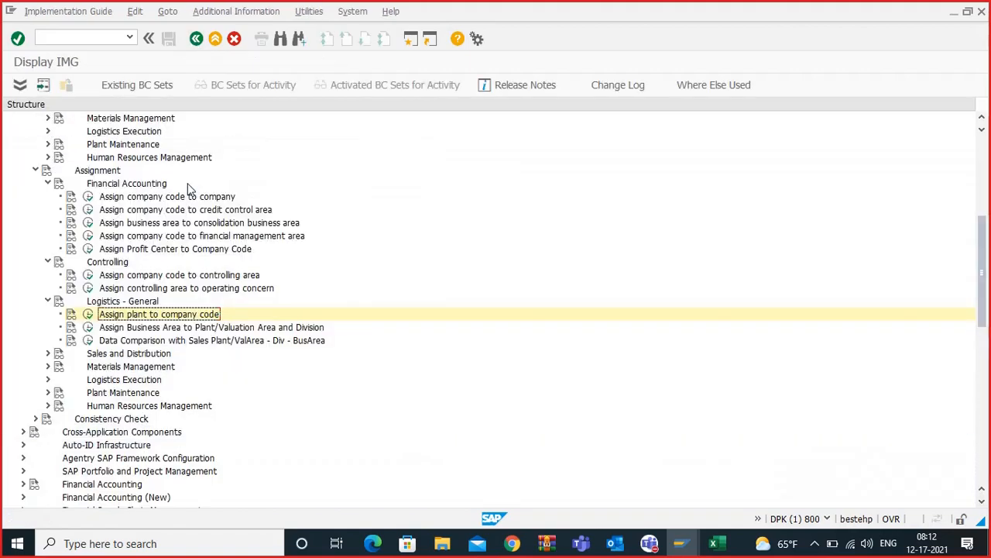
Step: Expand the Materials Management and Plant Maintenance assignments and open the activity assigning a maintenance planning plant to a maintenance plant
left_click(47, 367)
scroll(167, 363, "down", 1)
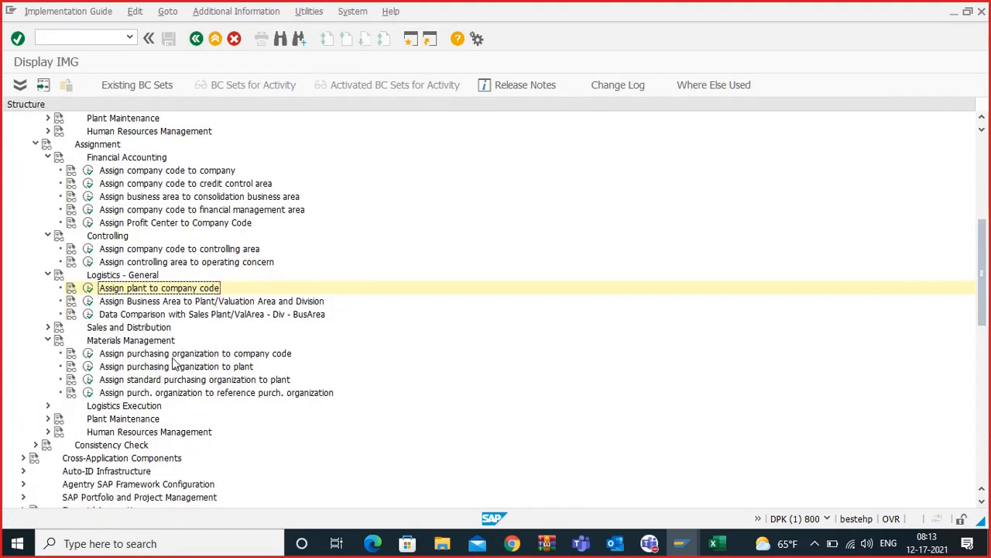
left_click(47, 419)
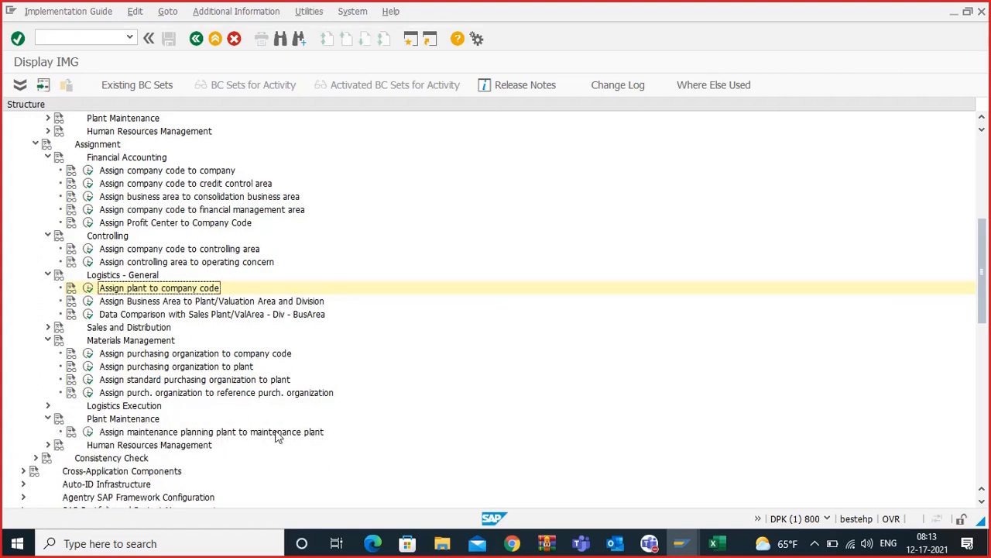
left_click(88, 432)
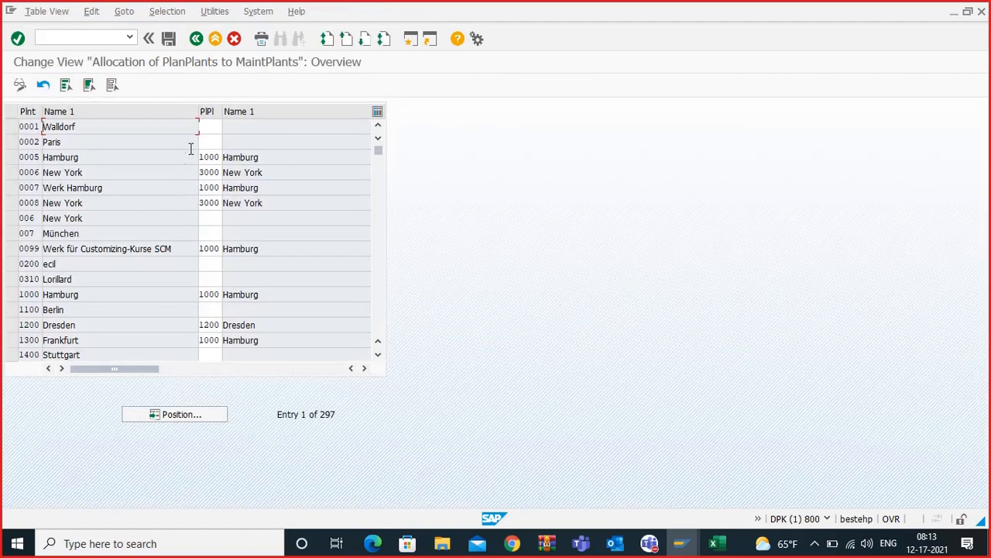
Step: Locate maintenance plant AMR1 in the allocation table and assign AMR1 as its planning plant
left_click(159, 415)
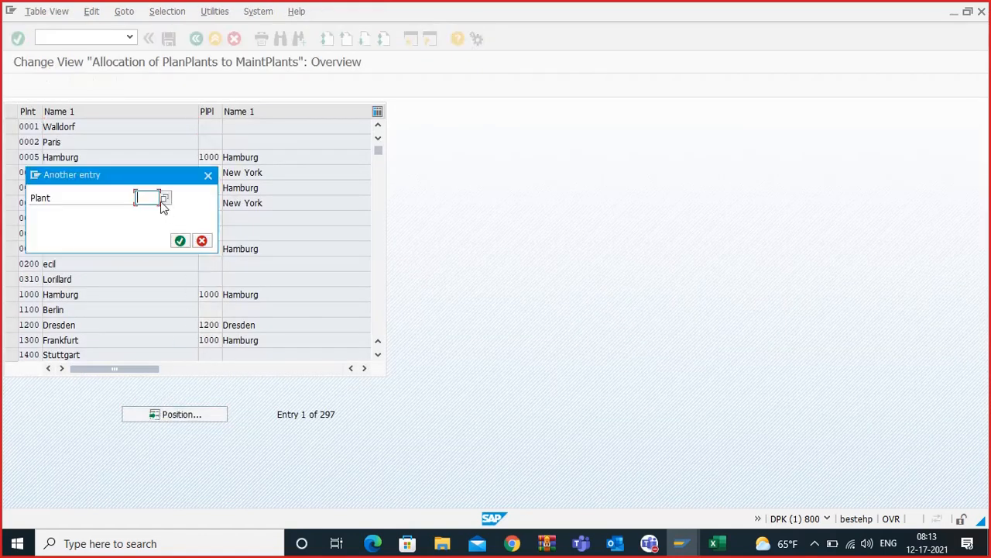
type("AMR")
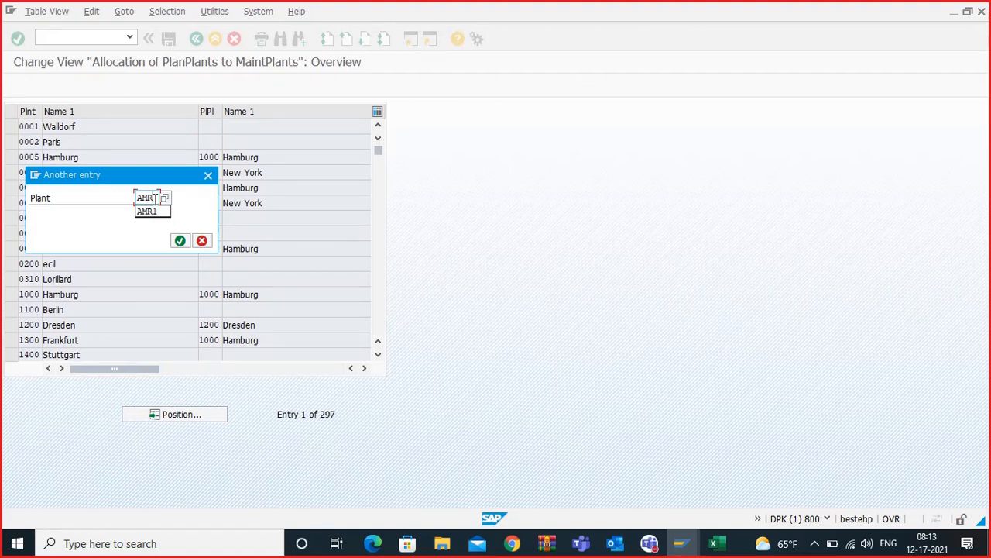
type("1")
key("Return")
left_click(216, 127)
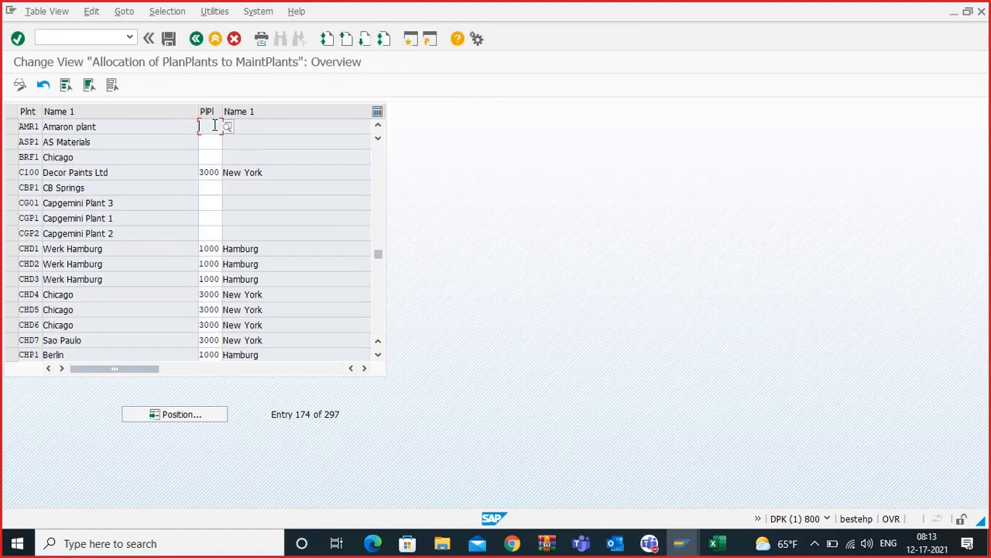
type("AM")
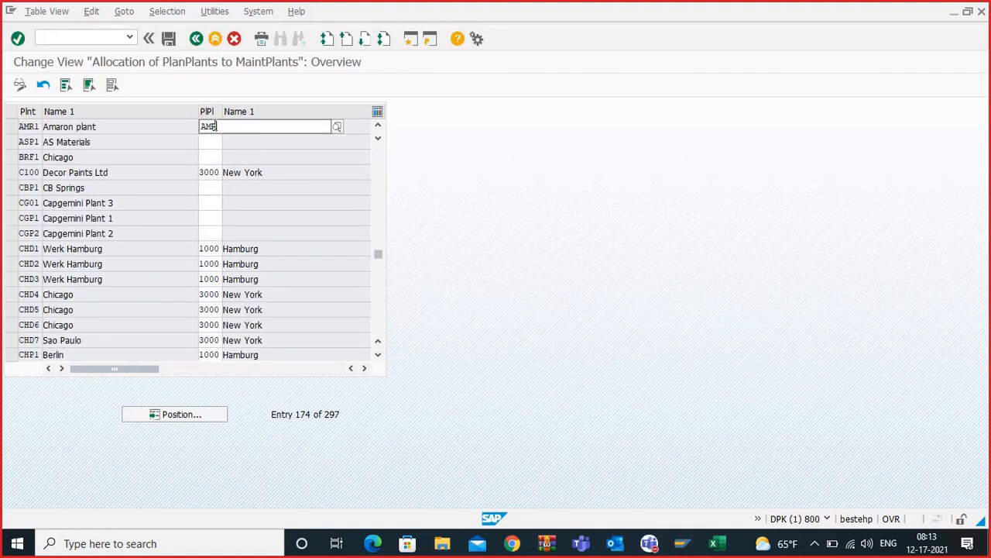
type("R1")
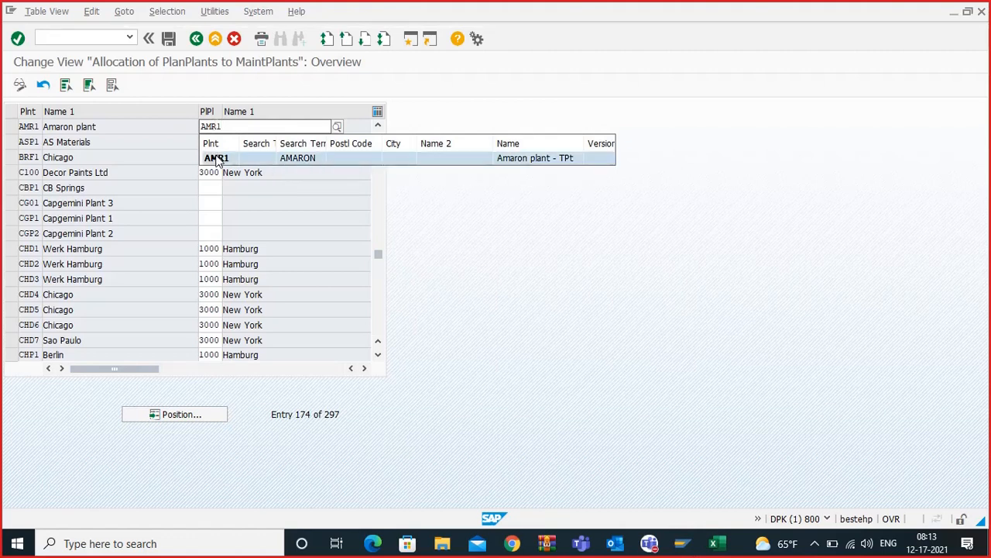
left_click(218, 158)
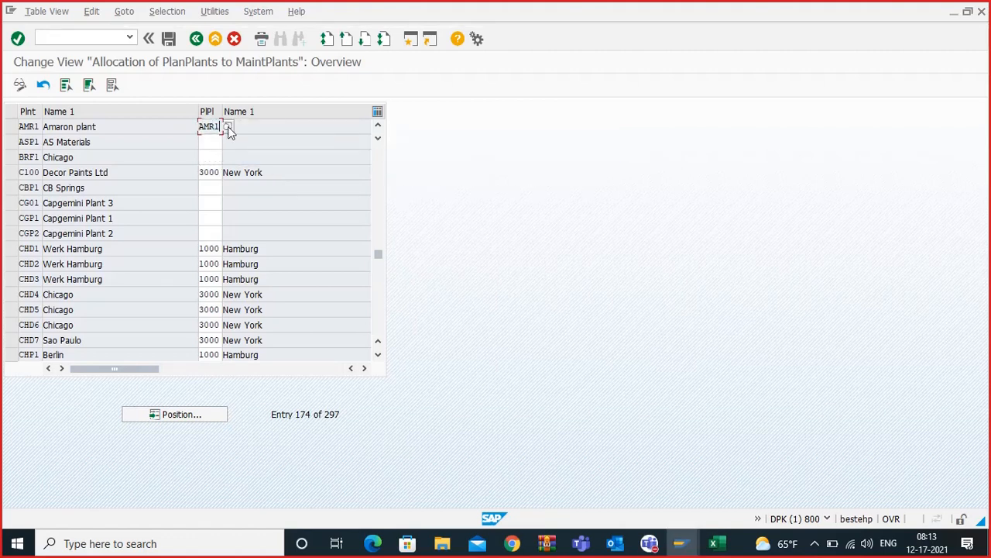
left_click(285, 127)
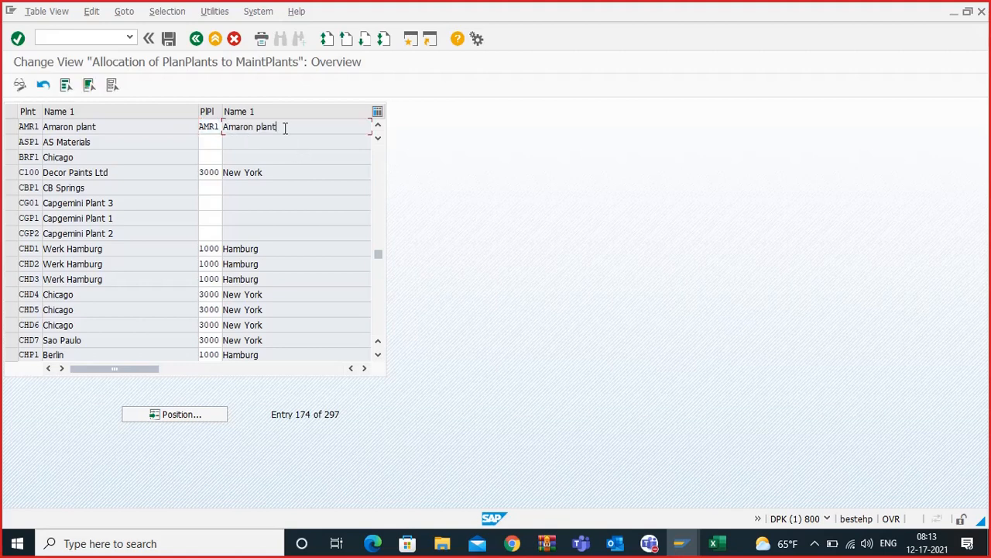
Step: Save the planning plant assignment to the proposed customizing request and return to the implementation guide
left_click(169, 38)
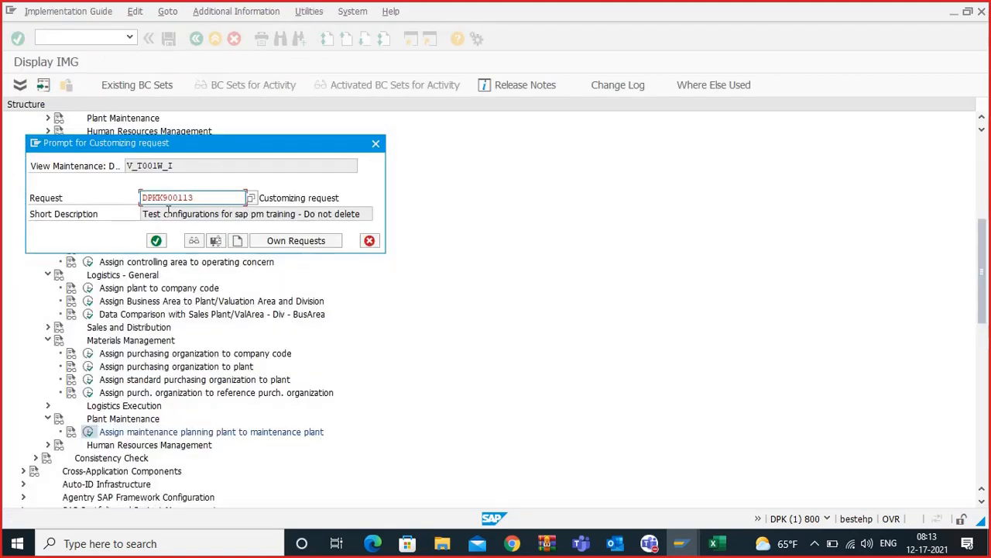
left_click(156, 241)
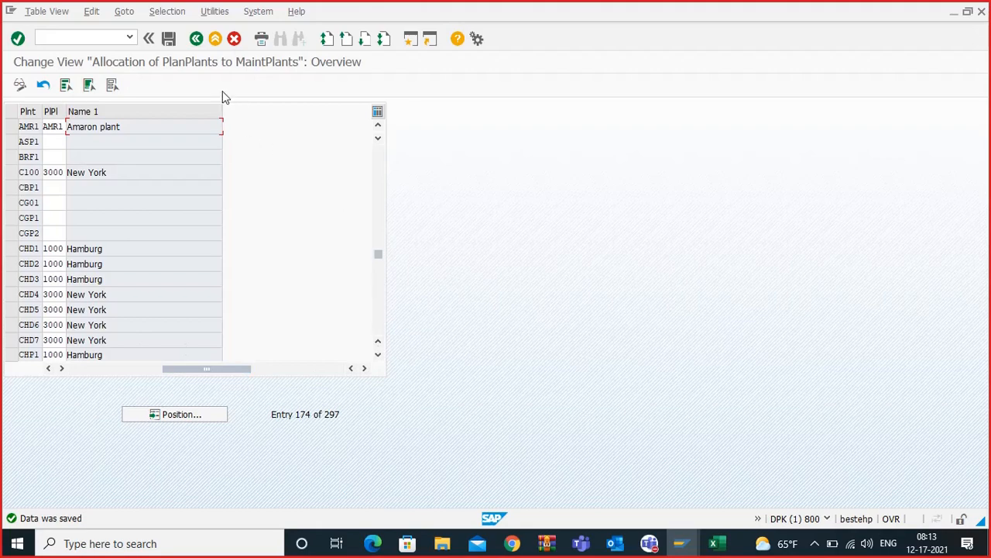
left_click(195, 40)
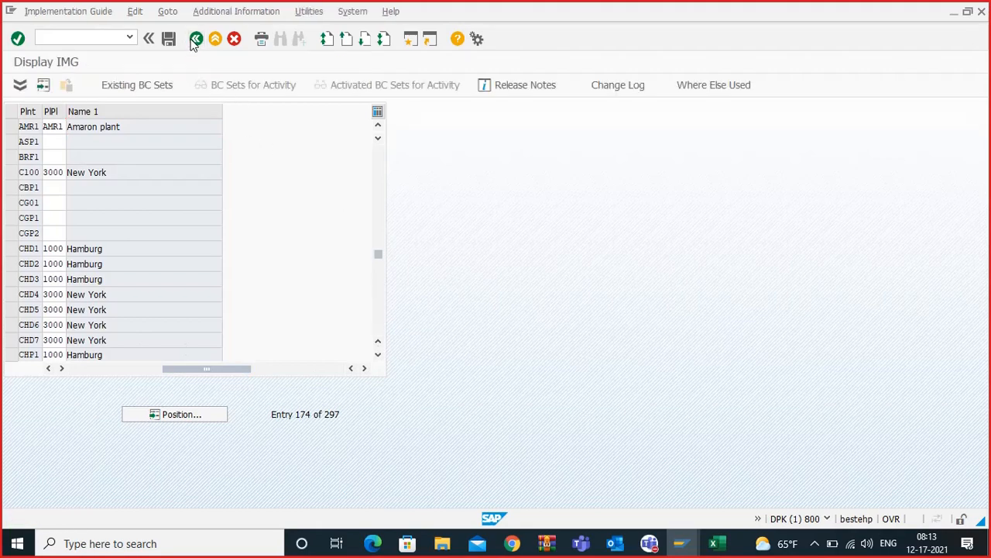
scroll(229, 335, "down", 2)
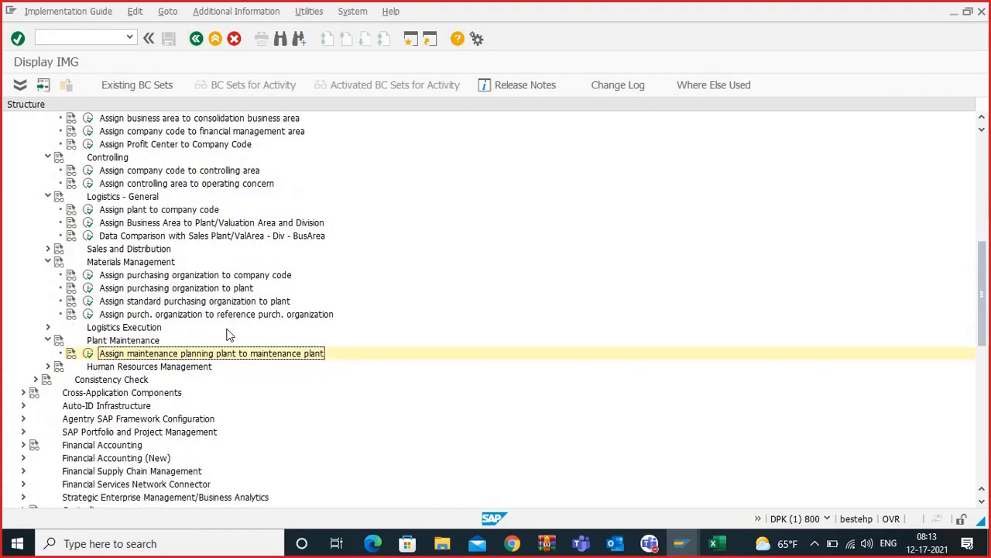
Step: Switch to the Excel notes, make the "Org structure" and "Assignment" headings on sheet day5 bold, and widen column D slightly
left_click(716, 542)
left_click(328, 398)
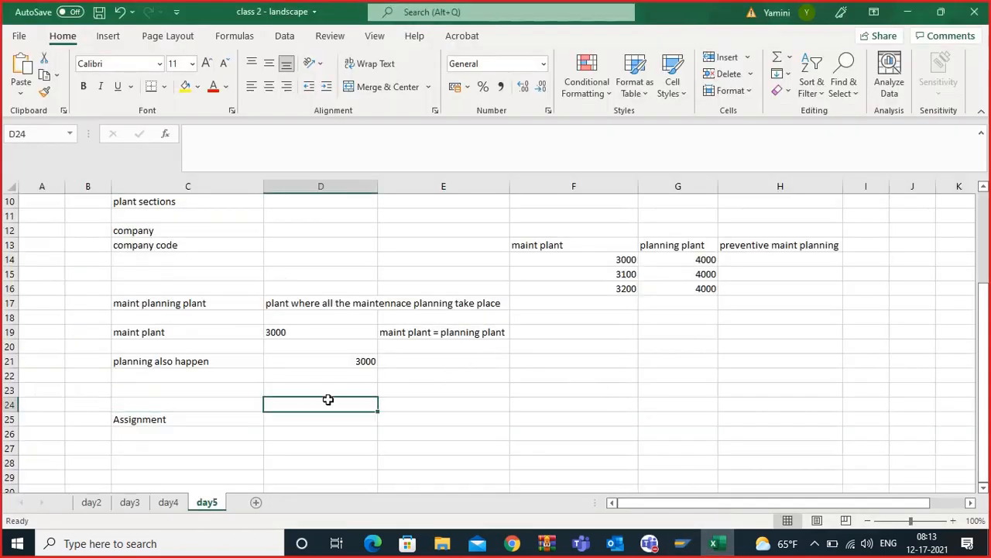
scroll(435, 320, "up", 3)
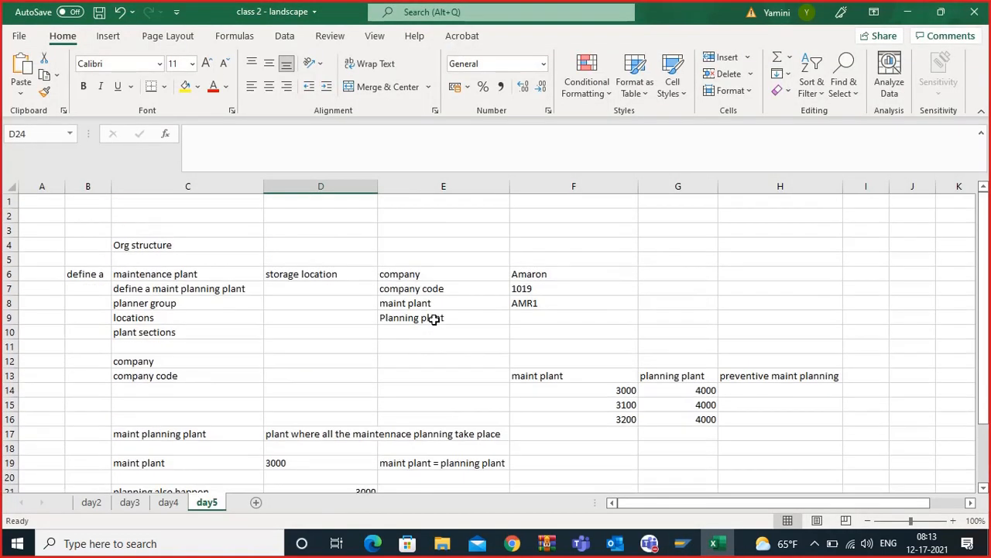
left_click(166, 246)
left_click(83, 86)
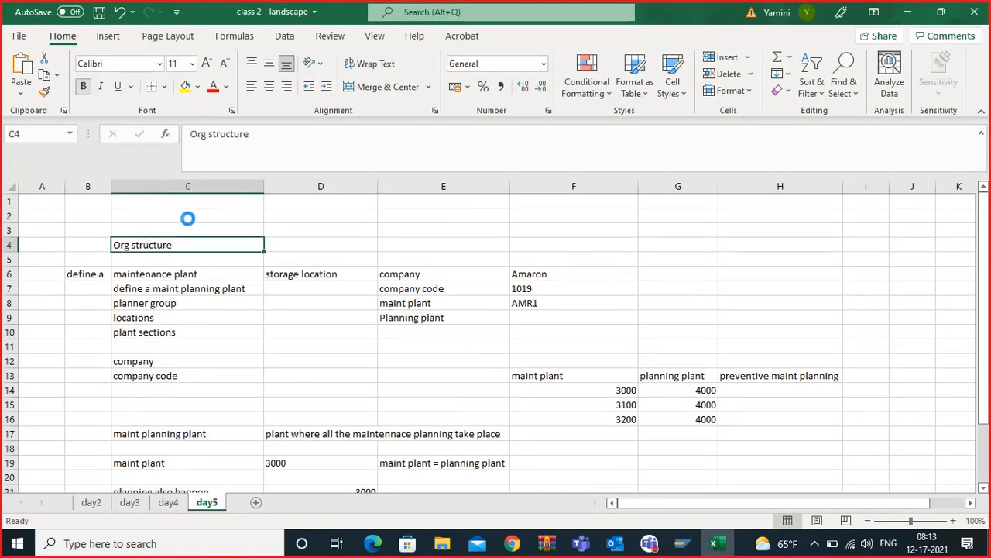
scroll(186, 221, "down", 2)
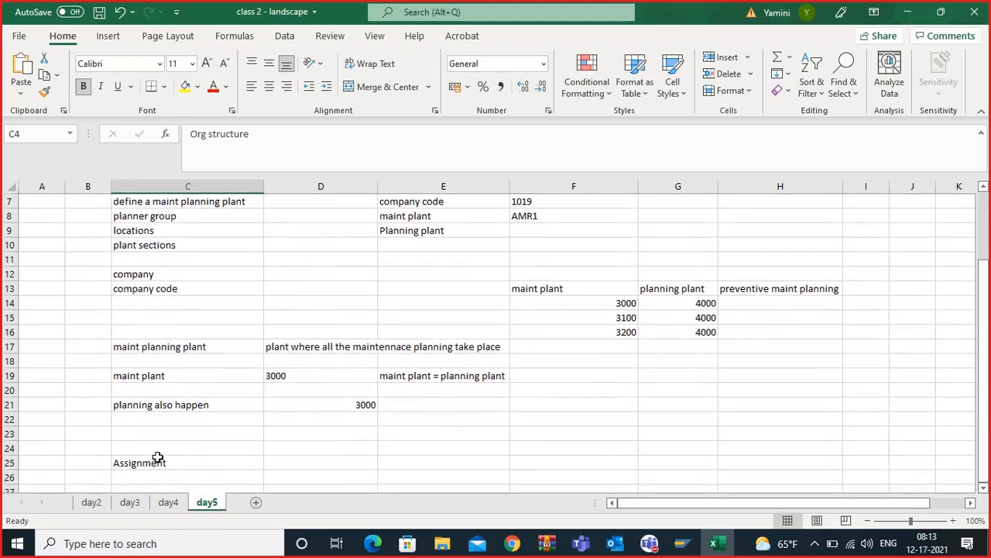
left_click(158, 462)
left_click(83, 87)
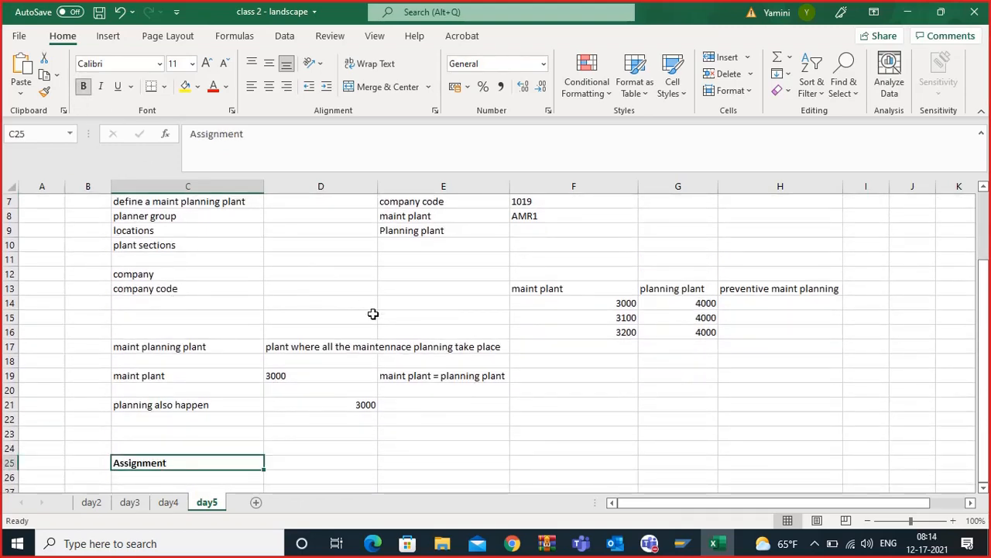
left_click(343, 346)
left_click_drag(377, 182, 404, 182)
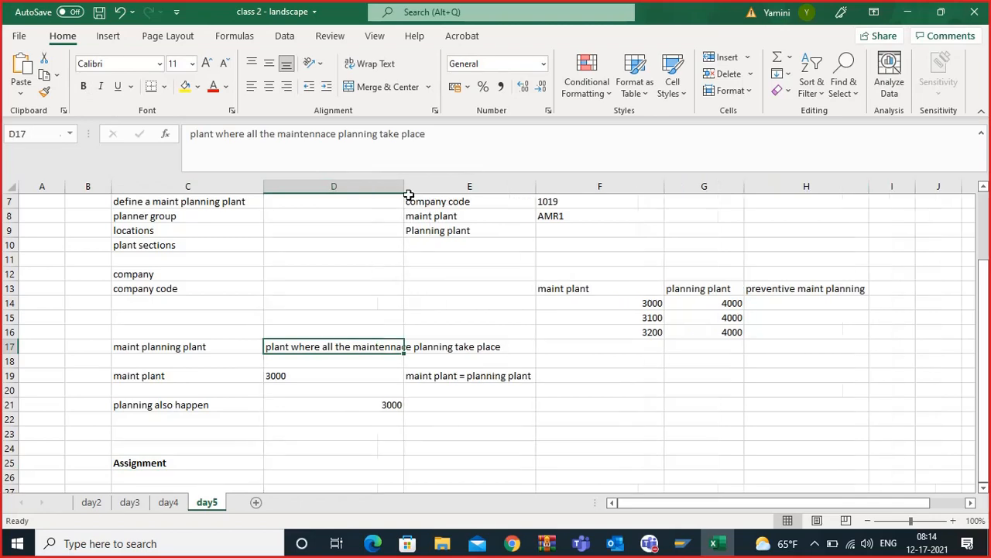
Step: Browse the SAP implementation guide's main areas, and review the planner group, locations and plant sections items in the Excel notes
mouse_move(680, 543)
left_click(693, 488)
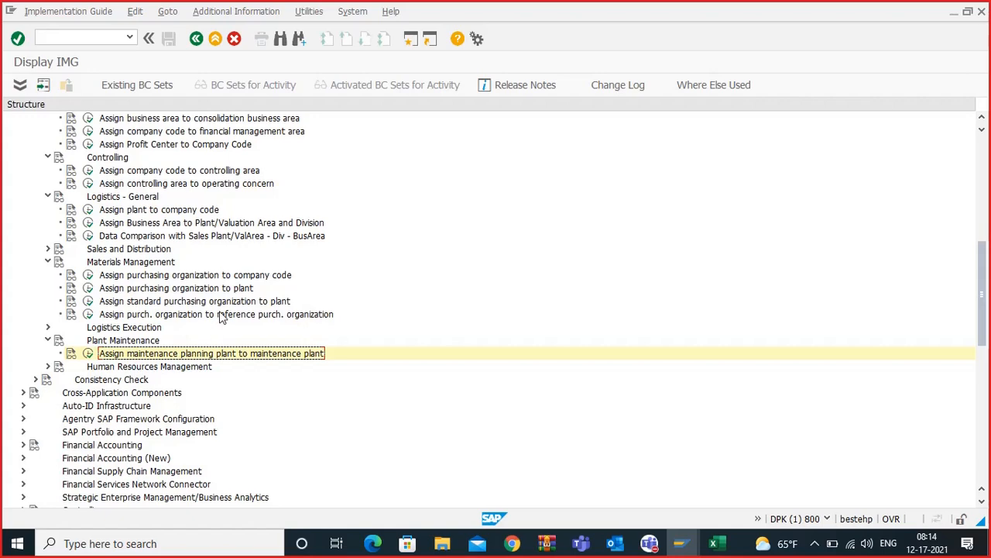
scroll(221, 317, "down", 3)
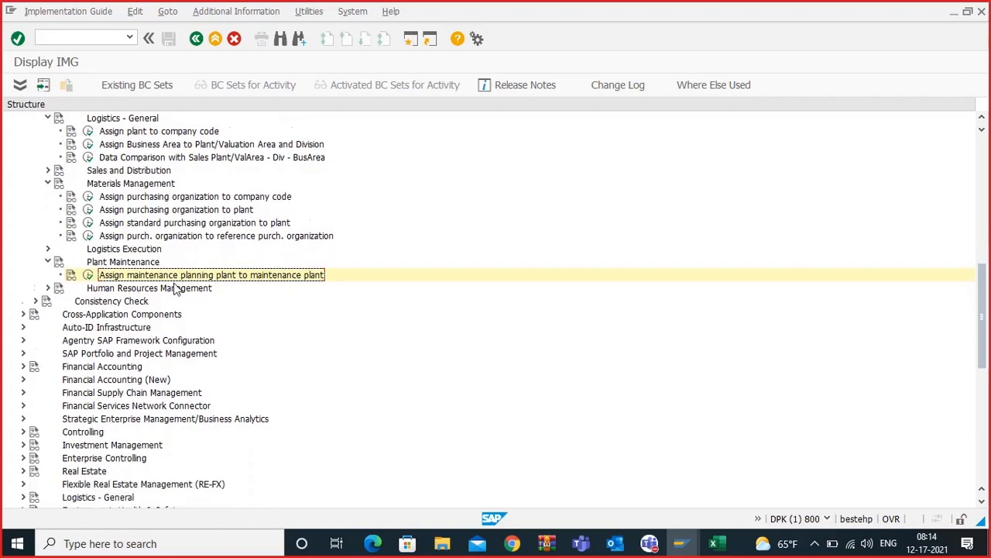
scroll(147, 290, "down", 5)
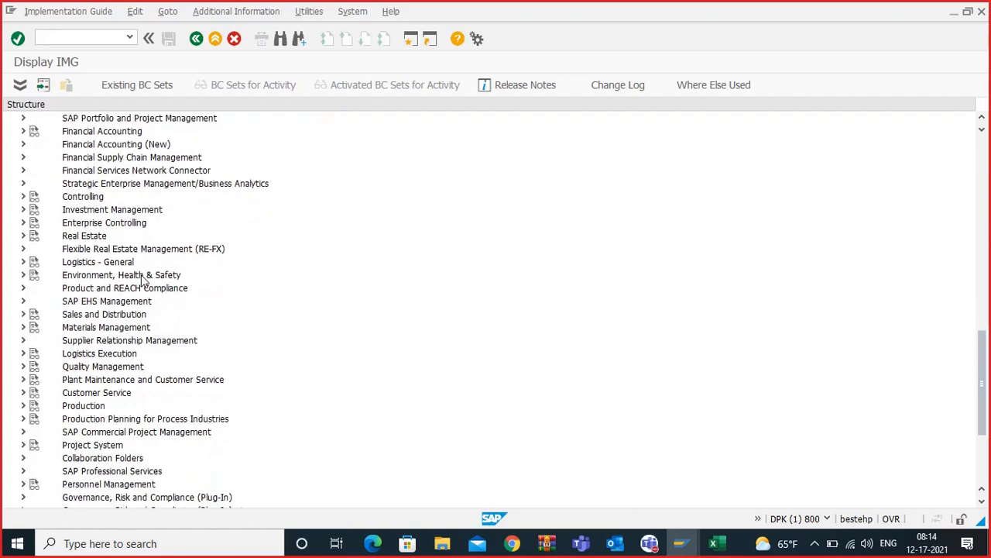
scroll(147, 287, "up", 2)
left_click(714, 543)
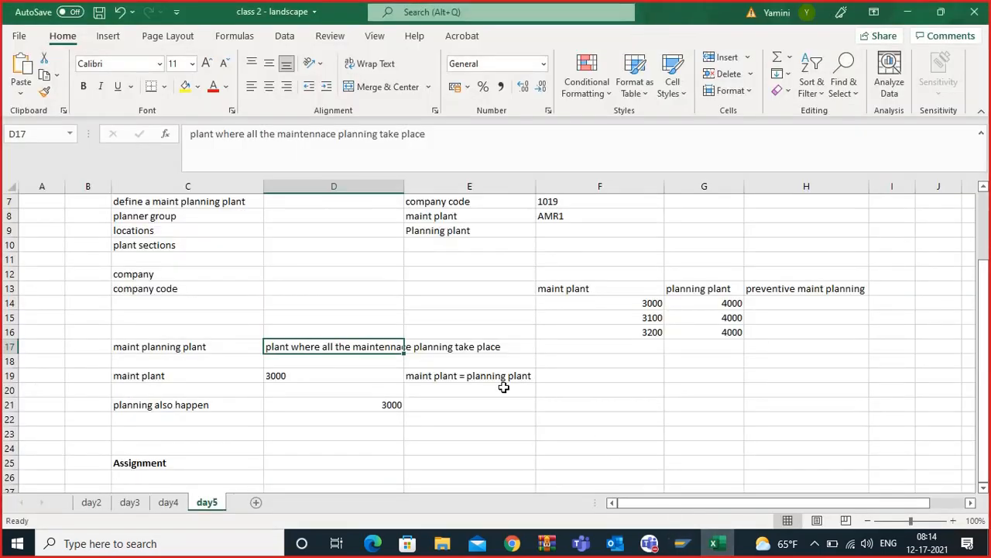
scroll(234, 313, "up", 2)
left_click_drag(162, 303, 179, 332)
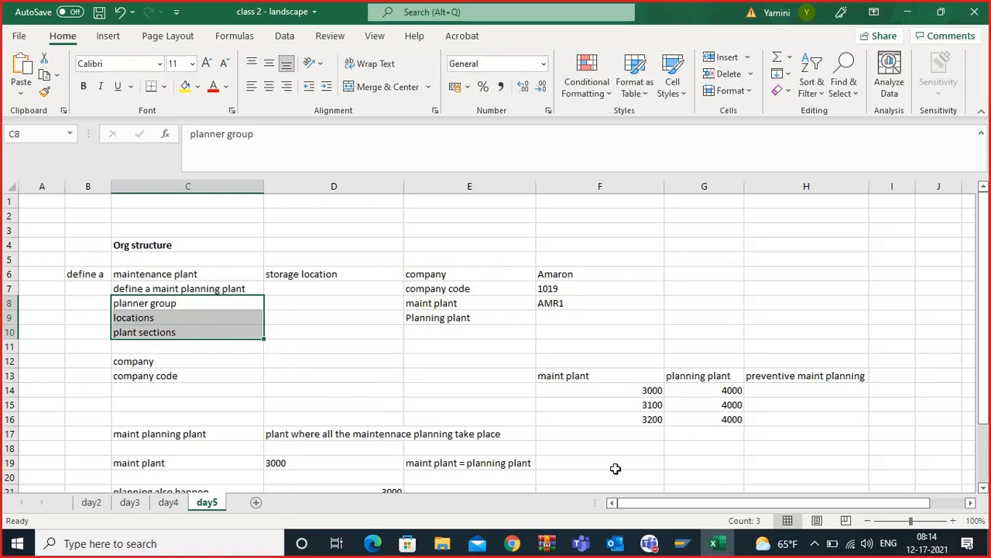
Step: Switch to the SAP implementation guide and expand Plant Maintenance and Customer Service down to its Master Data subsections
mouse_move(685, 545)
left_click(700, 492)
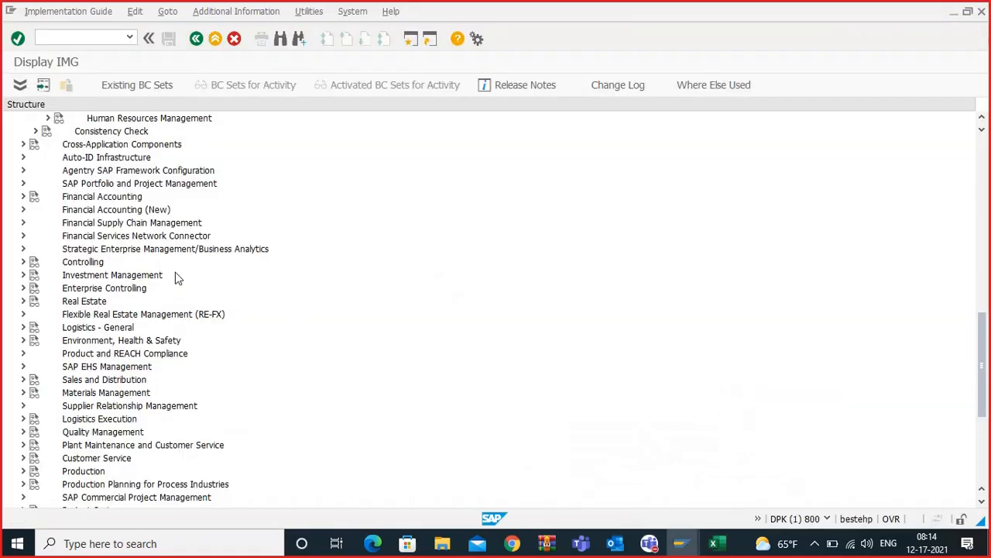
scroll(177, 276, "down", 3)
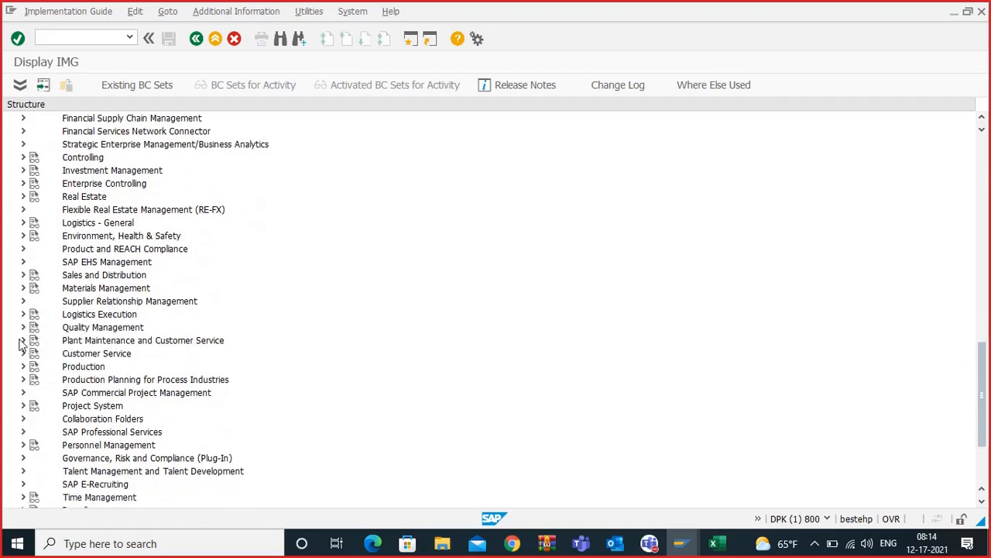
left_click(22, 340)
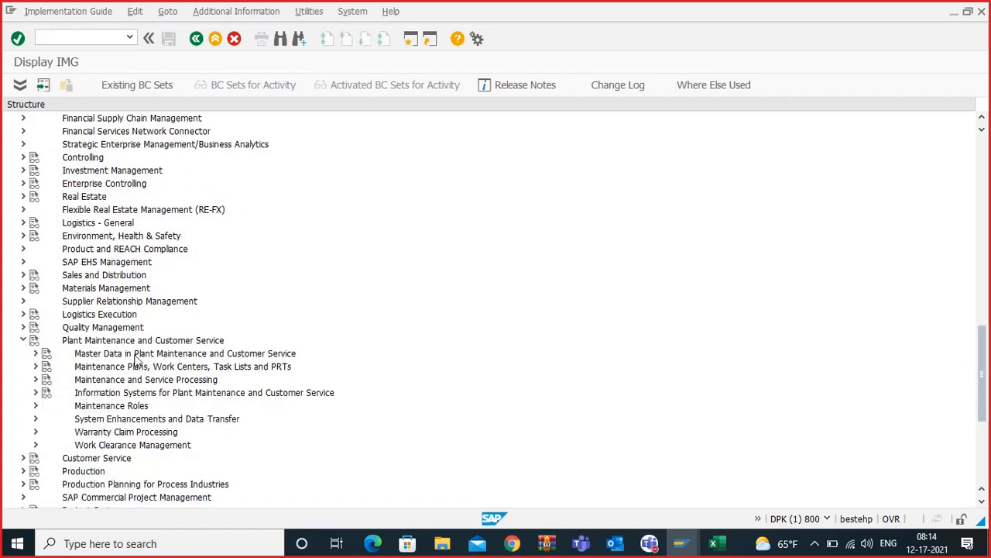
left_click(35, 353)
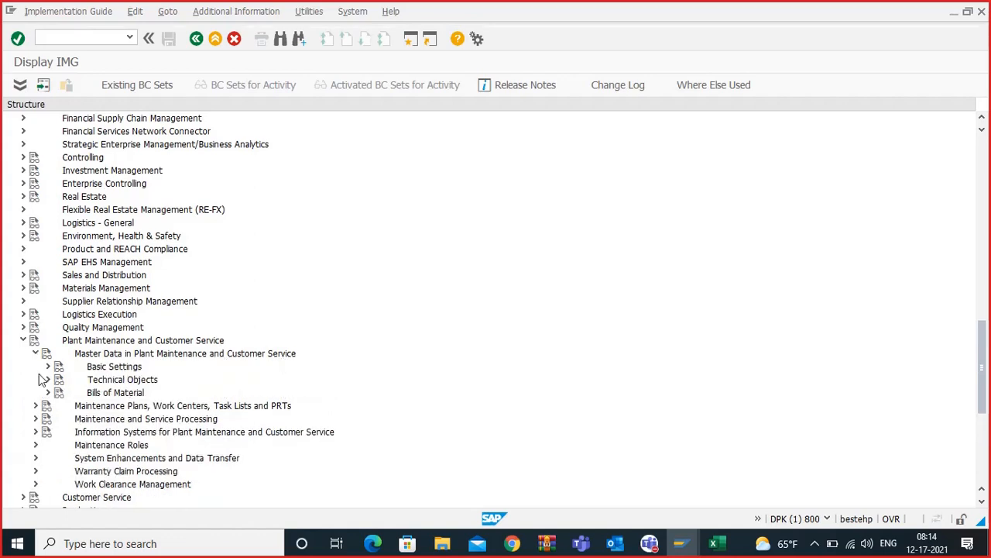
left_click(48, 367)
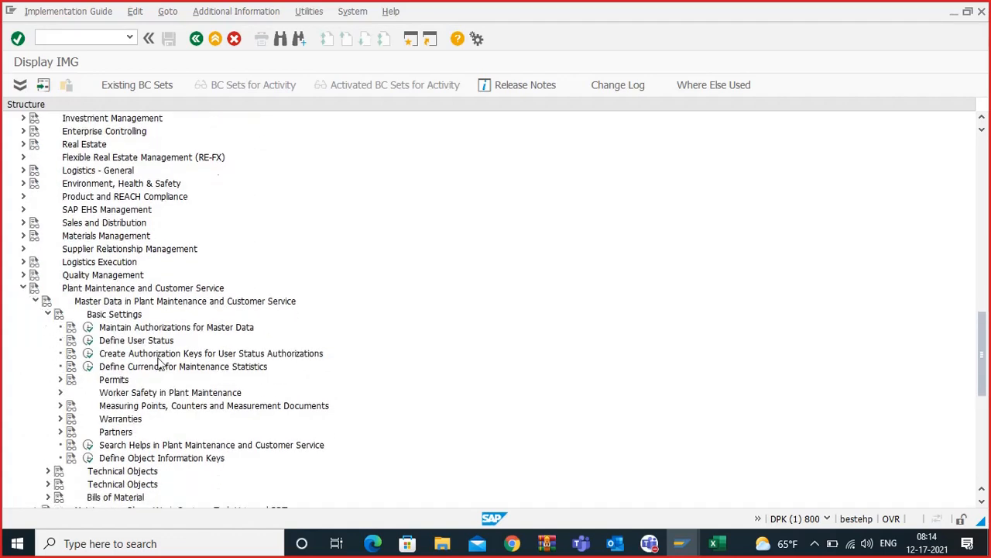
scroll(159, 364, "down", 3)
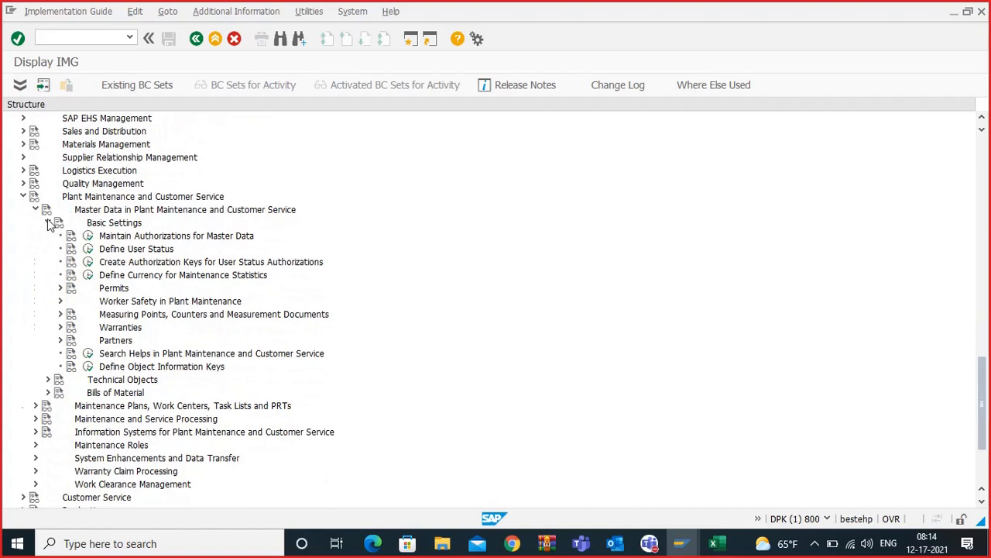
left_click(48, 223)
Step: Expand Technical Objects and its General Data node, and open the Define Plant Sections activity
left_click(46, 237)
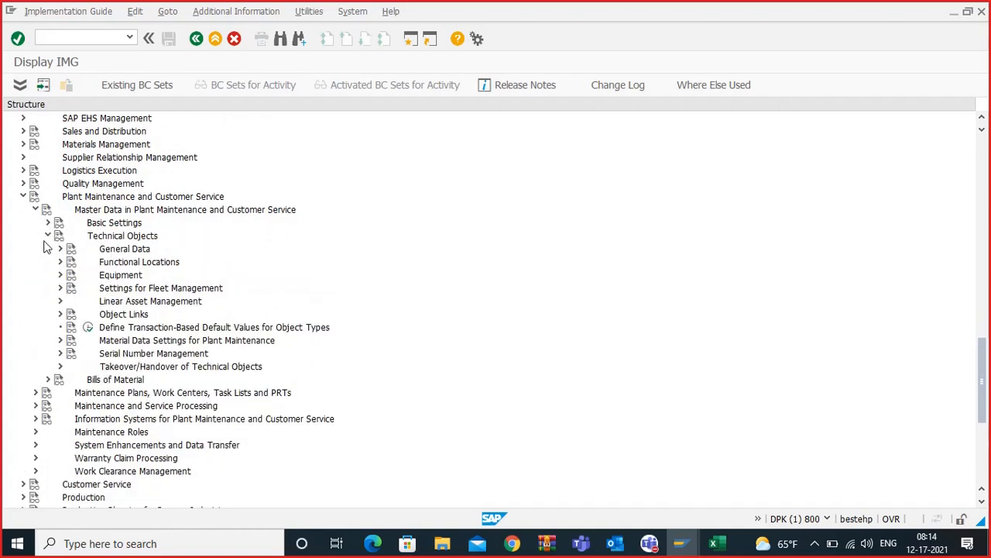
left_click(59, 248)
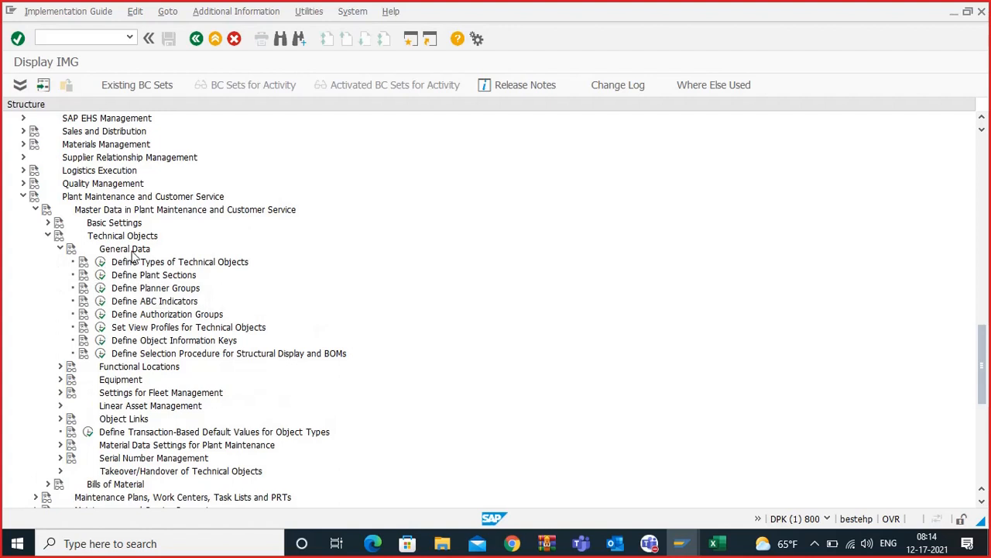
left_click(100, 276)
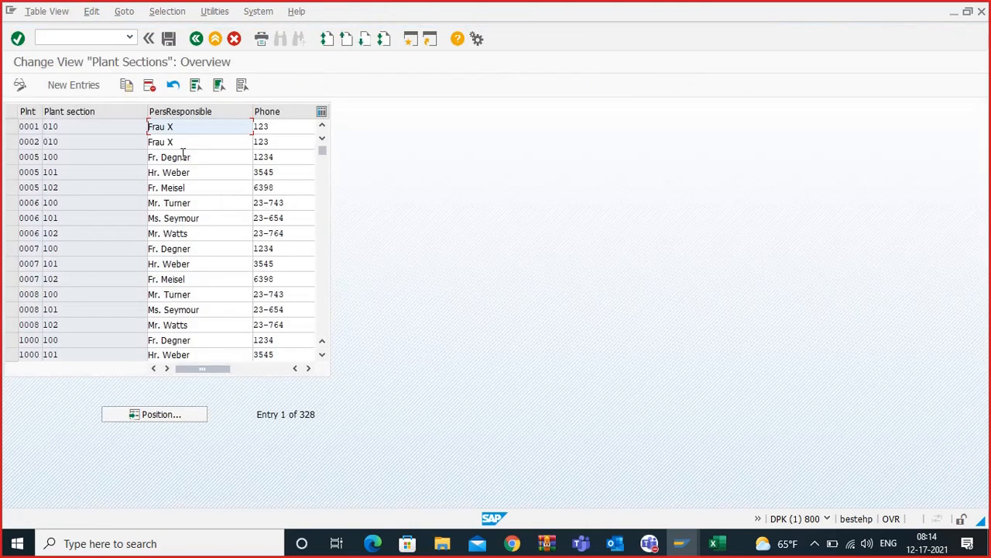
Step: Look up plant AMR1 in the plant sections list and open a blank table for new entries
left_click(194, 414)
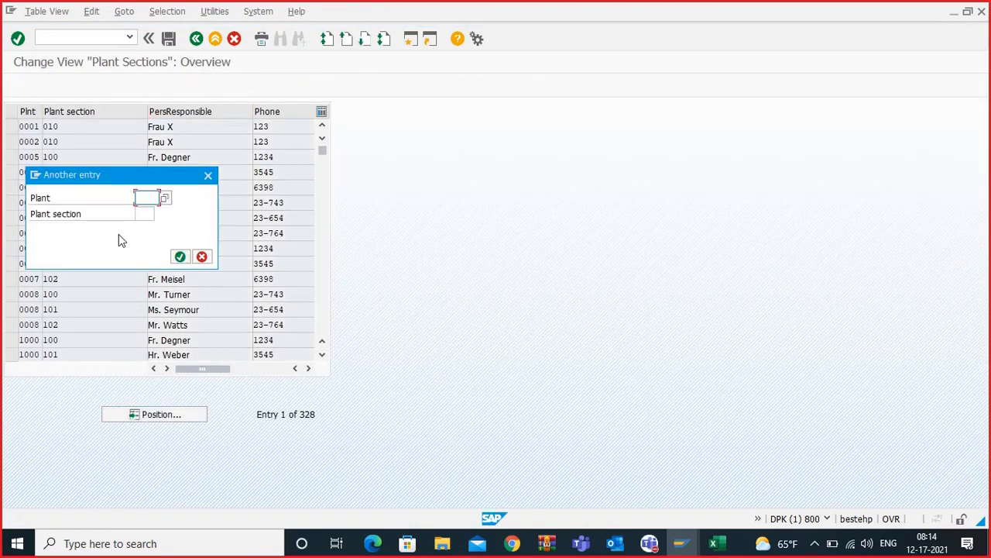
left_click(145, 198)
type("ANR1")
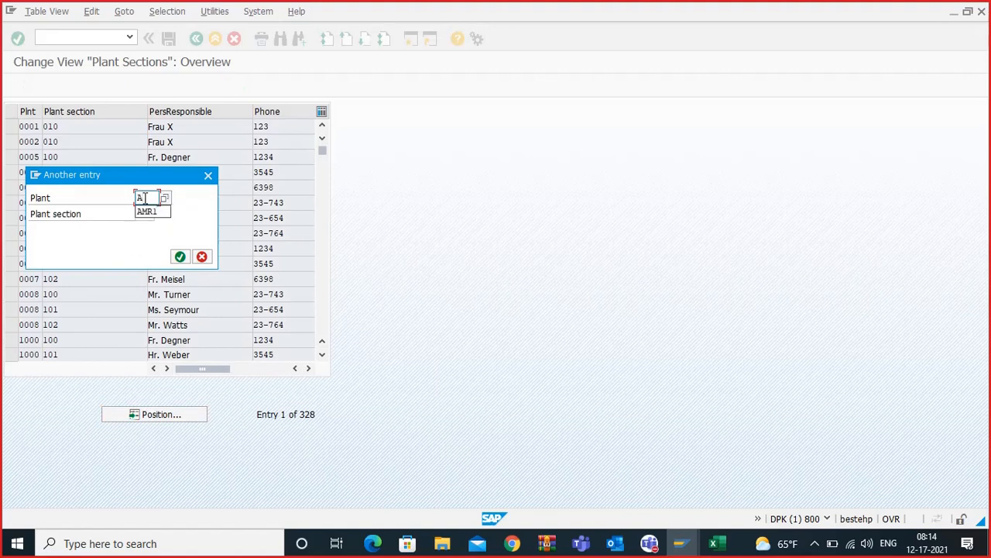
key("Return")
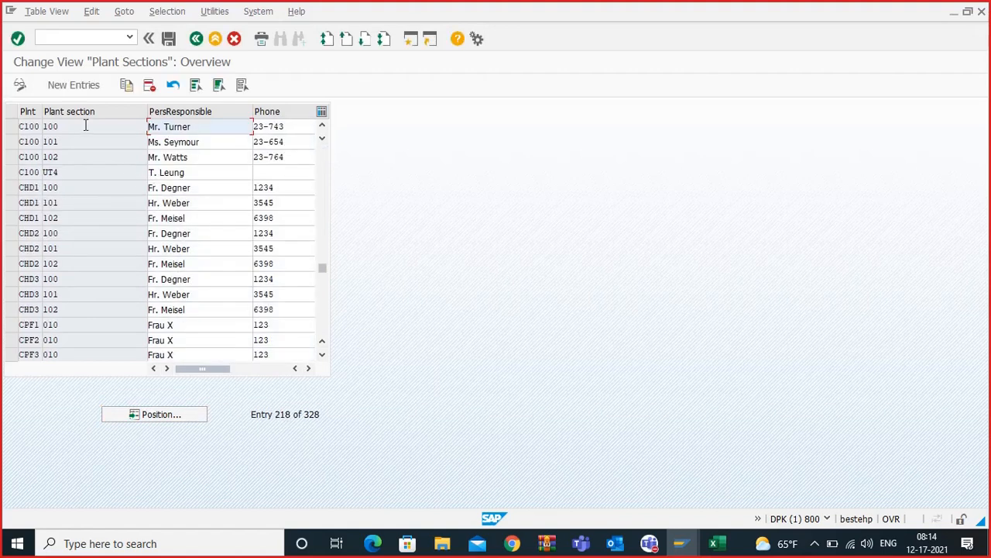
left_click(58, 83)
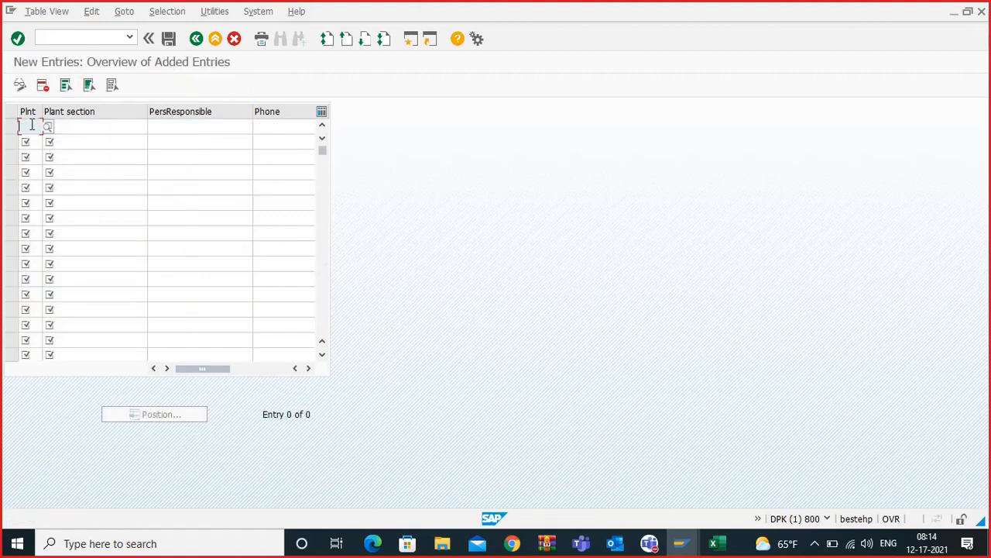
Step: Enter plant section RMH for plant AMR1 with "RMHS team" as the person responsible
type("a")
key("BackSpace")
type("AMB1")
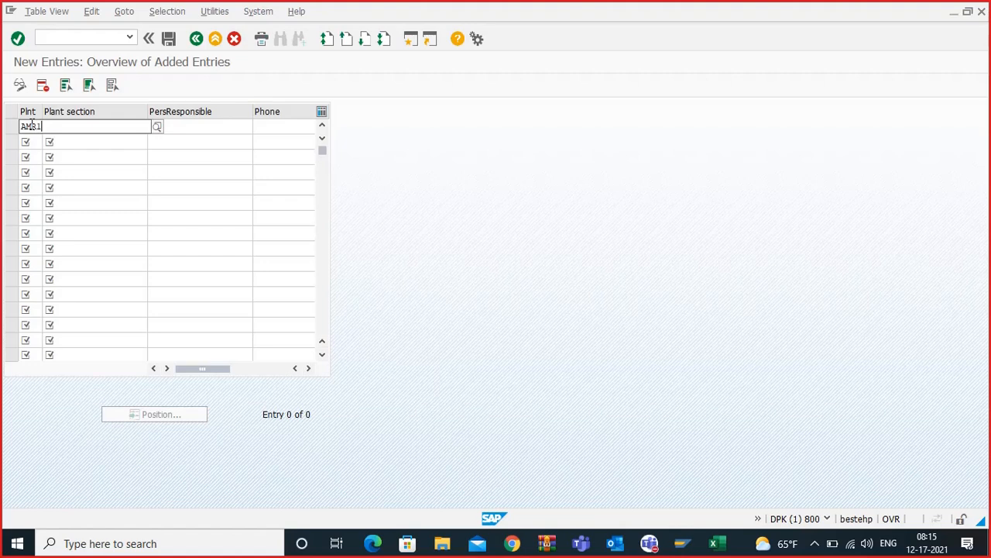
key("Tab")
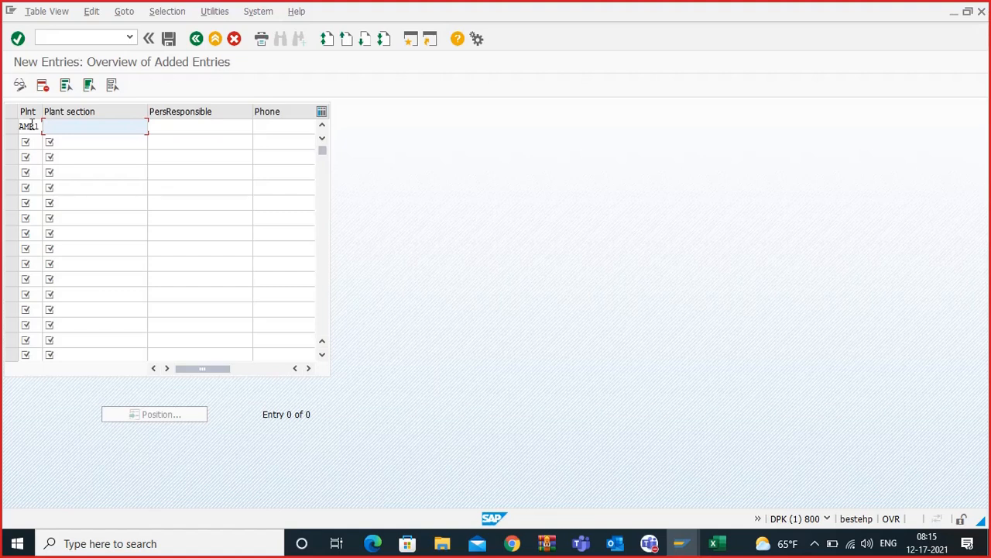
type("RMH")
key("Tab")
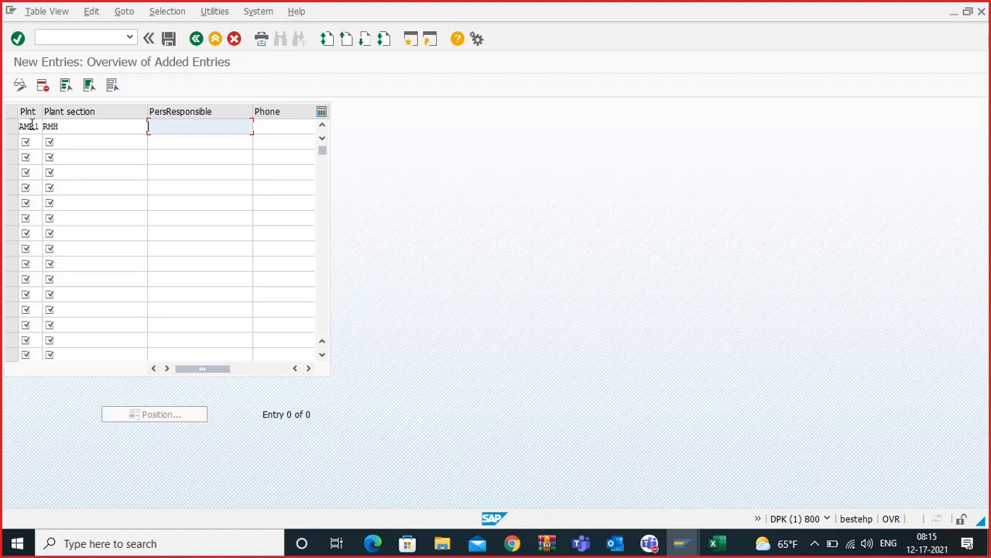
type("RH")
key("BackSpace")
type("MHS team")
key("Tab")
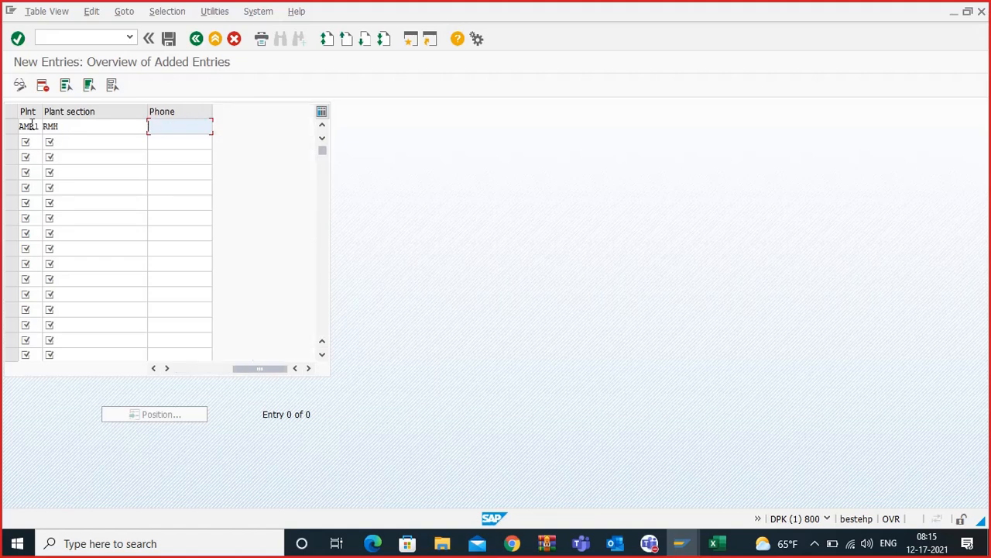
left_click_drag(255, 369, 185, 370)
Step: Add plant section CON for plant AMR1 with "Conveyor area" as the person responsible
left_click(34, 142)
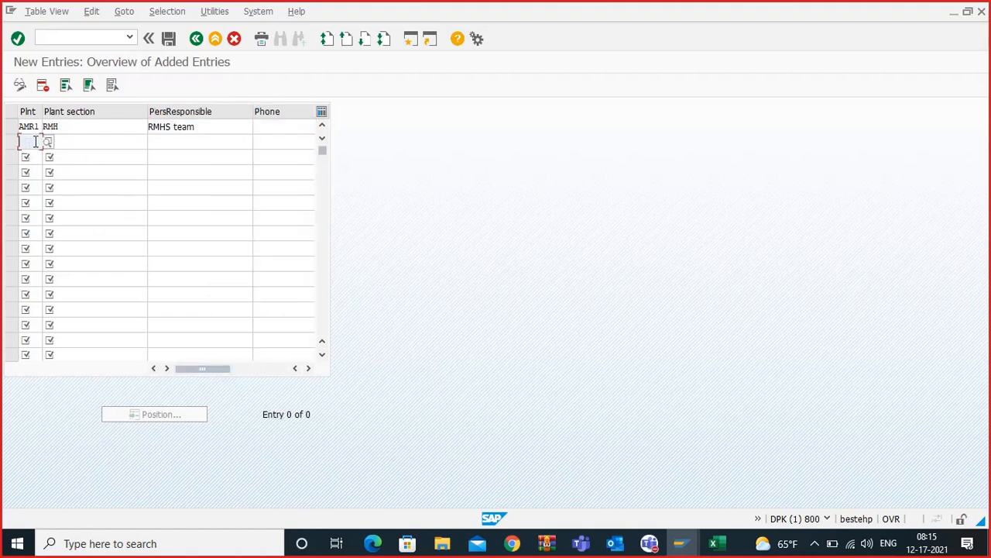
type("AMR1")
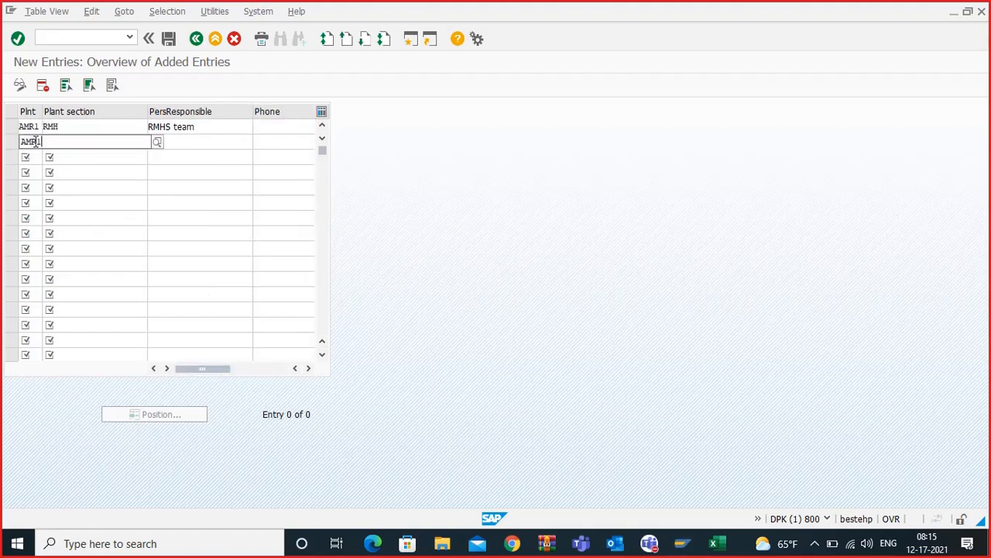
key("Tab")
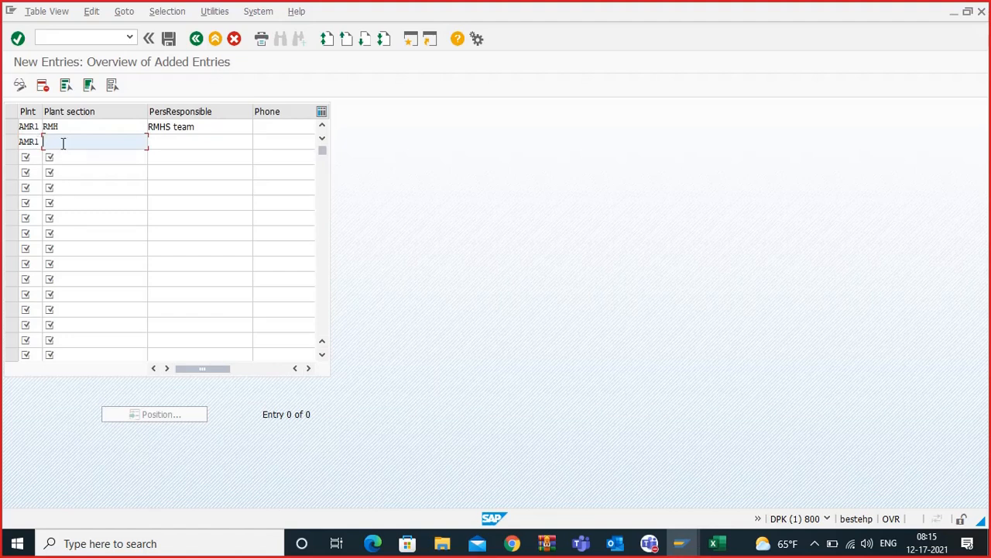
type("CON")
key("Tab")
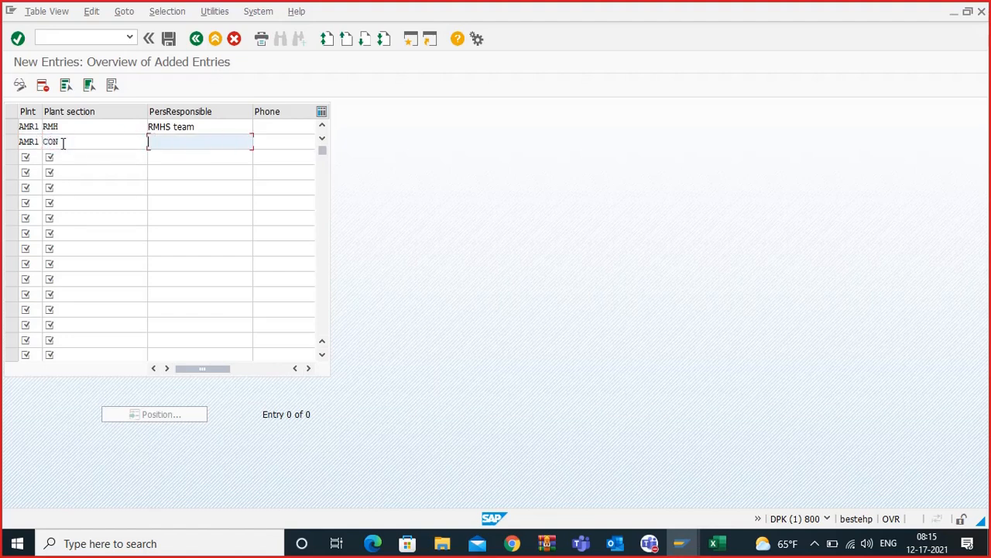
type("Co")
key("BackSpace")
type("onveyor belt")
key("BackSpace")
key("BackSpace")
key("BackSpace")
key("BackSpace")
key("BackSpace")
type("area")
Step: Add plant section PRD for plant AMR1 with "Production are" as the person responsible
left_click(34, 156)
type("AMR1")
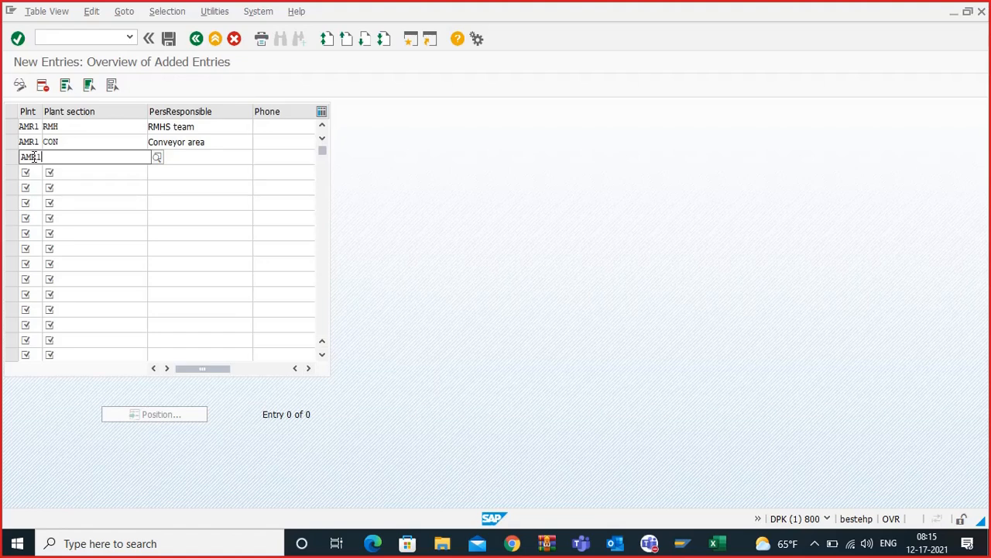
key("Tab")
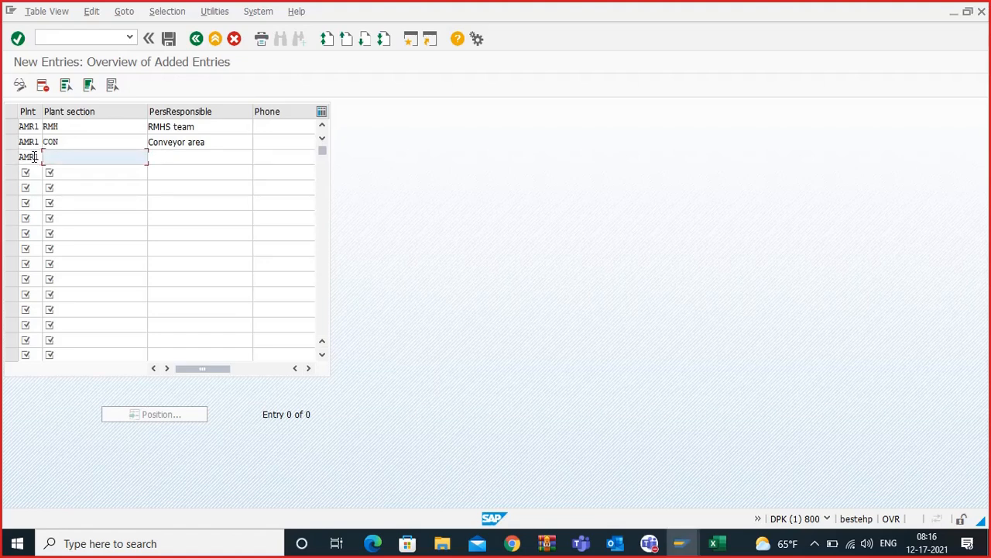
type("PRD")
key("Tab")
type("Pro")
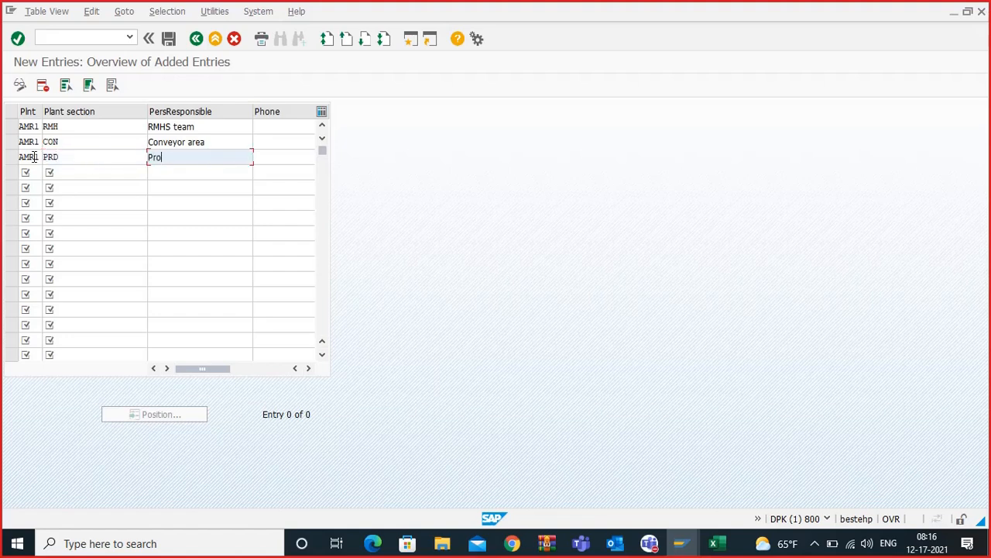
type("duction are")
Step: Add plant section WRK for plant AMR1 with "Maintenance wr" as the person responsible, and confirm the entries
left_click(31, 171)
type("AMR1")
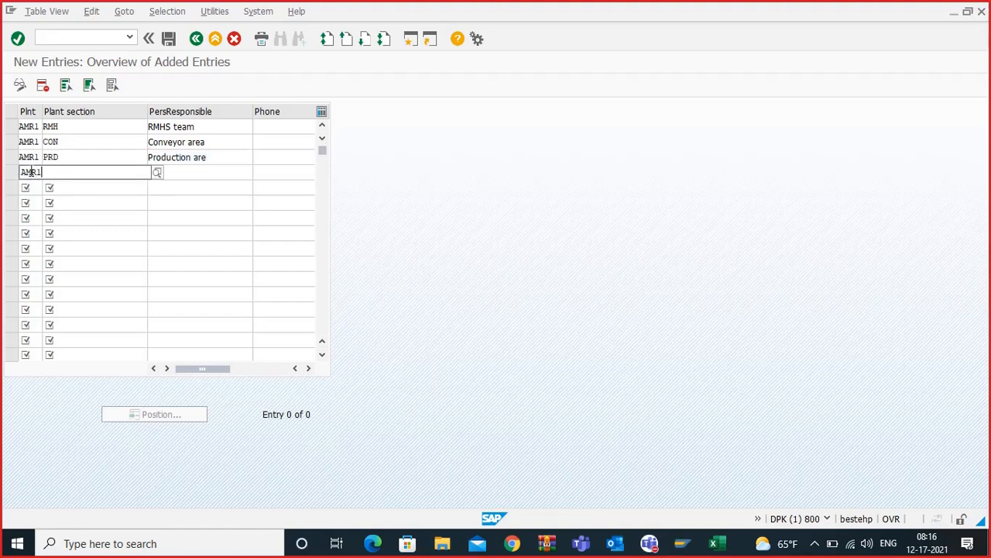
key("Tab")
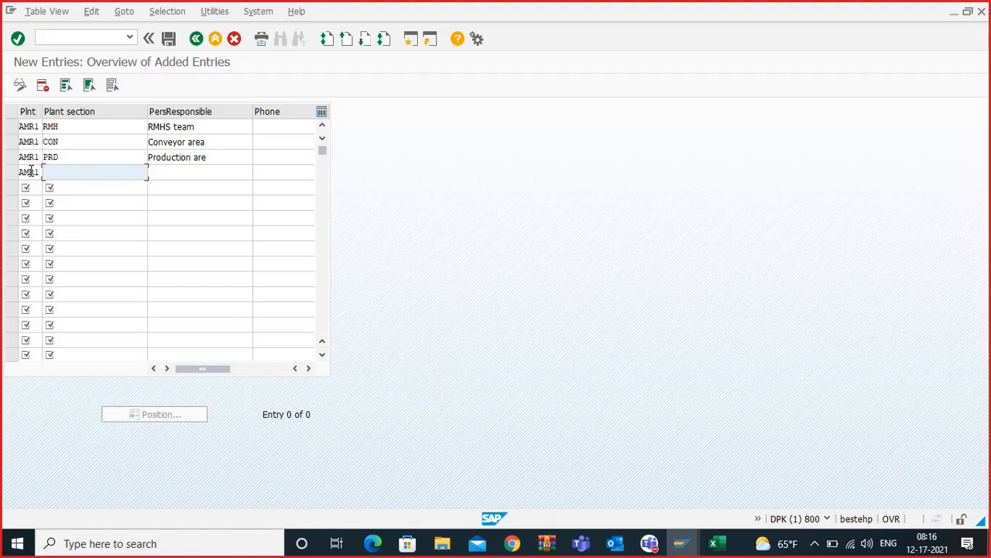
type("WRK")
key("Tab")
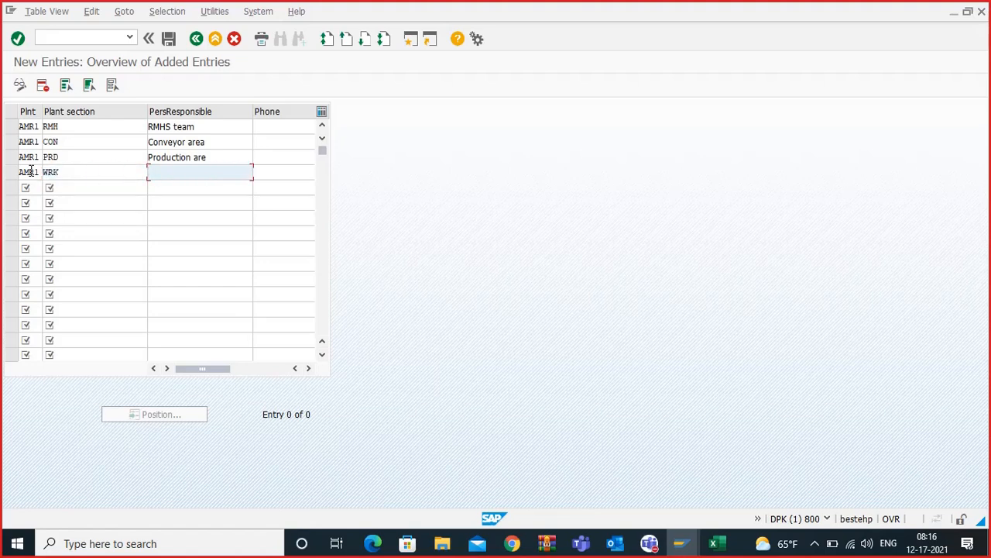
type("Maintenance wr")
key("Return")
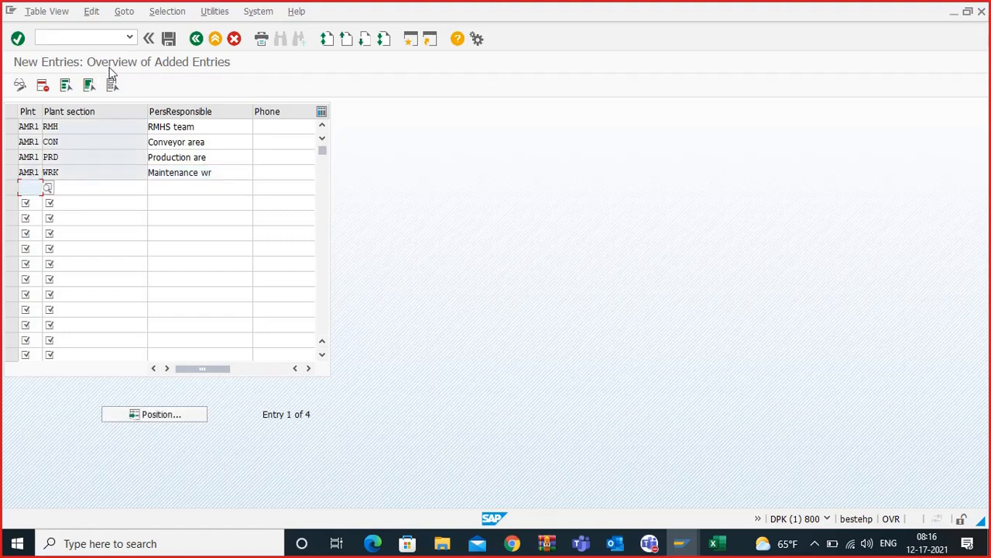
Step: Save the new plant sections to the proposed customizing request and return to the implementation guide
left_click(168, 38)
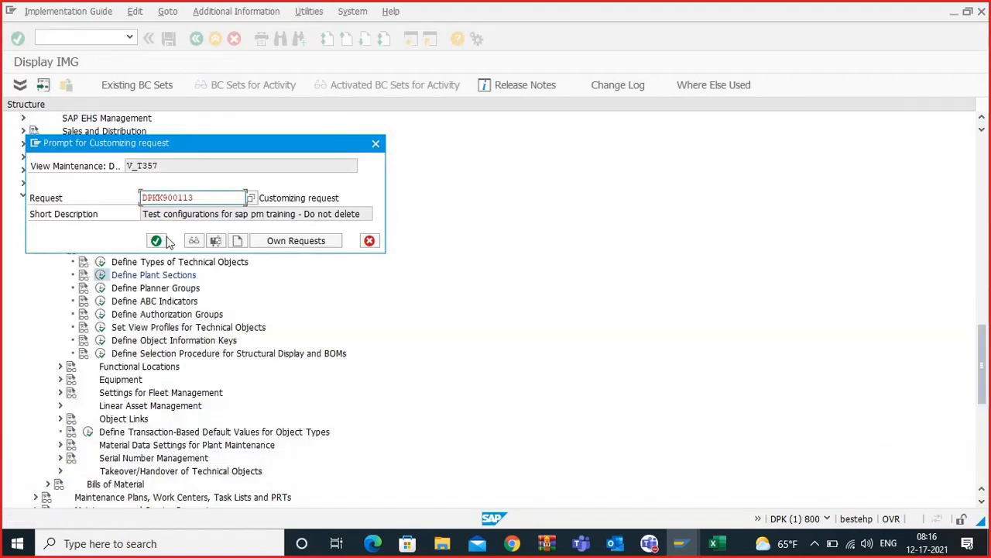
left_click(157, 240)
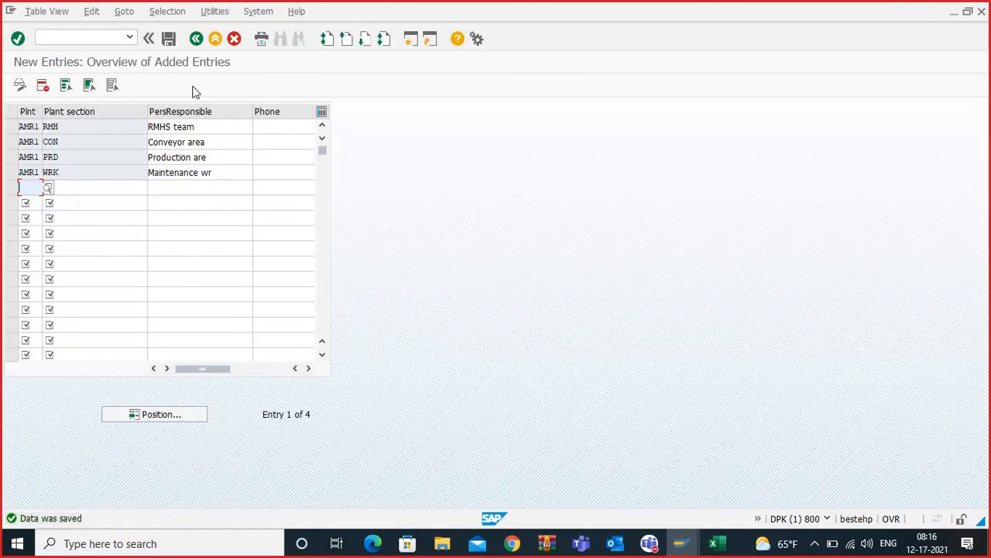
left_click(196, 38)
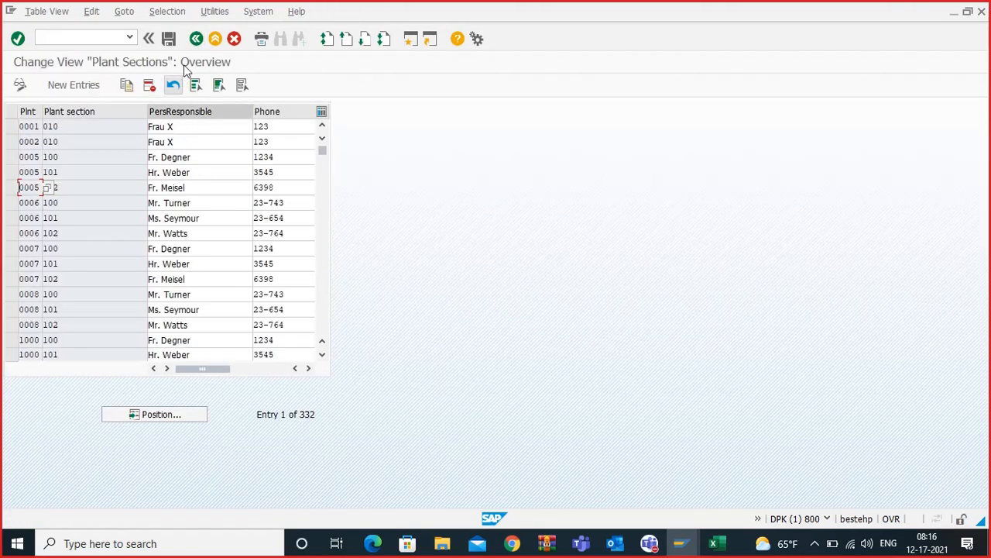
left_click(196, 38)
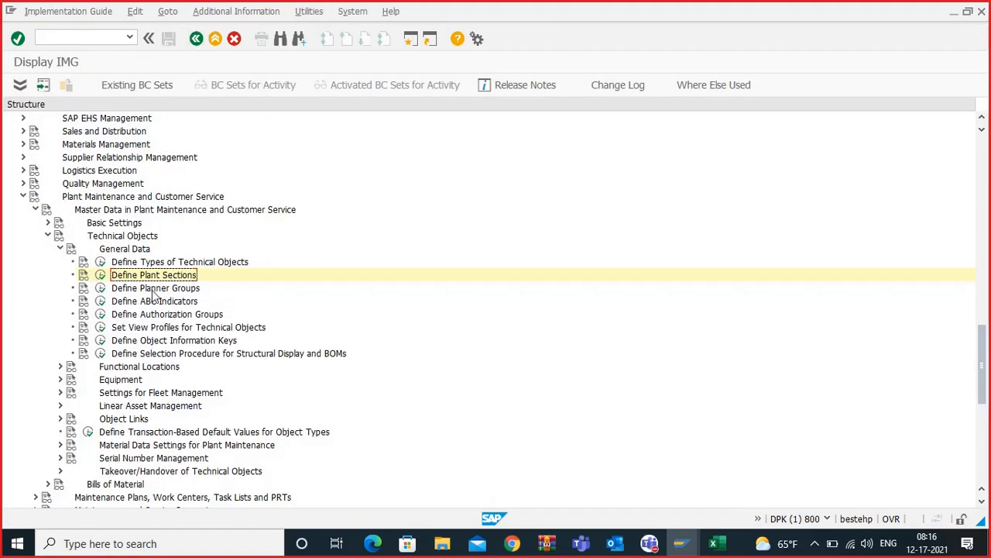
Step: Open the Define Planner Groups activity and look up planning plant AMR1 in the list
left_click(100, 288)
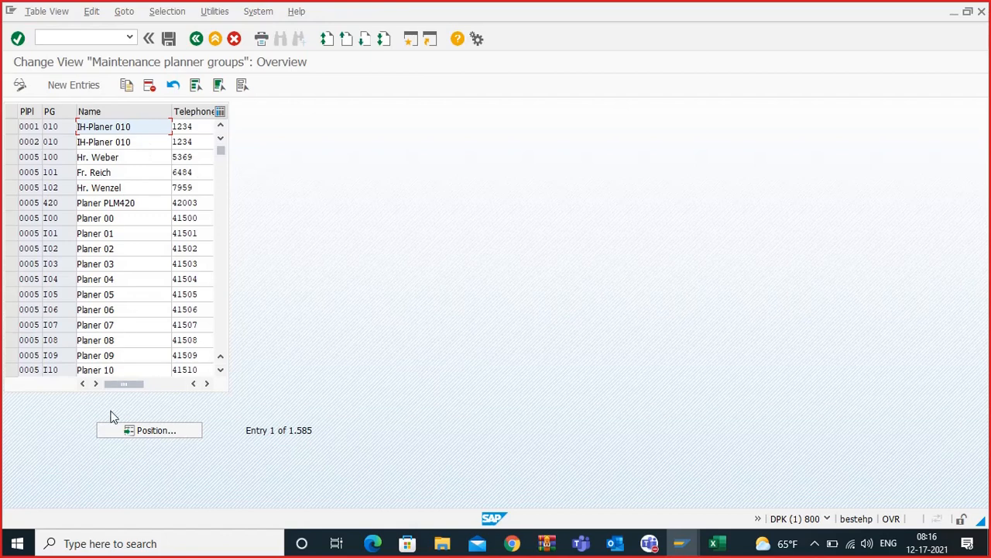
left_click(134, 431)
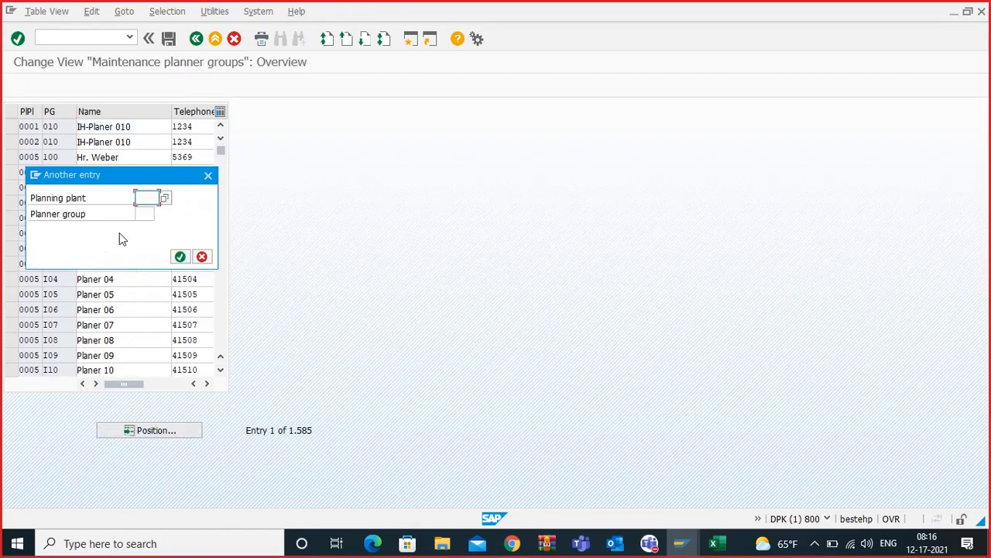
type("am")
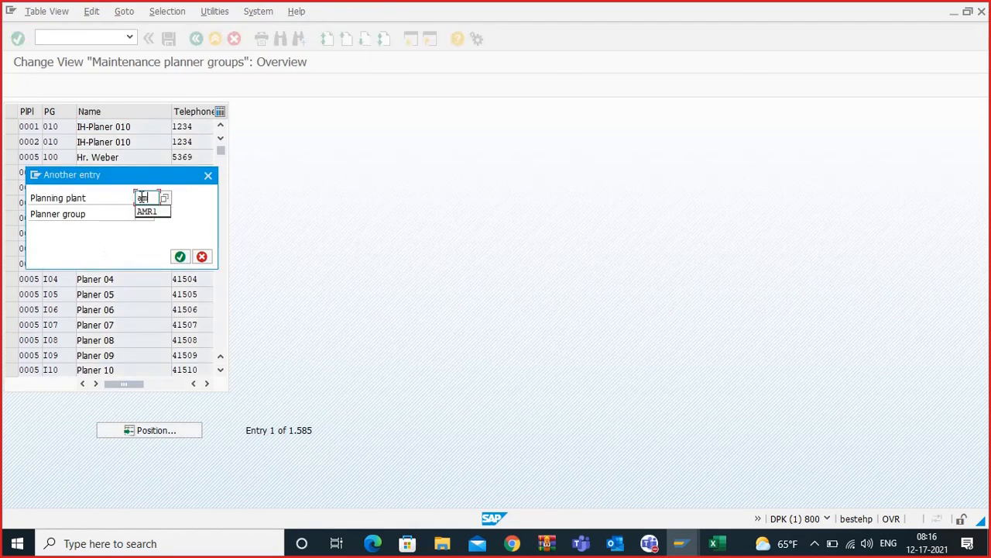
type("00")
key("Return")
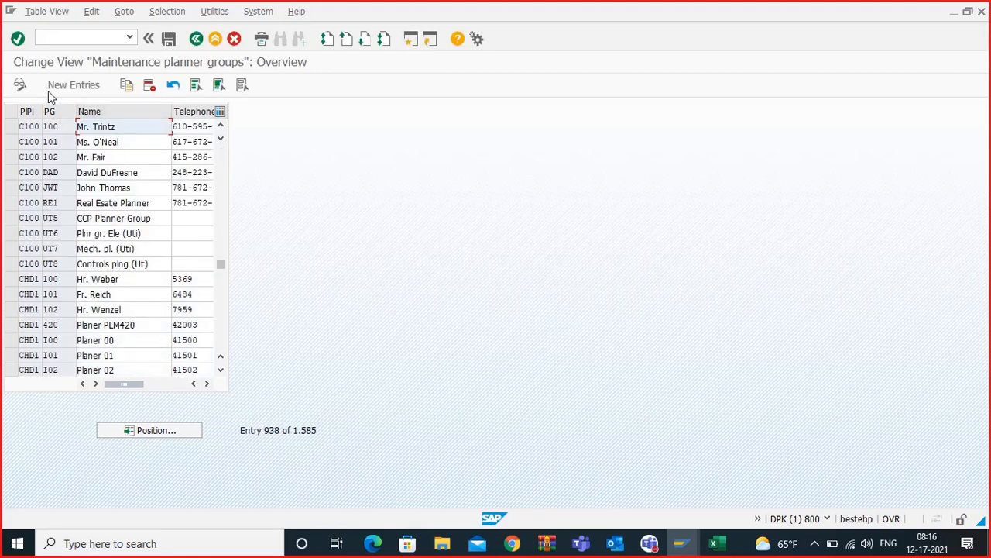
Step: Start a new maintenance planner group entry with AMR1 as the planning plant
left_click(71, 85)
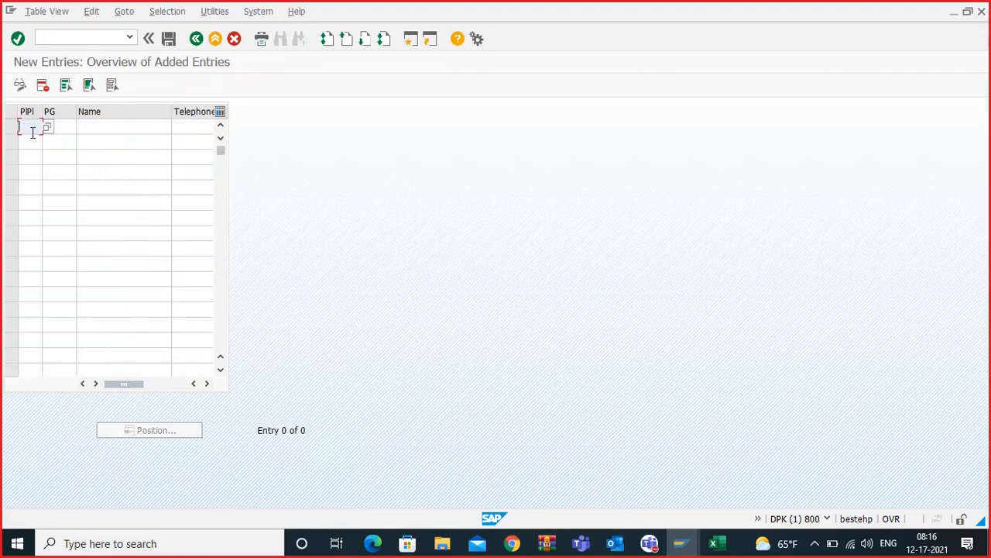
type("AMP1")
key("Tab")
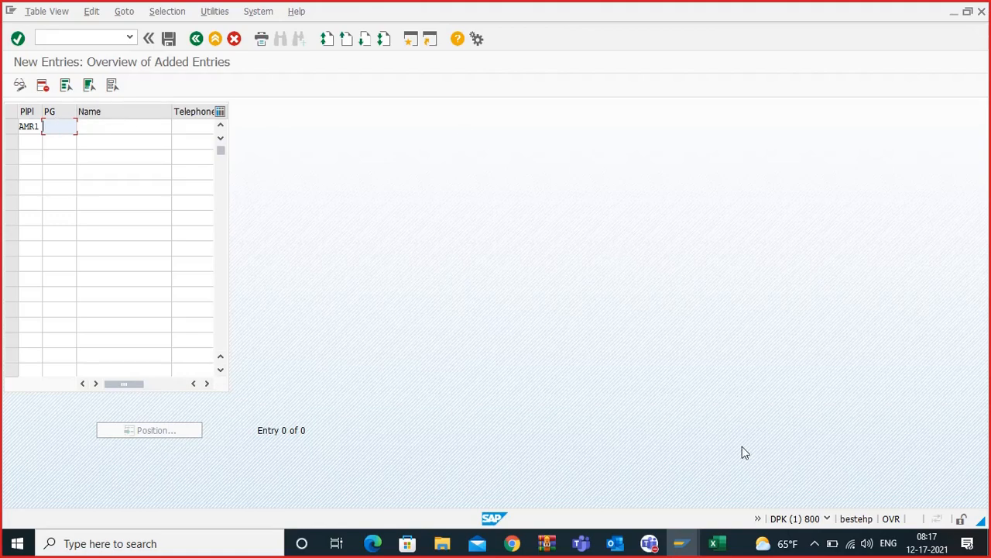
Step: Switch to the Excel notes and record "PG1 , PG2 , PG3" in cell D8 beside planner group
left_click(713, 543)
left_click(273, 372)
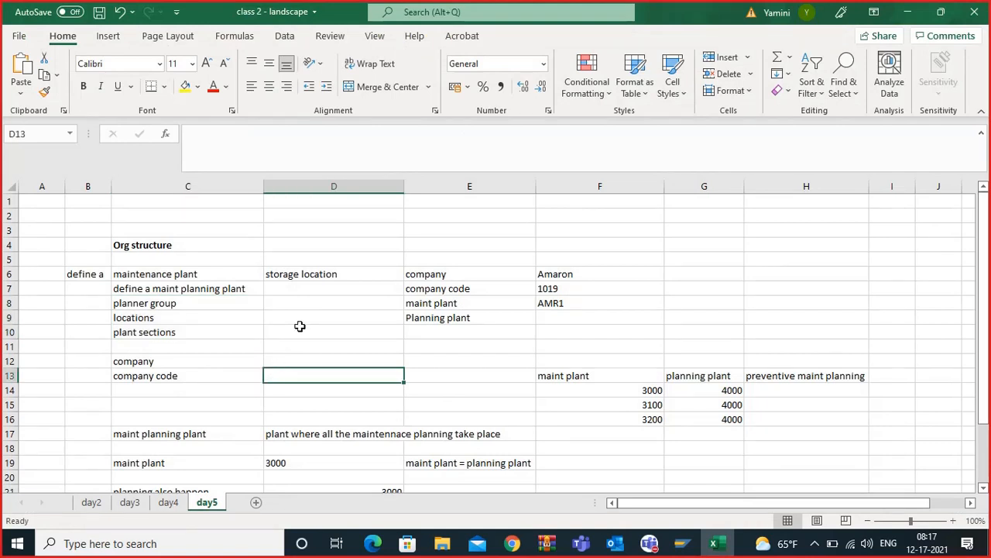
left_click(293, 331)
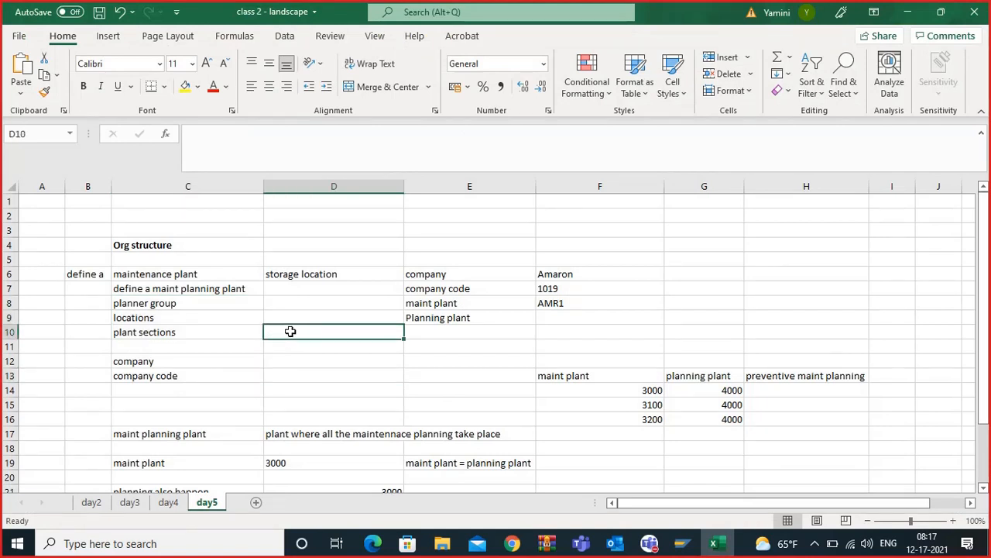
left_click(295, 302)
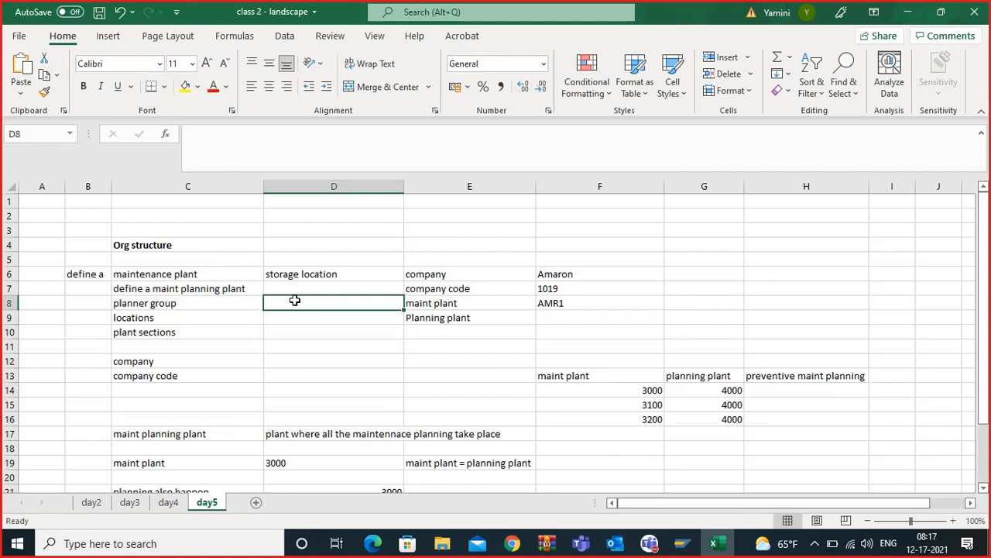
type("PG1")
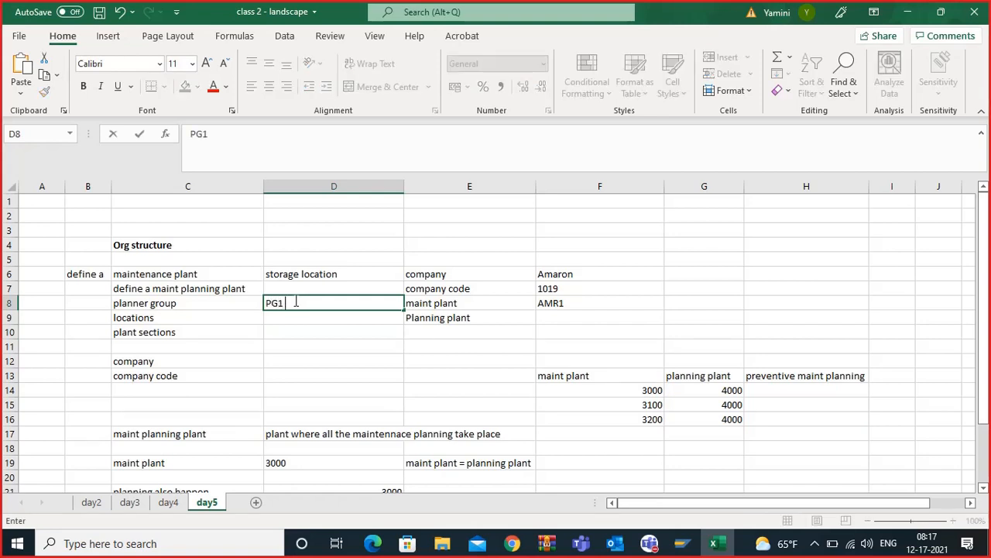
type(" , PG2 , PG3")
left_click(311, 342)
left_click(348, 302)
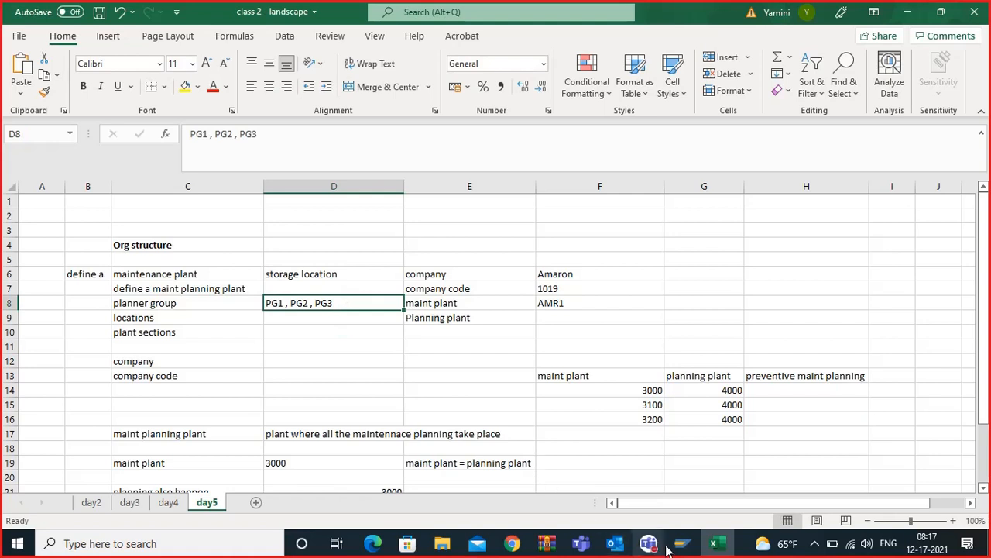
Step: Switch to SAP and complete the AMR1 entry with planner group PG1 and the name "Planner group1"
mouse_move(680, 543)
left_click(686, 442)
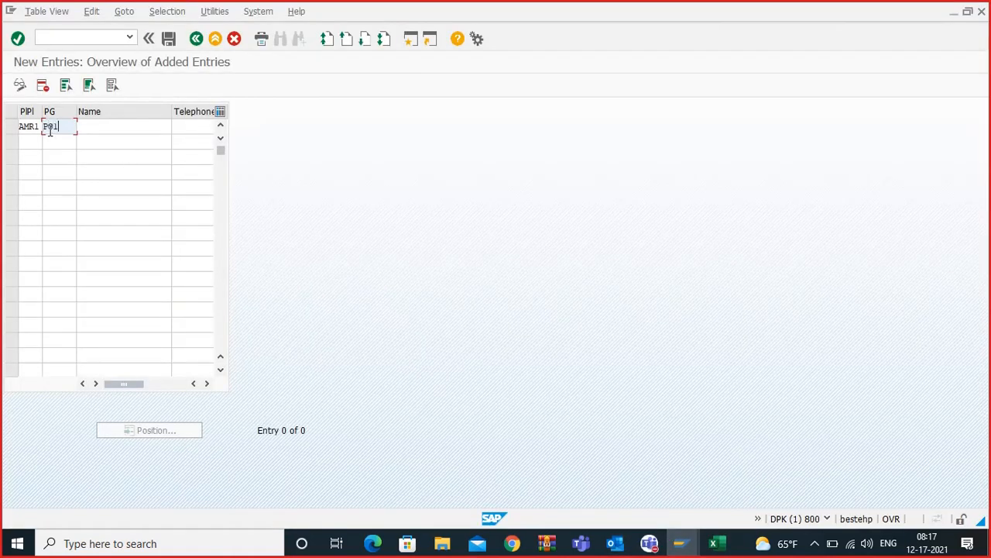
key("Tab")
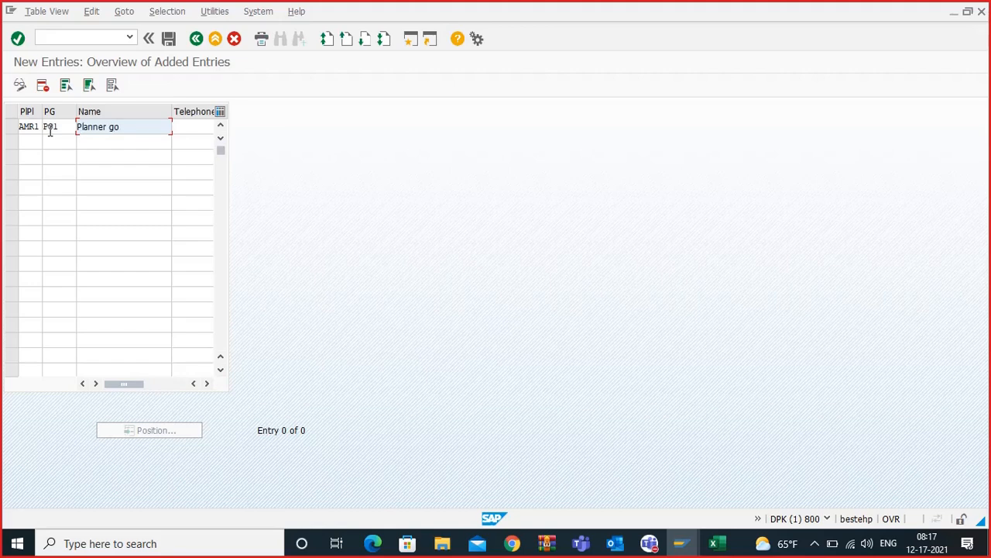
key("BackSpace")
key("BackSpace")
Step: Add a second planner group entry for planning plant AMR1 with group PG2 and the name "Planner group2"
left_click(28, 142)
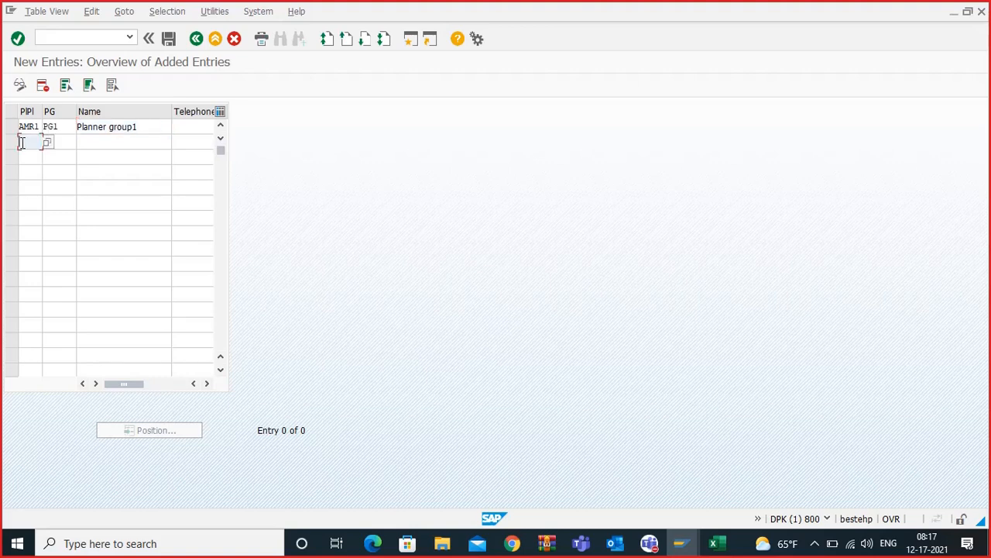
type("AMR1")
key("Tab")
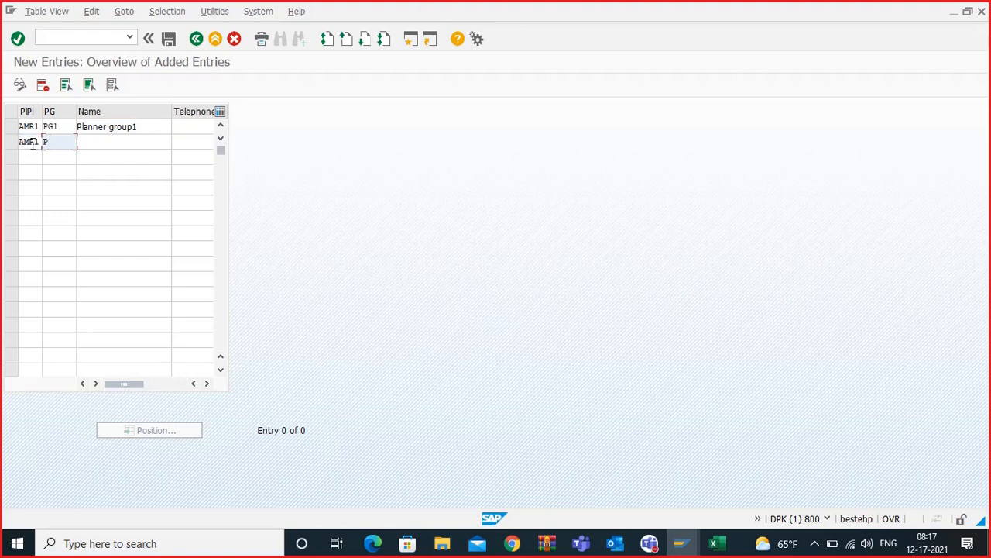
key("Tab")
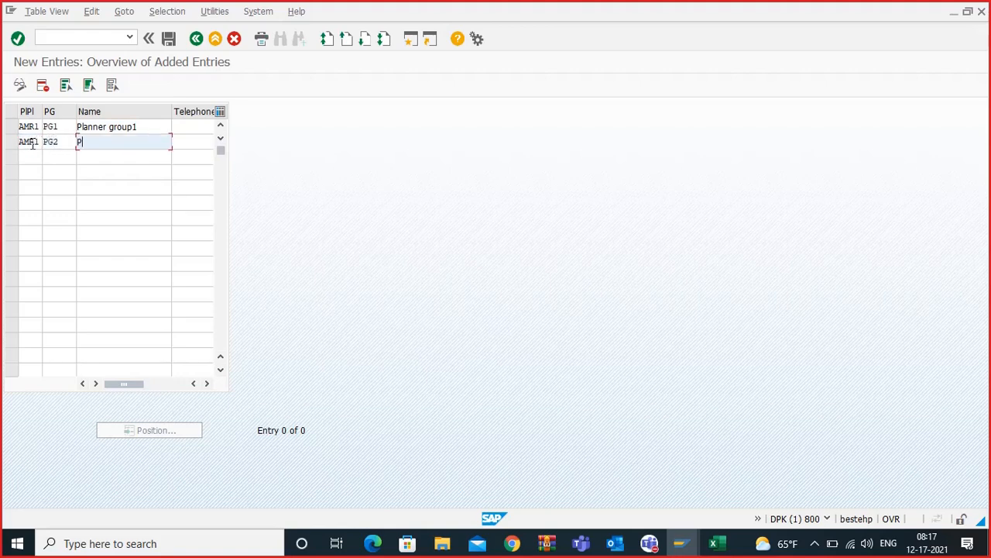
type("Planner group2")
Step: Add a third planner group entry for planning plant AMR1 with group PG3 and the name "Planner Group3"
left_click(34, 157)
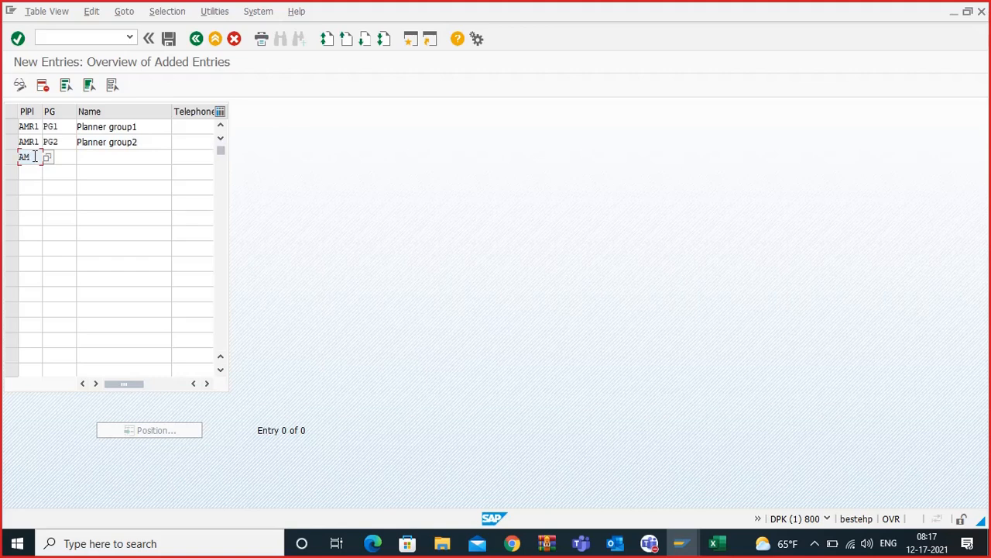
key("Tab")
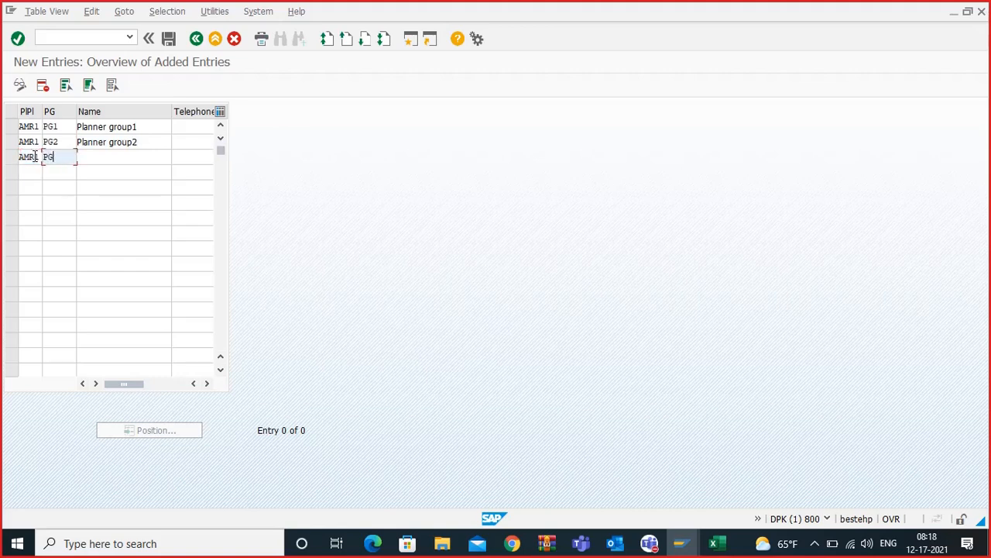
key("Tab")
type("Planner")
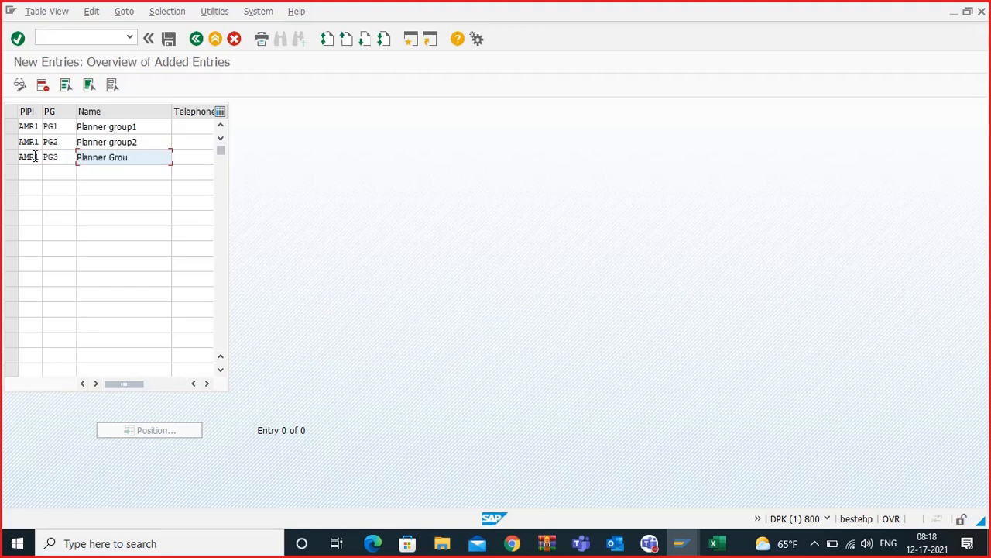
type(" Group 3")
key("Return")
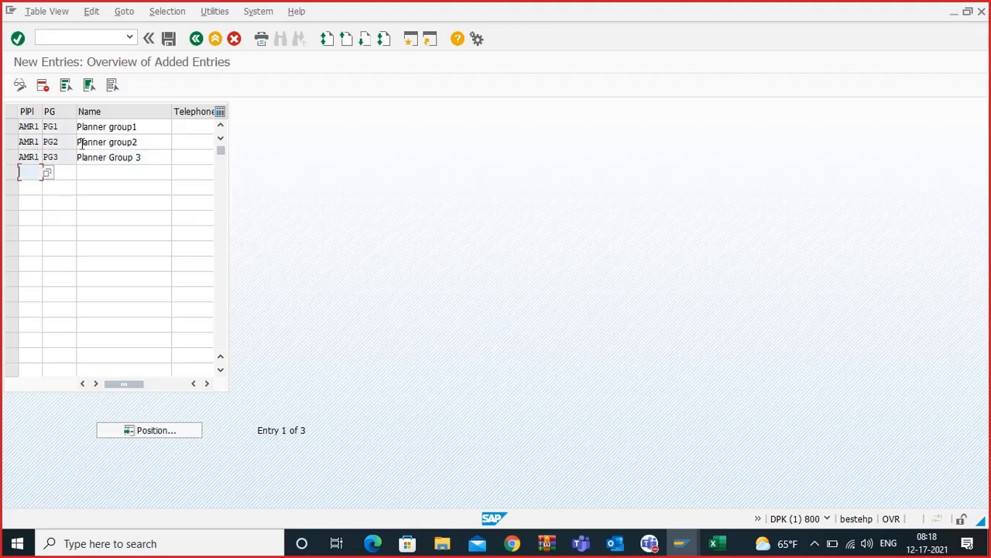
left_click(140, 164)
key("BackSpace")
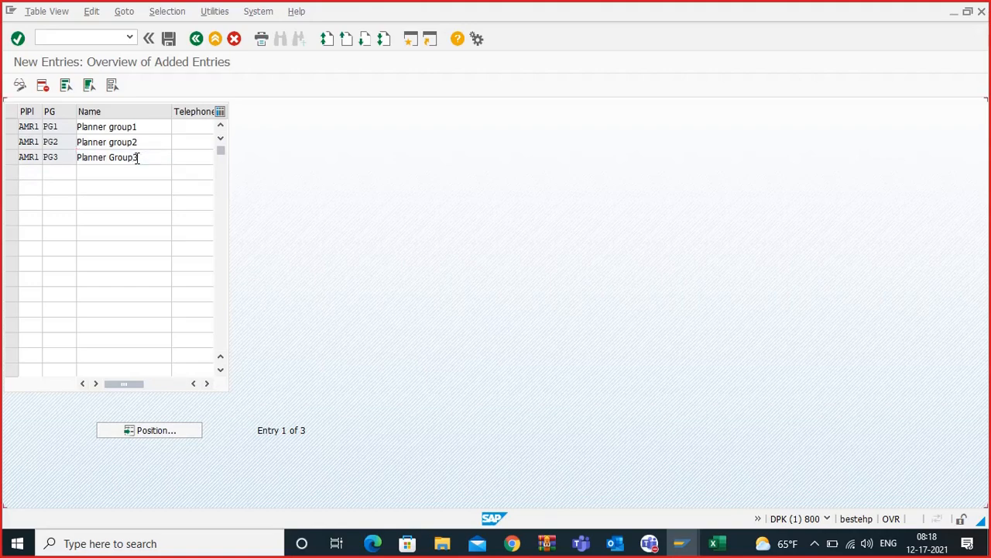
key("Return")
Step: Save the new planner groups under customizing request DPKK900113 and return to the IMG structure
left_click(168, 38)
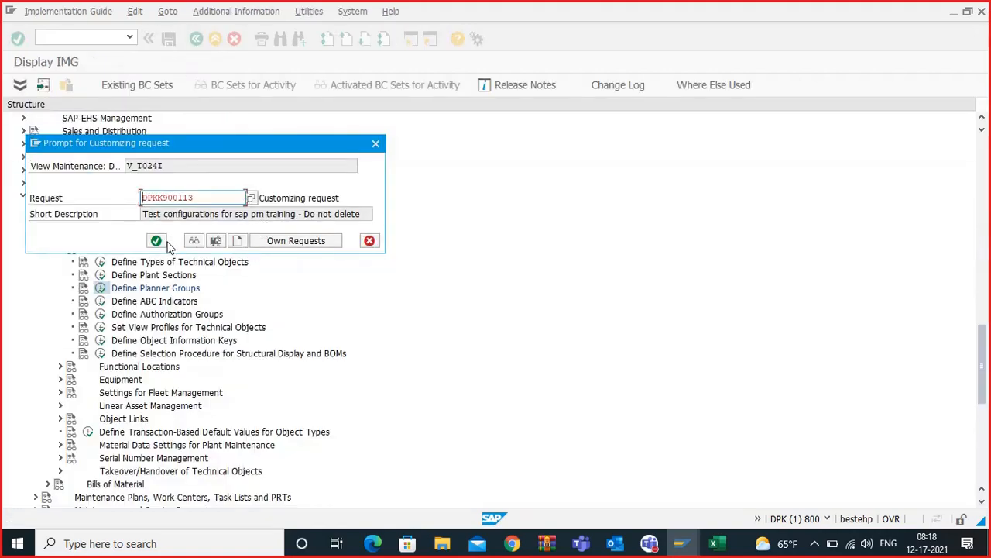
left_click(156, 240)
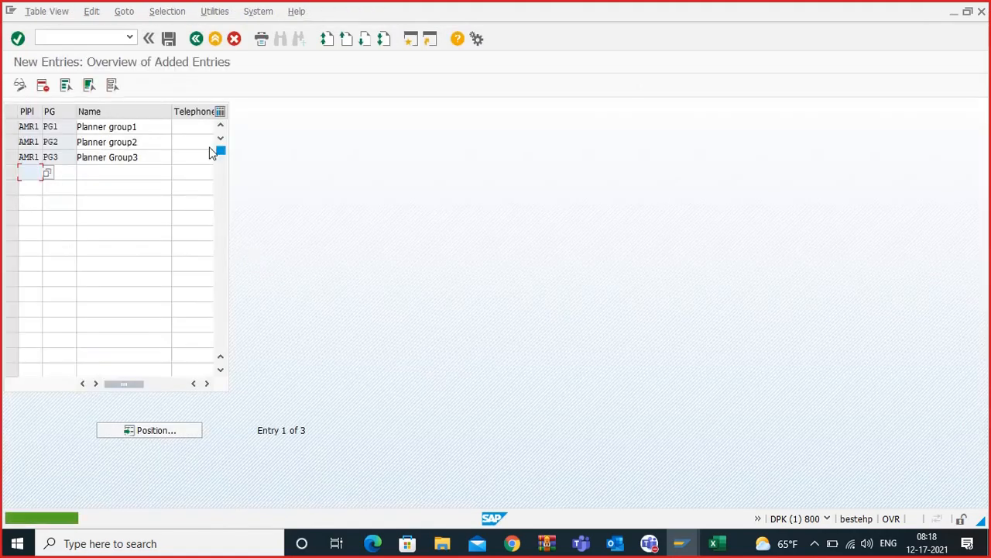
left_click(196, 39)
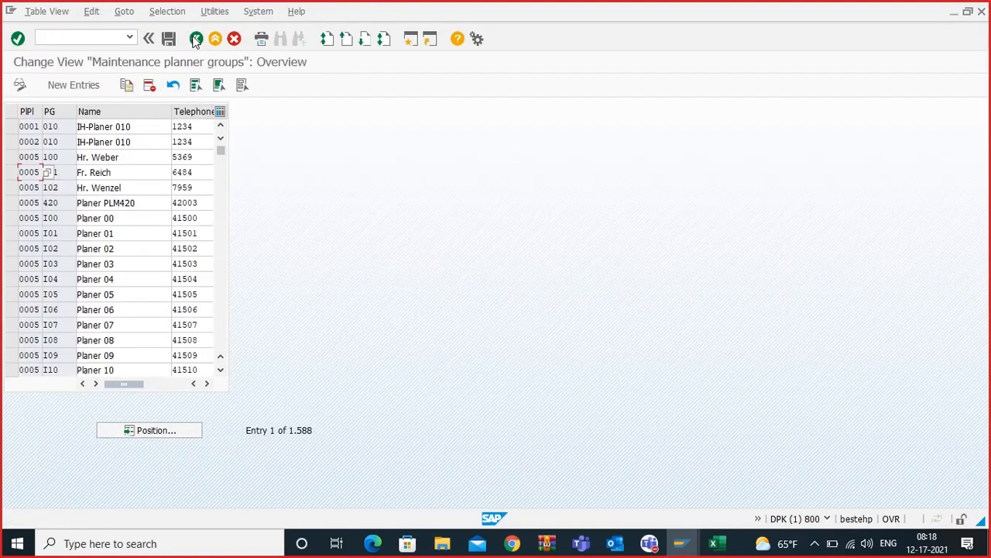
left_click(196, 39)
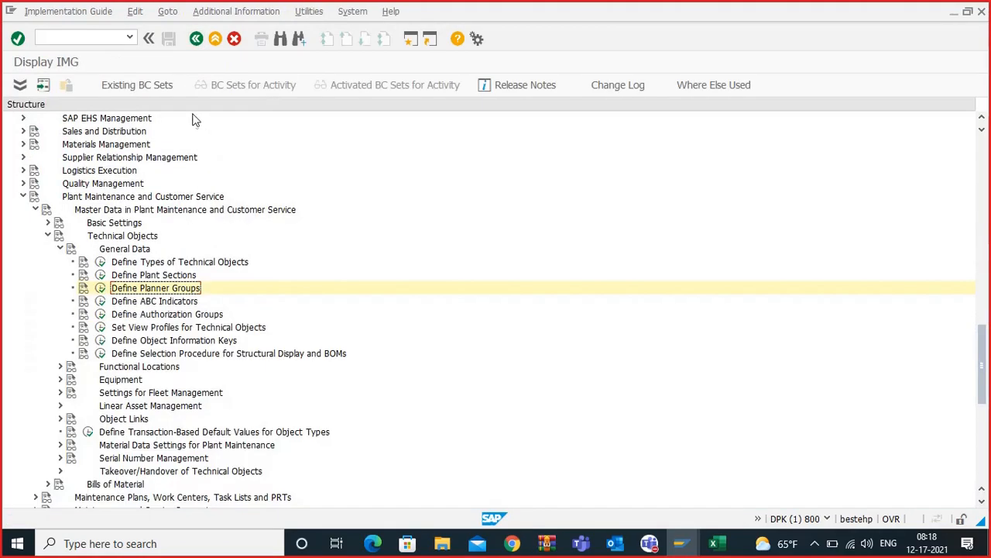
Step: Open the Define Location activity under Logistics - General in the enterprise structure definition
left_click(60, 367)
left_click(60, 326)
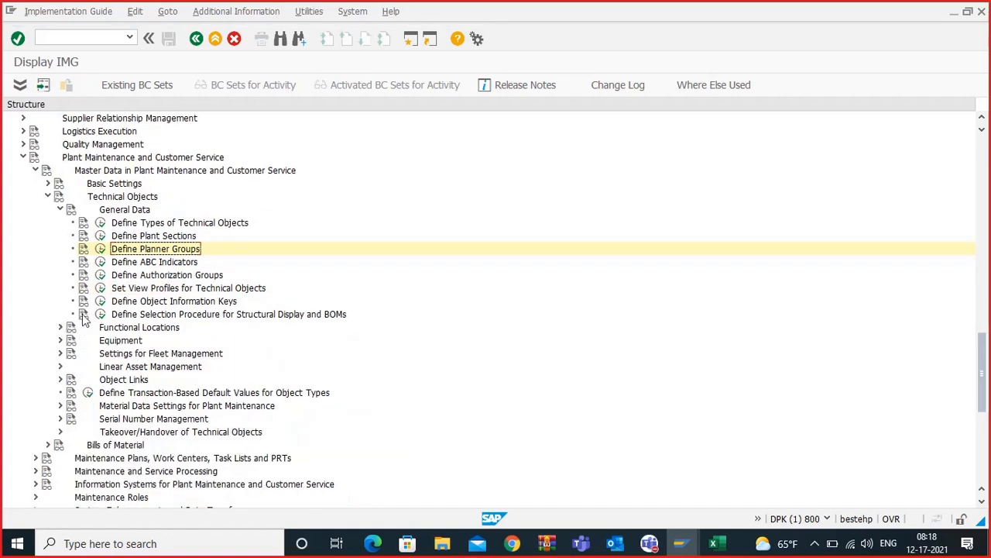
scroll(127, 294, "up", 5)
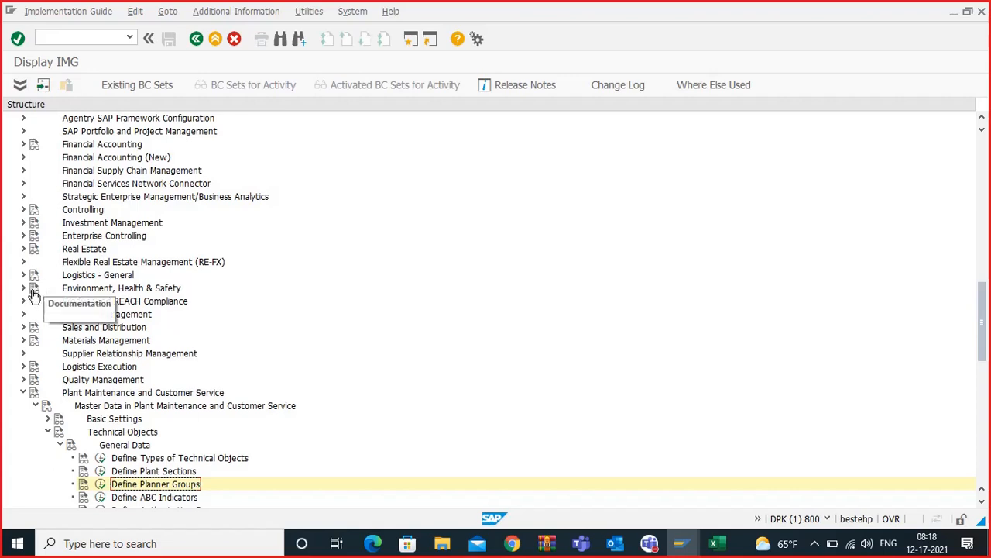
scroll(70, 232, "up", 4)
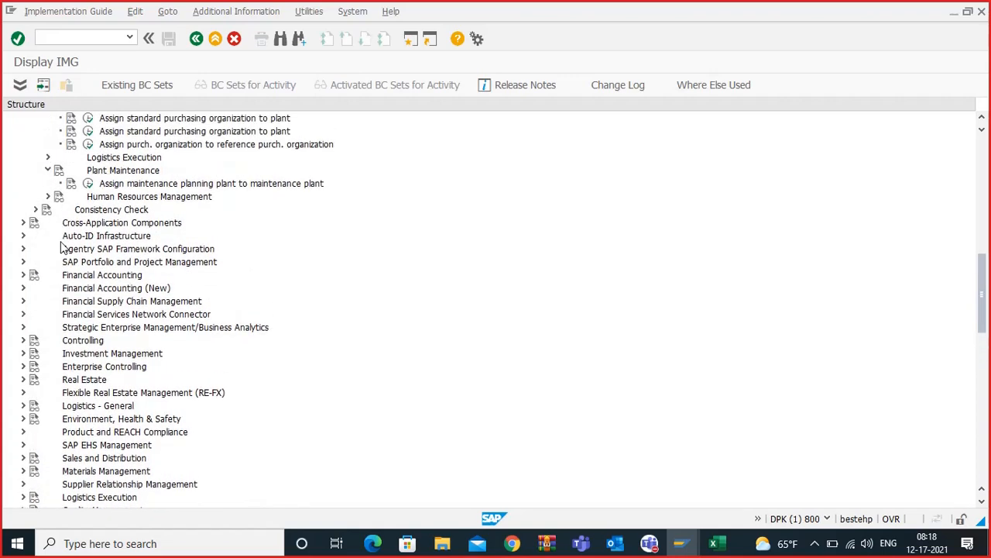
scroll(71, 230, "up", 5)
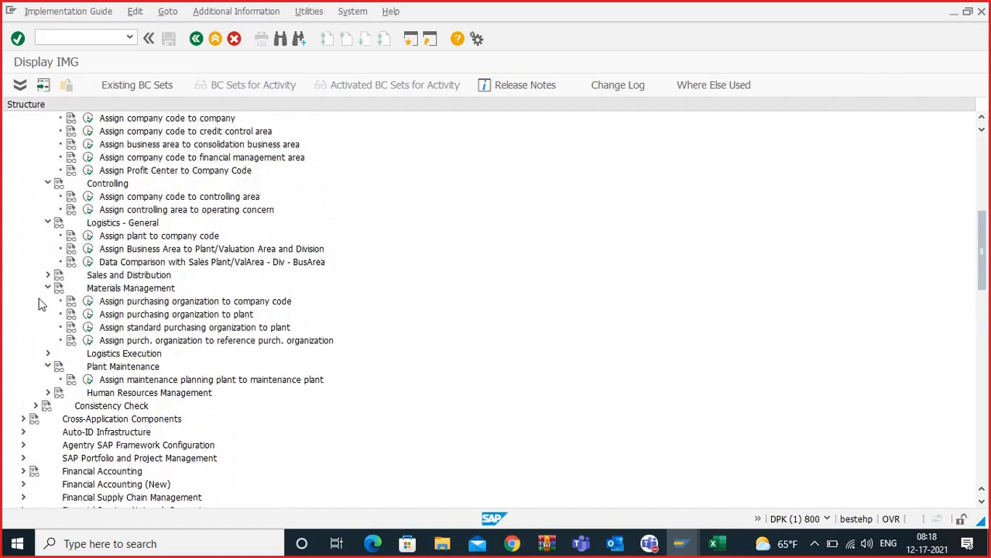
left_click(47, 353)
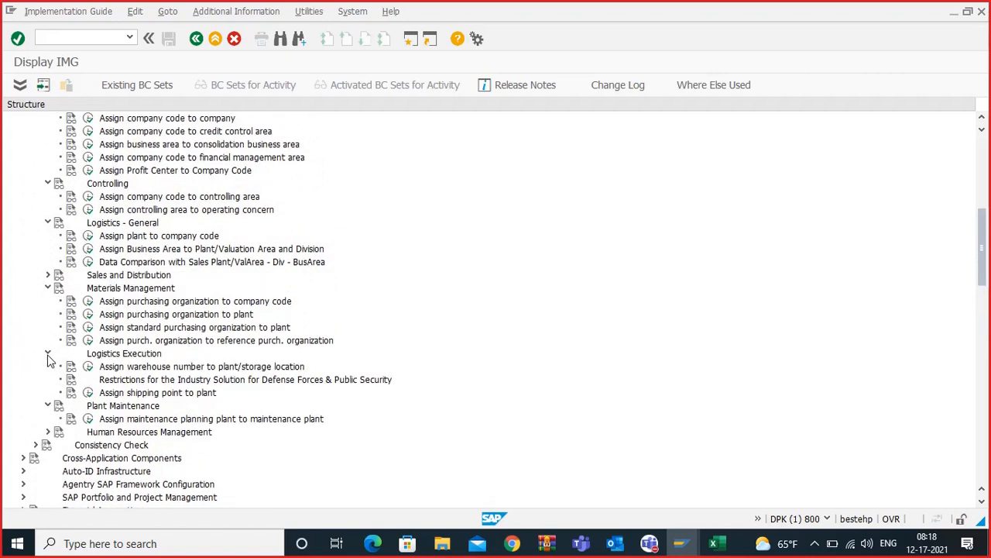
left_click(48, 354)
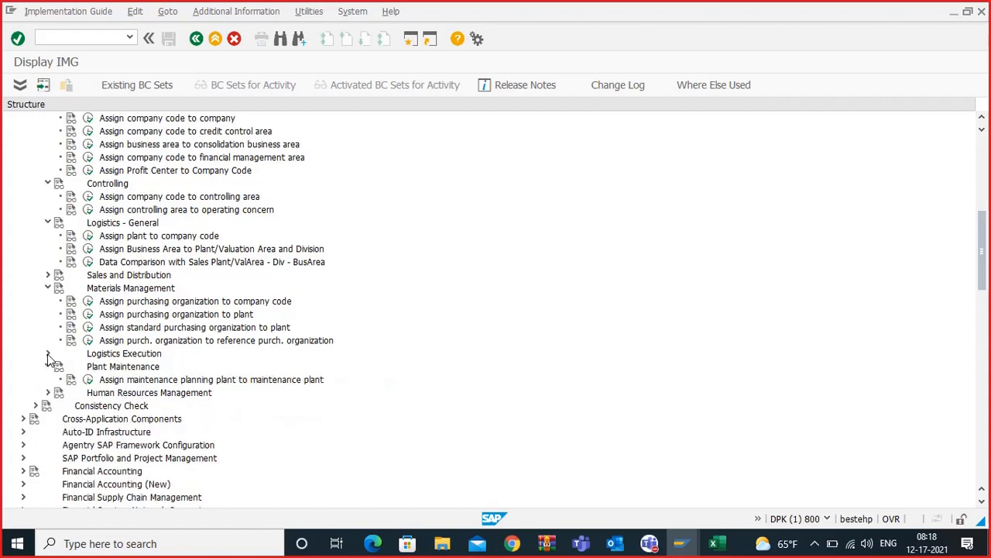
scroll(120, 322, "up", 1)
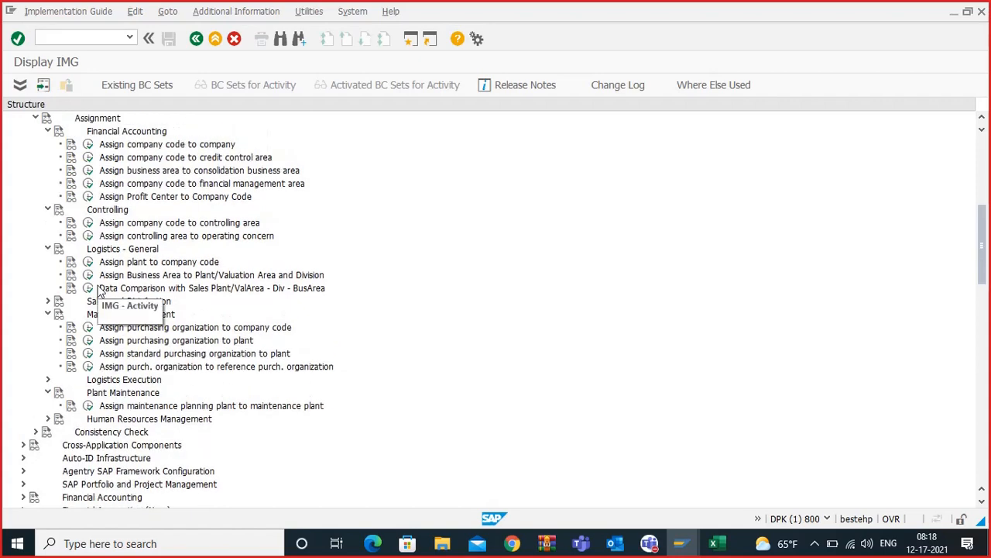
scroll(139, 242, "up", 4)
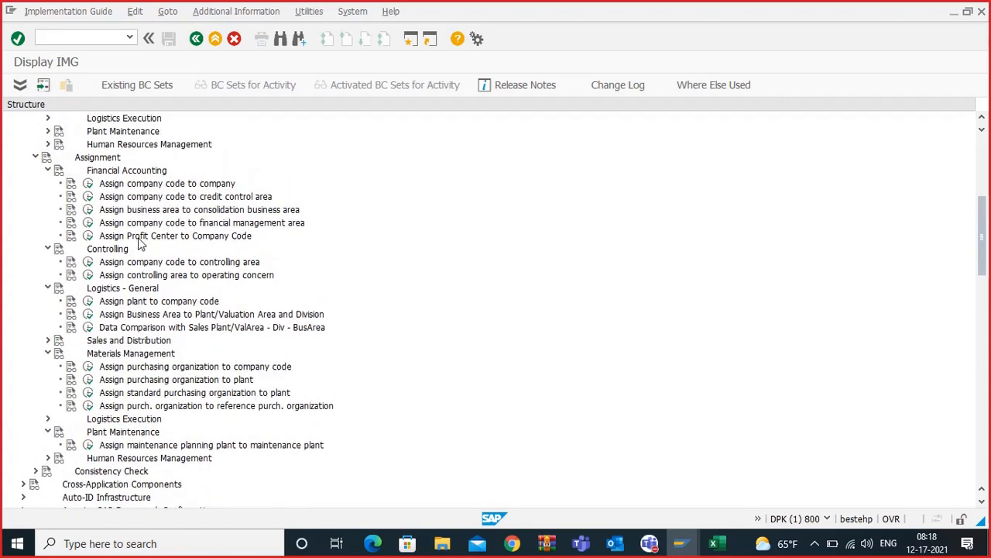
scroll(122, 237, "up", 4)
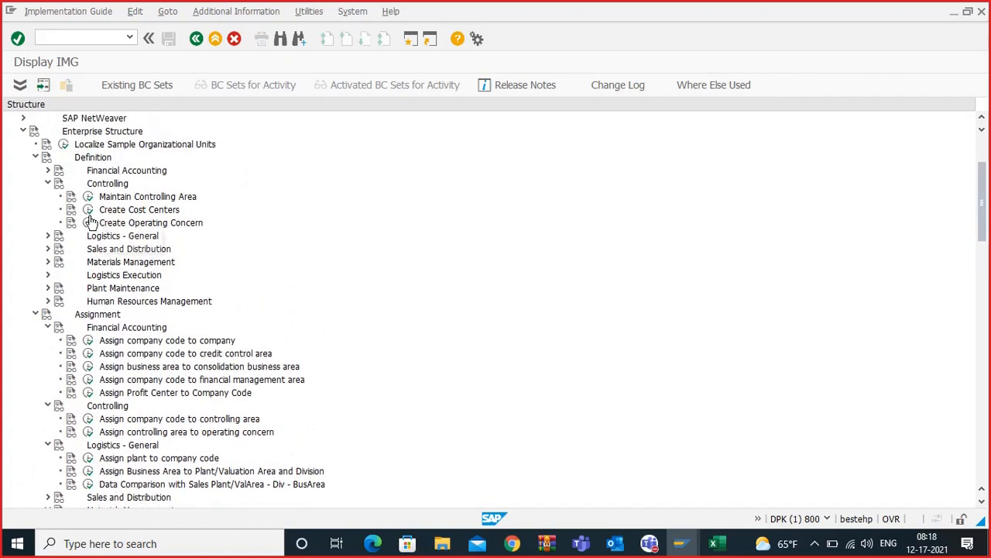
left_click(48, 237)
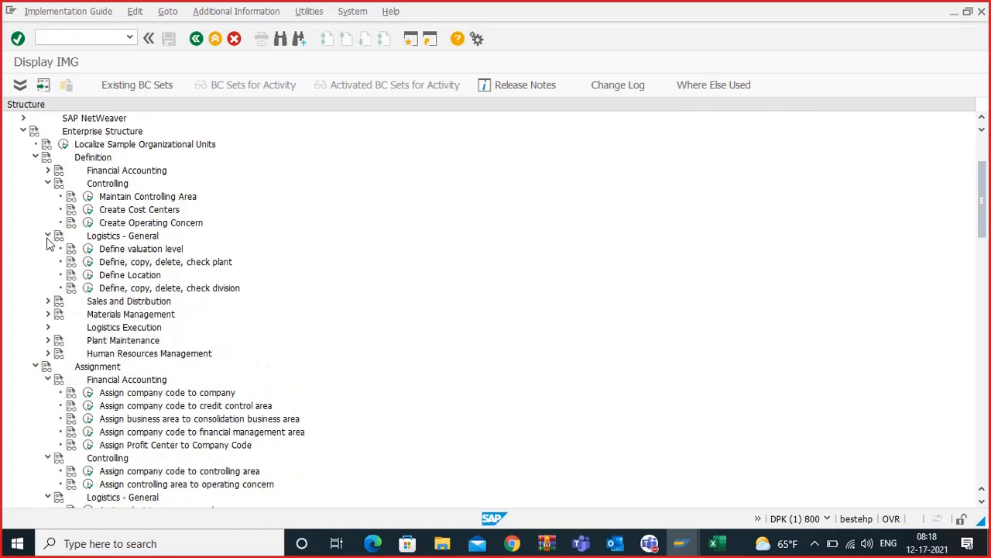
left_click(88, 275)
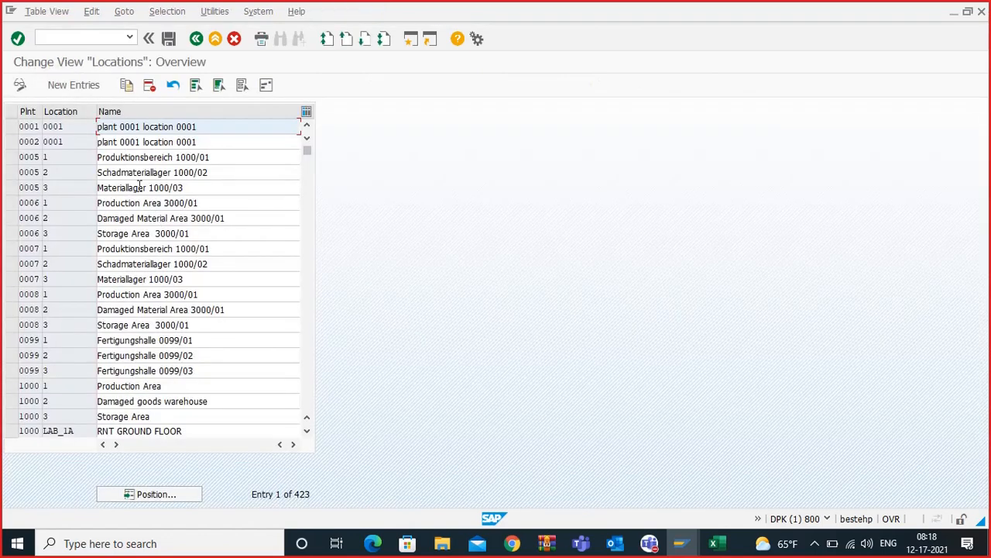
Step: Look up plant AMR1 in the locations list
left_click(183, 492)
left_click(144, 198)
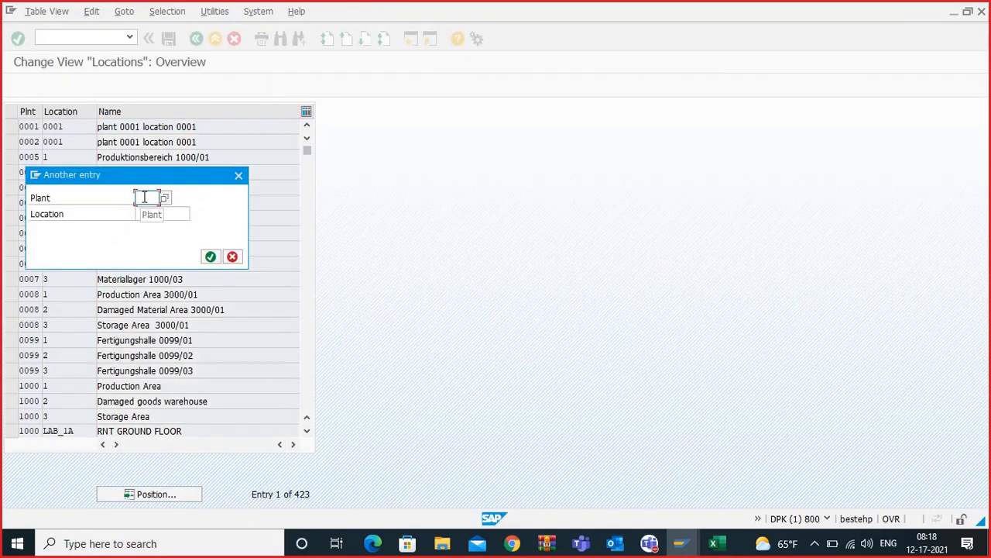
type("amr1")
key("Return")
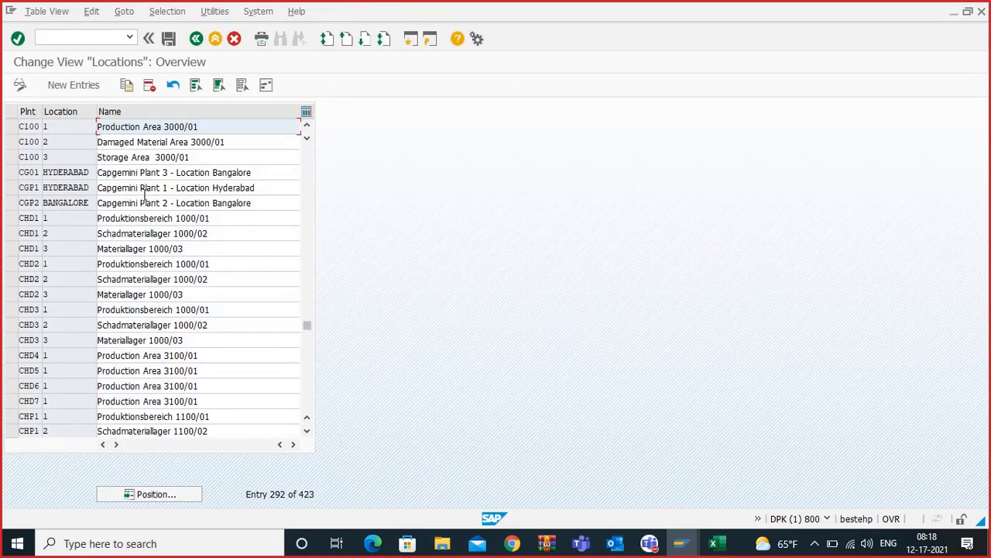
Step: Create a new location entry for plant AMR1 with location TPT and the name "TPT location"
left_click(88, 87)
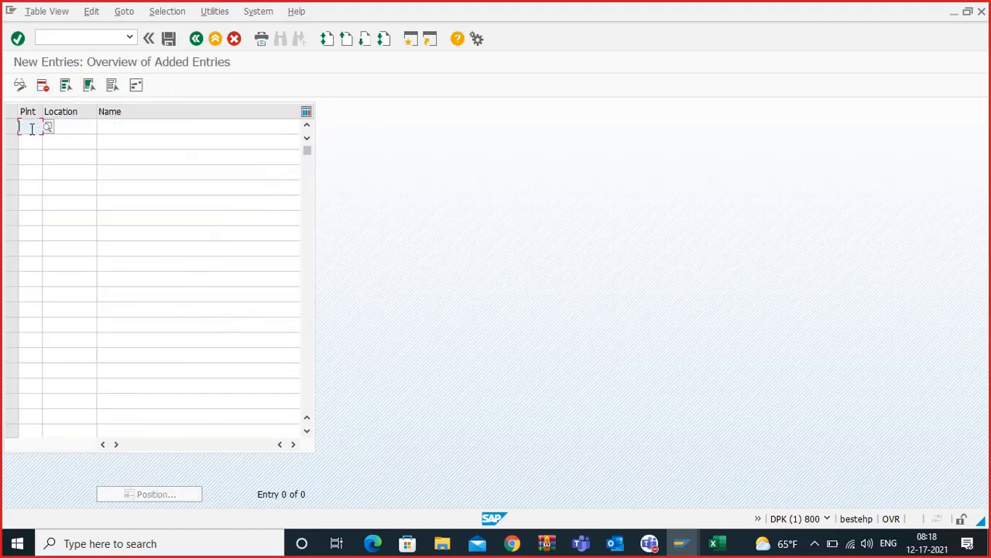
type("AMS1")
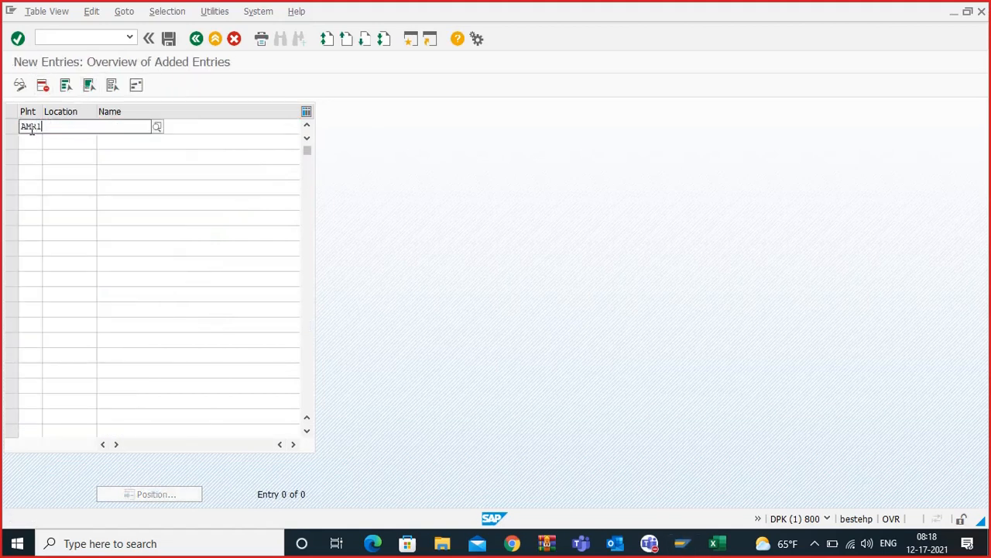
key("Tab")
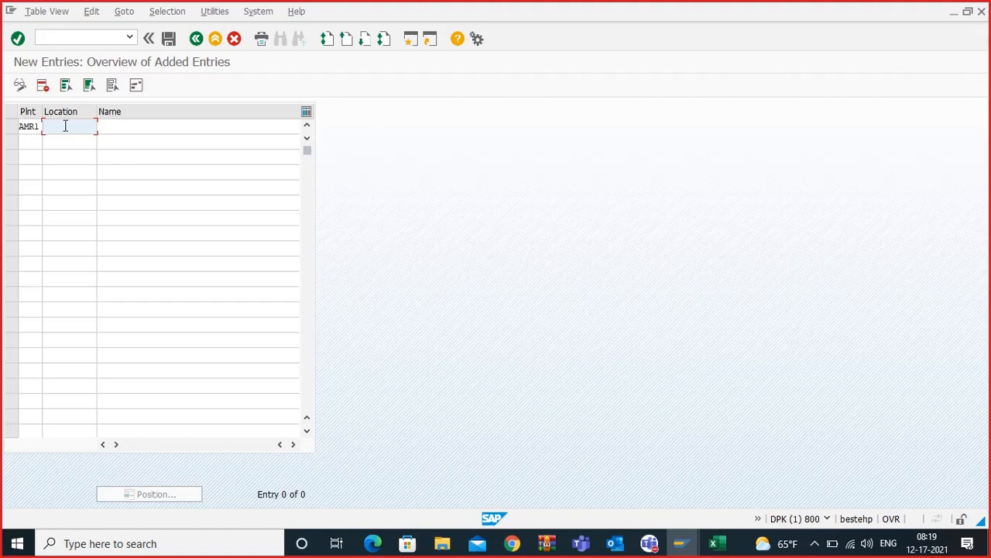
key("BackSpace")
key("Tab")
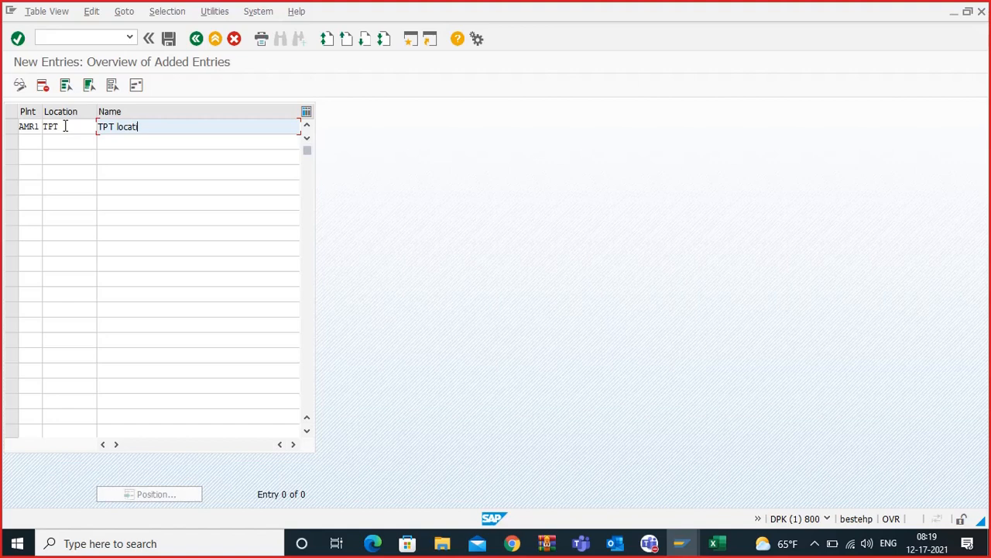
type("AMR1")
Step: Fill in the TPT location's address with title Company, name "TPT Location" and search term TPT
double_click(65, 127)
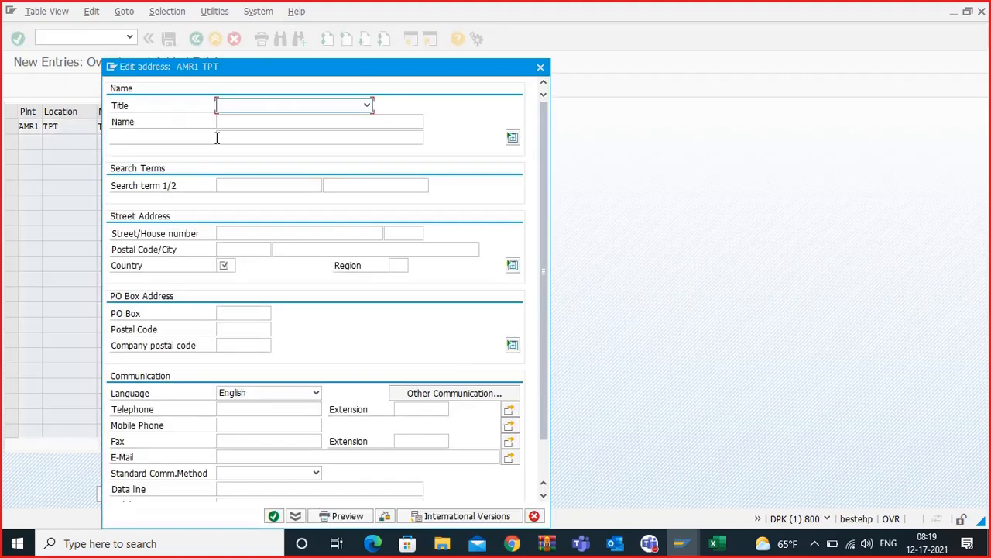
left_click(271, 109)
left_click(257, 120)
left_click(253, 122)
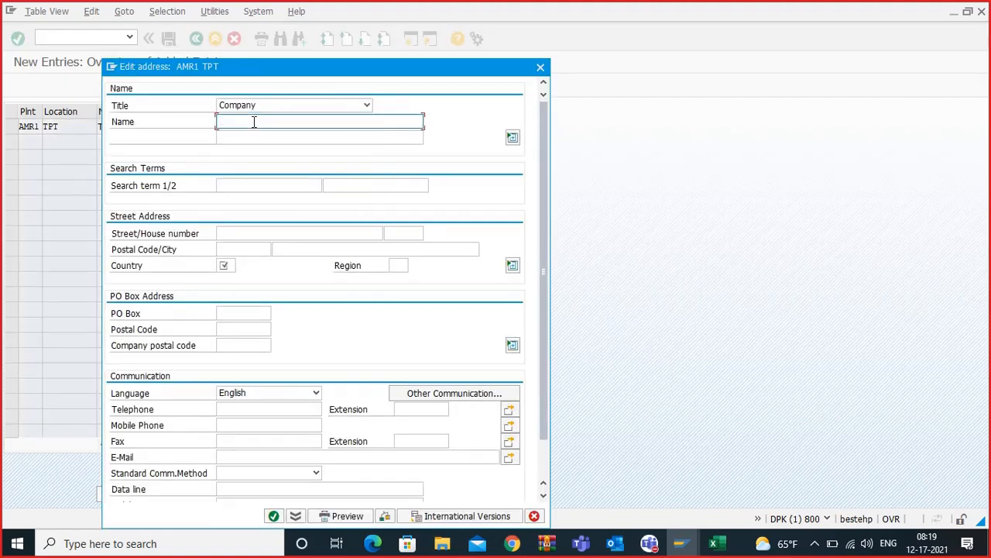
type("TPT Location")
left_click(248, 188)
type("T")
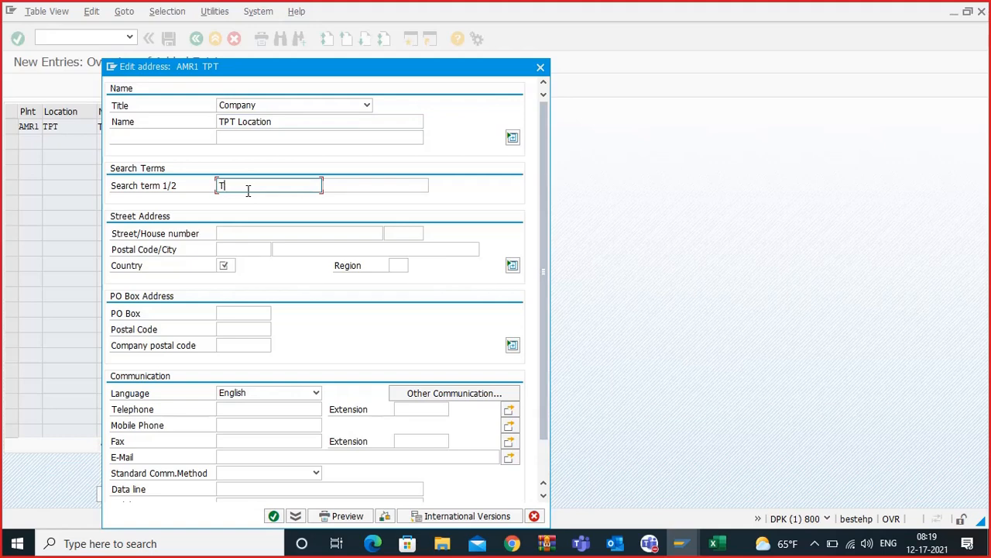
type("PT")
Step: Set the TPT location address's country to IN and its region to 01 (Andra Pradesh)
left_click(246, 232)
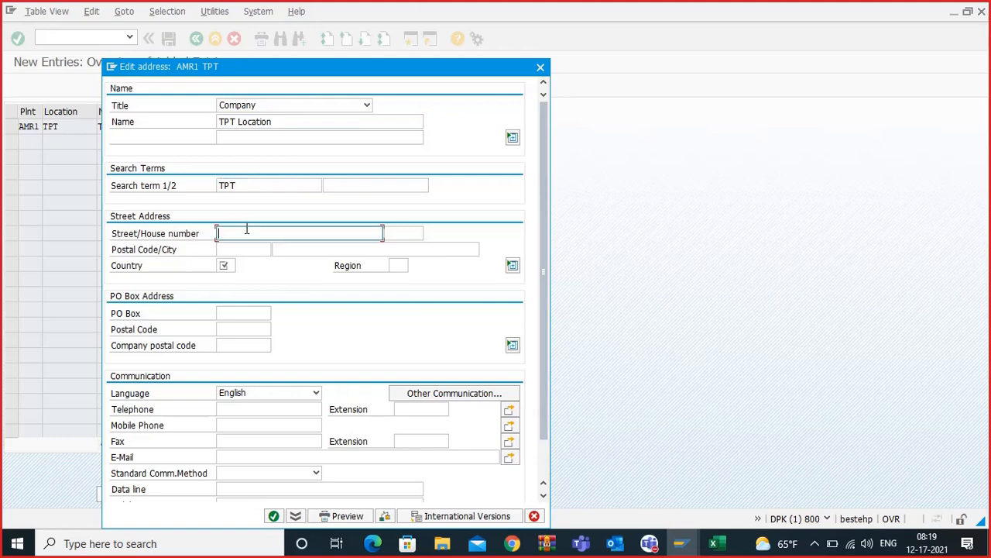
left_click(232, 266)
type("IN")
left_click(397, 266)
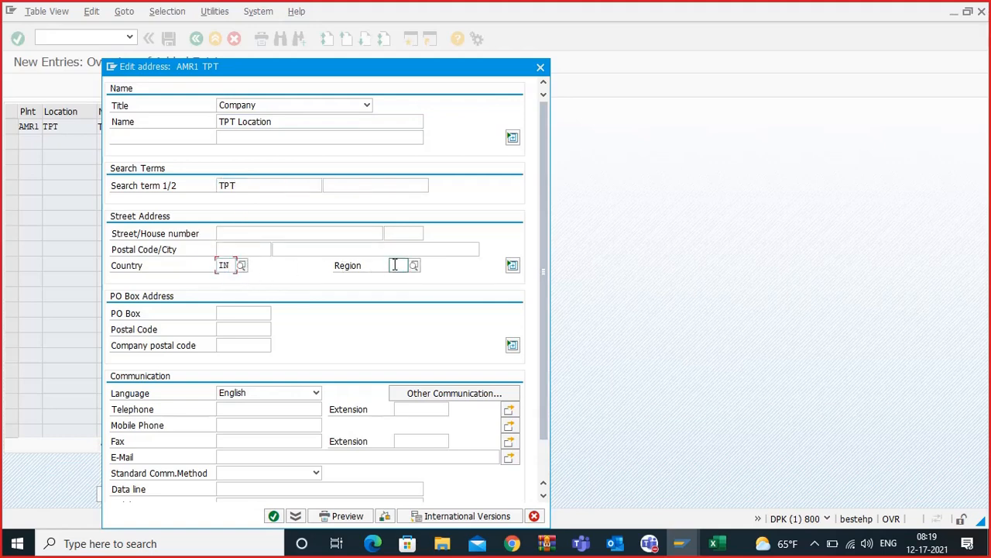
type("01")
left_click(414, 266)
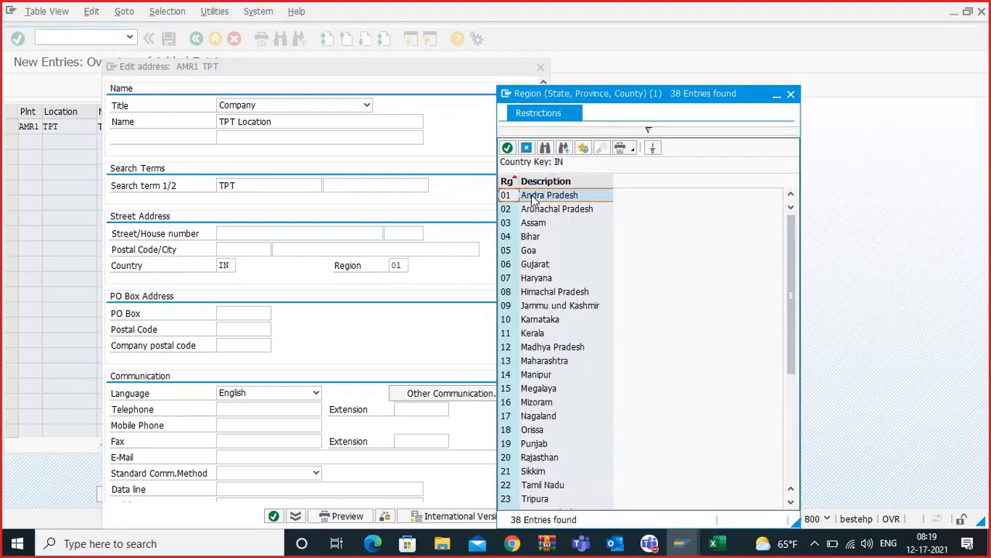
double_click(509, 200)
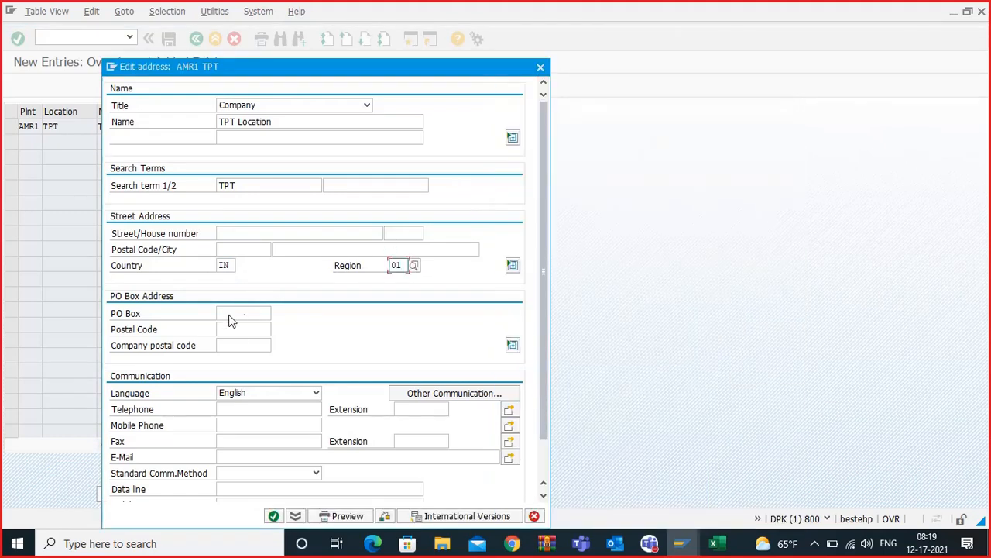
Step: Confirm the TPT location's address and save the new location entry for plant AMR1
left_click(275, 517)
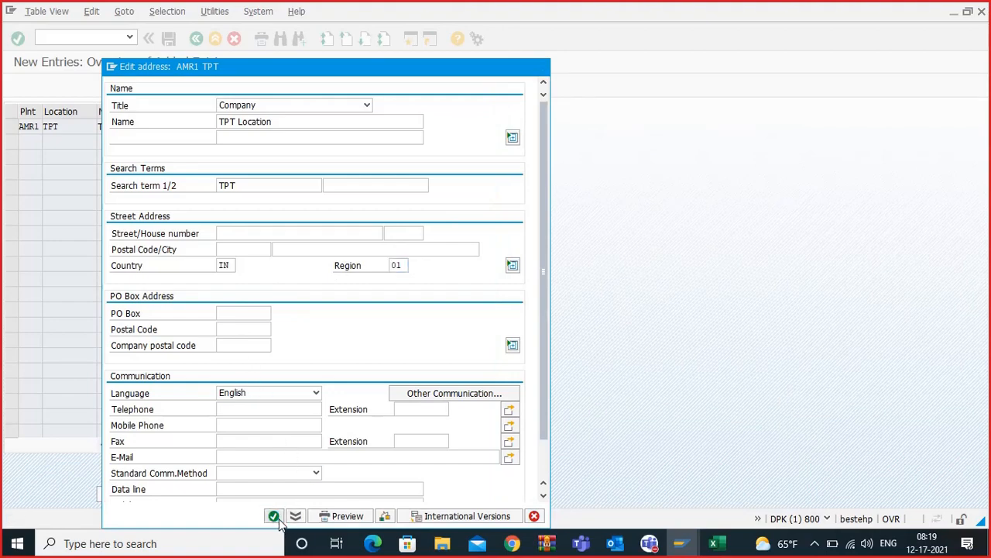
left_click(169, 39)
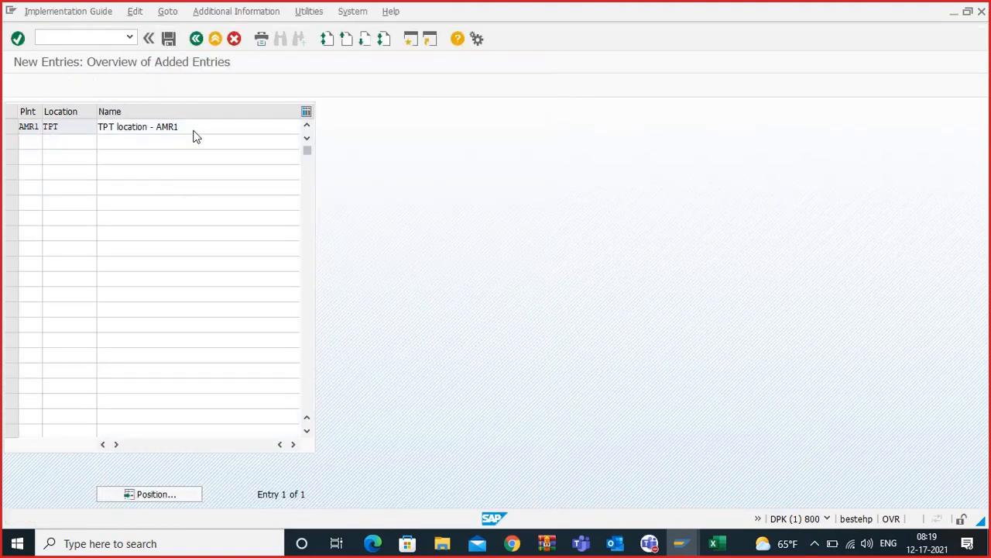
left_click(156, 225)
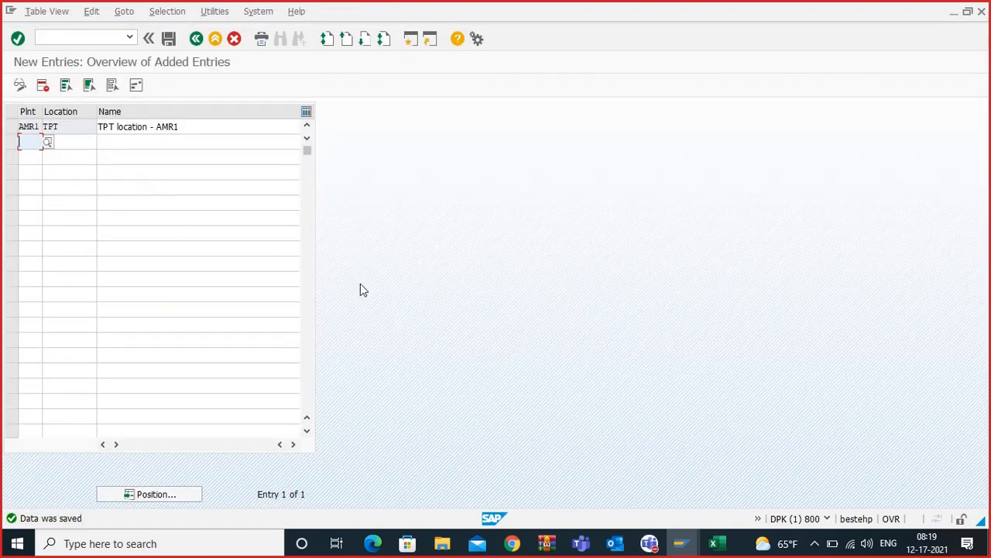
Step: Open the company code organizational object with /NEC01 and show the transaction code in the status bar
left_click(78, 35)
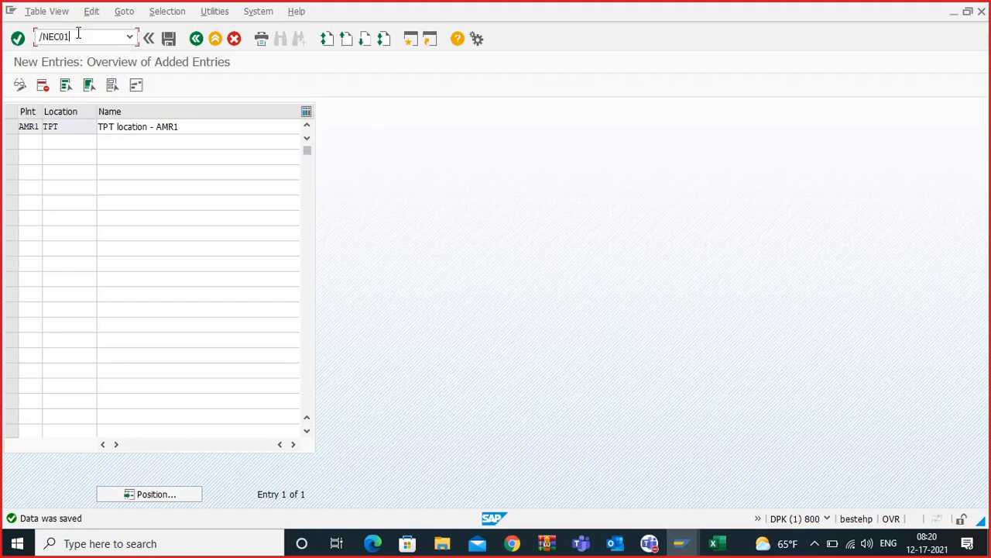
key("Return")
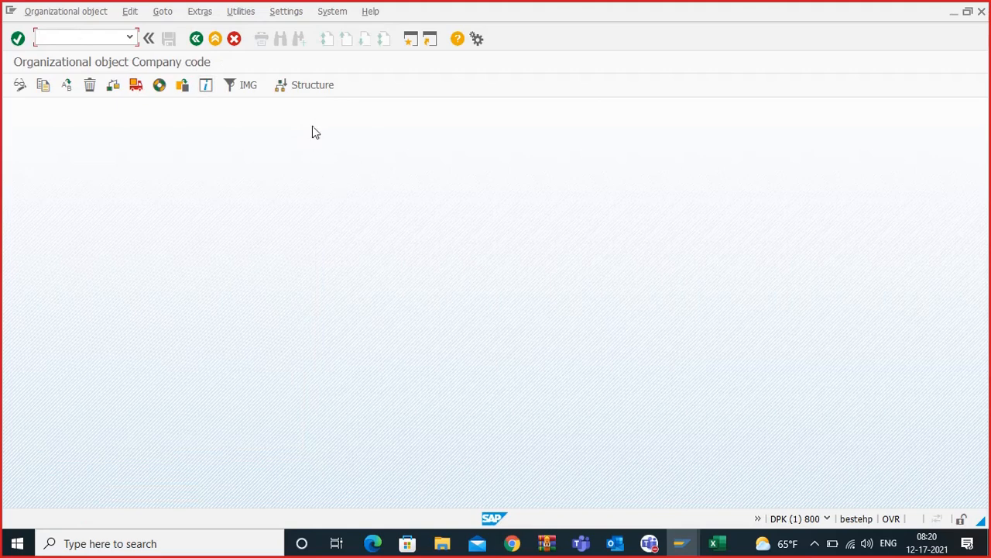
left_click(828, 521)
left_click(850, 460)
left_click(239, 92)
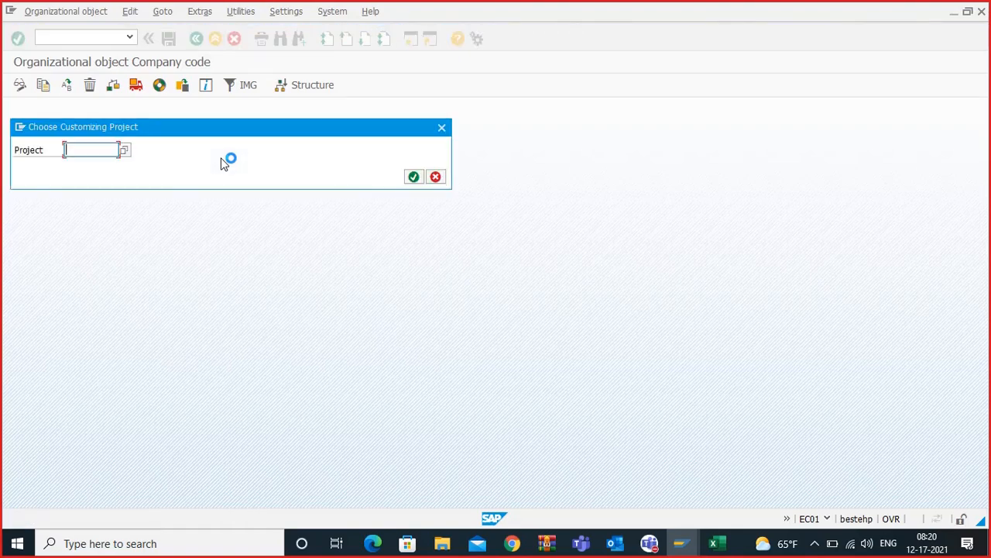
left_click(414, 176)
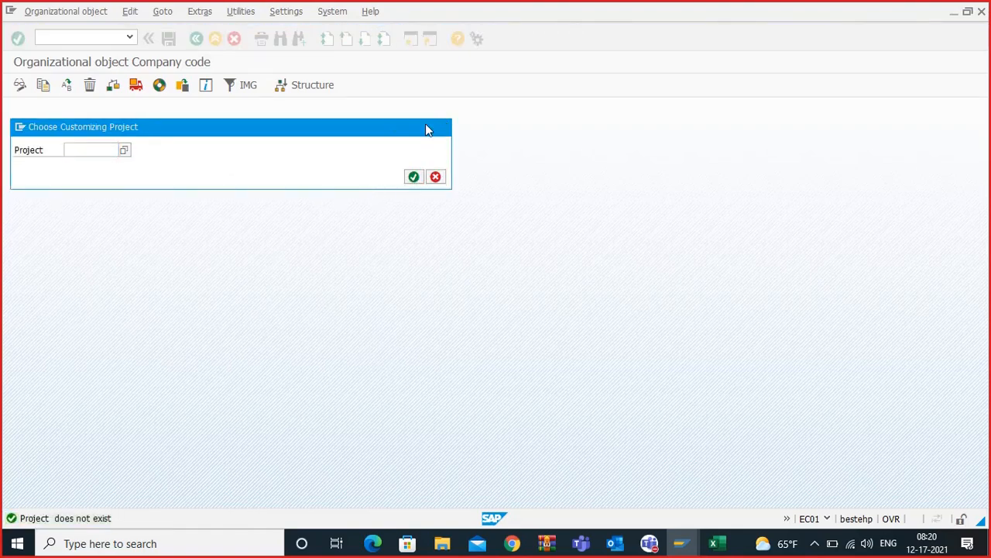
left_click(441, 127)
Step: Open the structure navigation for company codes and confirm its help text
left_click(313, 87)
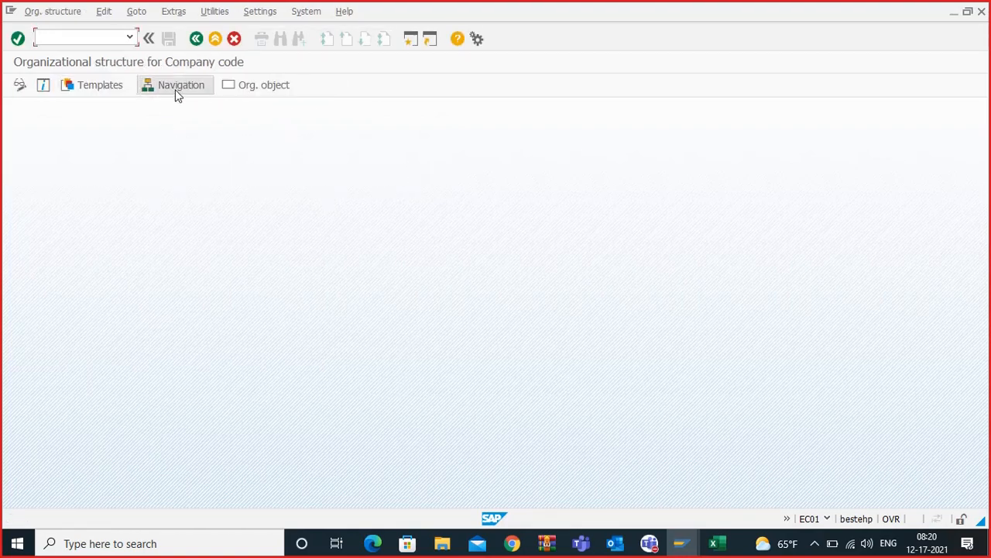
left_click(175, 88)
key("F1")
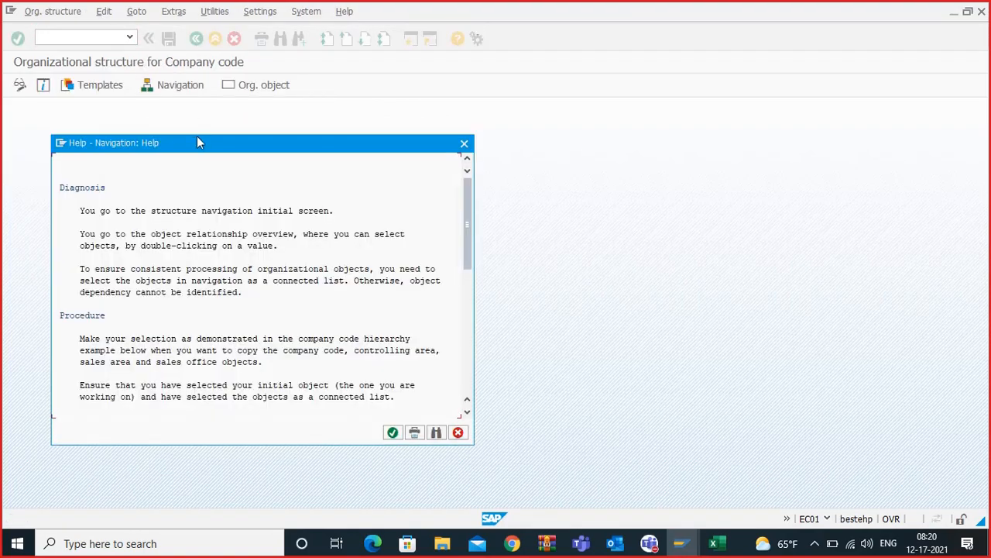
left_click(392, 432)
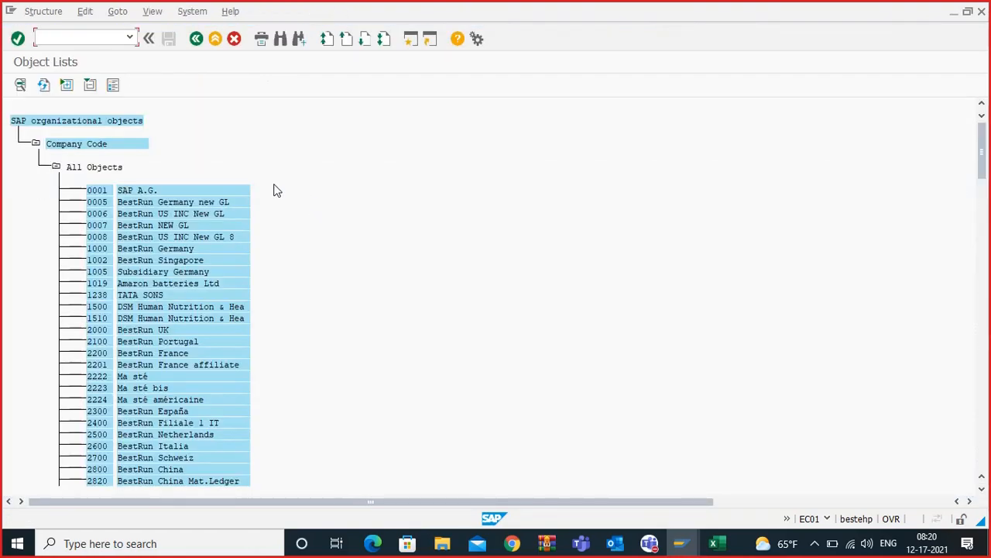
Step: Find company code 1019 in the object list and open its organizational structure
scroll(243, 205, "down", 1)
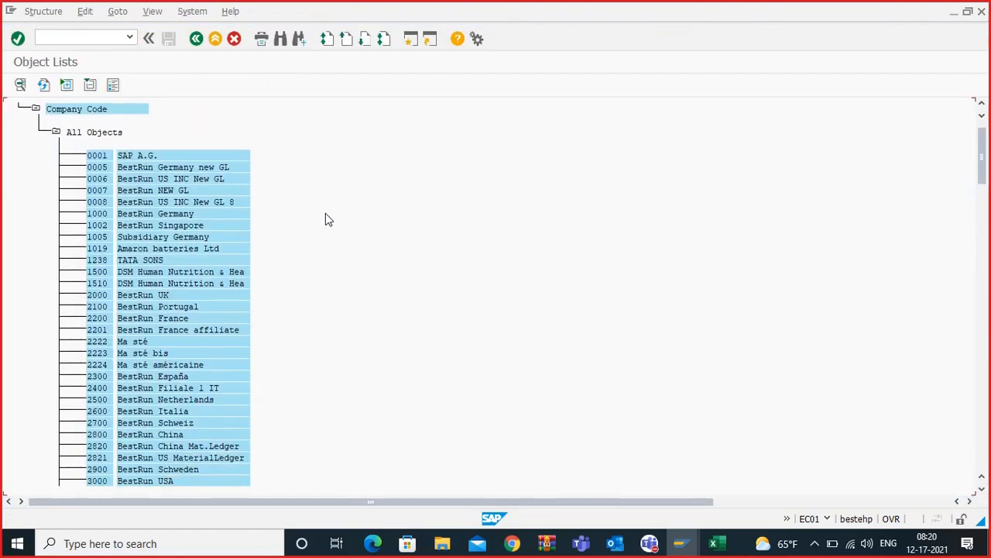
scroll(325, 259, "down", 1)
scroll(243, 294, "down", 1)
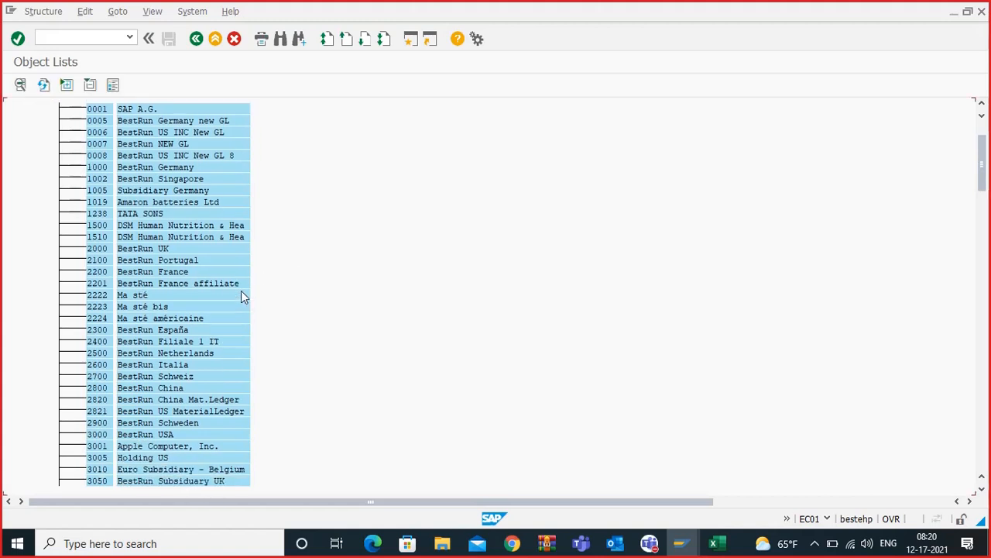
key("ctrl+f")
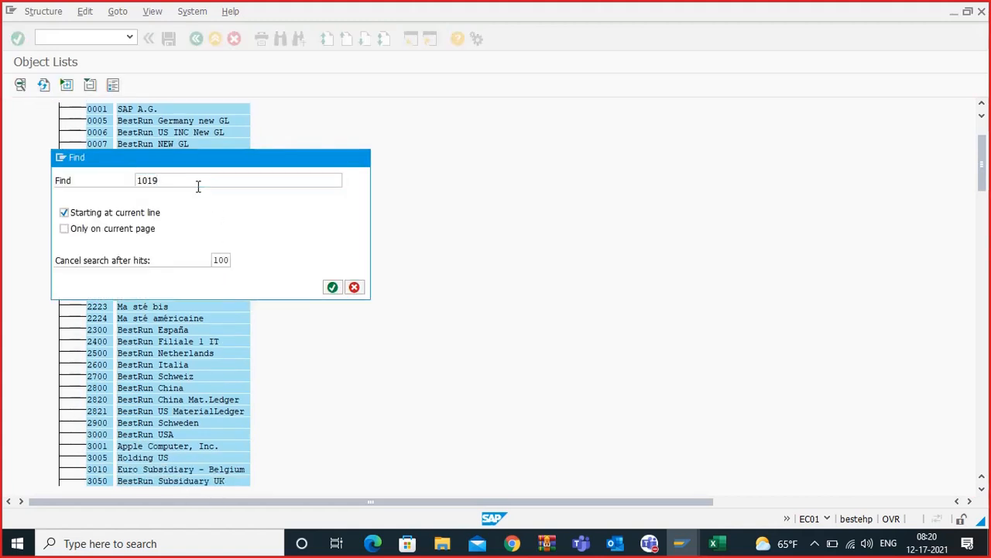
key("Return")
double_click(201, 101)
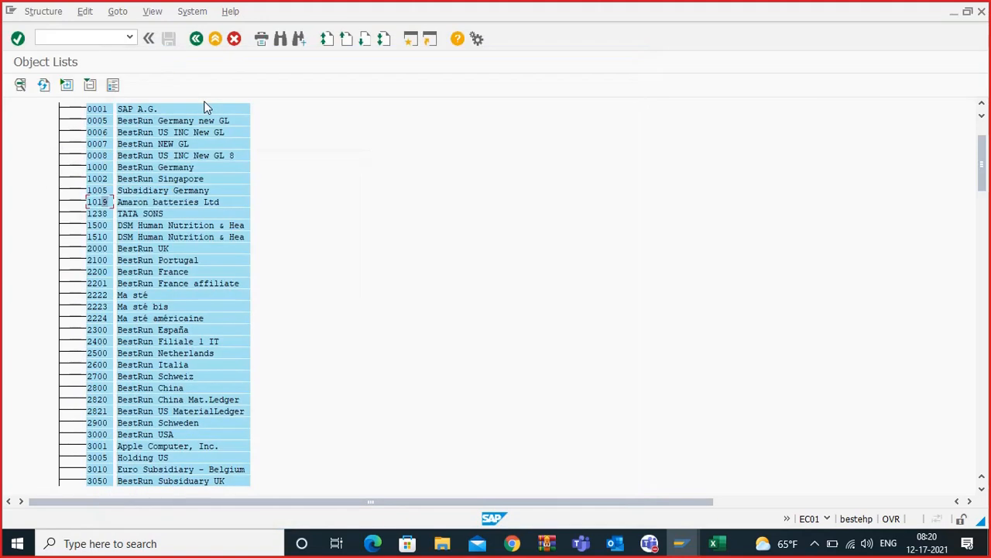
double_click(96, 202)
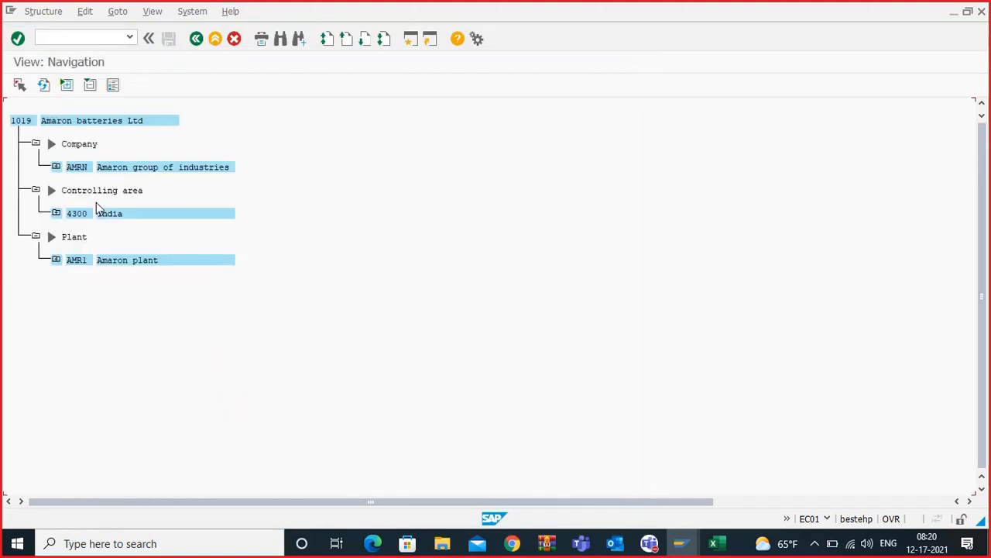
Step: Expand company AMRN, controlling area 4300, operating concern INT1 and plant AMR1, keeping TATA SONS and INT1's controlling area list collapsed
left_click(56, 167)
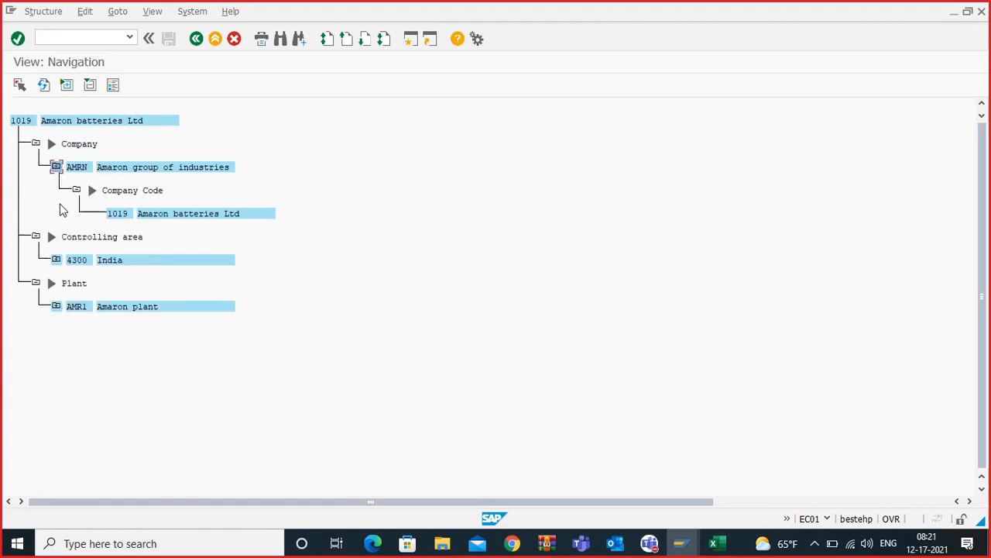
left_click(56, 259)
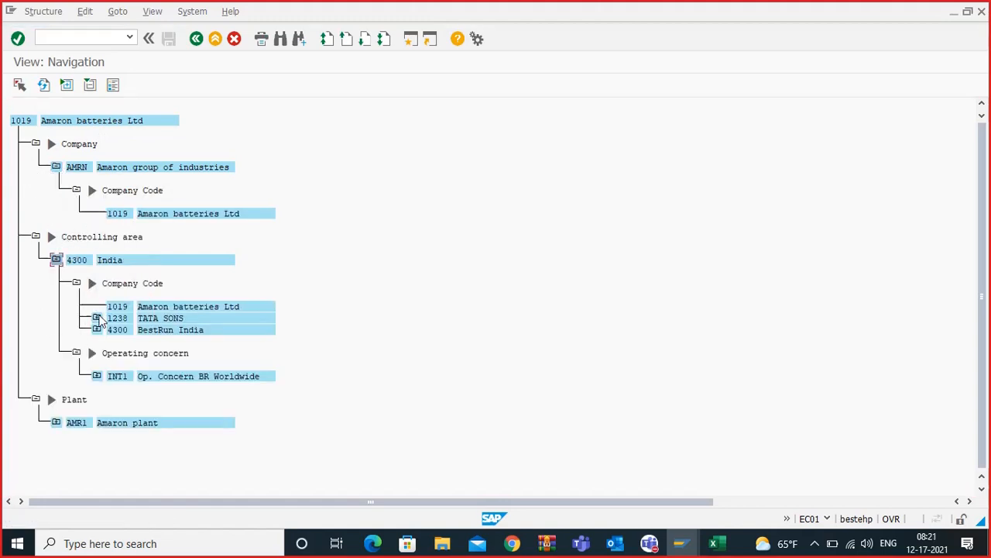
left_click(96, 319)
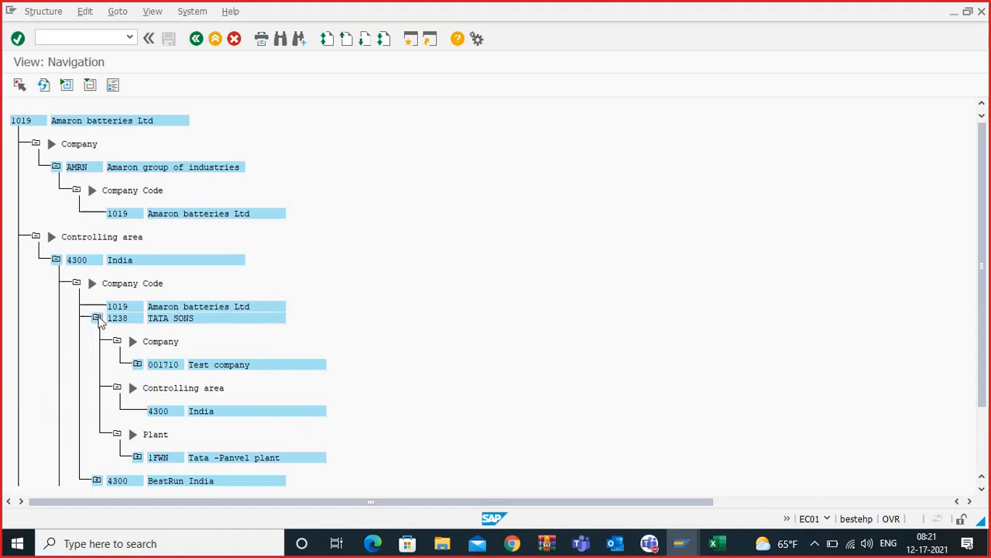
left_click(96, 319)
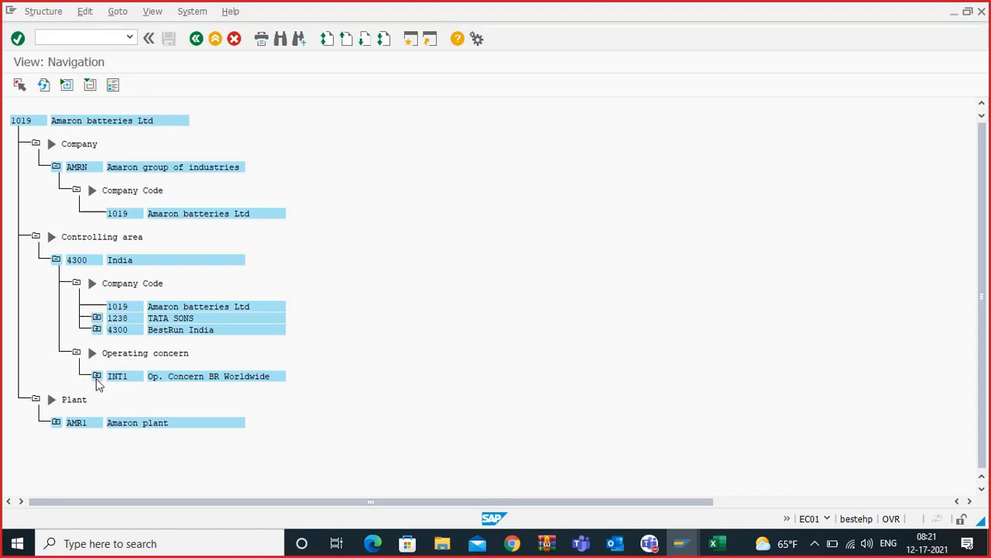
left_click(96, 375)
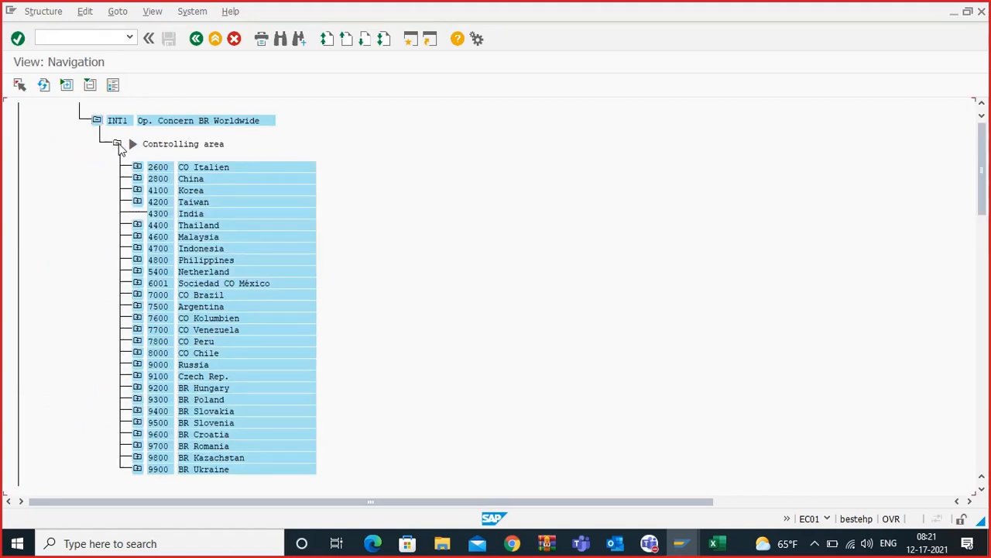
left_click(117, 144)
left_click(56, 191)
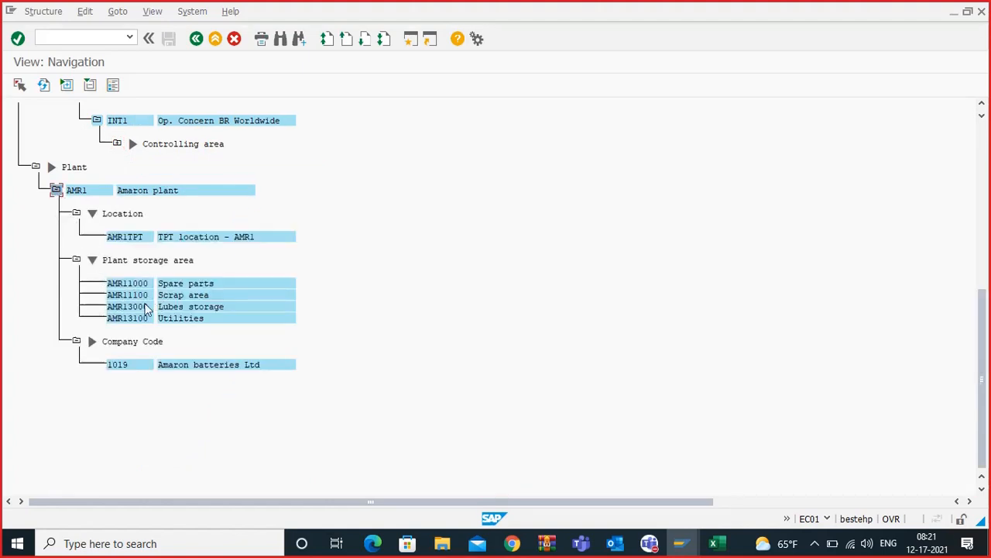
Step: Examine the full structure of company code 1019, including INT1's controlling areas and plant AMR1's location and storage areas
scroll(178, 311, "up", 3)
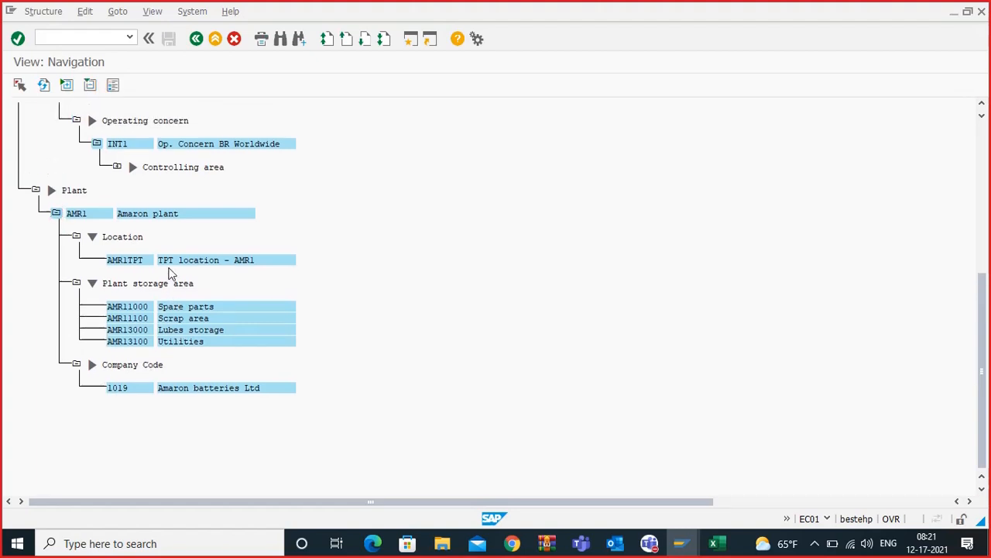
scroll(165, 269, "up", 3)
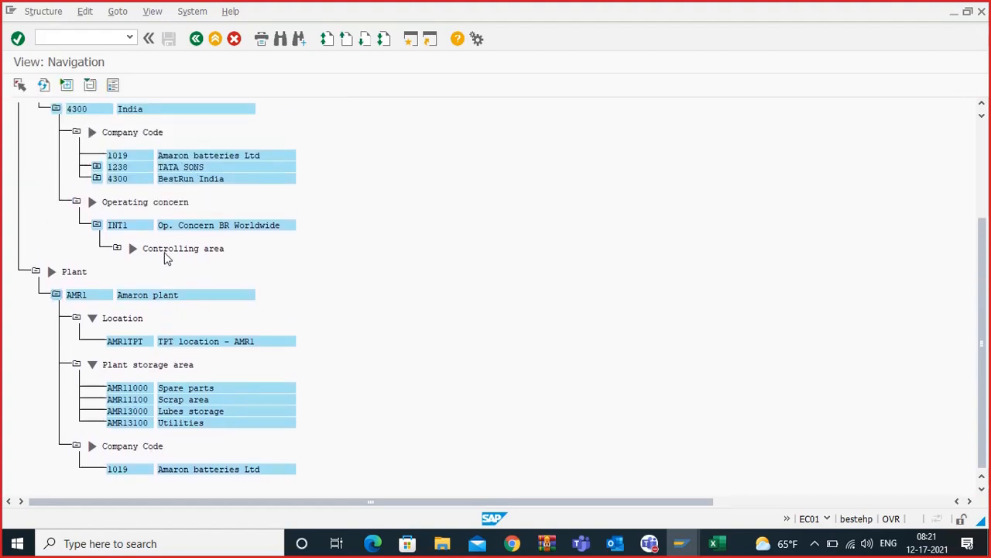
scroll(166, 242, "up", 4)
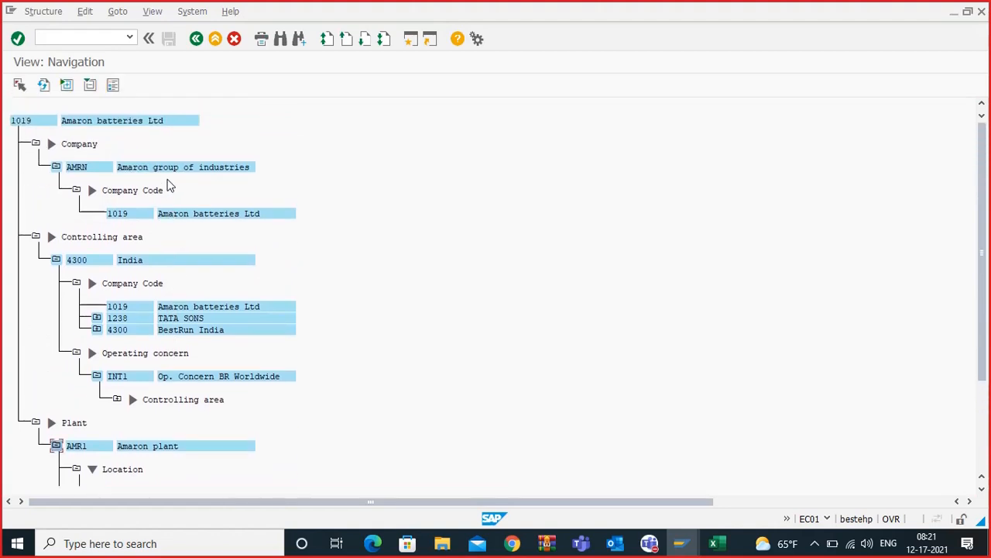
scroll(158, 213, "down", 1)
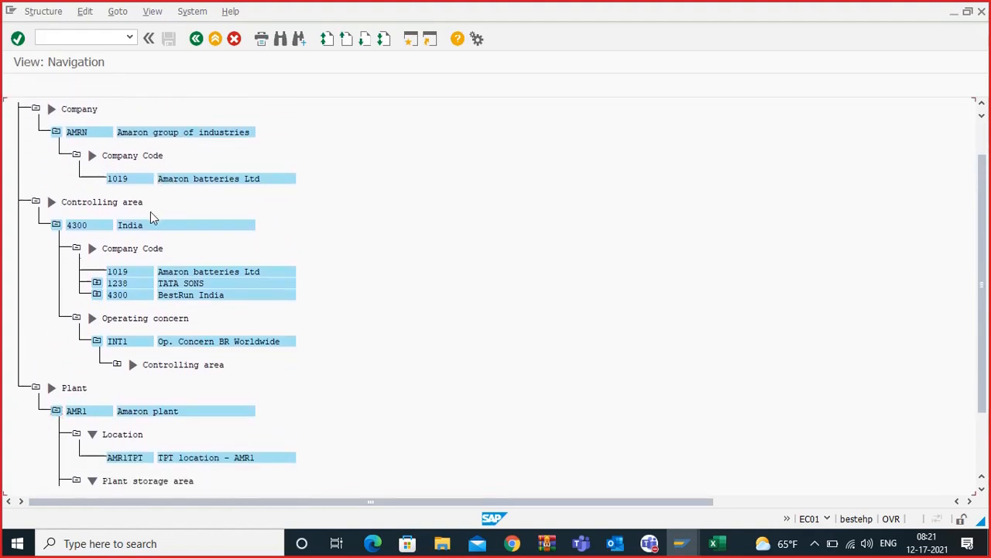
scroll(153, 218, "down", 2)
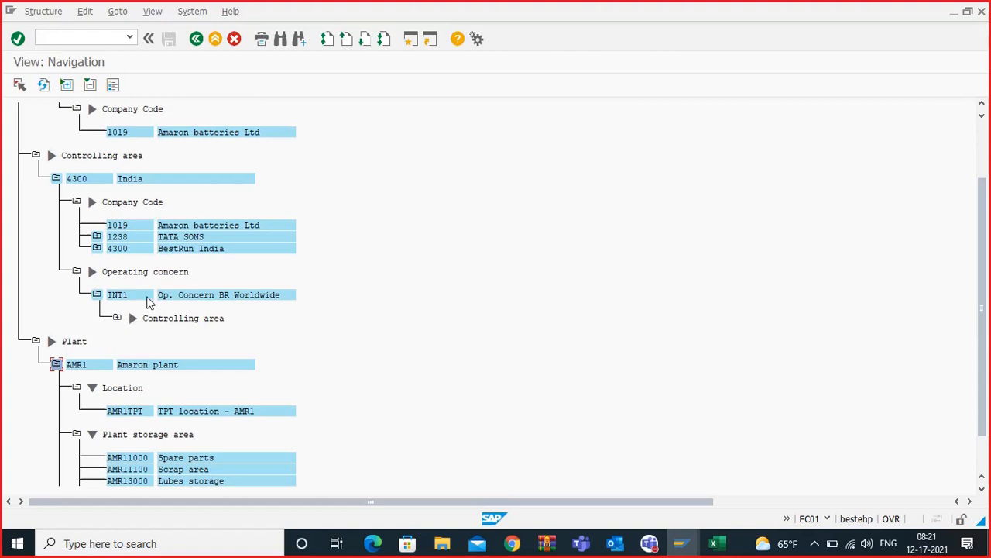
left_click(117, 317)
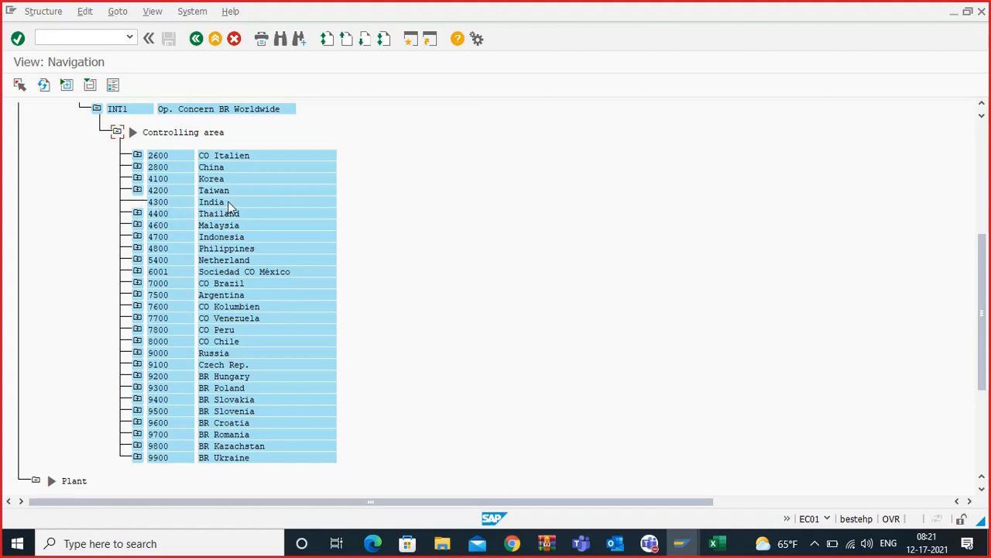
scroll(469, 233, "down", 4)
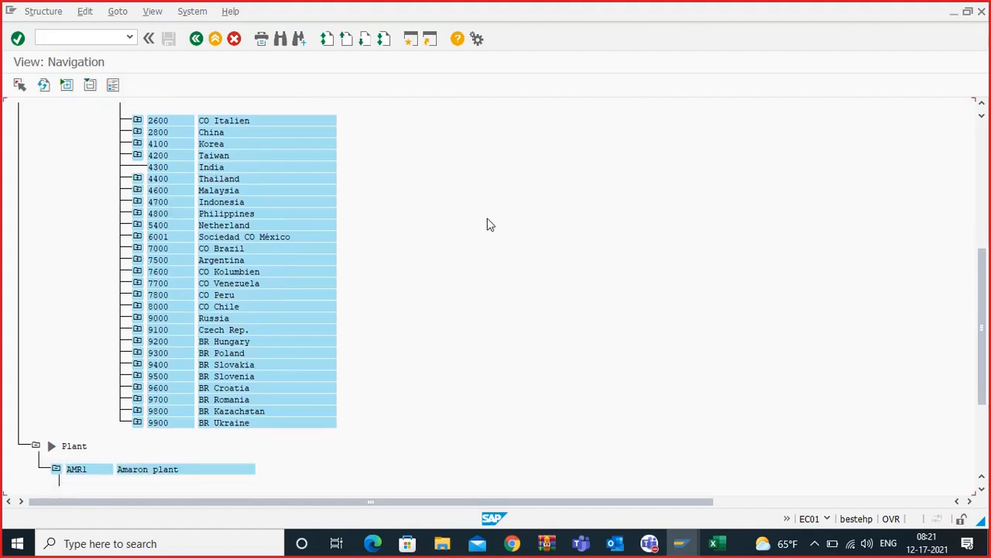
scroll(465, 256, "down", 8)
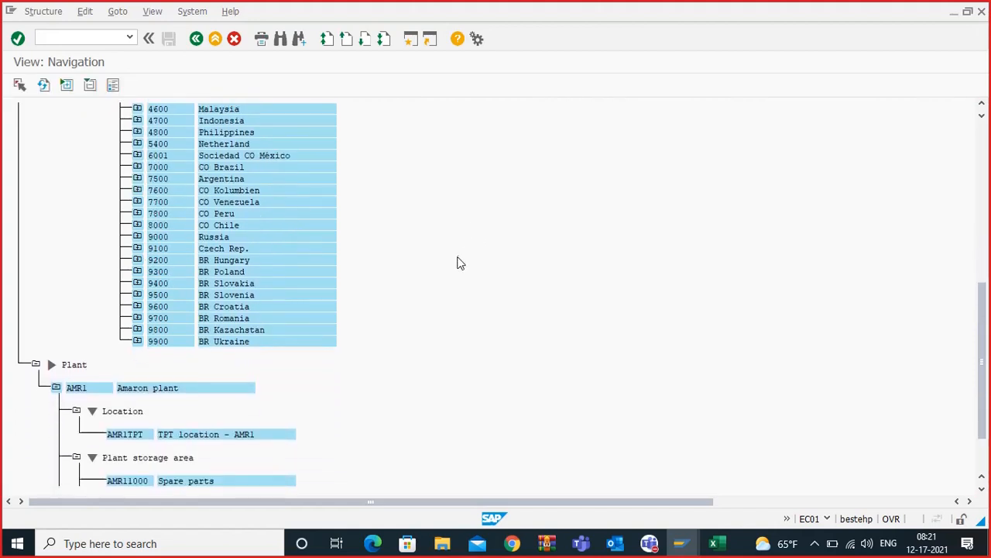
scroll(457, 267, "down", 5)
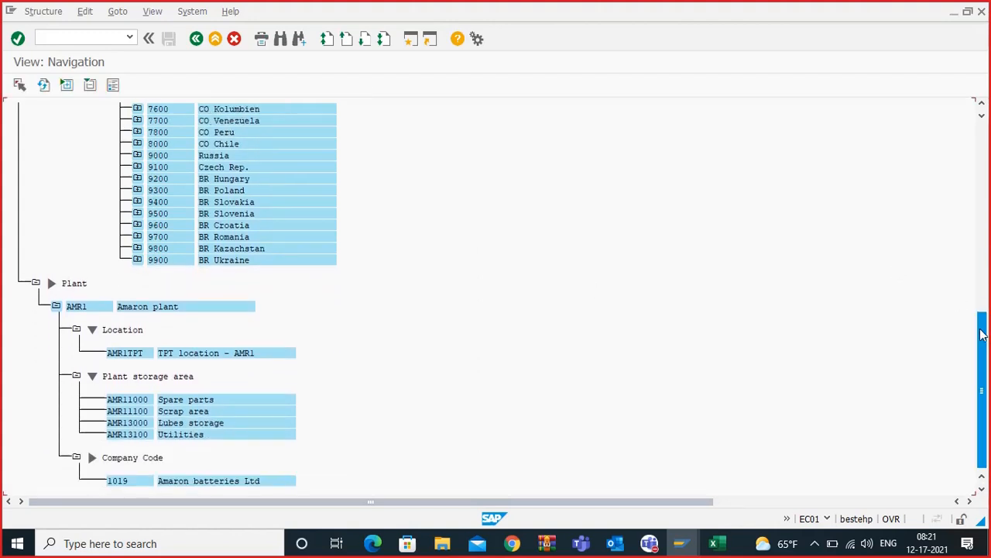
left_click_drag(982, 336, 983, 140)
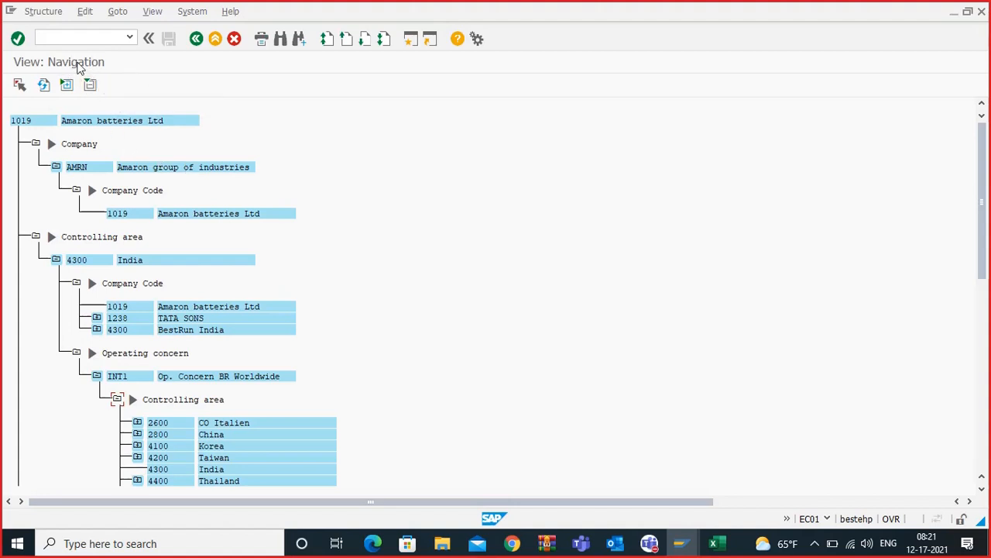
left_click(51, 13)
left_click(46, 12)
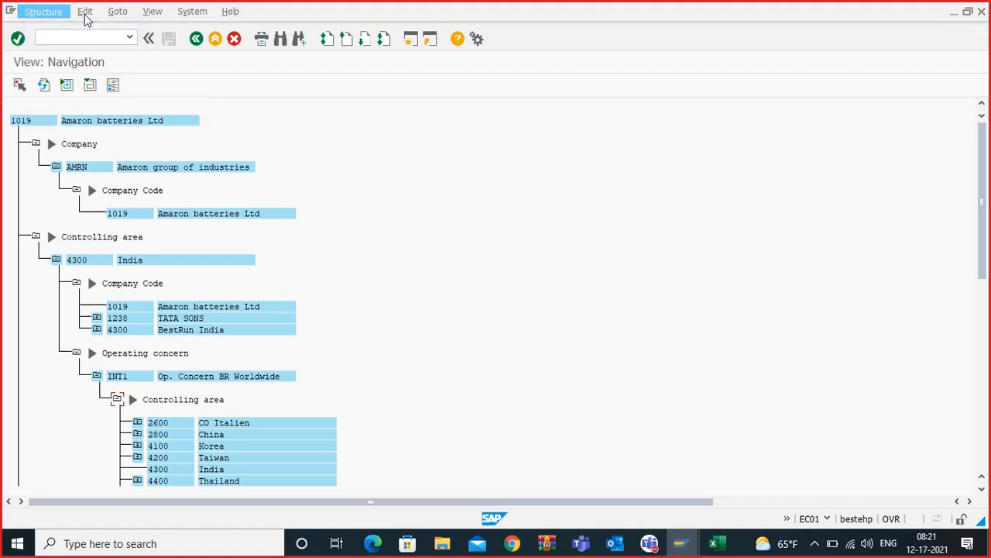
left_click(84, 11)
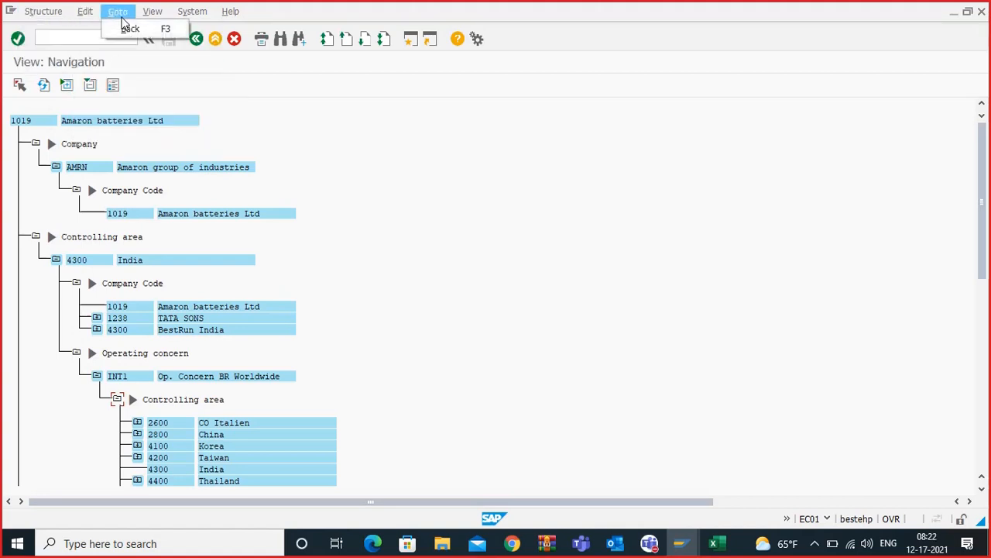
mouse_move(190, 13)
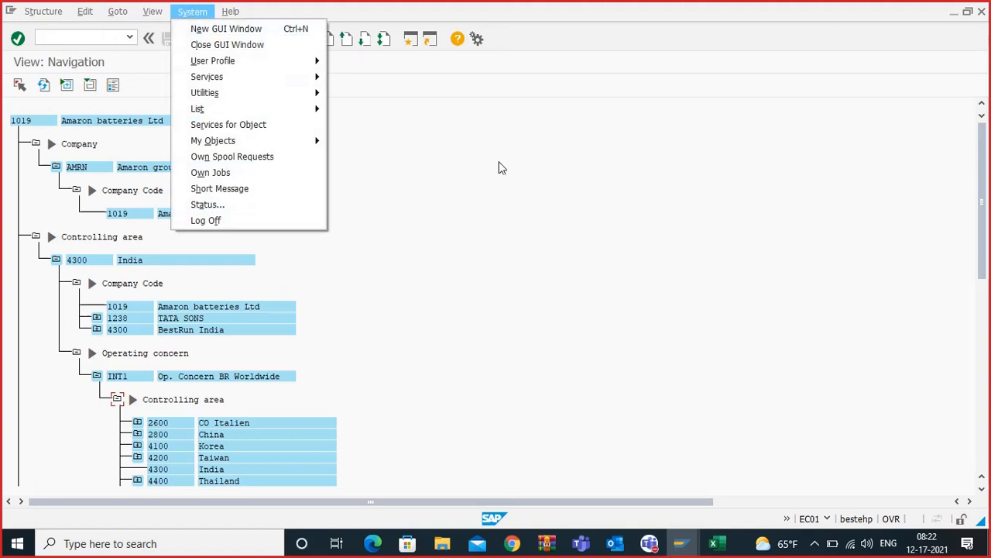
left_click(434, 186)
Step: Review company code 1019's hierarchy from company AMRN through the controlling areas down to plant AMR1's location and storage areas
scroll(320, 217, "down", 1)
scroll(323, 221, "down", 5)
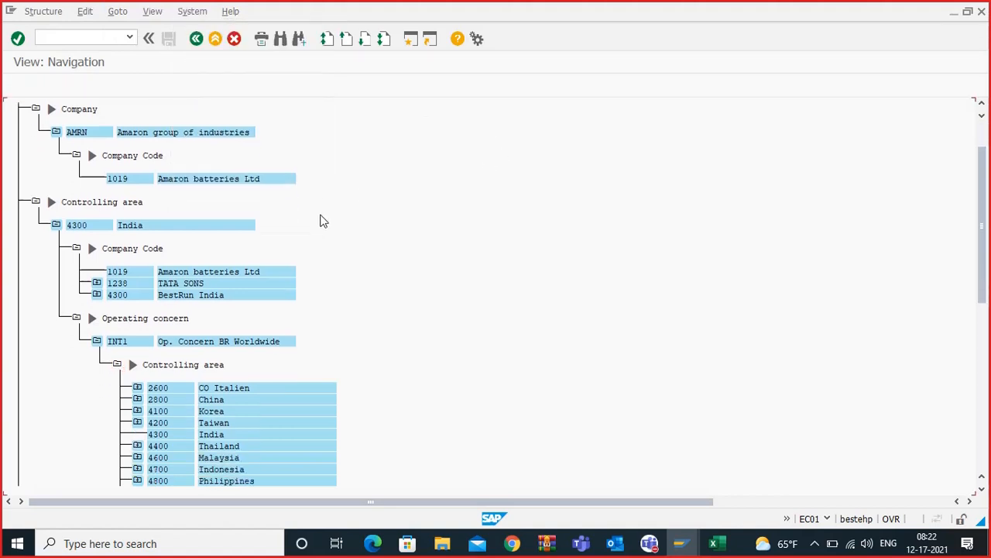
scroll(418, 225, "down", 6)
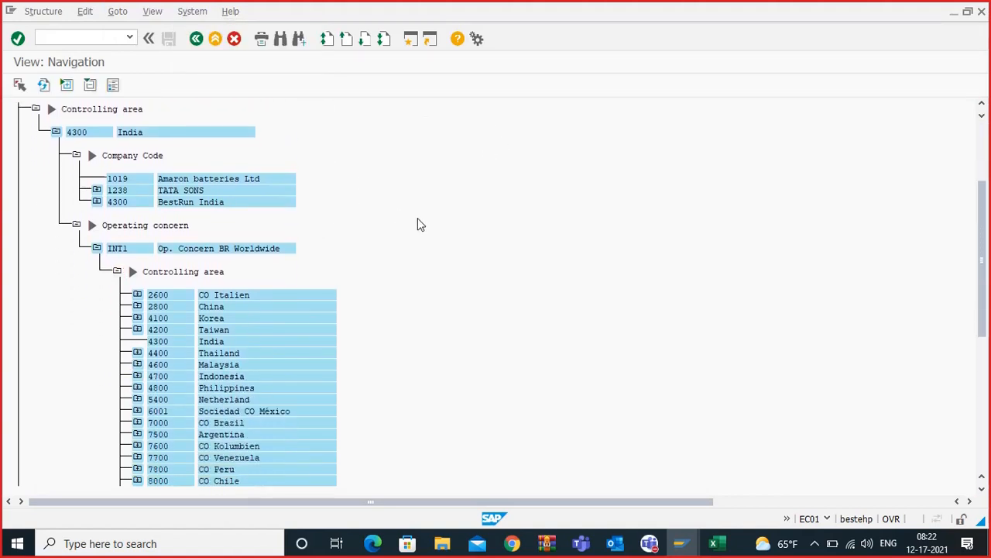
scroll(418, 234, "down", 2)
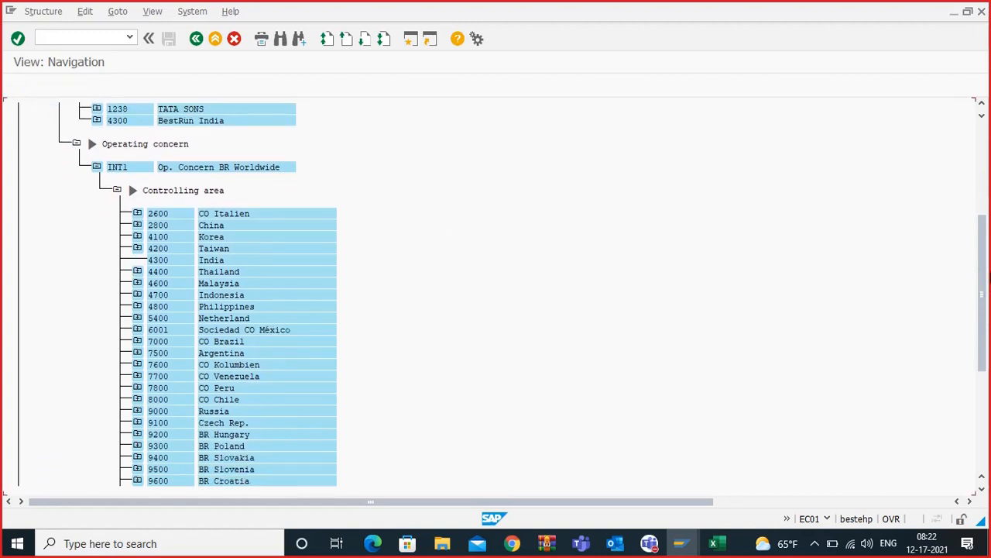
scroll(842, 319, "down", 6)
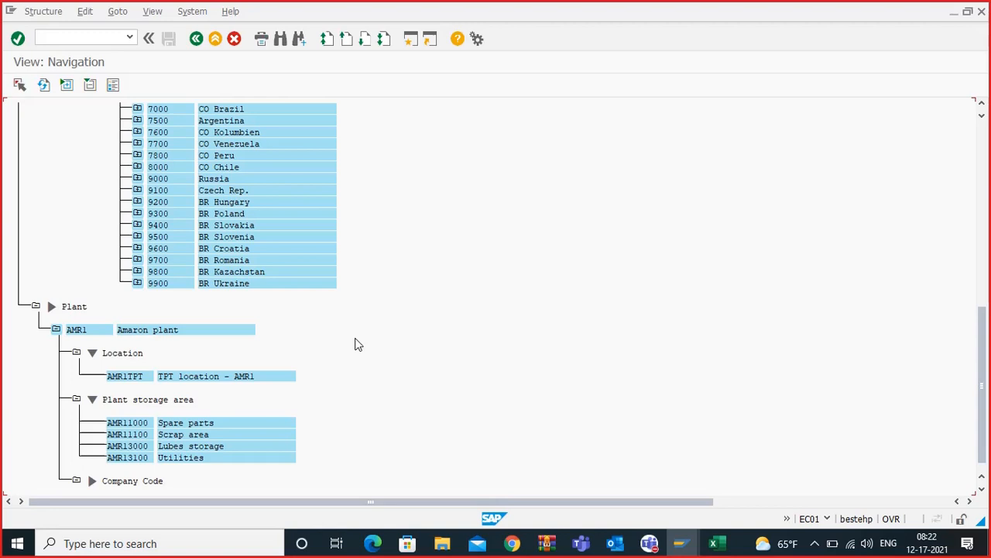
Step: Switch to the Excel workbook's day5 sheet and highlight the org structure notes in C4:E17
left_click(713, 543)
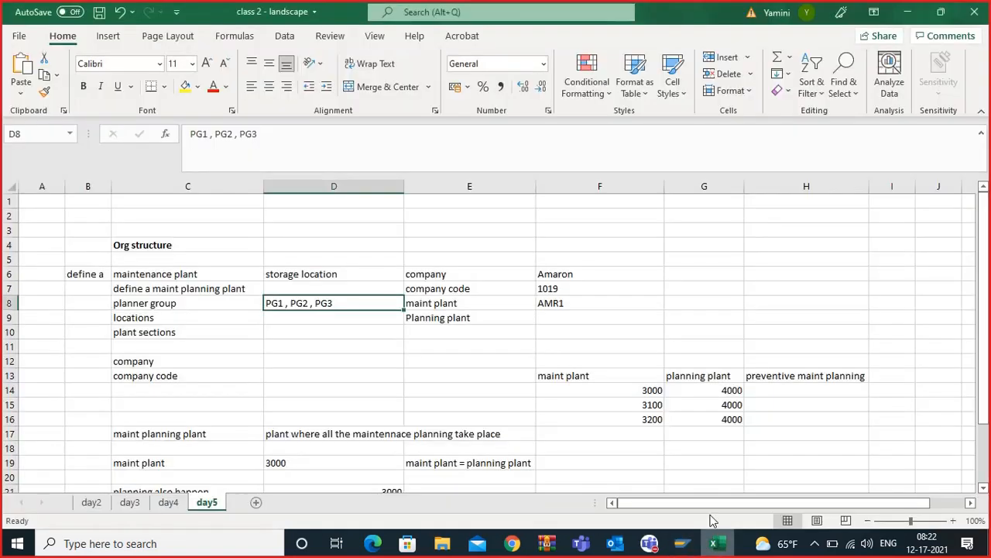
left_click(295, 378)
left_click_drag(127, 244, 474, 436)
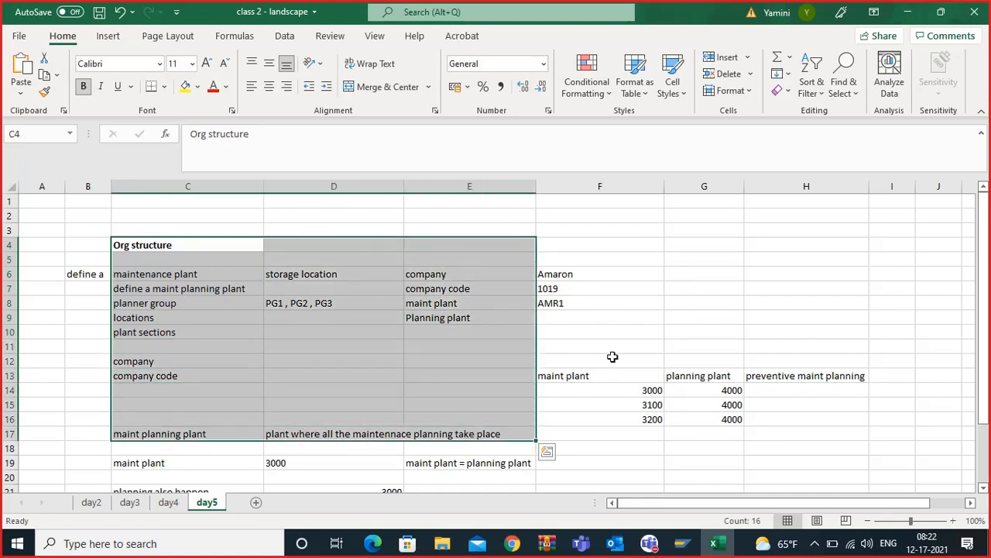
Step: Return to SAP and start transaction IL01 to create a functional location
left_click(680, 543)
left_click(759, 465)
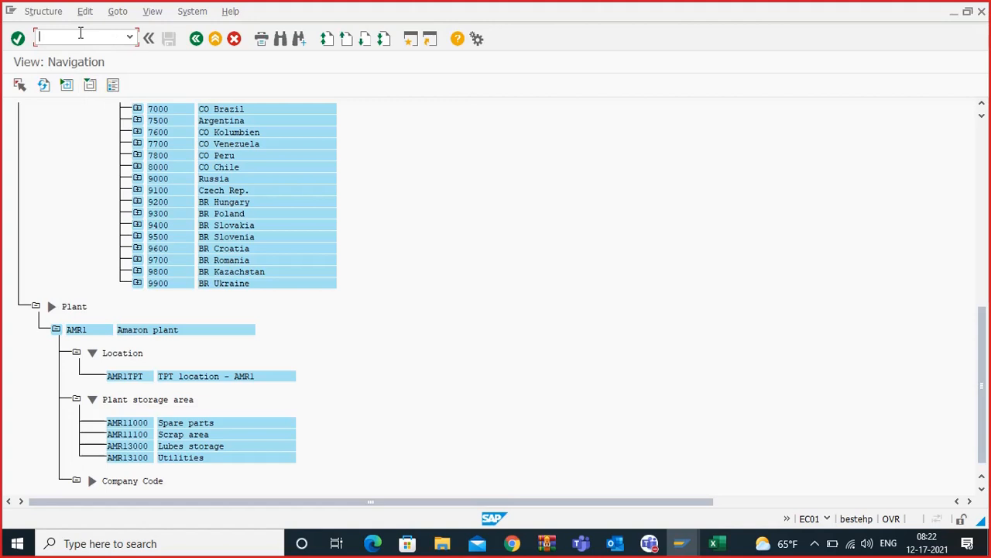
type("NIL01")
key("Return")
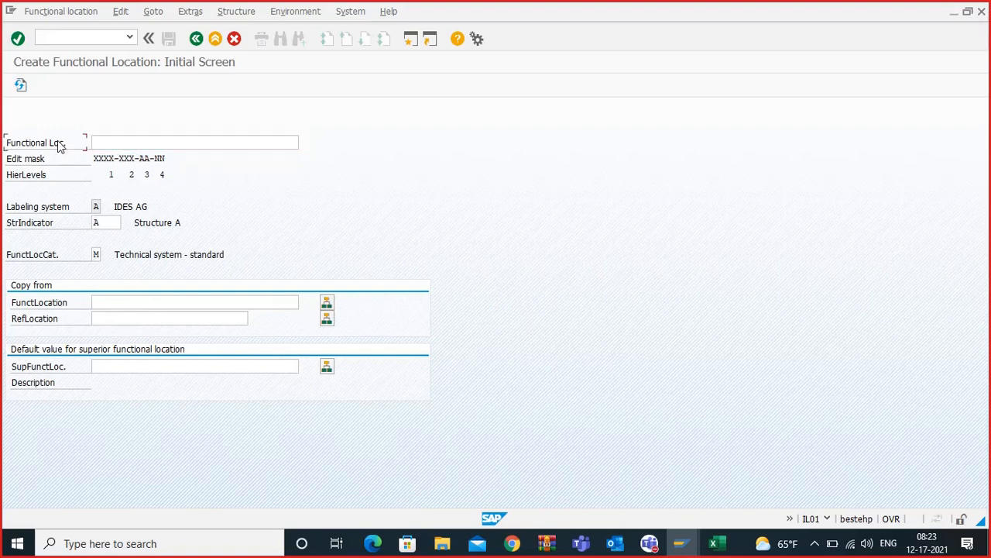
Step: Browse the available functional location structure indicators and choose A, Structure A, with edit mask XXXX-XXX-AA-NN
left_click(114, 143)
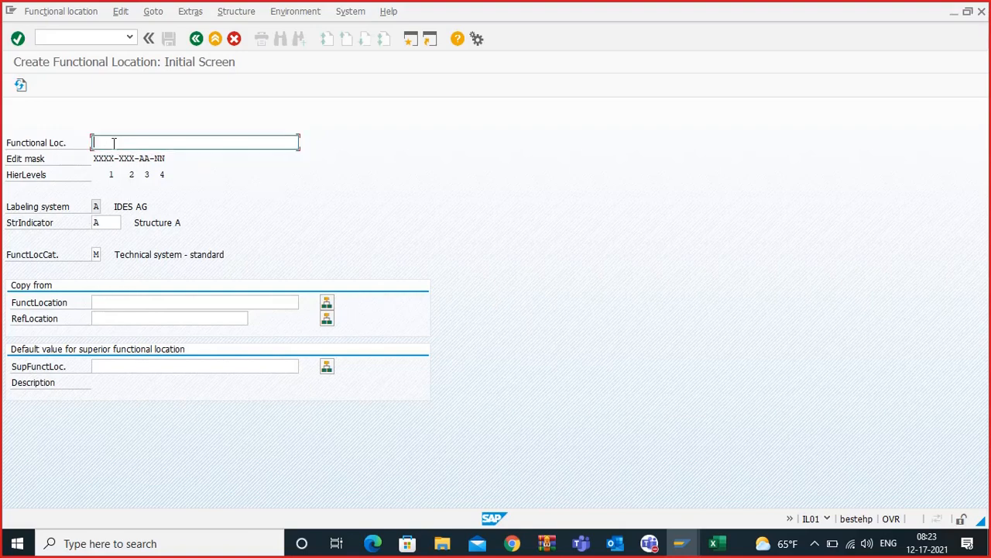
left_click(106, 222)
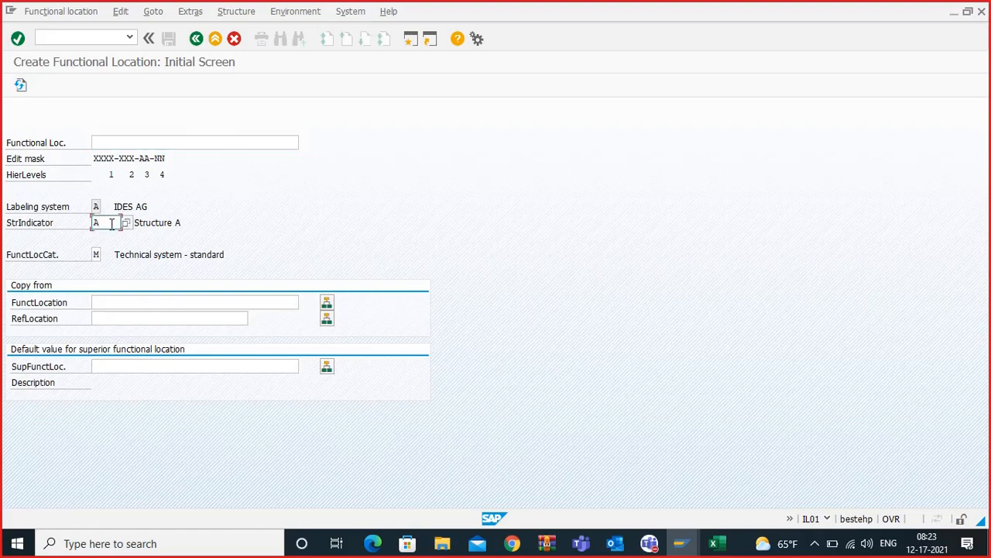
left_click(126, 222)
left_click_drag(238, 93, 413, 95)
scroll(436, 256, "down", 9)
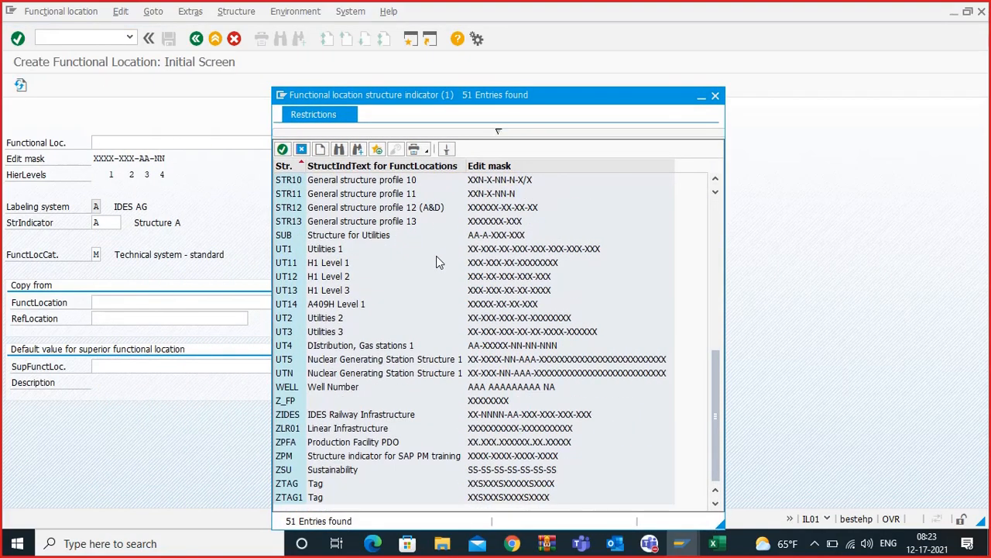
scroll(436, 255, "up", 9)
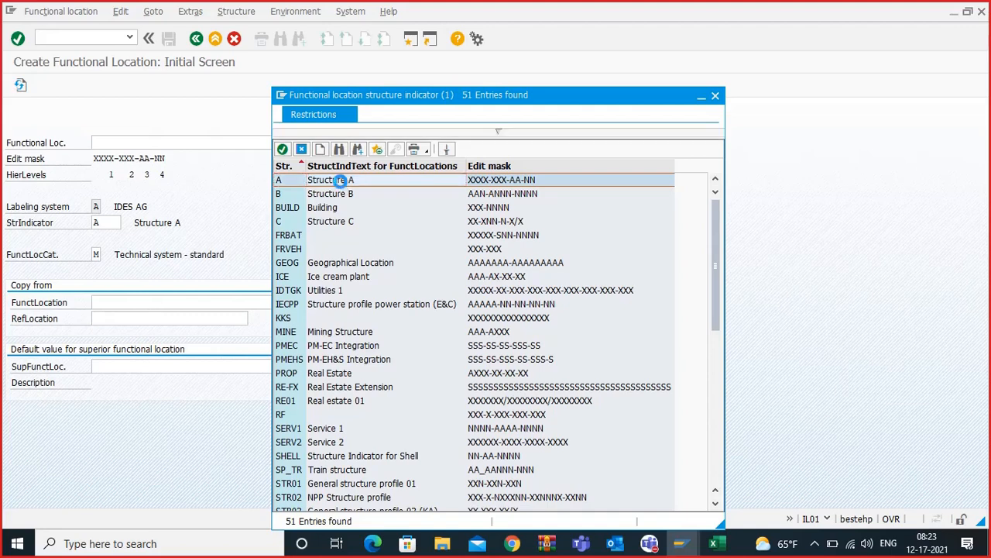
double_click(341, 180)
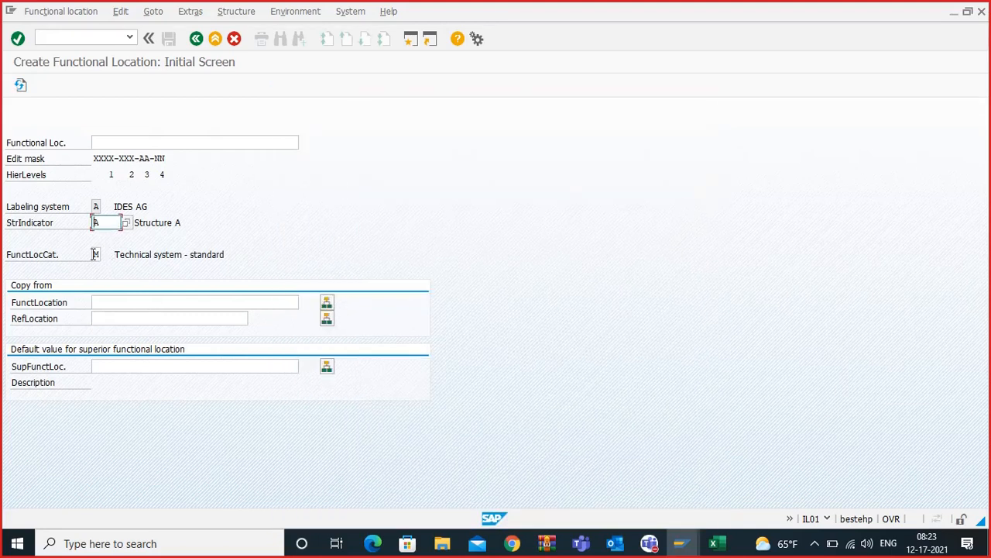
Step: Start creating functional location AMR1-RMH-AA-01 and leave its master data without saving
left_click(128, 144)
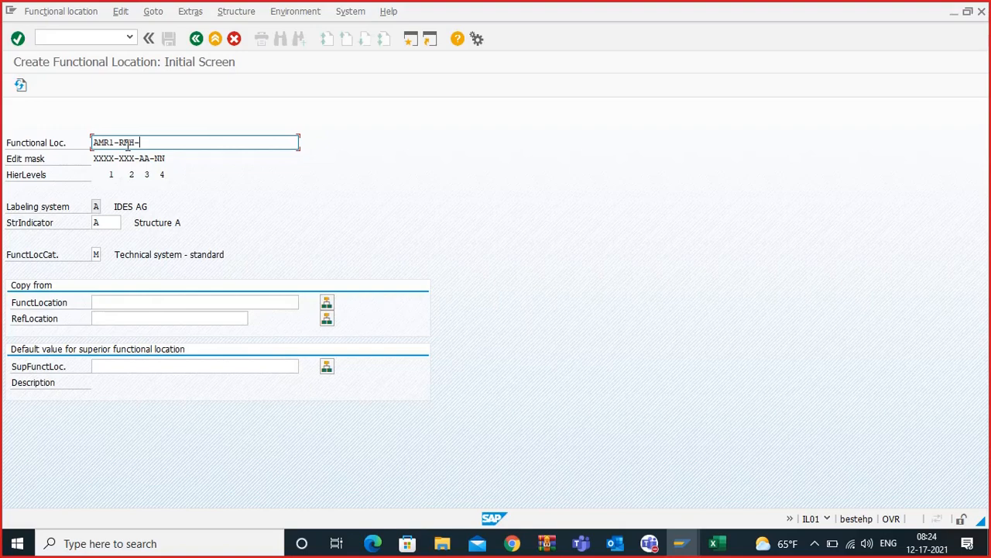
type("AA-01")
key("Return")
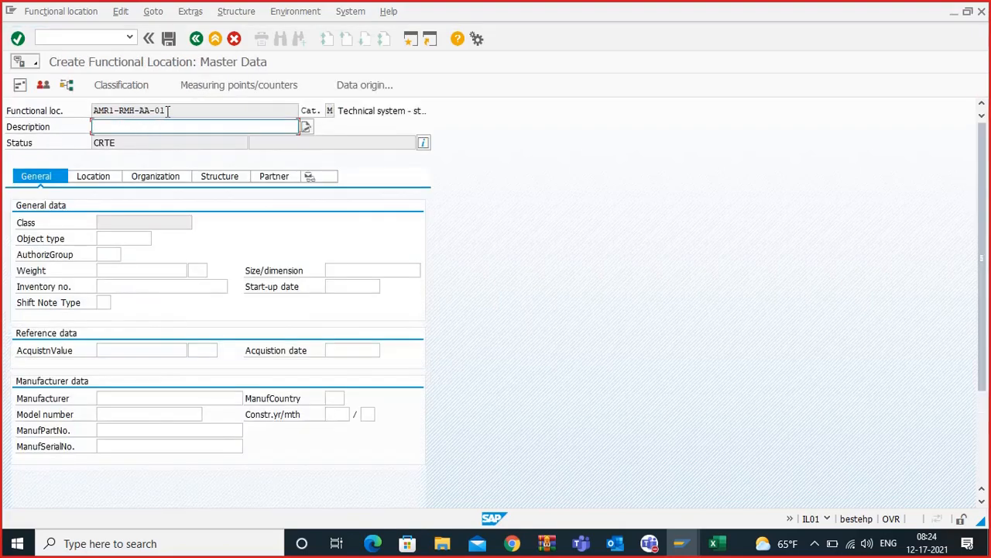
left_click_drag(168, 111, 94, 110)
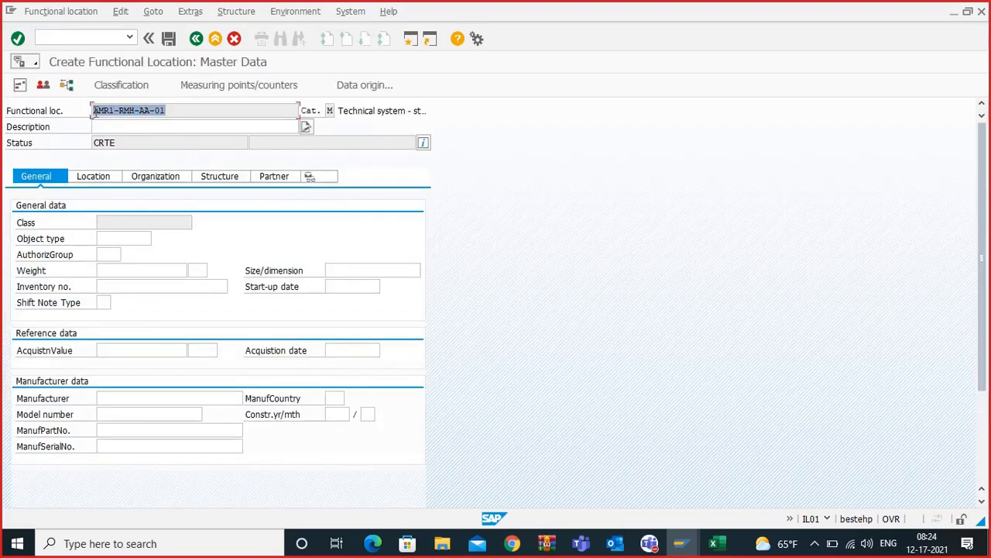
left_click(195, 39)
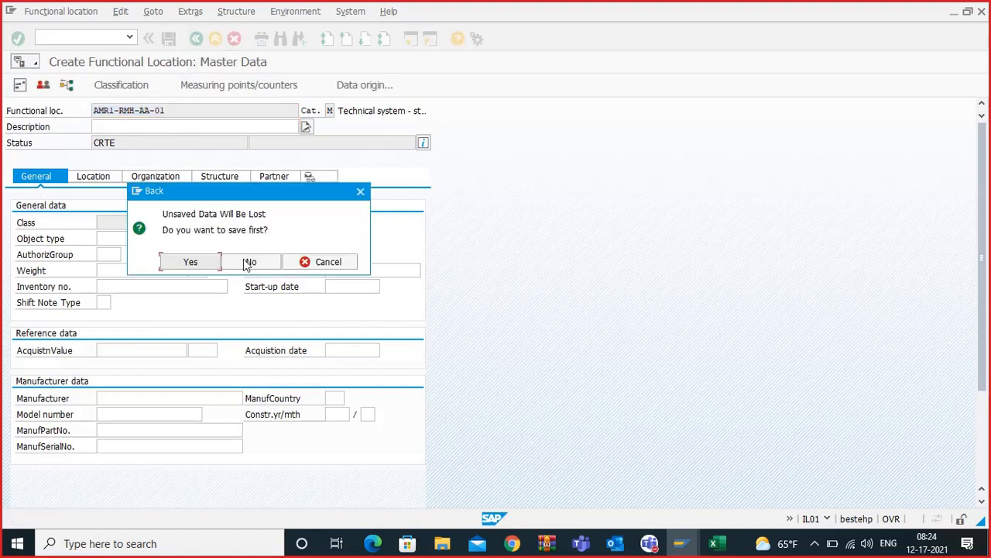
left_click(248, 262)
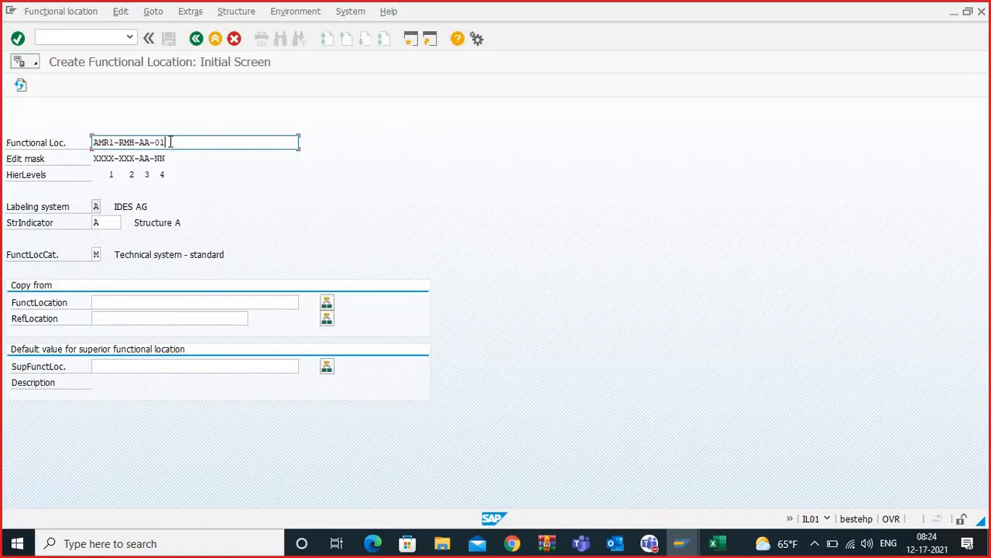
Step: Shorten the functional location label to AMR1-RMH and open its master data
key("BackSpace")
key("BackSpace")
key("BackSpace")
key("BackSpace")
key("BackSpace")
key("BackSpace")
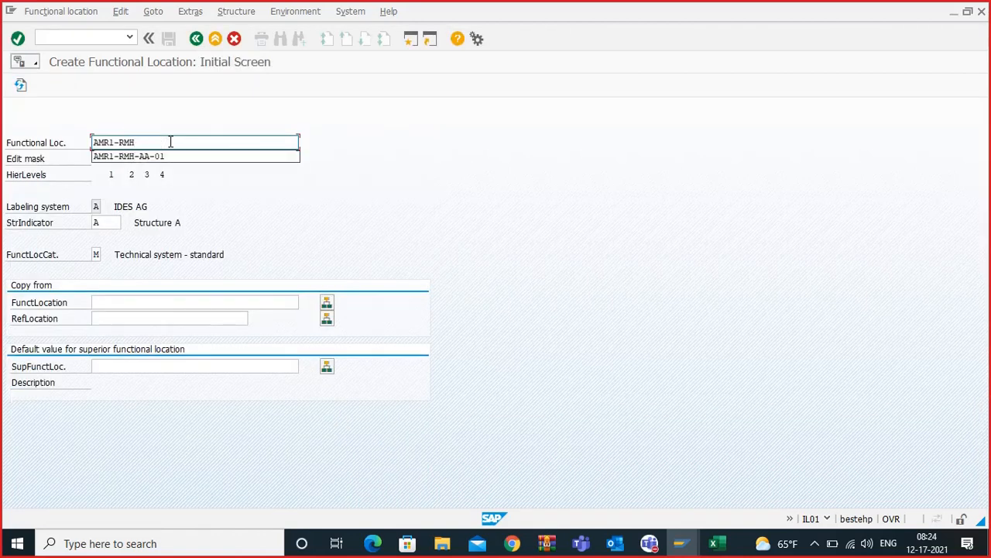
key("Return")
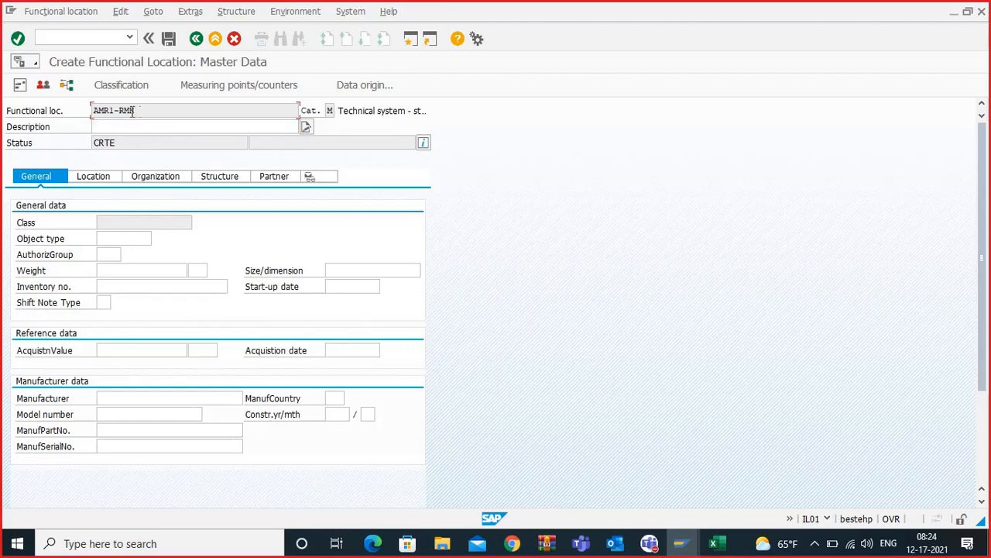
left_click_drag(134, 110, 94, 112)
Step: Describe functional location AMR1-RMH as "Raw material handling station"
left_click(105, 126)
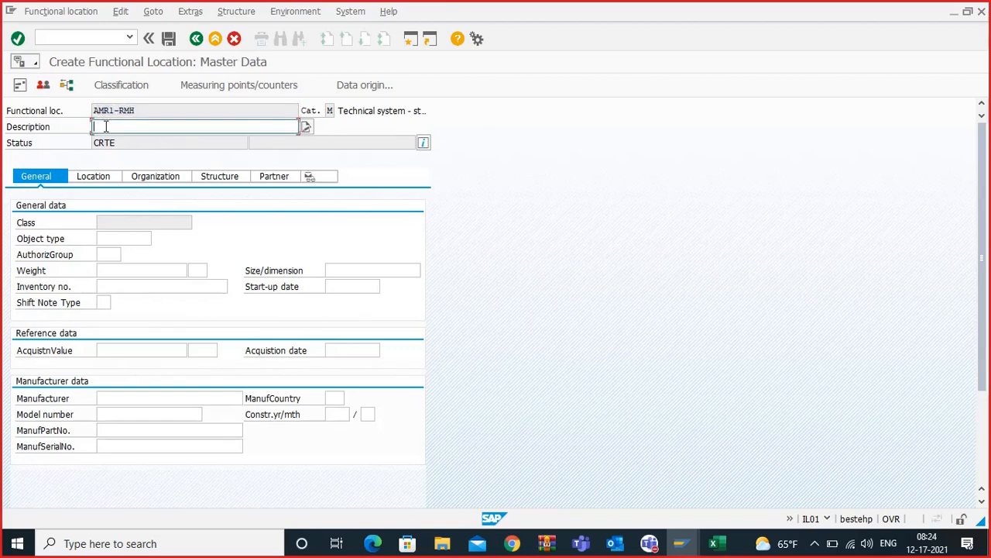
type("Raw material hand")
key("BackSpace")
type("ndling Floc")
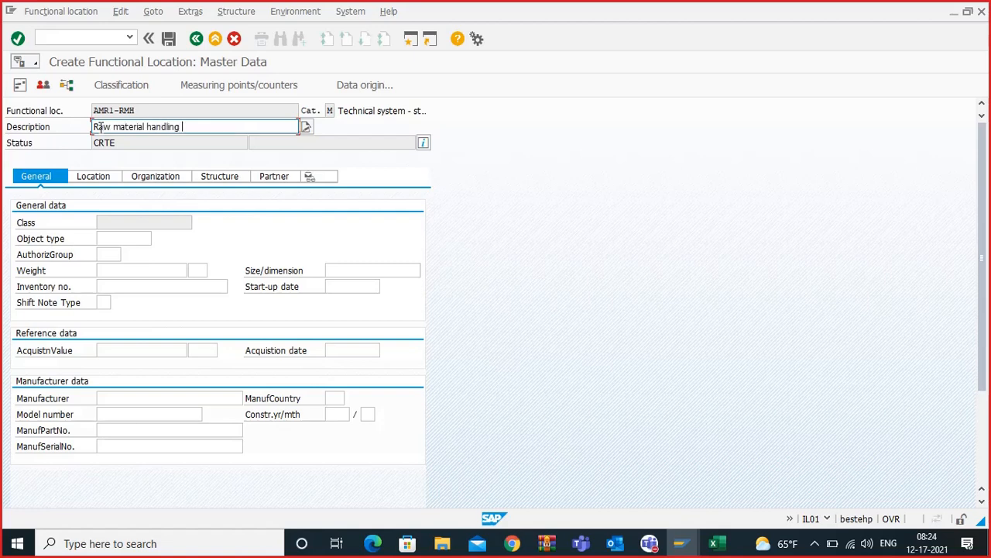
key("BackSpace")
key("BackSpace")
key("BackSpace")
key("BackSpace")
key("BackSpace")
type("station")
Step: Look through the technical object types and assign 4300, Feeders & Conveyors, as the functional location's object type
left_click(127, 238)
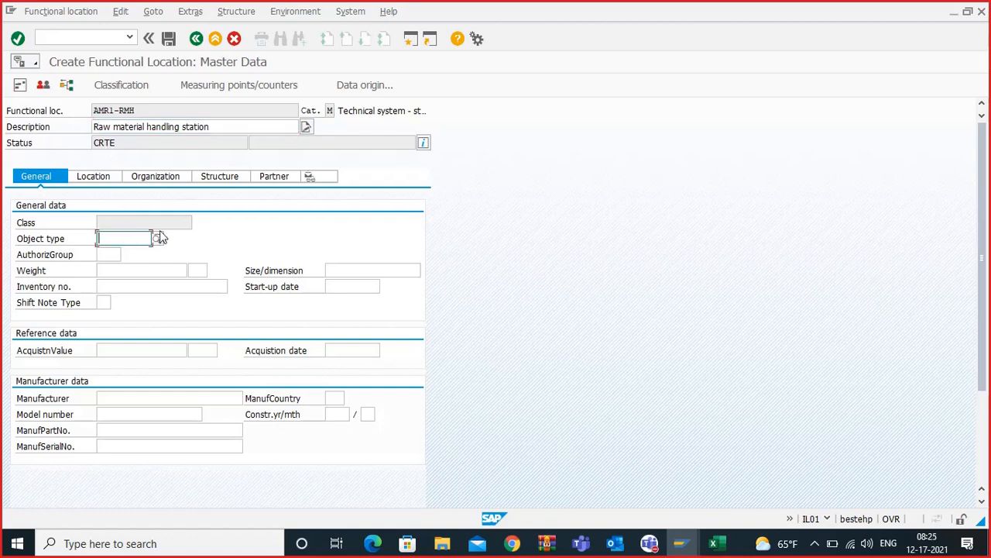
left_click(159, 238)
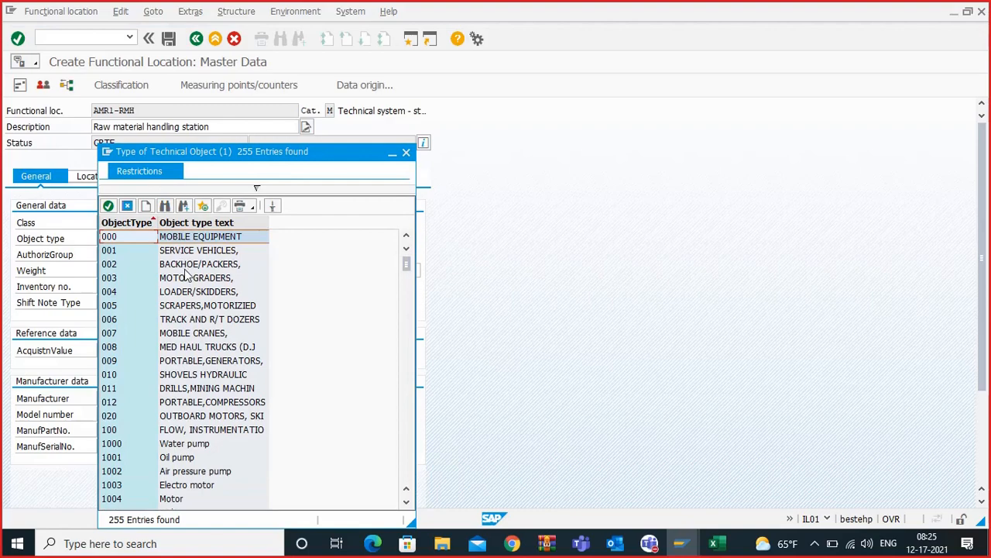
scroll(192, 314, "down", 6)
scroll(194, 316, "down", 1)
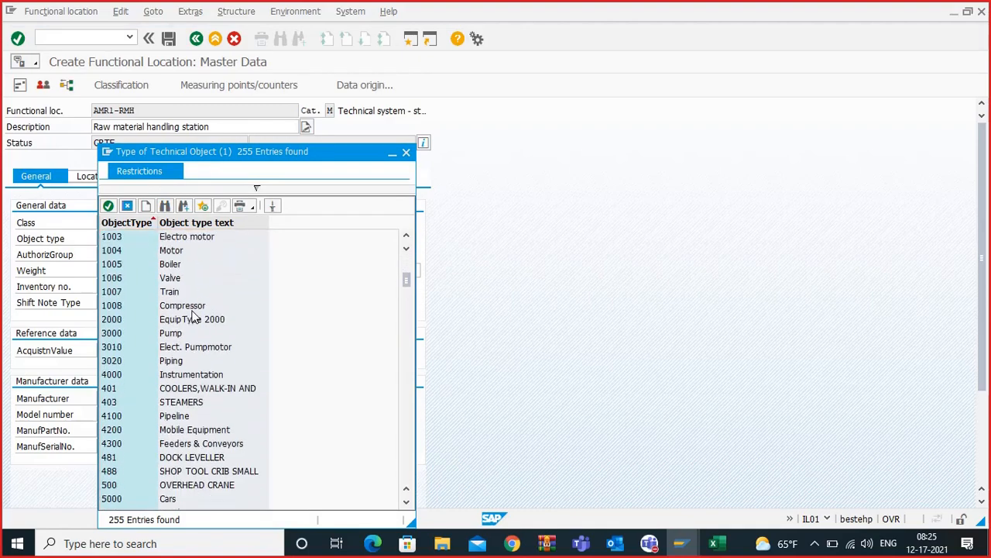
scroll(227, 347, "down", 5)
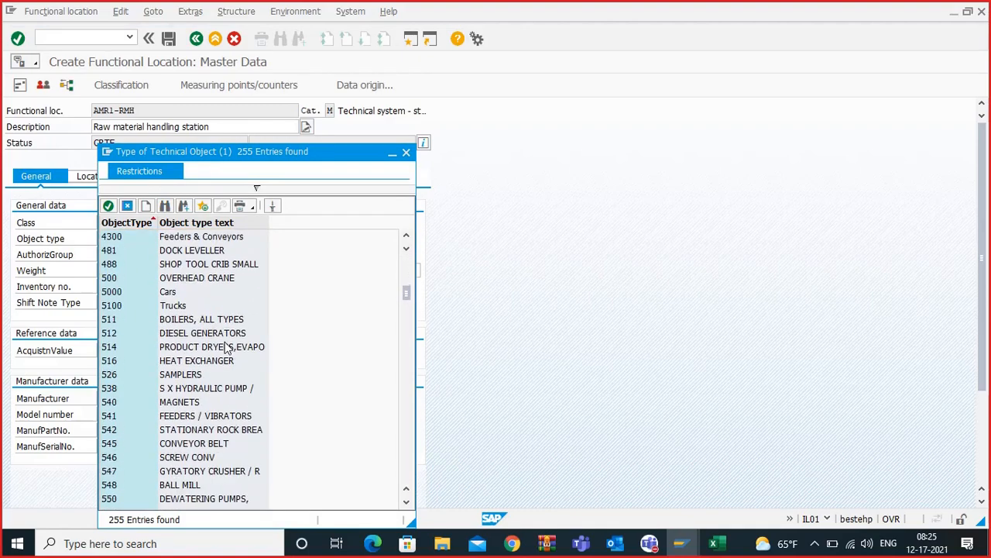
left_click(208, 446)
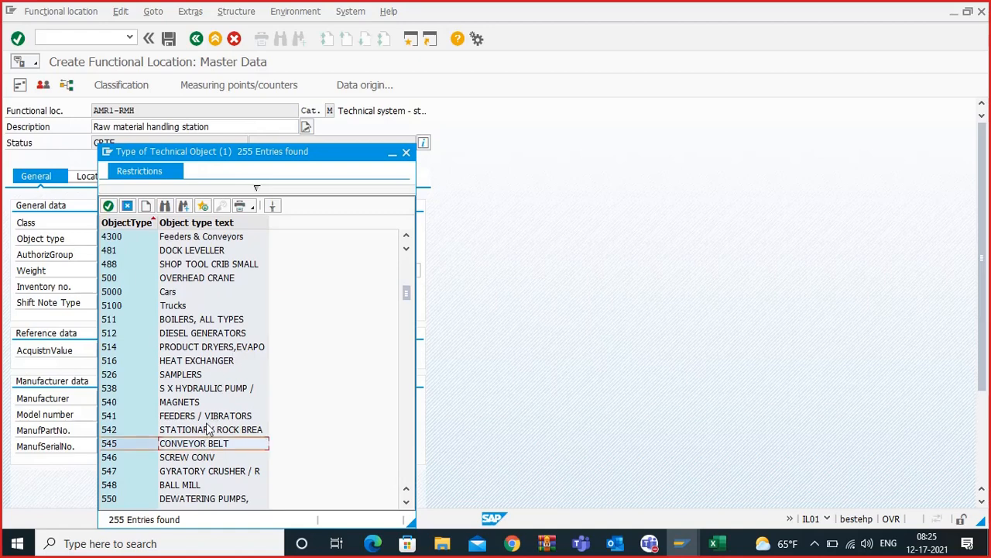
left_click(191, 242)
double_click(191, 240)
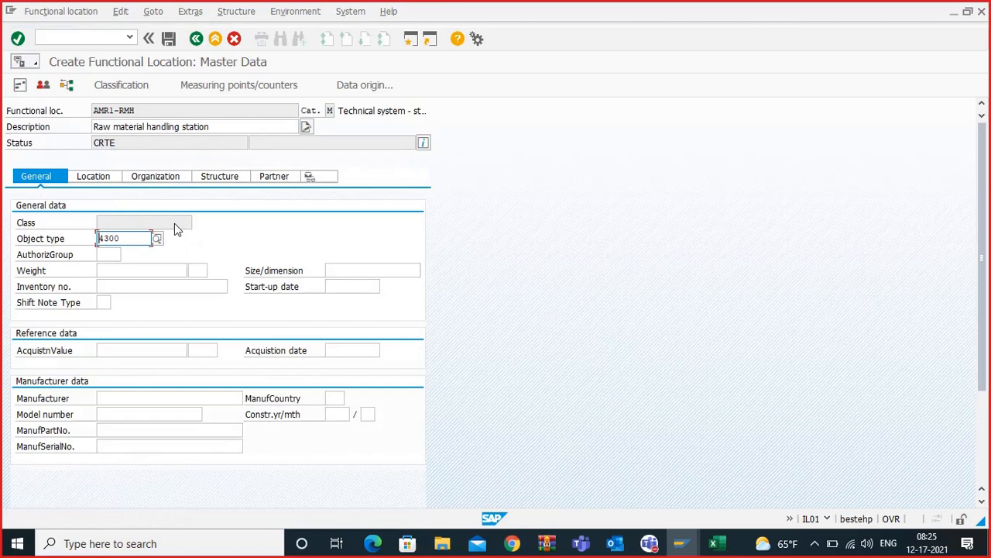
left_click(111, 255)
left_click(113, 272)
left_click(112, 285)
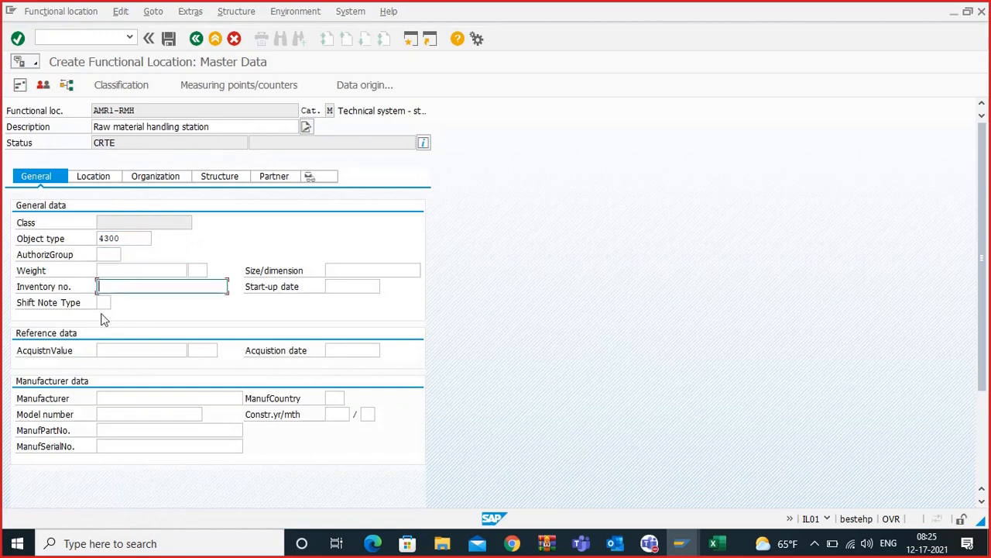
left_click(112, 395)
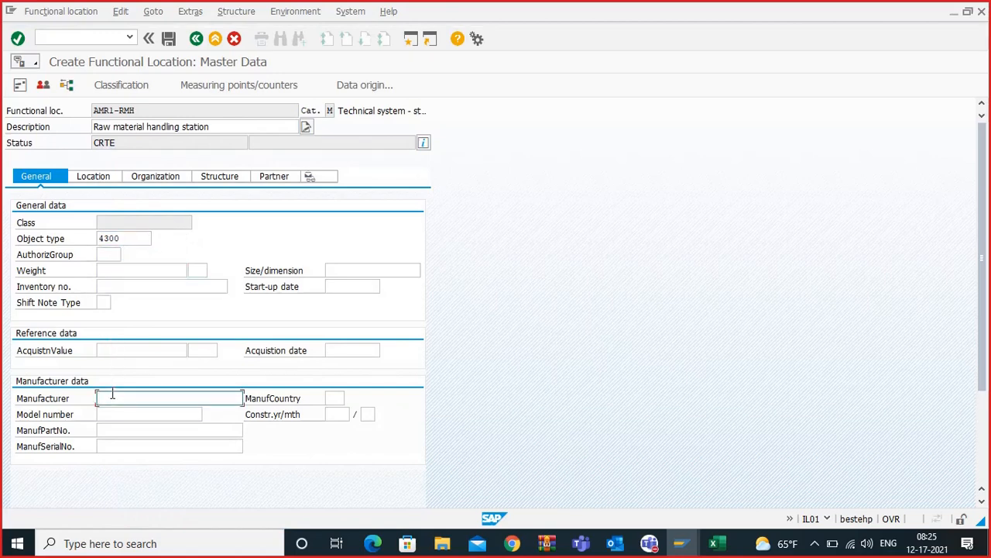
Step: Look through the list of technical object types for another fitting type and close it without choosing one
left_click(146, 238)
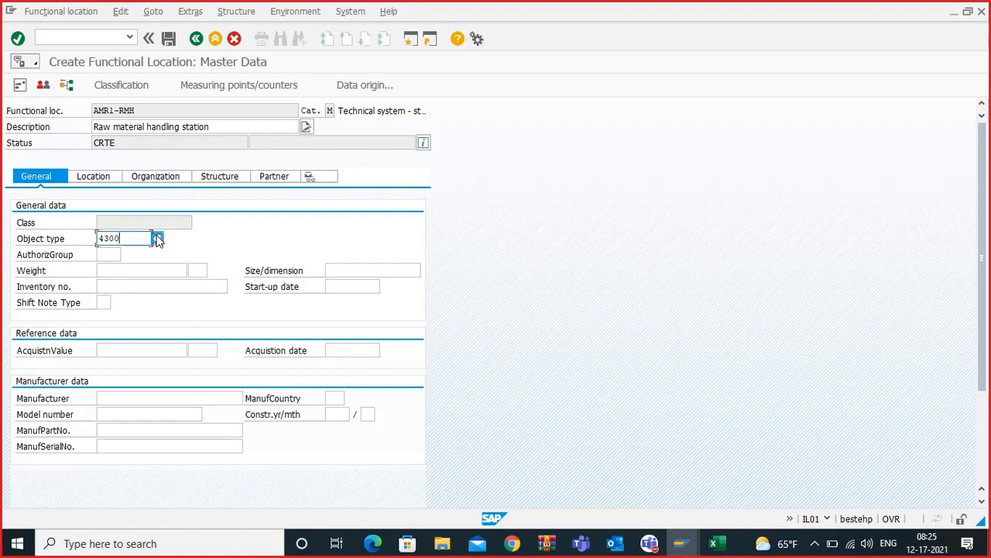
left_click(157, 239)
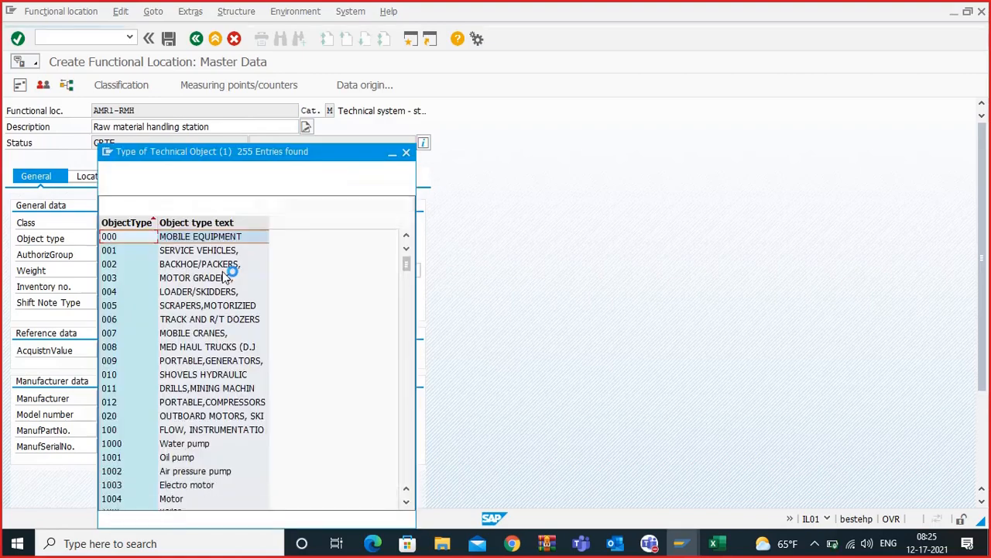
scroll(229, 290, "down", 15)
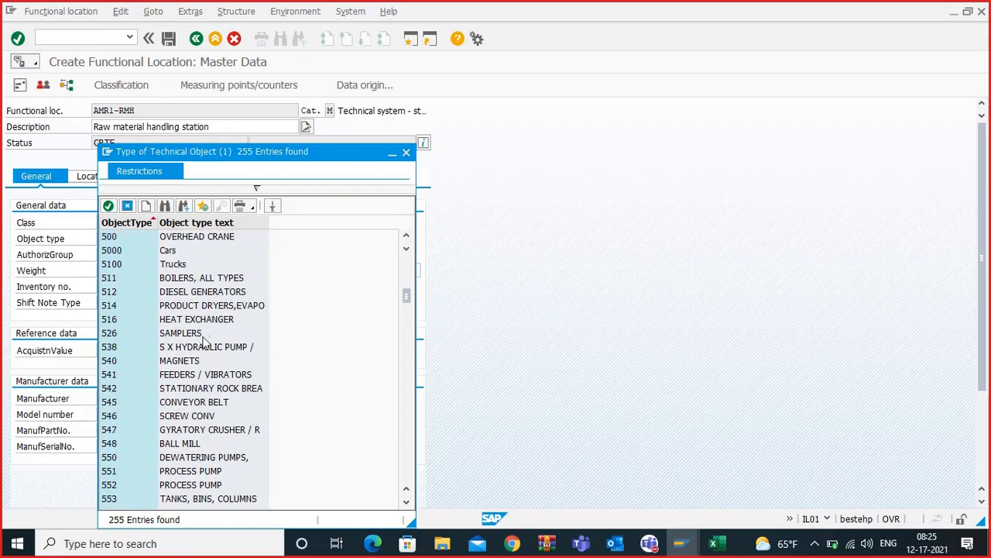
scroll(222, 416, "down", 15)
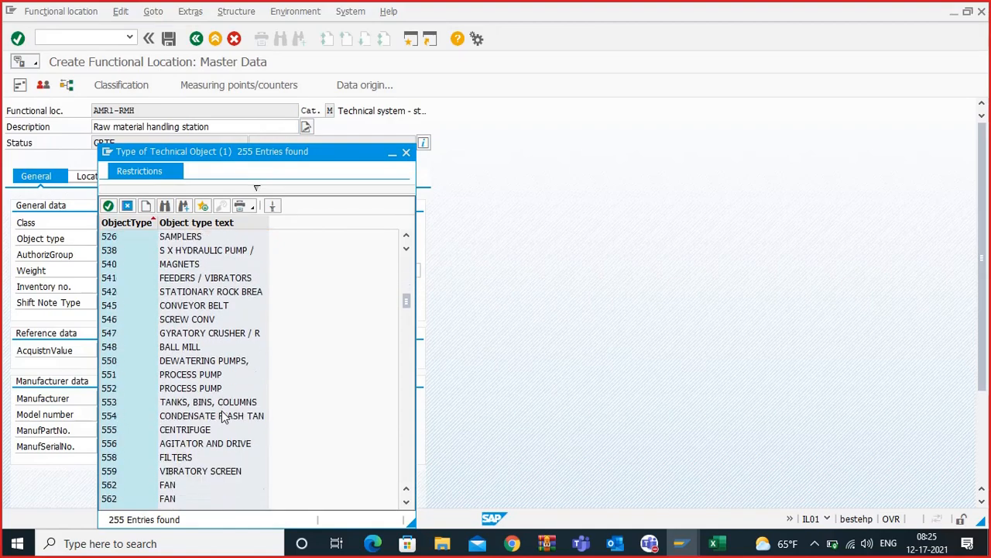
scroll(222, 414, "down", 15)
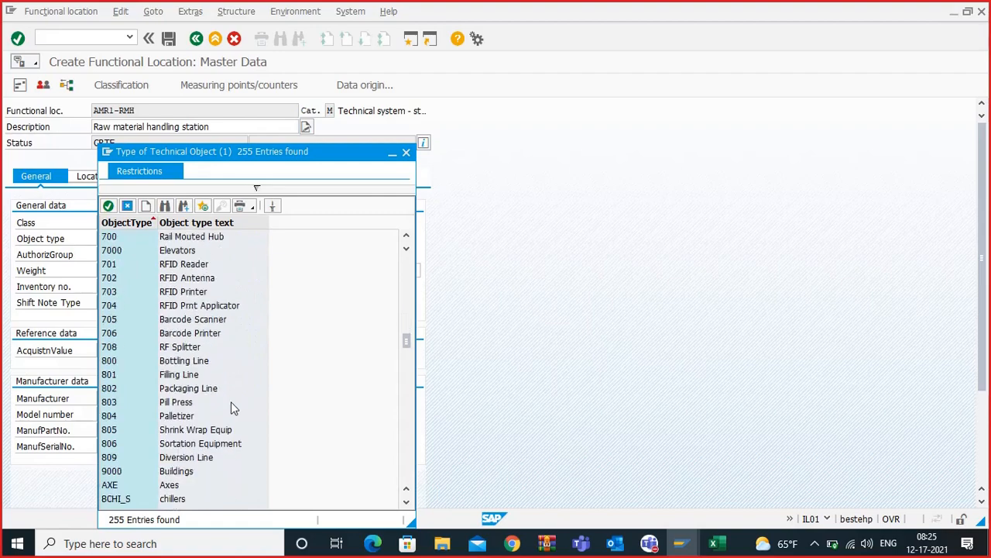
scroll(232, 402, "down", 20)
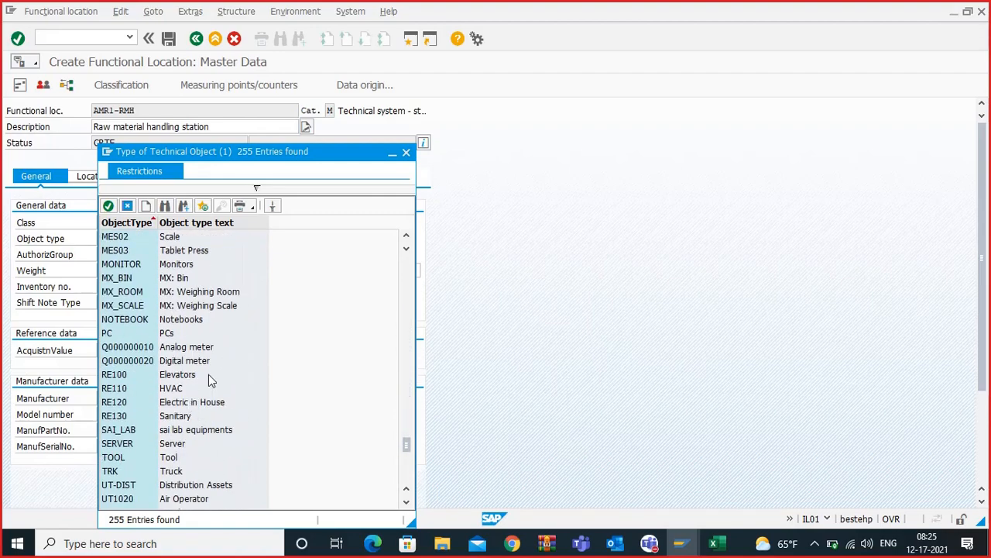
scroll(220, 378, "up", 3)
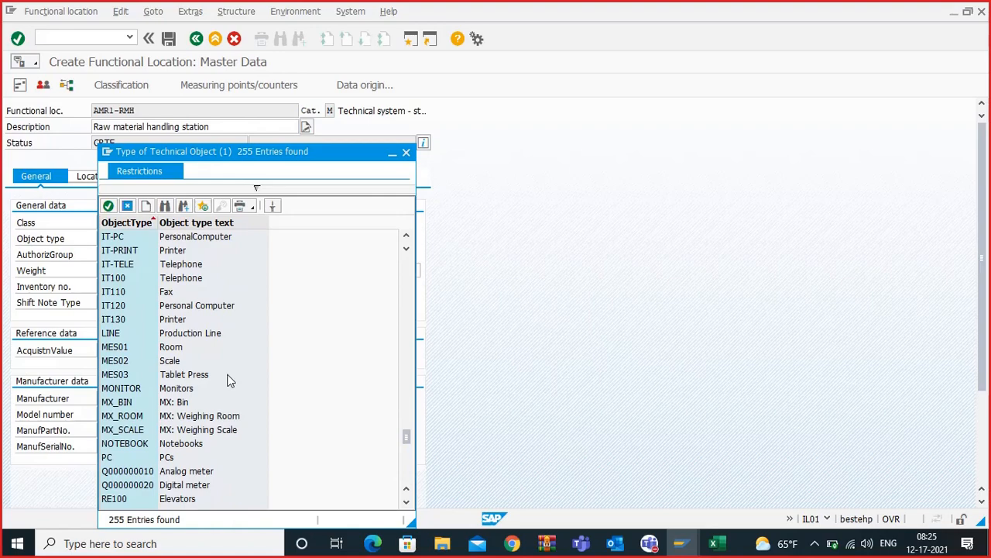
scroll(228, 381, "down", 15)
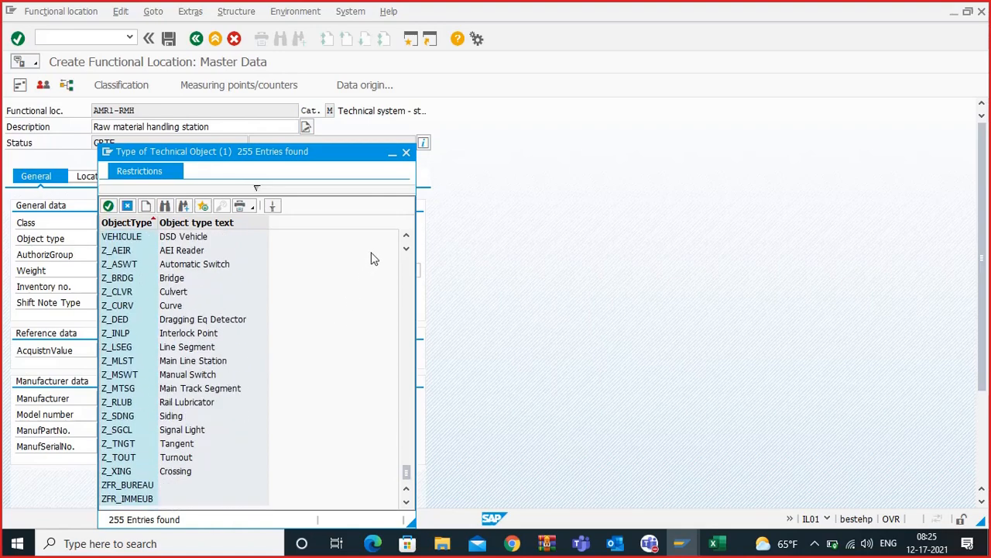
left_click(406, 153)
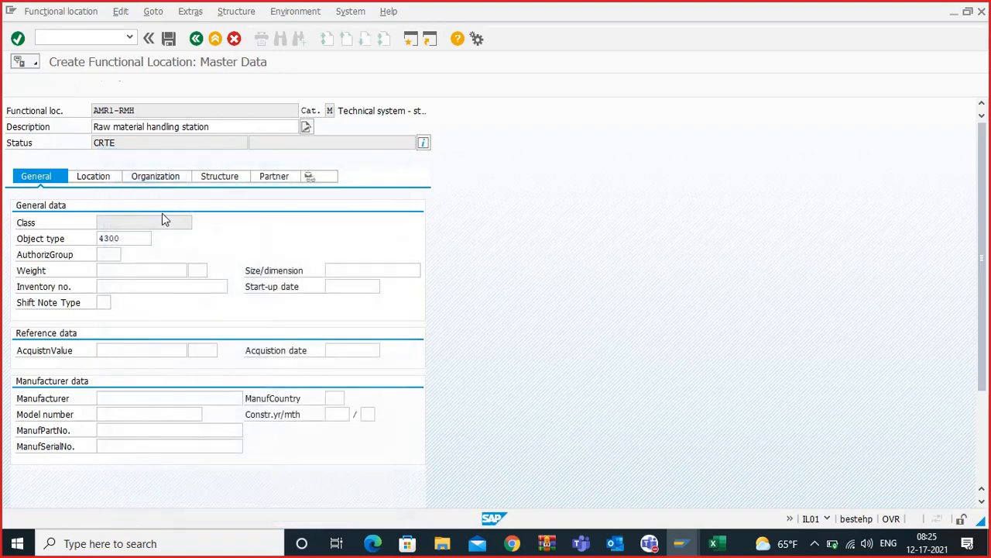
Step: Clear the object type from functional location AMR1-RMH's general data
left_click(139, 238)
key("BackSpace")
key("BackSpace")
key("BackSpace")
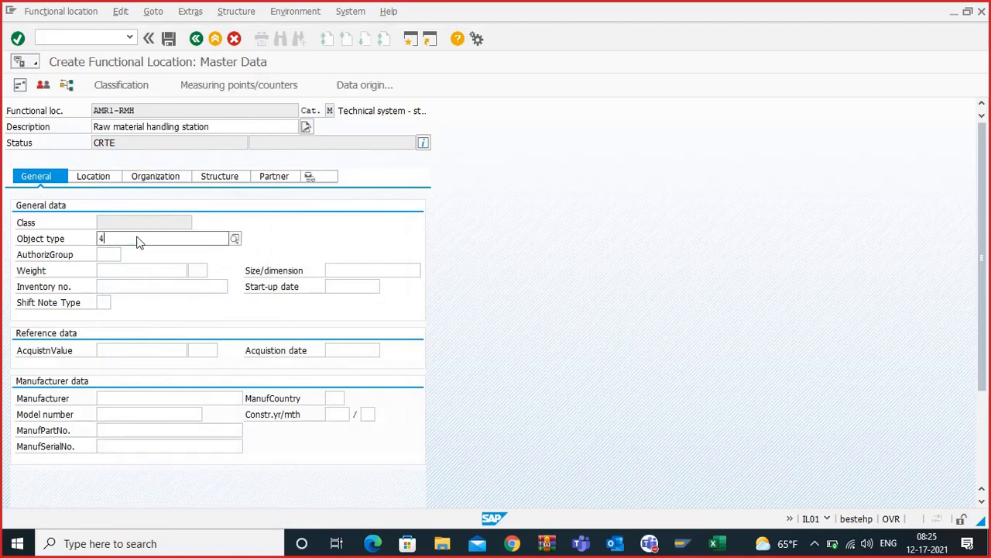
key("BackSpace")
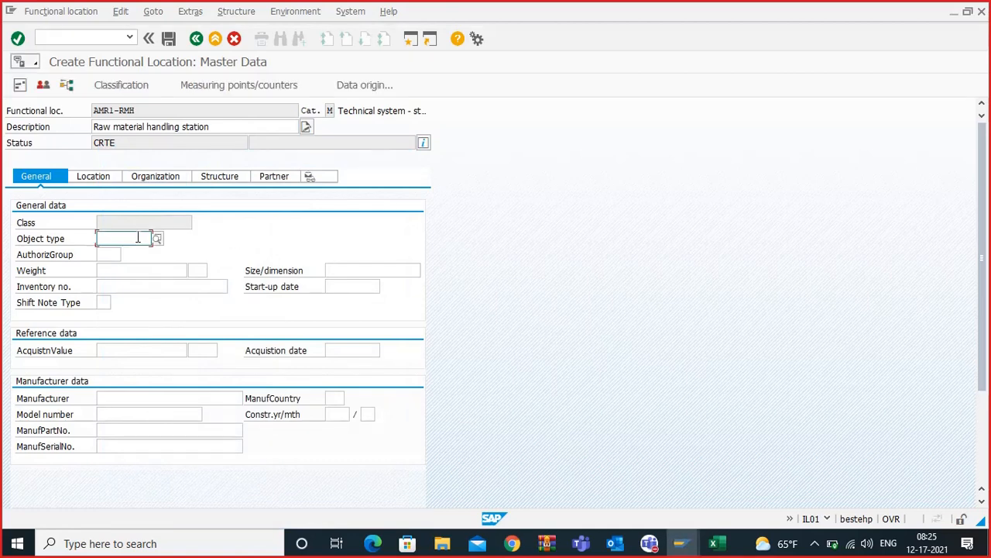
left_click(123, 397)
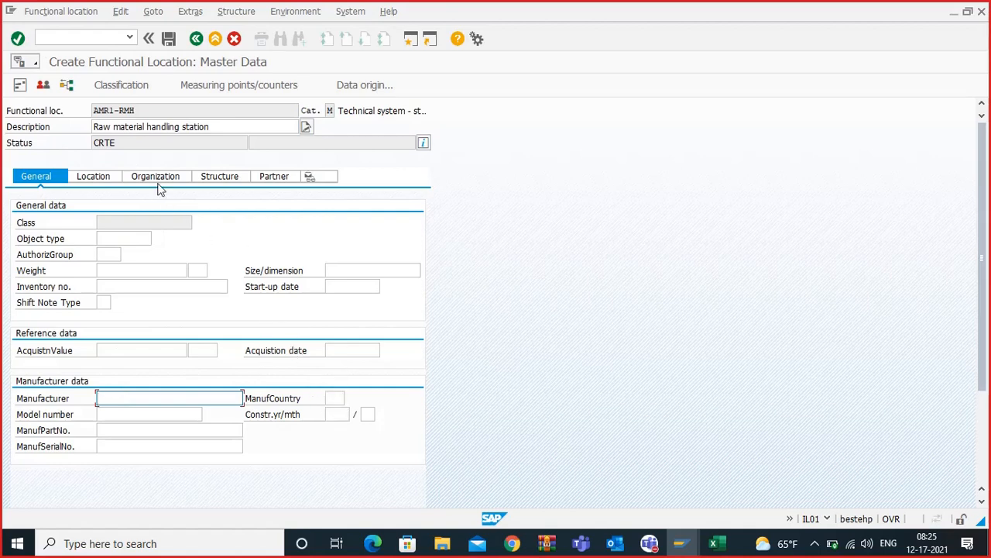
Step: Set the maintenance plant in functional location AMR1-RMH's location data to AMR1
left_click(106, 180)
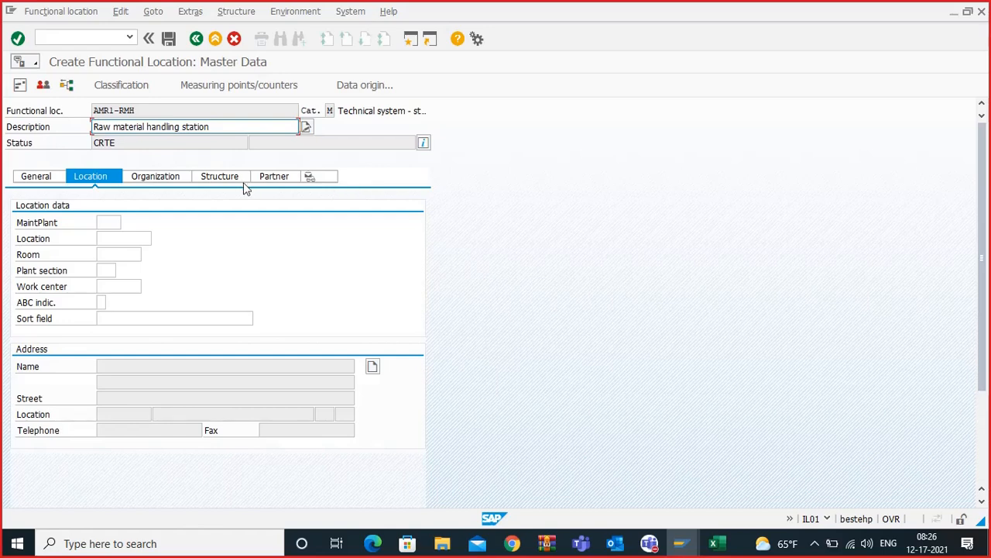
left_click(109, 222)
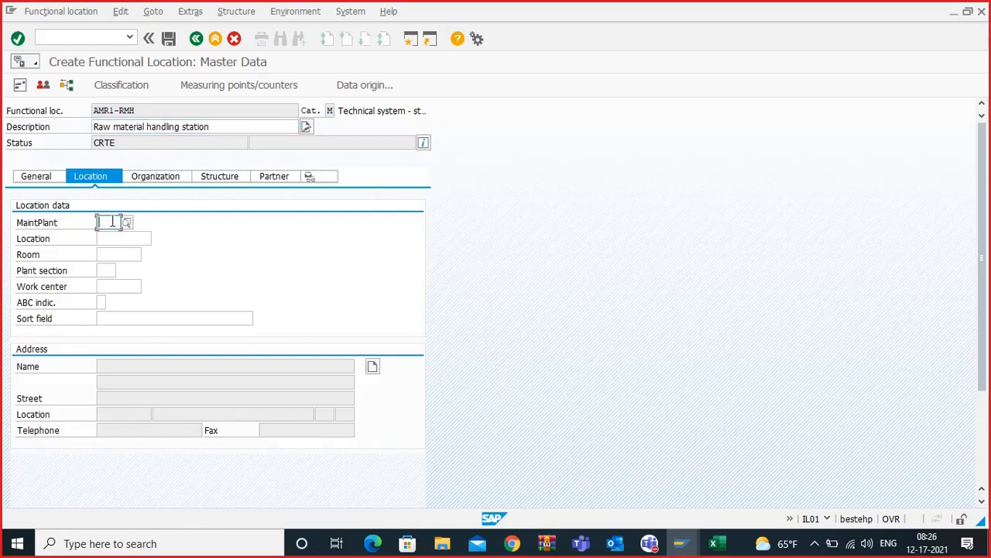
type("AMR1")
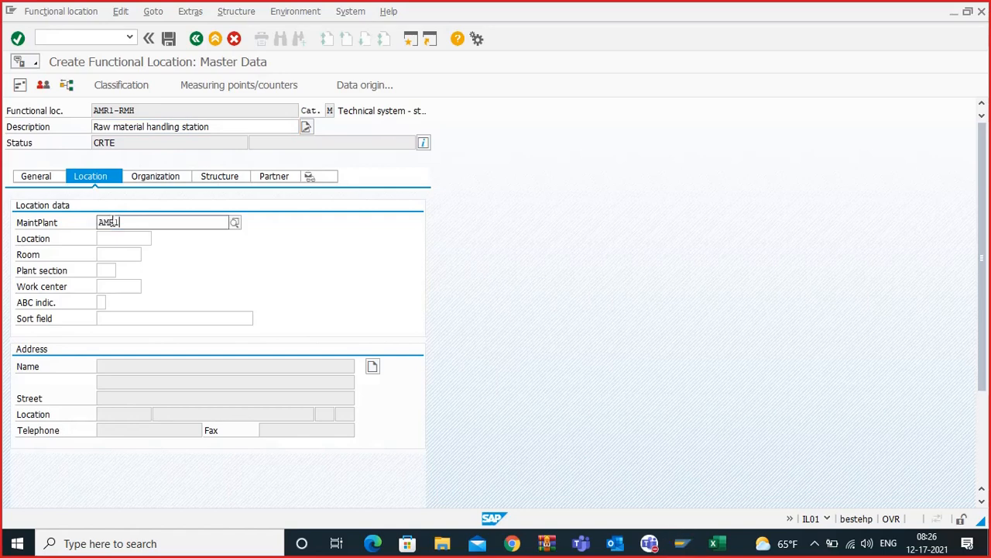
left_click(117, 253)
Step: Assign location TPT and plant section RMH to functional location AMR1-RMH
left_click(150, 239)
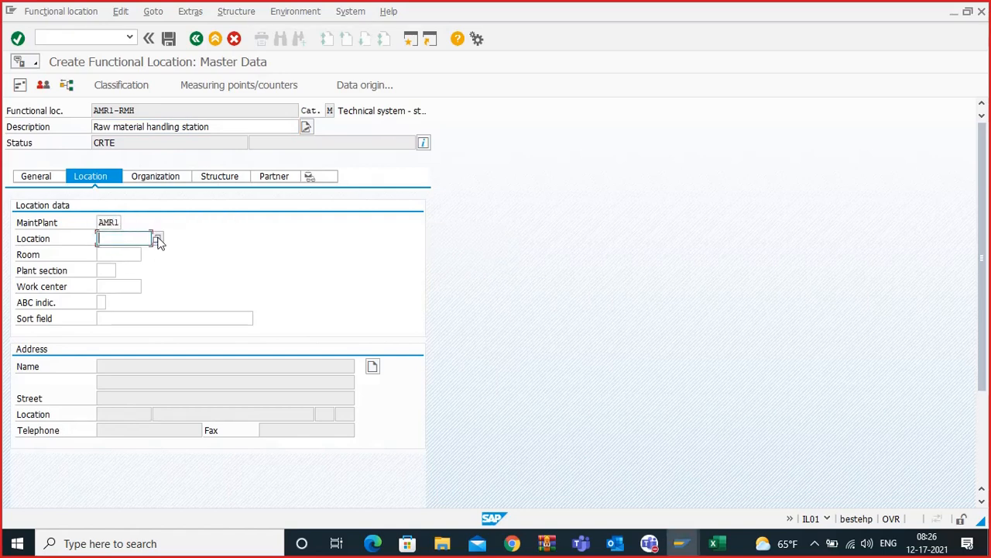
left_click(158, 238)
double_click(119, 182)
left_click(120, 271)
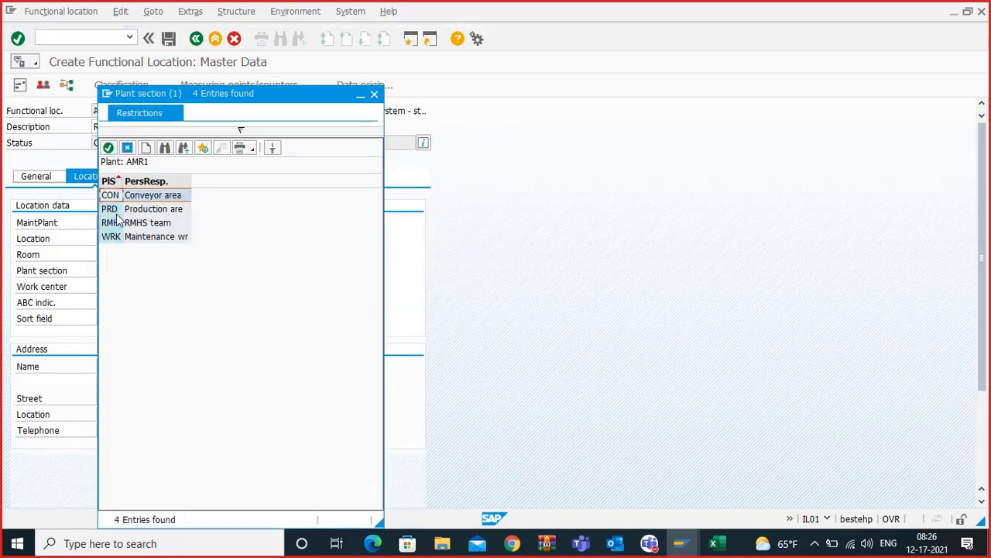
double_click(114, 224)
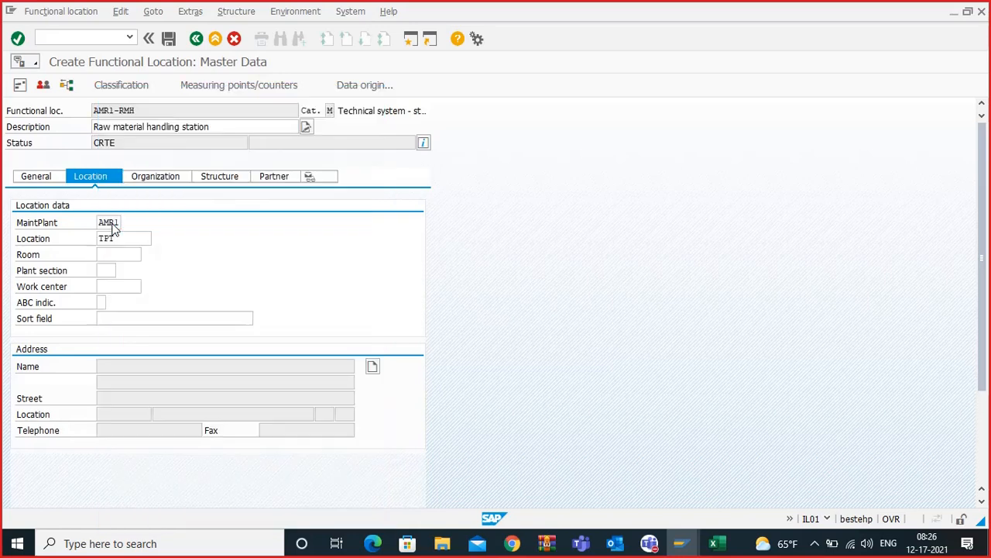
left_click(108, 286)
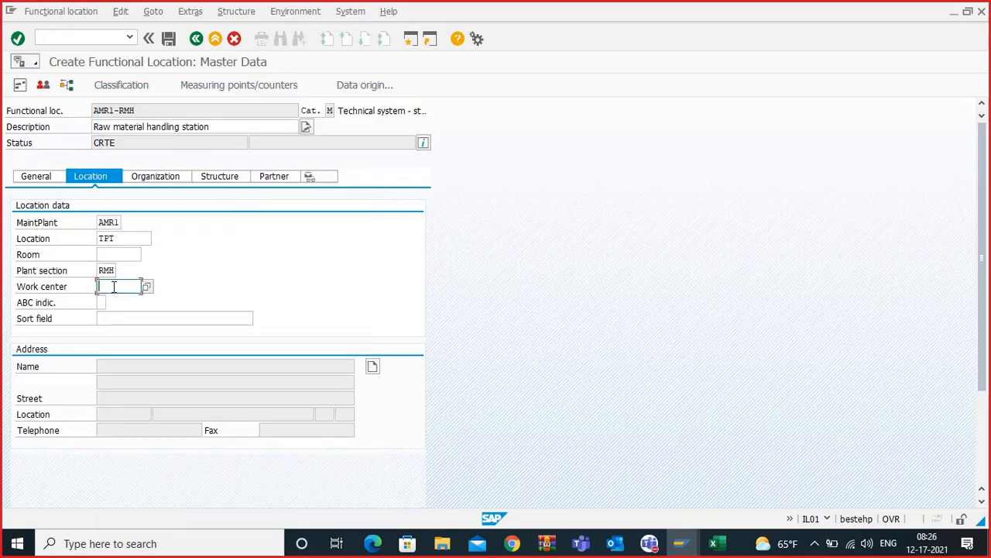
Step: Assign planner group PG1 in the responsibilities of functional location AMR1-RMH's organization data
left_click(145, 181)
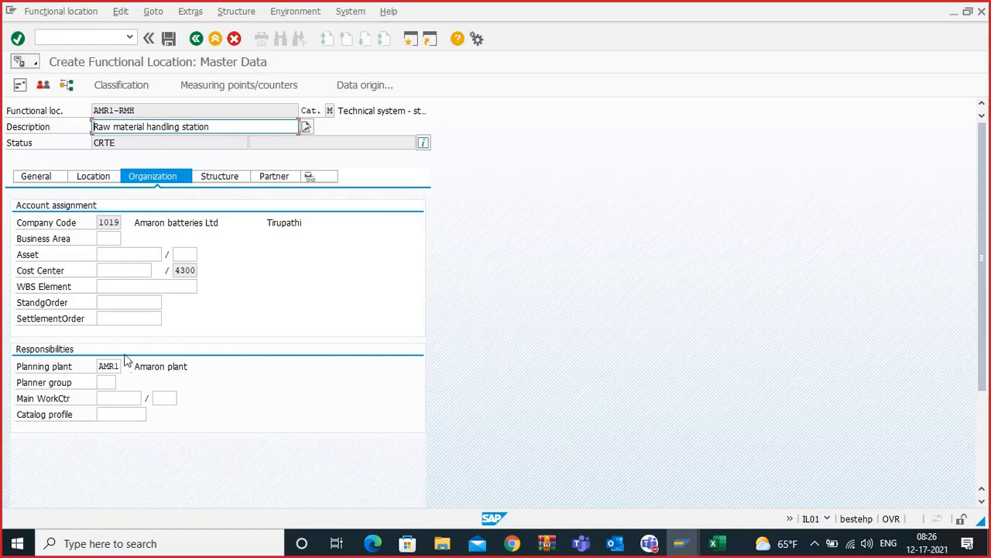
left_click(111, 381)
left_click(123, 382)
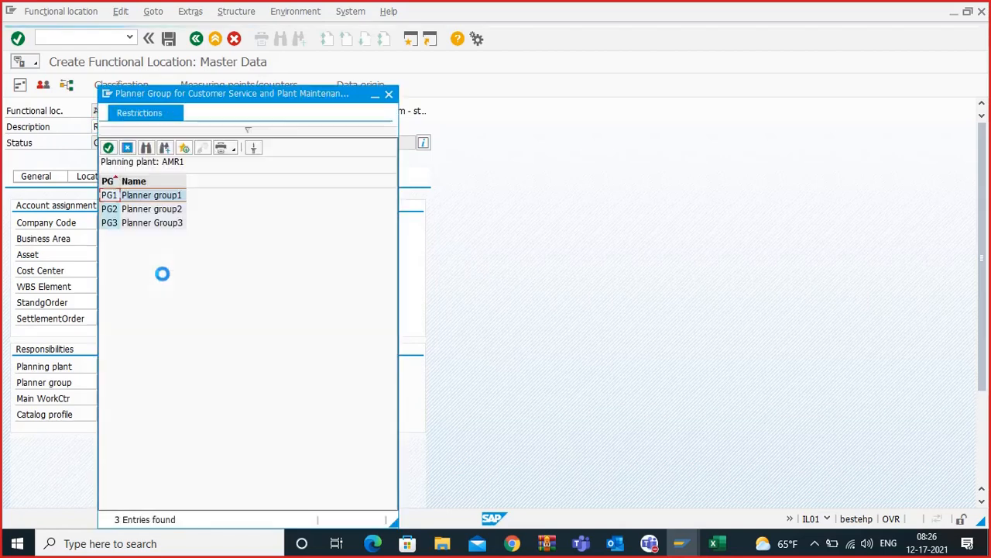
double_click(120, 196)
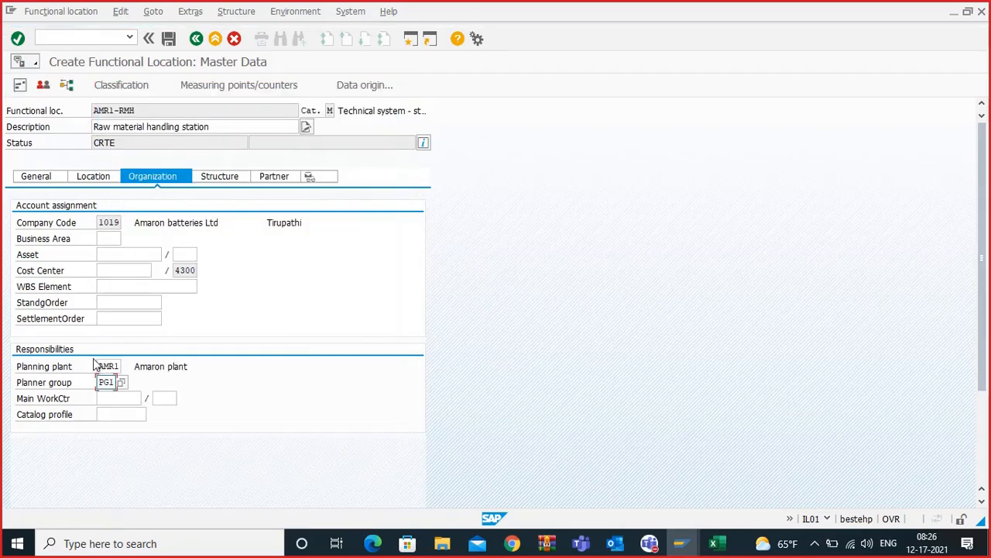
left_click(115, 270)
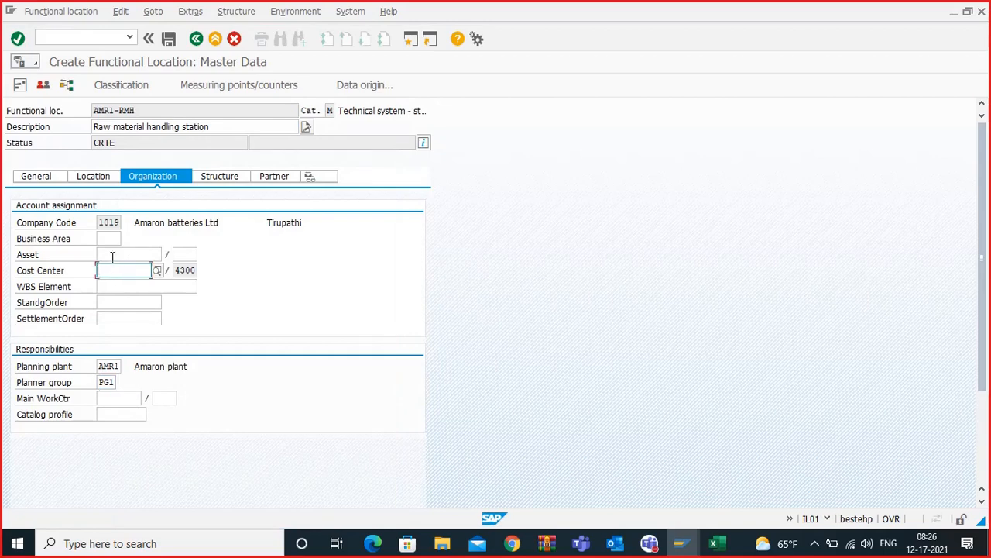
Step: Review the structuring data of functional location AMR1-RMH and save it
left_click(220, 177)
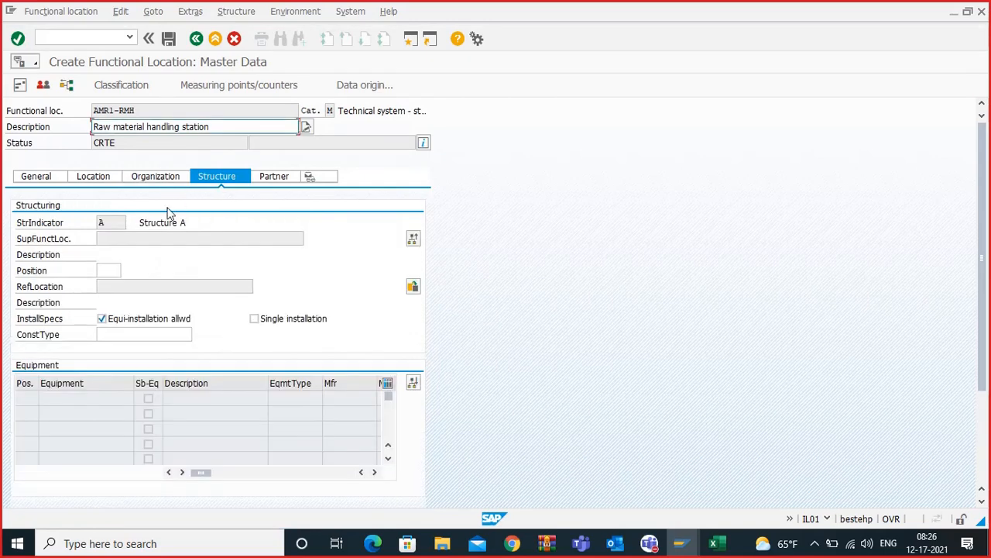
left_click(109, 271)
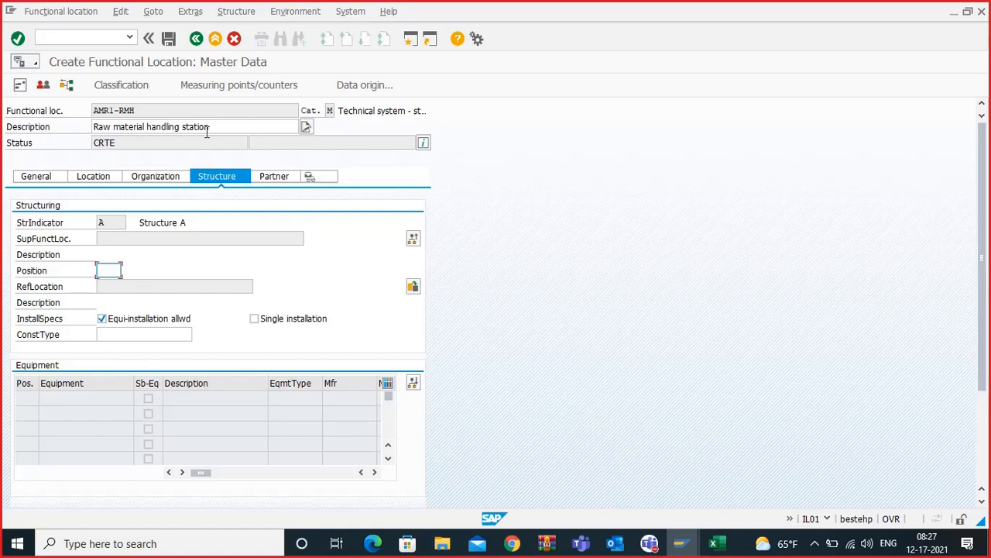
left_click(206, 128)
left_click_drag(205, 128, 137, 123)
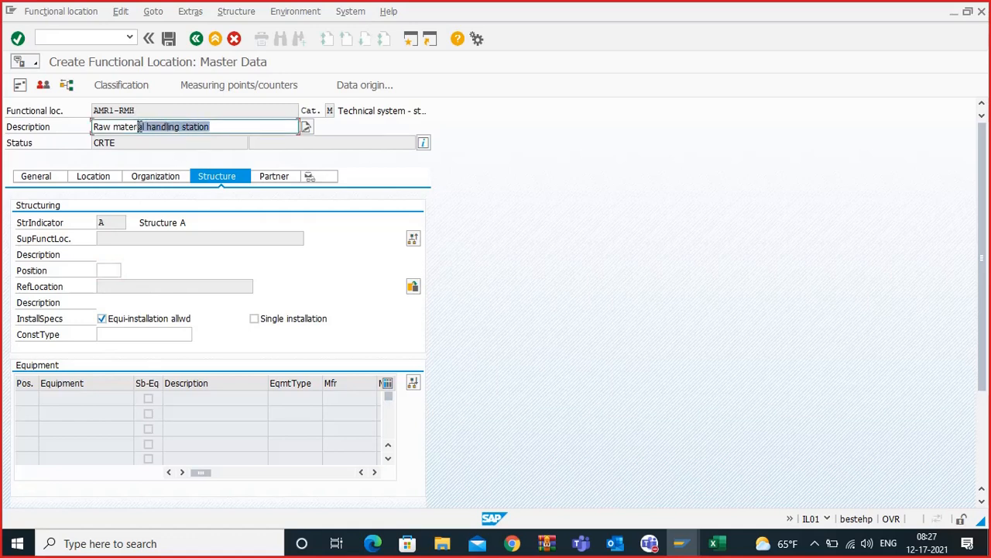
left_click(98, 318)
left_click(96, 319)
left_click(168, 38)
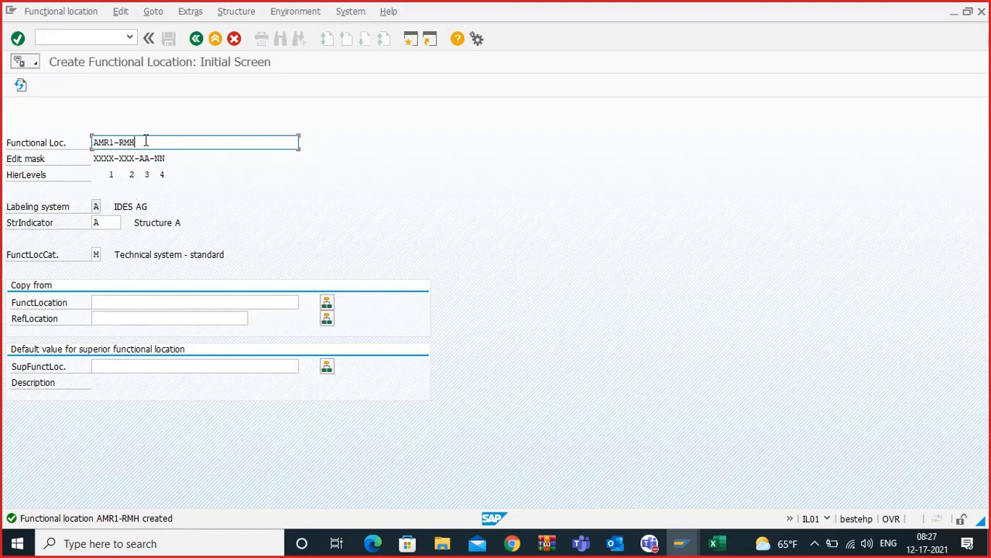
Step: Start creating the lower-level functional location AMR1-RMH-AA and open its master data
type("-")
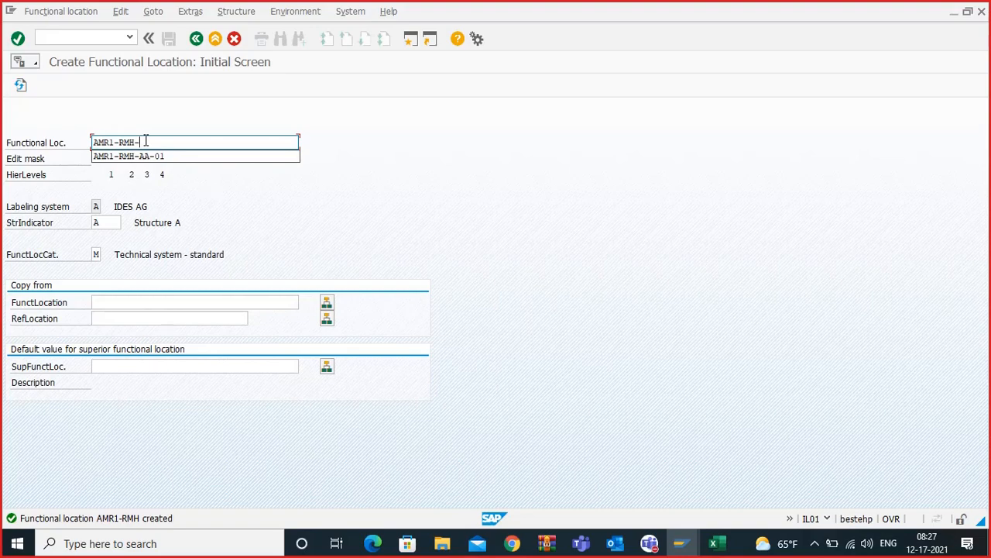
type("AA")
key("Return")
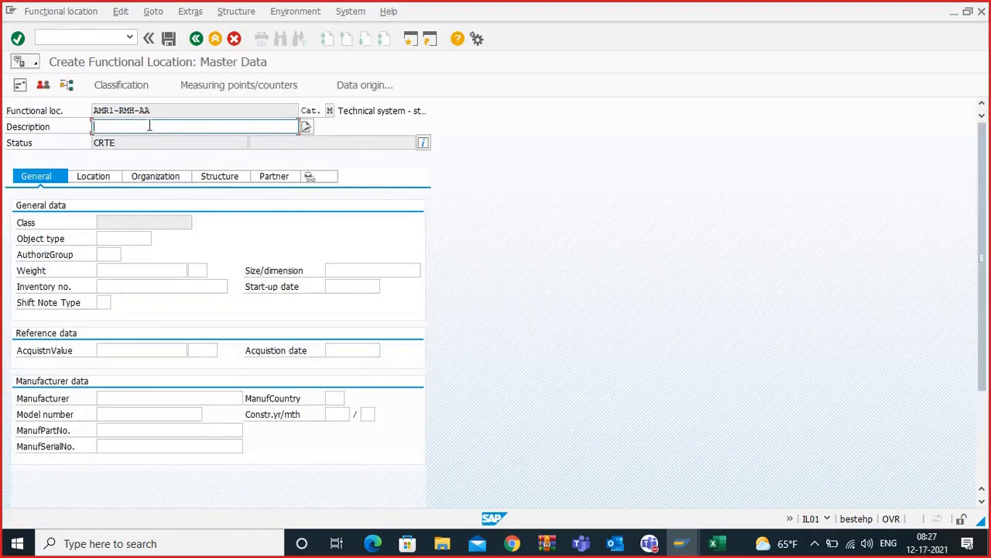
Step: Fill AMR1-RMH-AA's description with the earlier "Raw material handling station" text and replace it with "RMHS -"
left_click(150, 126)
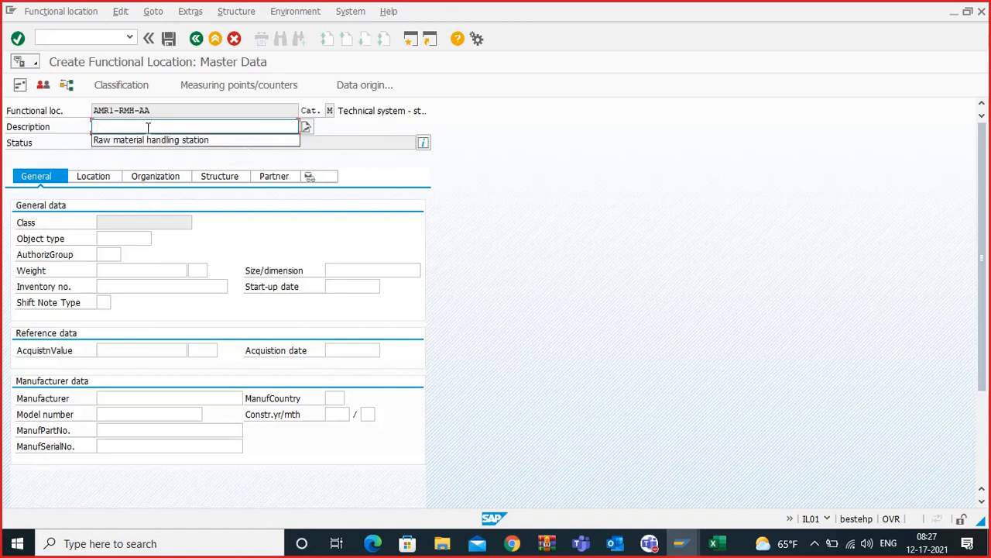
left_click(197, 141)
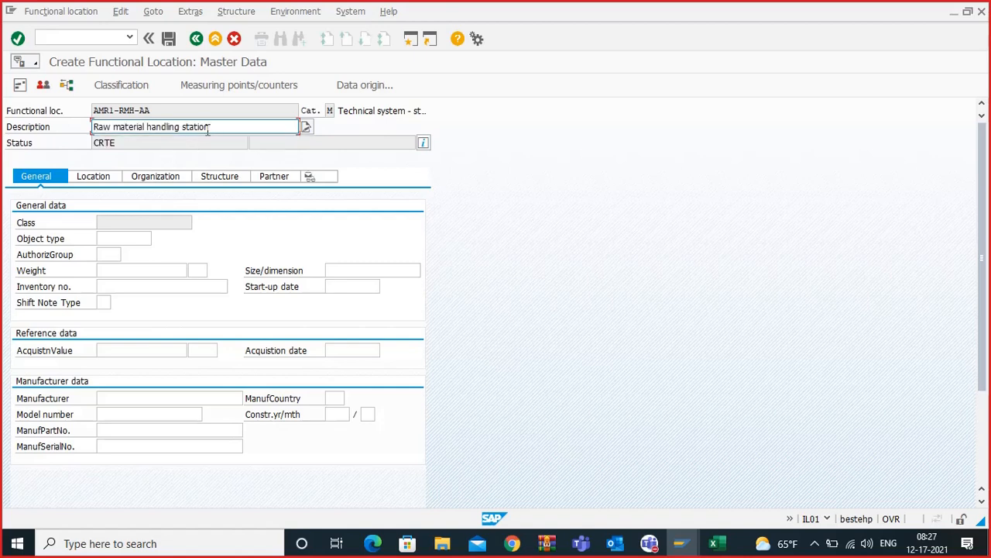
type("-")
key("BackSpace")
key("BackSpace")
key("BackSpace")
key("BackSpace")
key("BackSpace")
key("BackSpace")
key("BackSpace")
key("BackSpace")
key("BackSpace")
key("BackSpace")
key("BackSpace")
key("BackSpace")
key("BackSpace")
key("BackSpace")
key("BackSpace")
key("BackSpace")
key("BackSpace")
key("BackSpace")
key("BackSpace")
key("BackSpace")
key("BackSpace")
key("BackSpace")
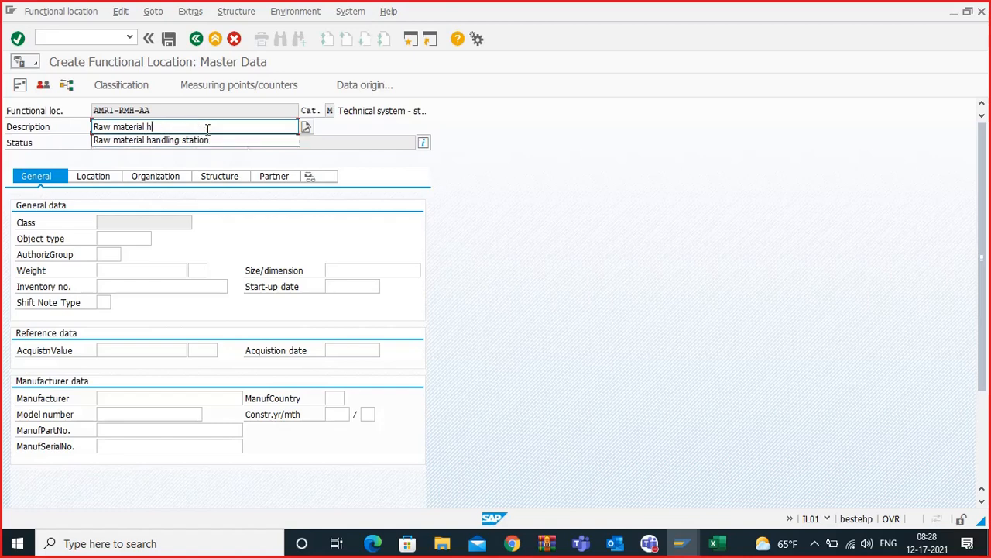
type("RMHS -")
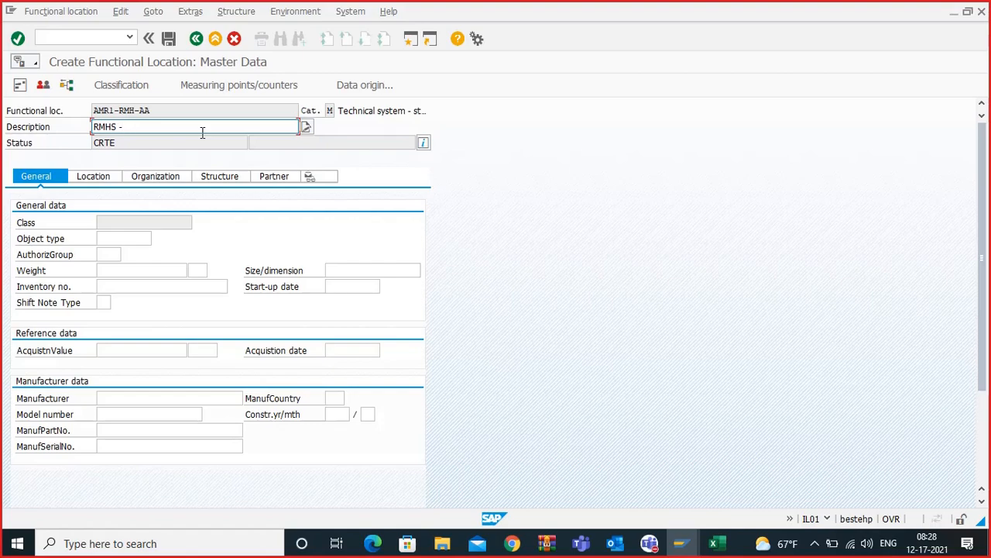
Step: Switch to the Sap PM training meeting window in Microsoft Teams
mouse_move(656, 540)
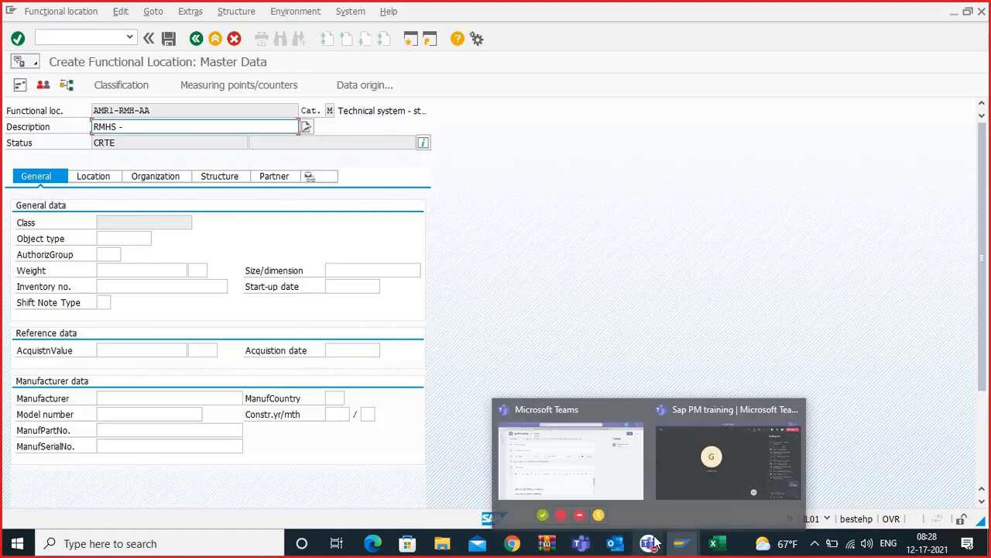
left_click(726, 461)
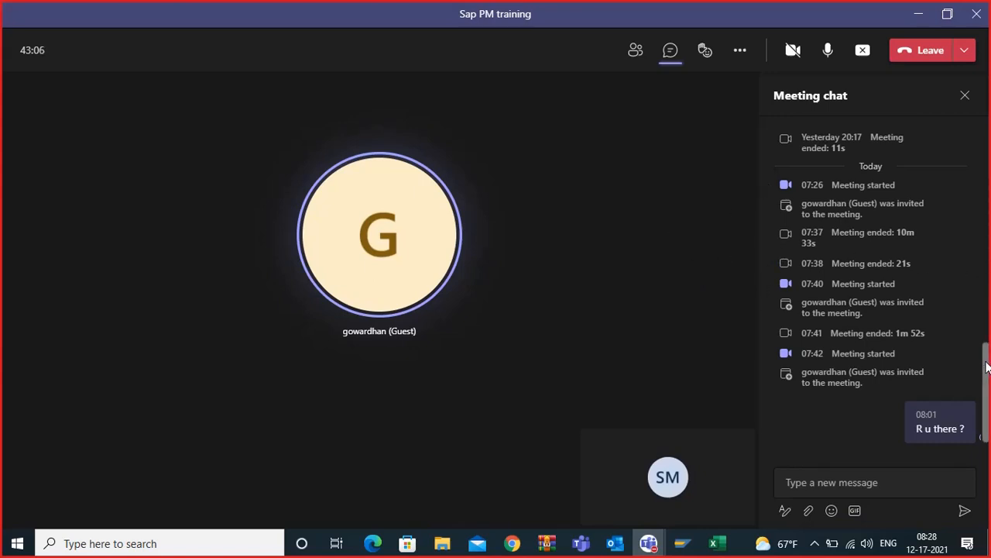
Step: Look back through the earlier messages in the Sap PM training meeting chat and return to the SAP window
left_click_drag(988, 368, 981, 217)
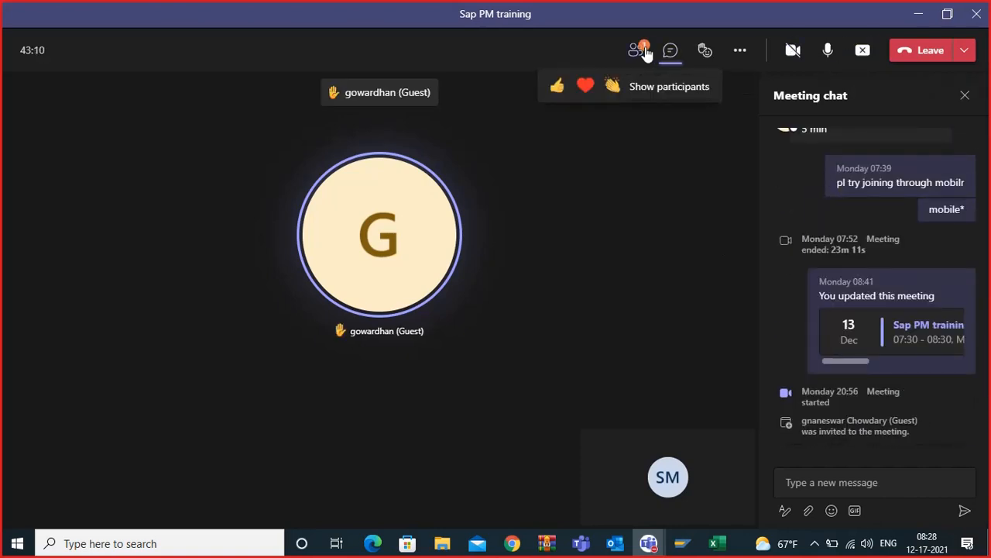
left_click(918, 14)
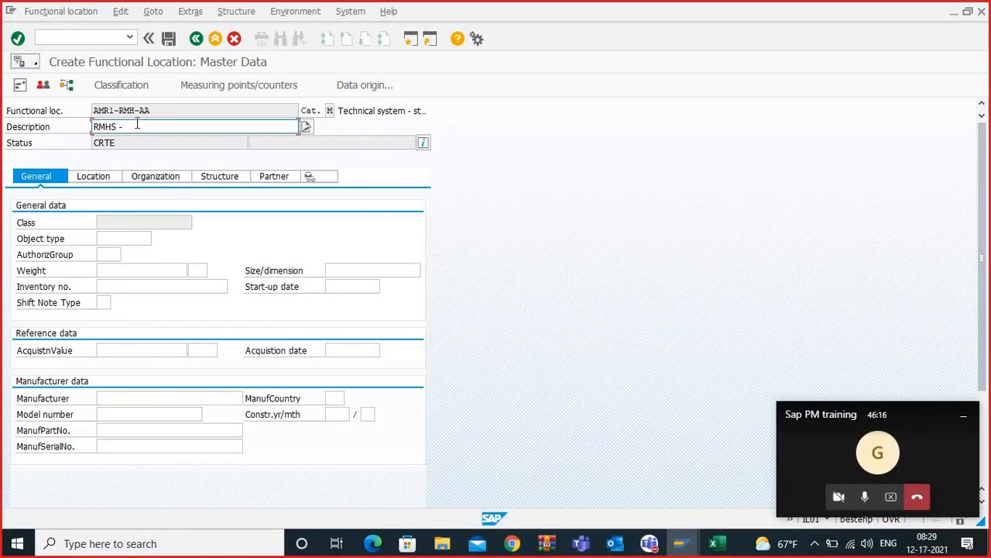
Step: Complete the description of functional location AMR1-RMH-AA as "RMHS - ACID STORAGE AREA"
type("LEAD")
key("BackSpace")
key("BackSpace")
key("BackSpace")
key("BackSpace")
type("ACID S")
key("BackSpace")
key("BackSpace")
type("REG")
key("BackSpace")
key("BackSpace")
key("BackSpace")
type("STORAGE AREA")
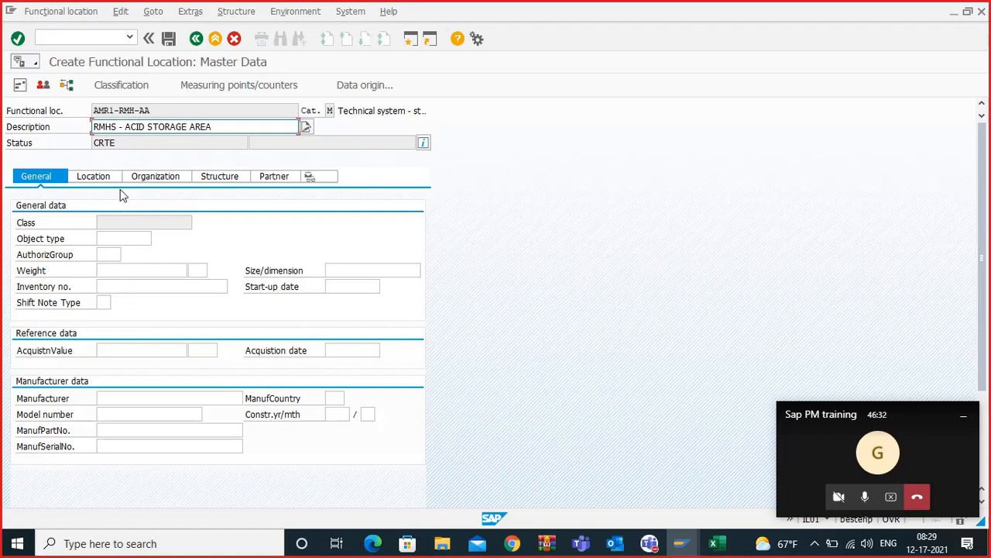
Step: Review the location and organization data of functional location AMR1-RMH-AA and save it
left_click(106, 178)
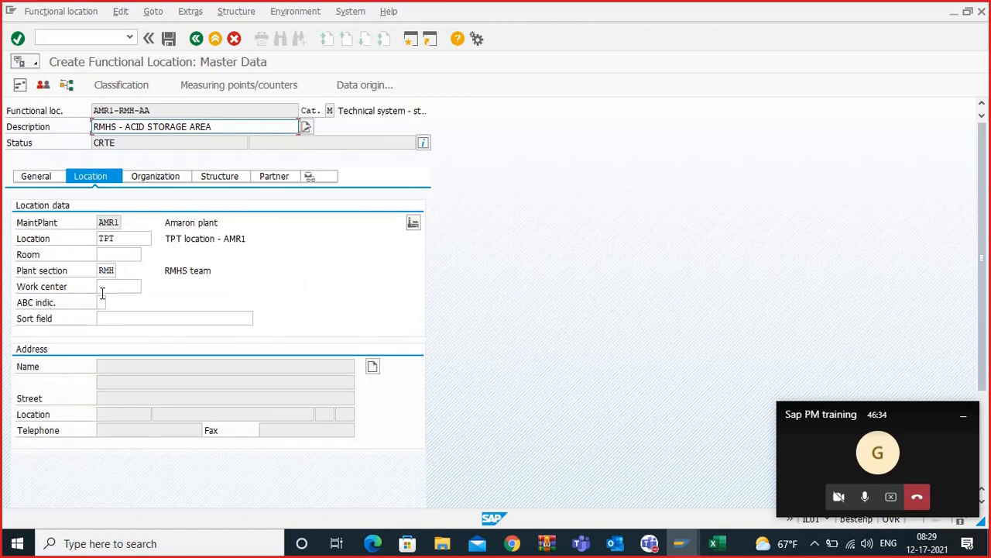
left_click_drag(106, 223, 101, 270)
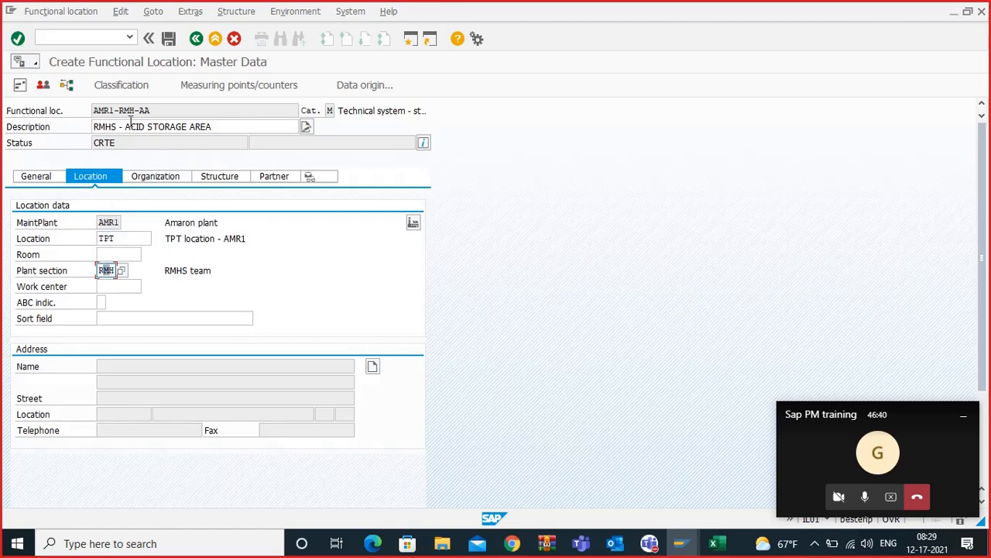
left_click_drag(153, 111, 97, 107)
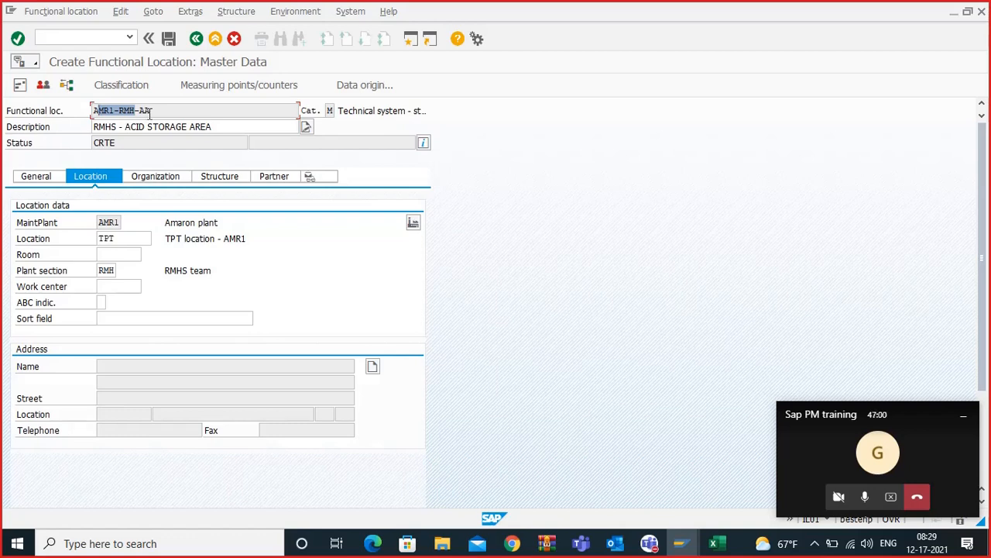
left_click(153, 180)
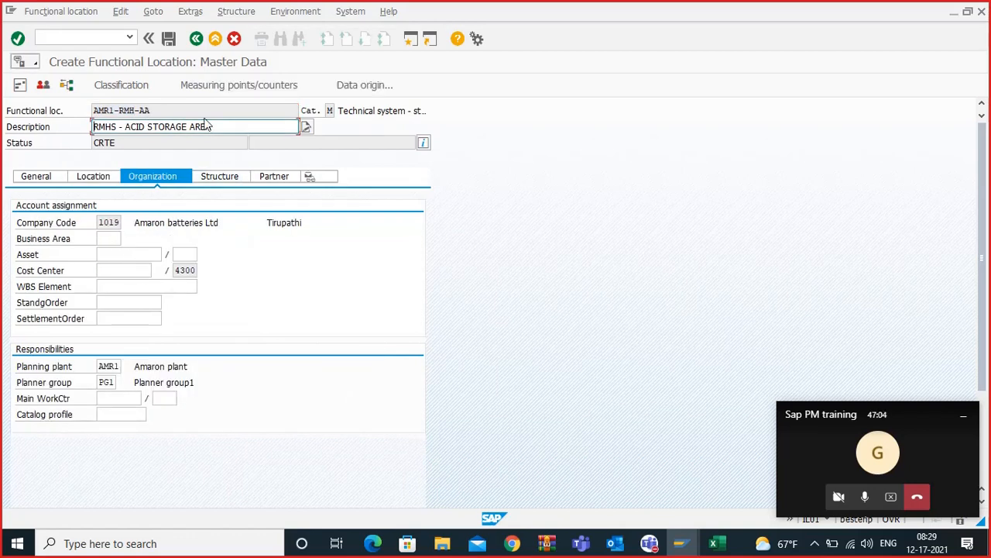
left_click(171, 40)
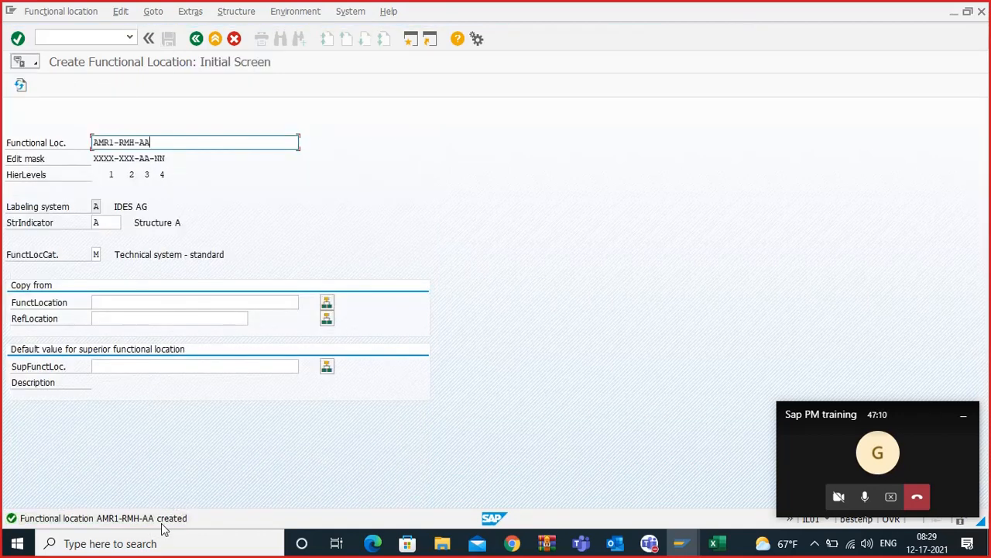
Step: Start creating functional location AMR1-RMH-AA-01 with AMR1-RMH-AA as its superior location and open its master data
left_click_drag(156, 140, 78, 130)
key("ctrl+c")
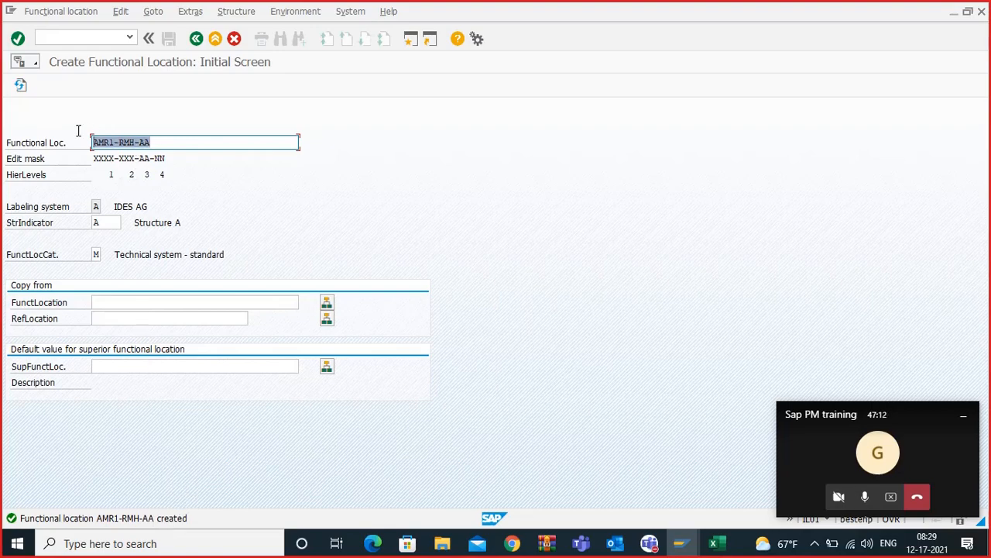
left_click(132, 369)
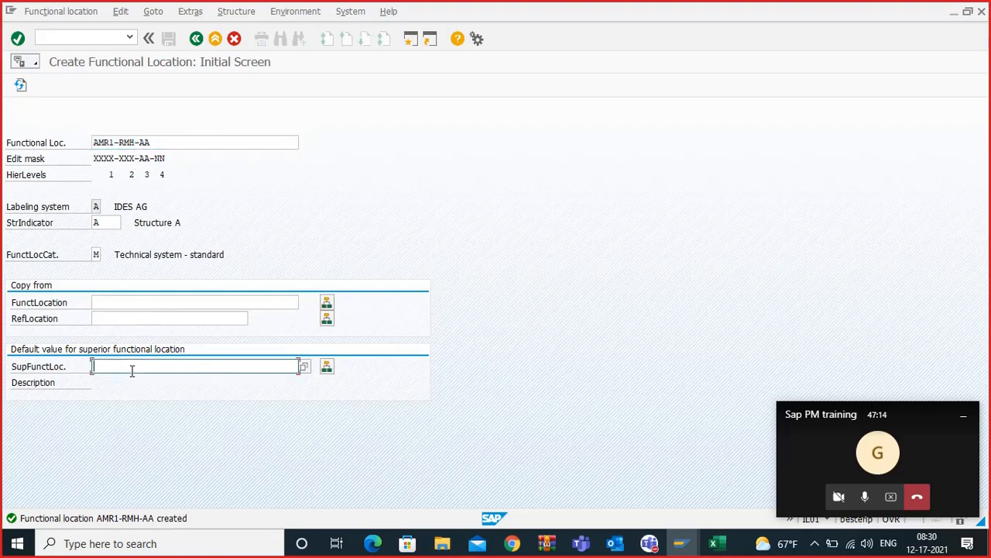
key("ctrl+v")
left_click(159, 141)
type("-01")
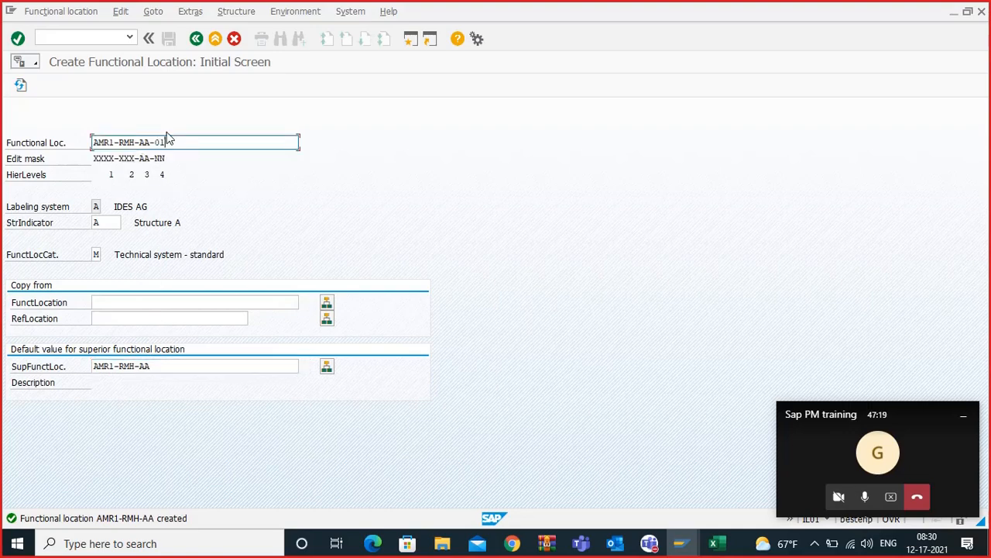
key("Return")
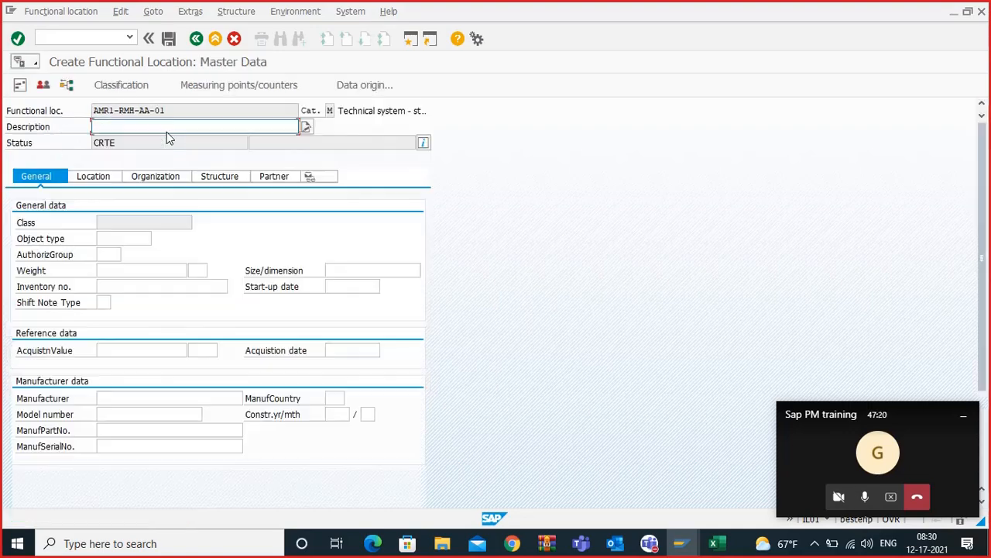
Step: Describe AMR1-RMH-AA-01 as "RMHS - ACID STORAGE AREA 01", reusing the earlier "RMHS - ACID STORAGE AREA" entry
left_click(167, 128)
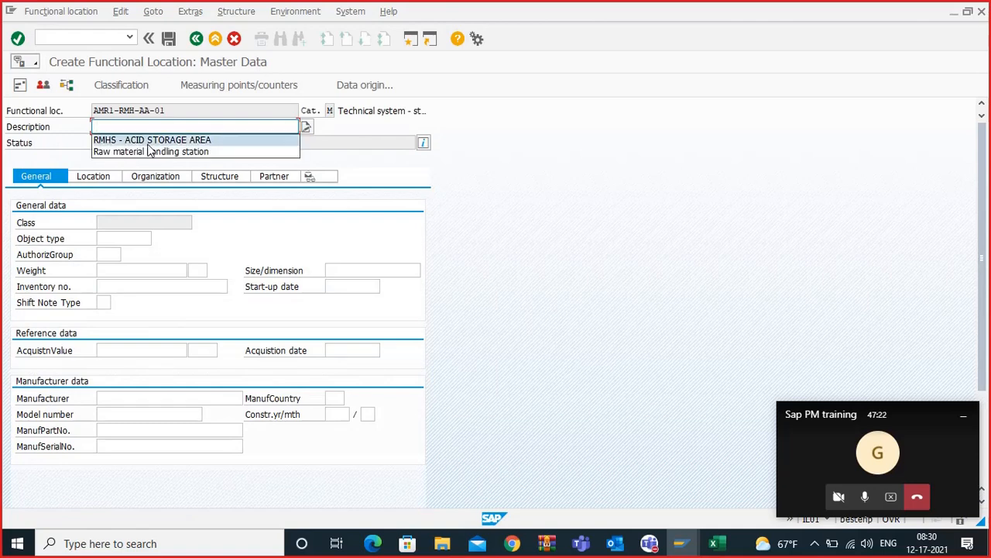
left_click(154, 140)
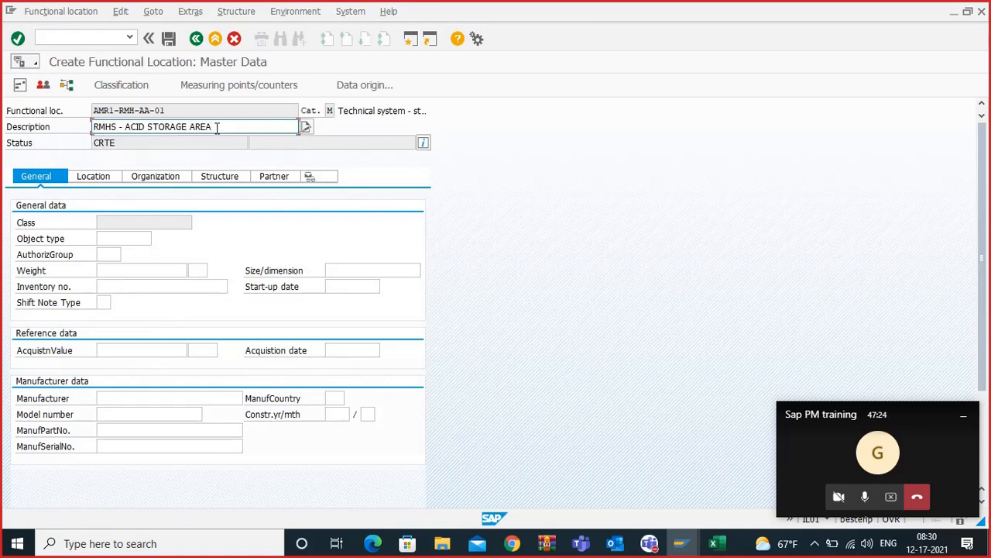
type("01")
Step: Review the location, organization and structuring data of AMR1-RMH-AA-01, comparing it with its superior location, and save it
left_click(104, 180)
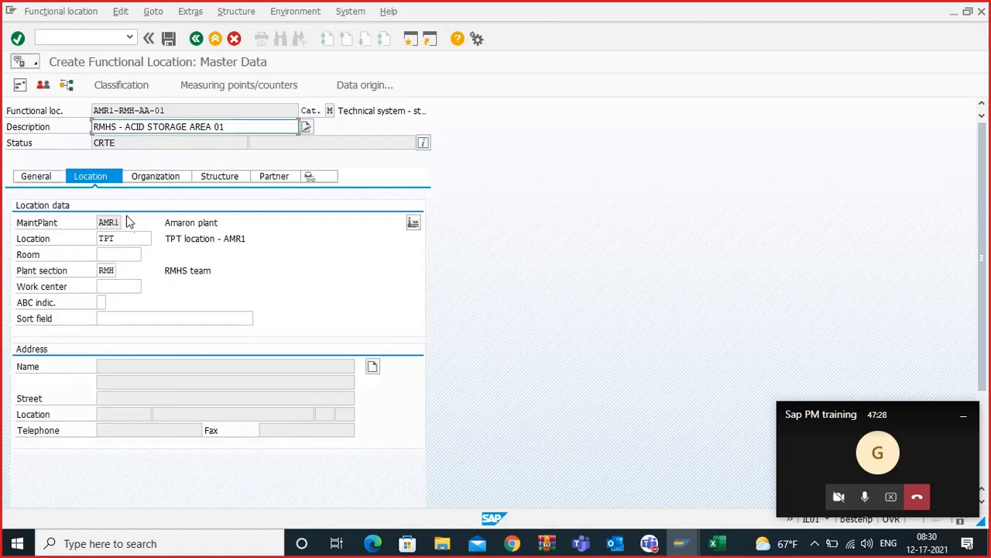
left_click(157, 178)
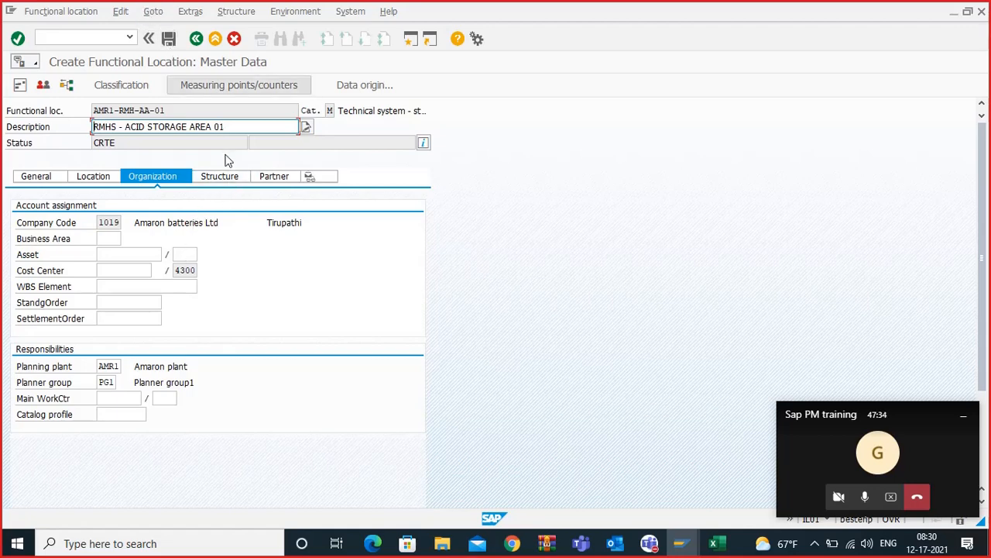
left_click(217, 176)
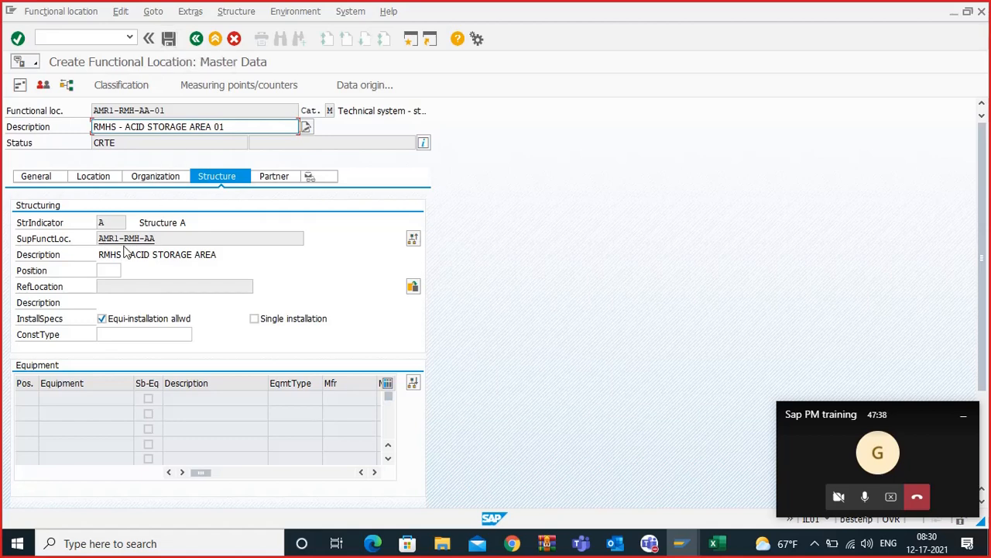
left_click_drag(157, 239, 98, 237)
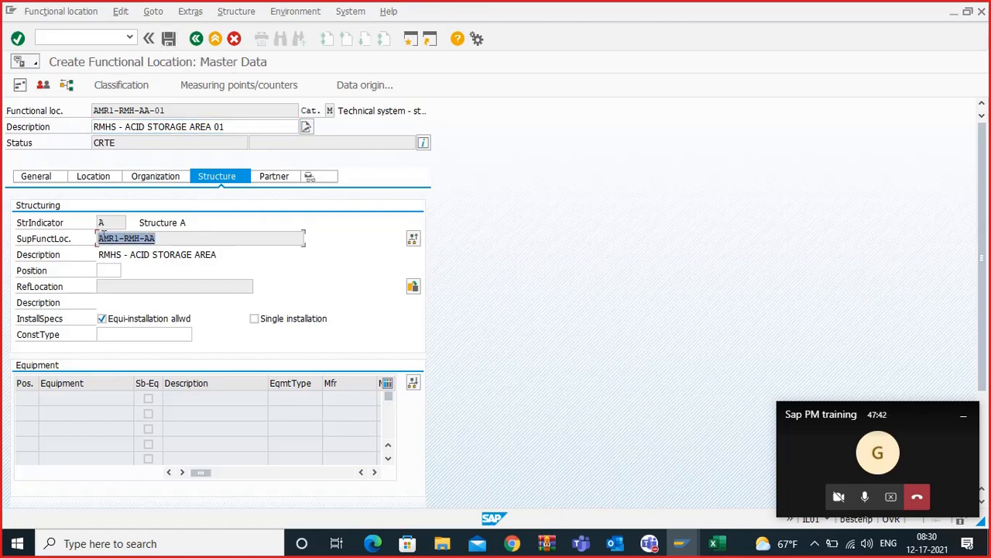
left_click(150, 114)
left_click_drag(170, 111, 109, 111)
left_click(144, 238)
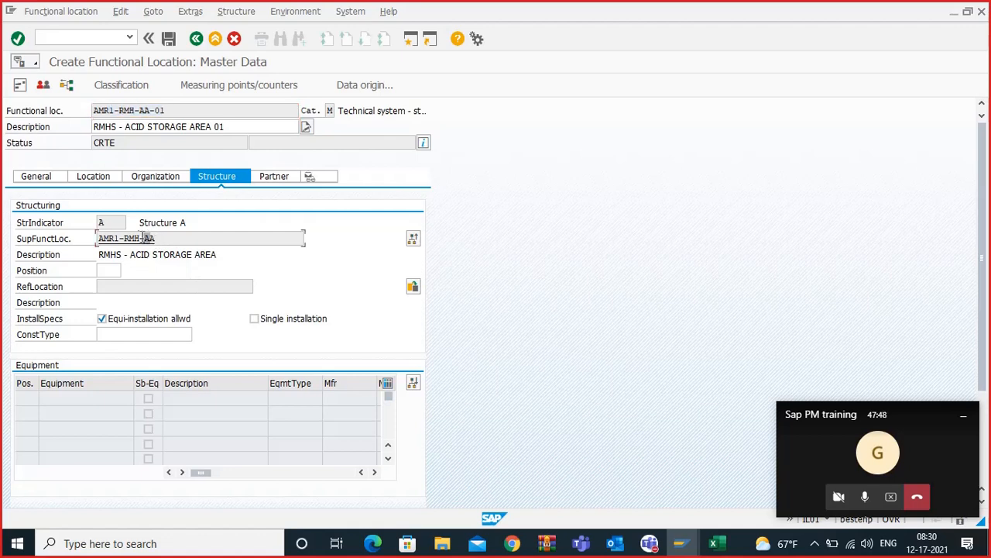
left_click_drag(143, 237, 109, 238)
left_click(152, 239)
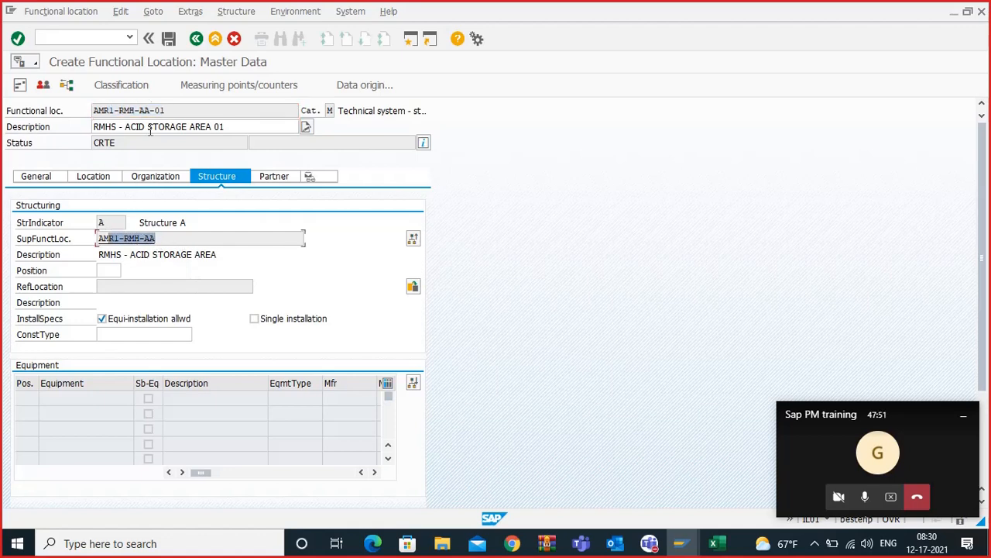
left_click(169, 38)
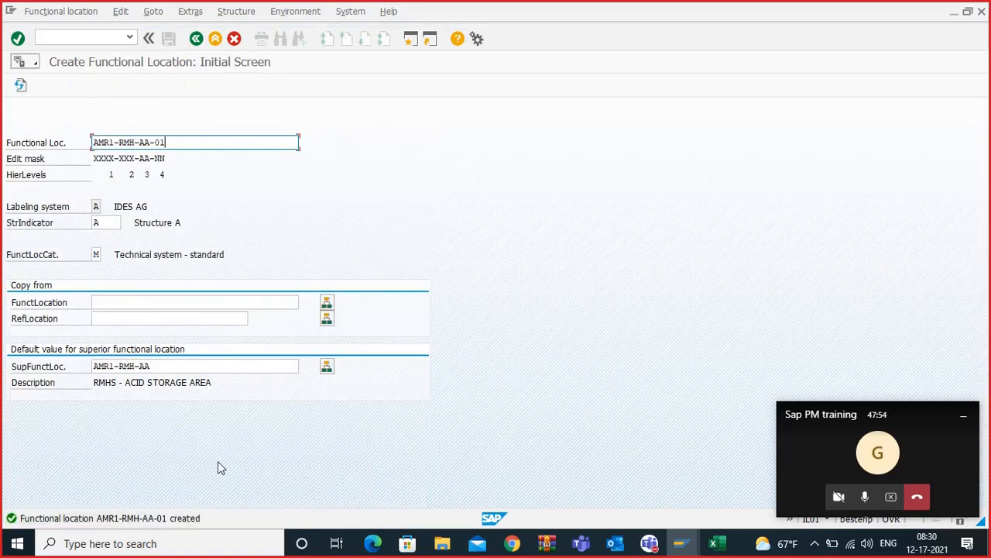
Step: Open the functional location structure selection with transaction /NIH01
left_click(66, 36)
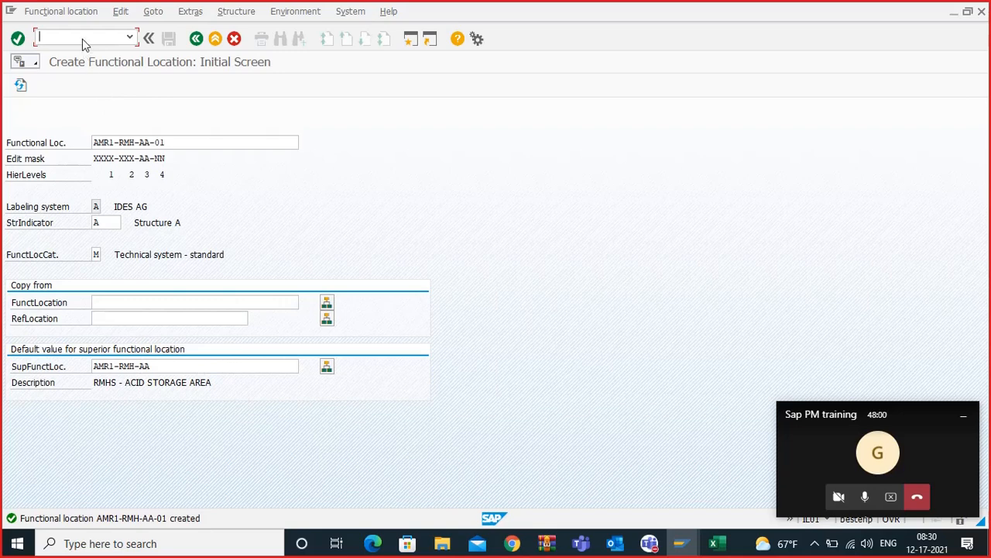
type("/NIH01")
left_click(964, 416)
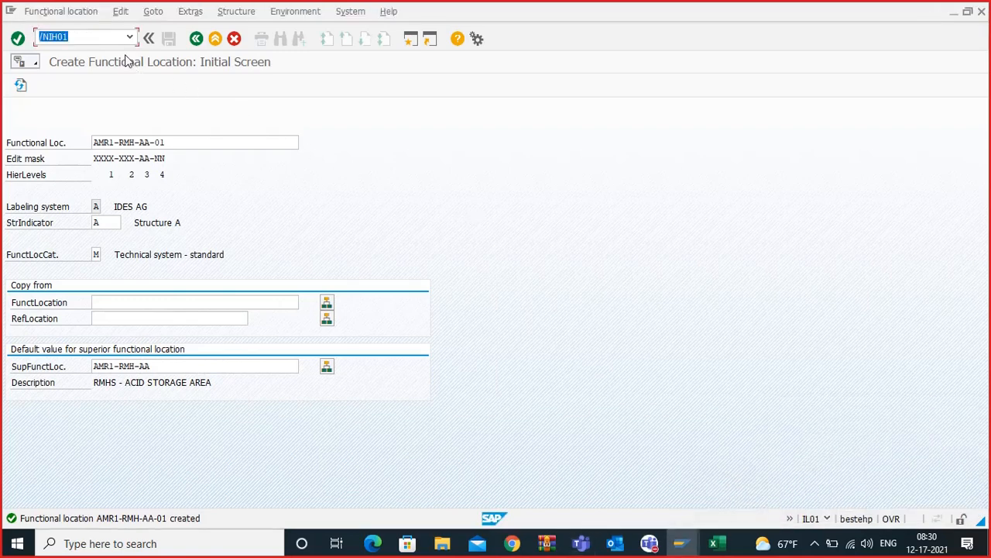
left_click(103, 37)
key("Return")
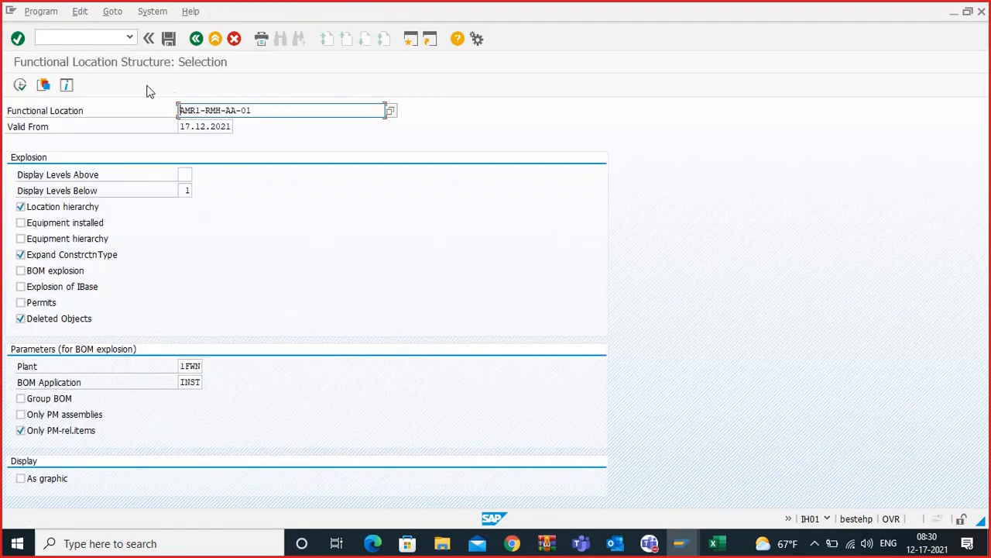
Step: Set the structure selection to functional location AMR1-RMH and include installed equipment, equipment hierarchy and BOM explosion
double_click(250, 112)
key("Delete")
type("AMR1-RMH")
left_click_drag(221, 110, 178, 110)
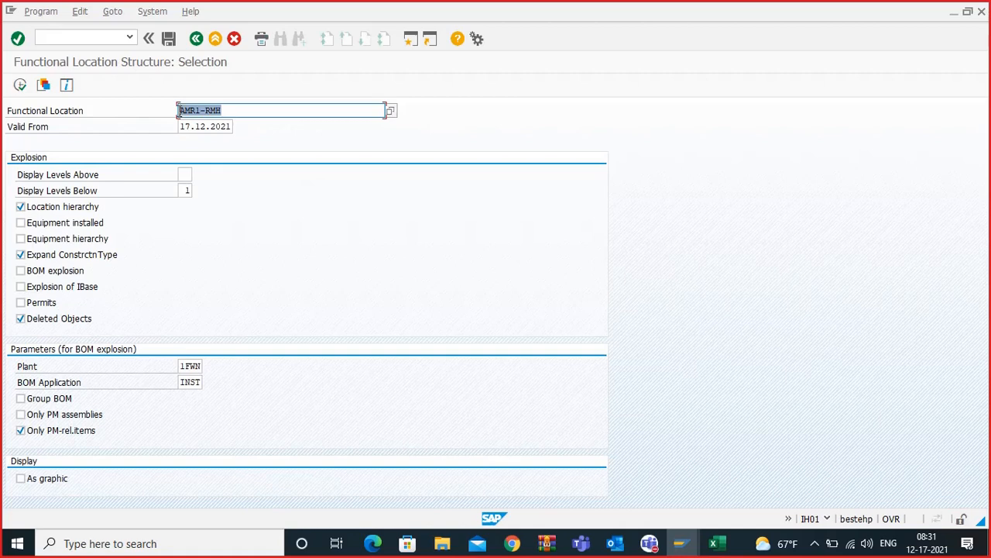
left_click(20, 224)
left_click(20, 239)
left_click(20, 271)
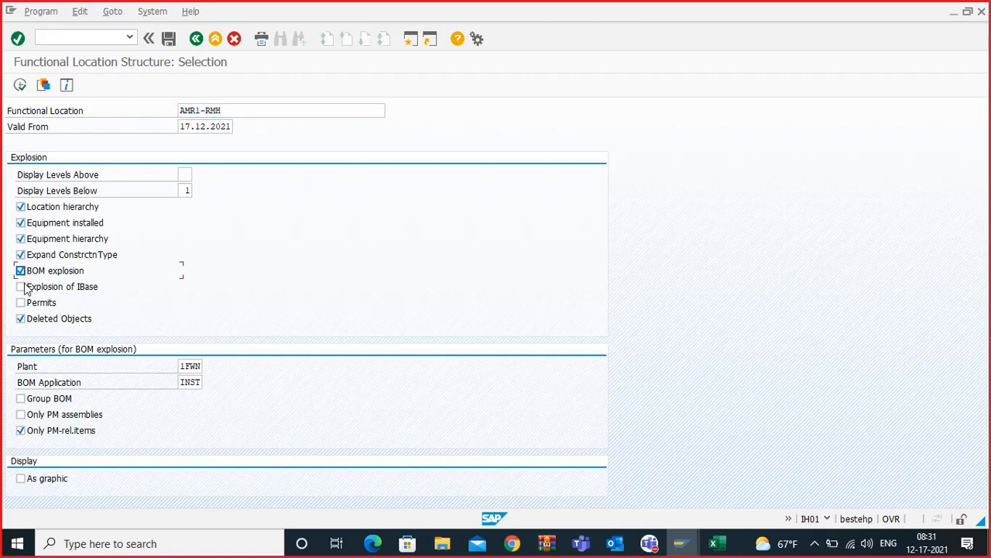
Step: Run the structure list, expand the whole hierarchy and examine the levels from AMR1-RMH down to AMR1-RMH-AA-01
left_click(20, 85)
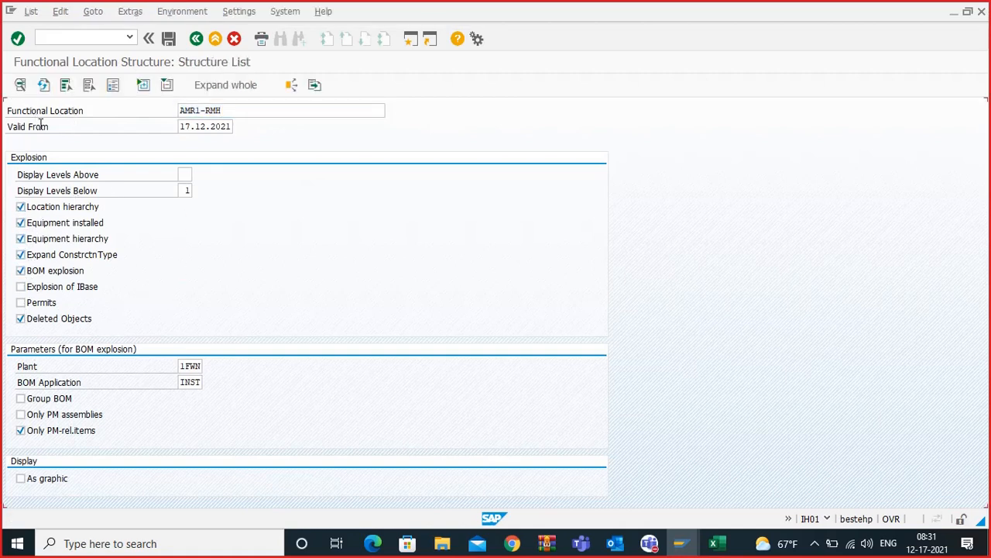
left_click(218, 87)
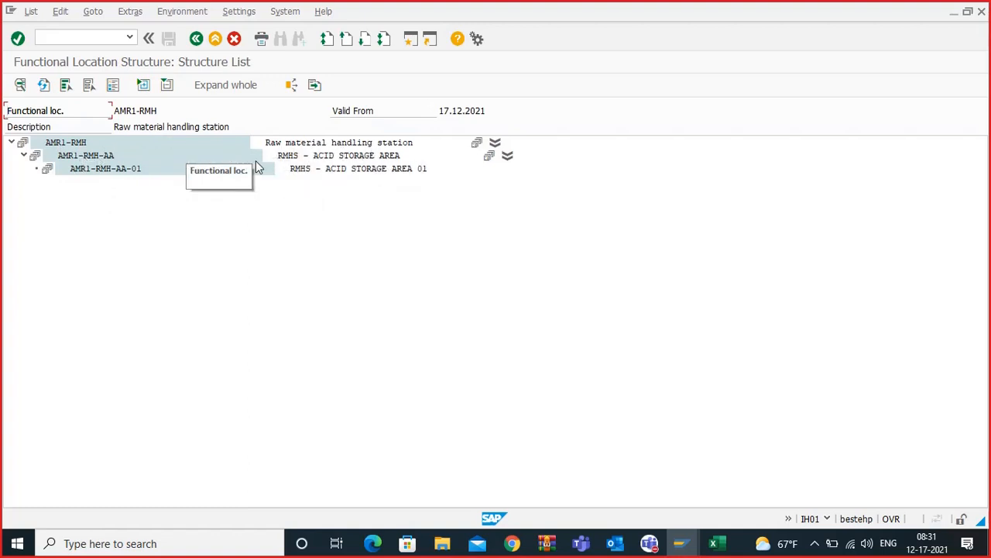
left_click(363, 159)
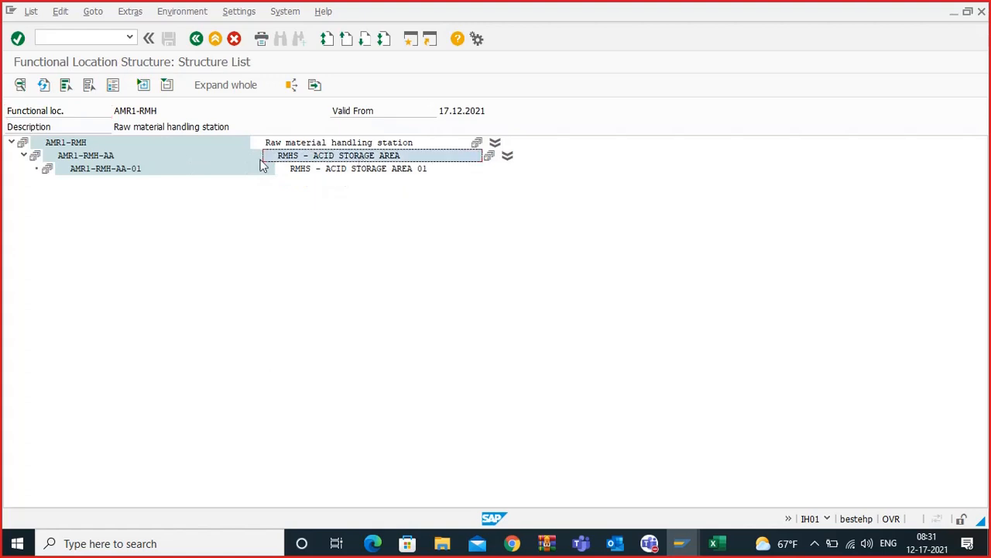
left_click(126, 169)
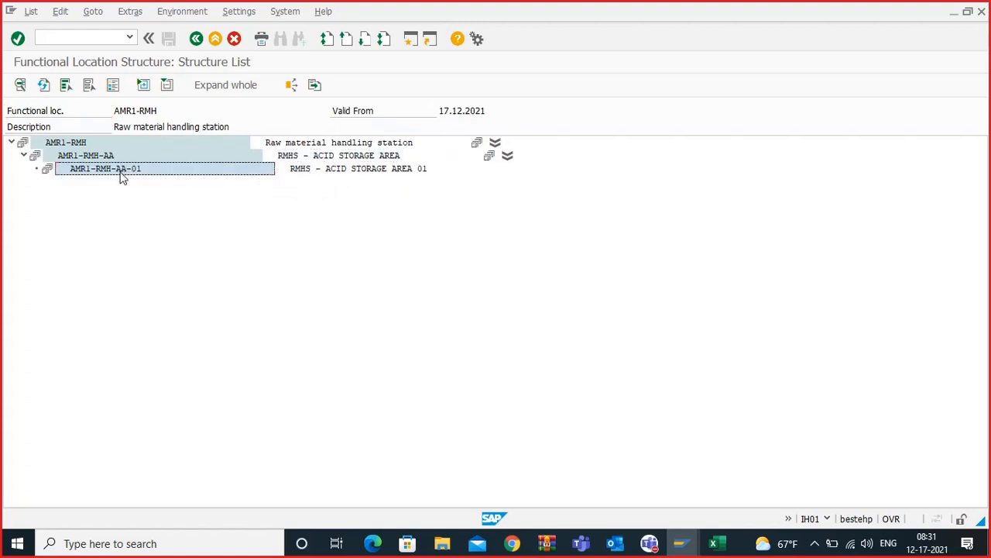
left_click(335, 172)
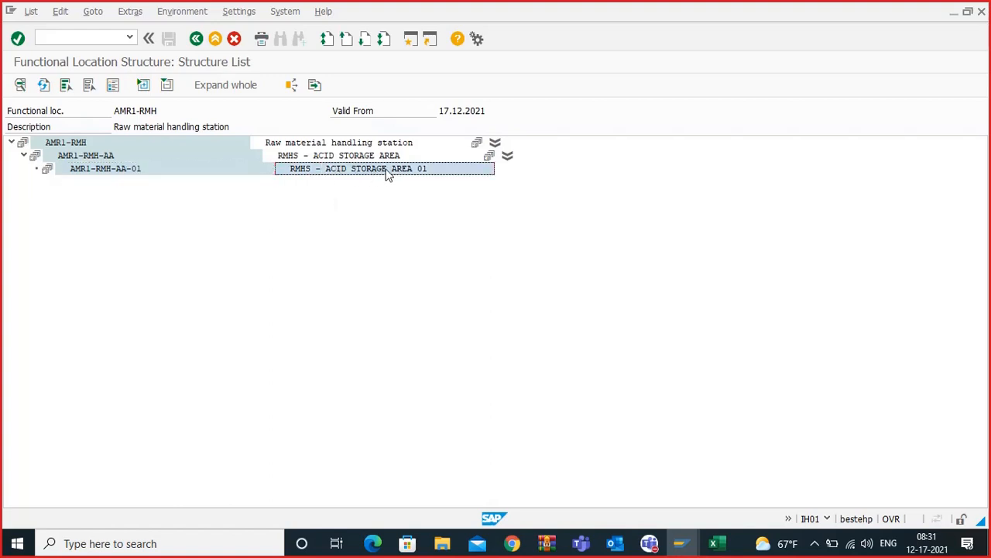
left_click(104, 172)
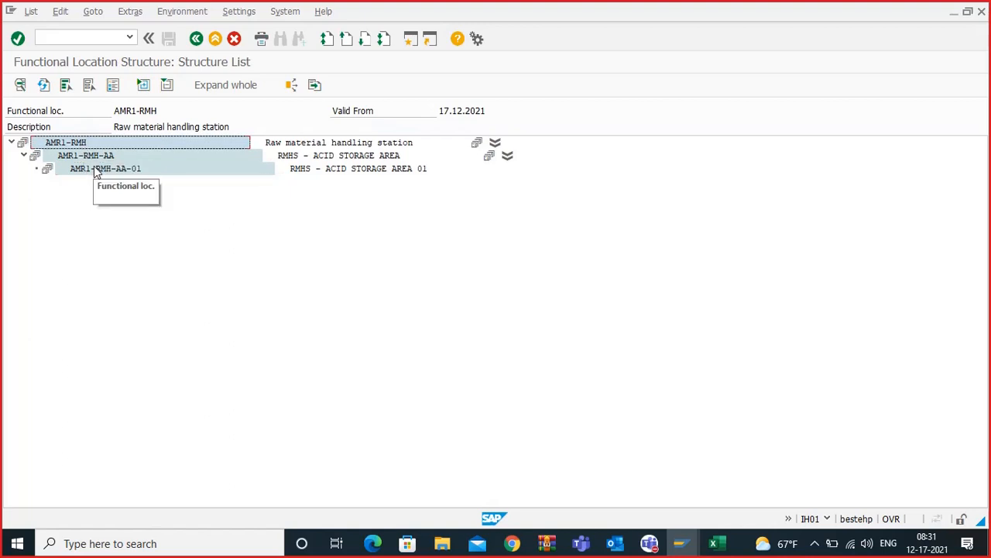
left_click(83, 142)
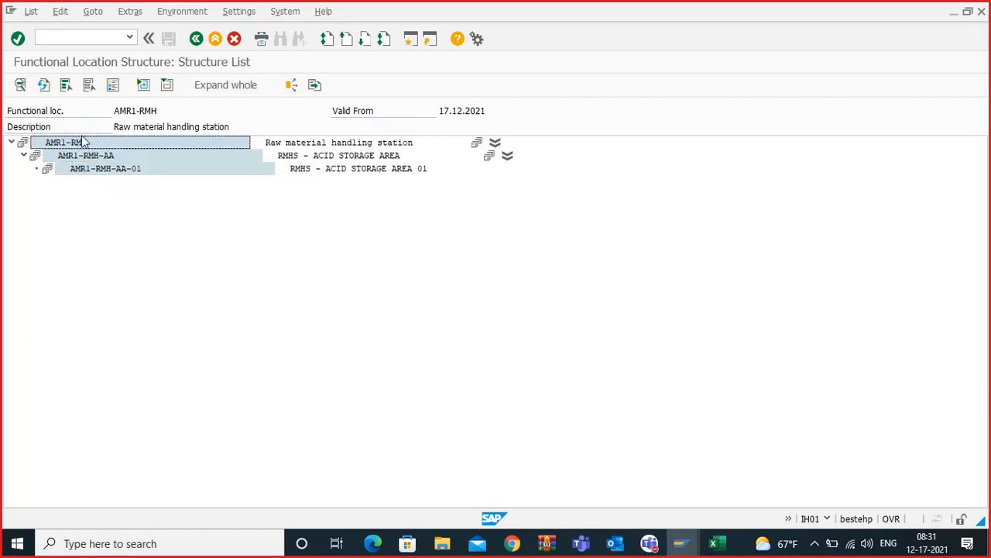
left_click(80, 169)
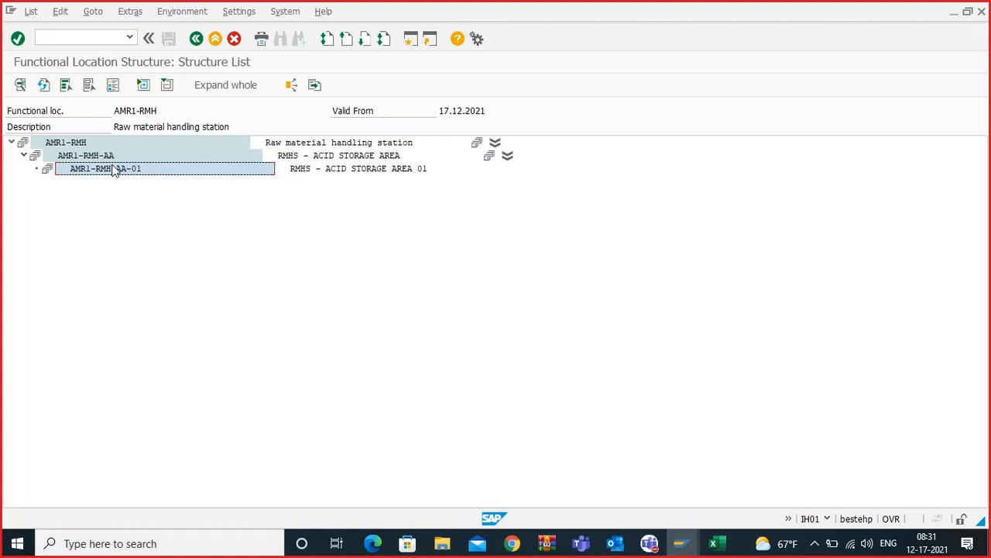
Step: Start creating a category M equipment record with transaction /NIE01 and enter the description Boilers
left_click(68, 36)
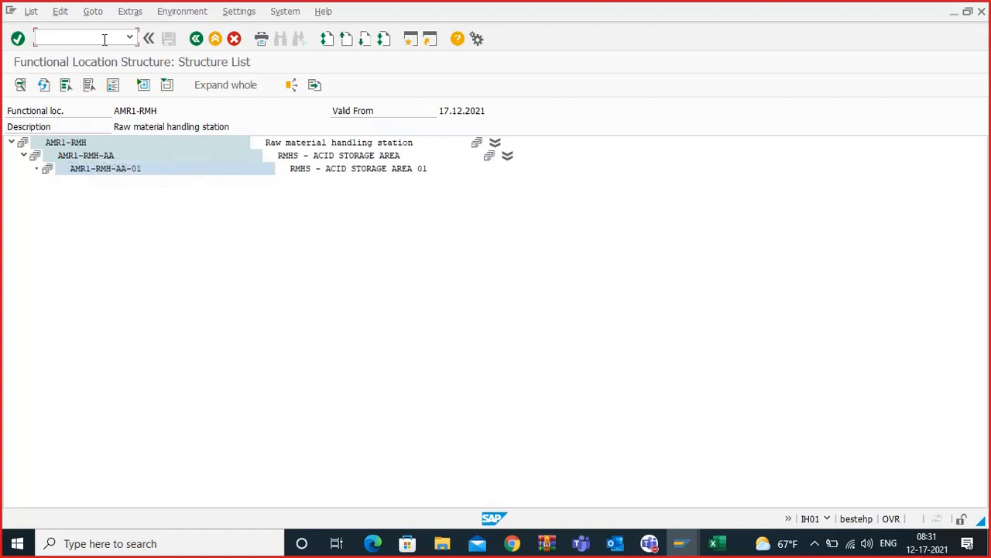
type("/NIE01")
key("Return")
type("/NIE01")
key("Return")
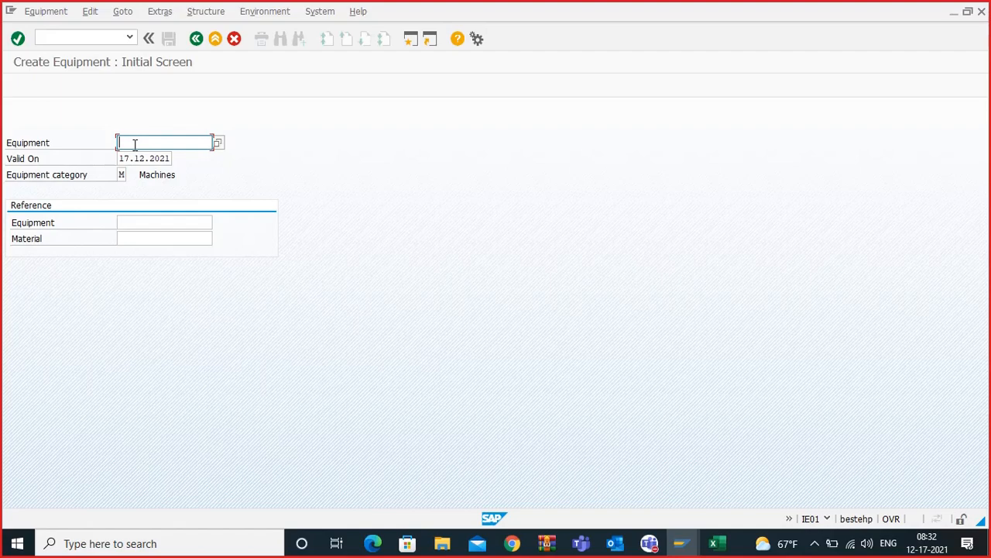
key("Return")
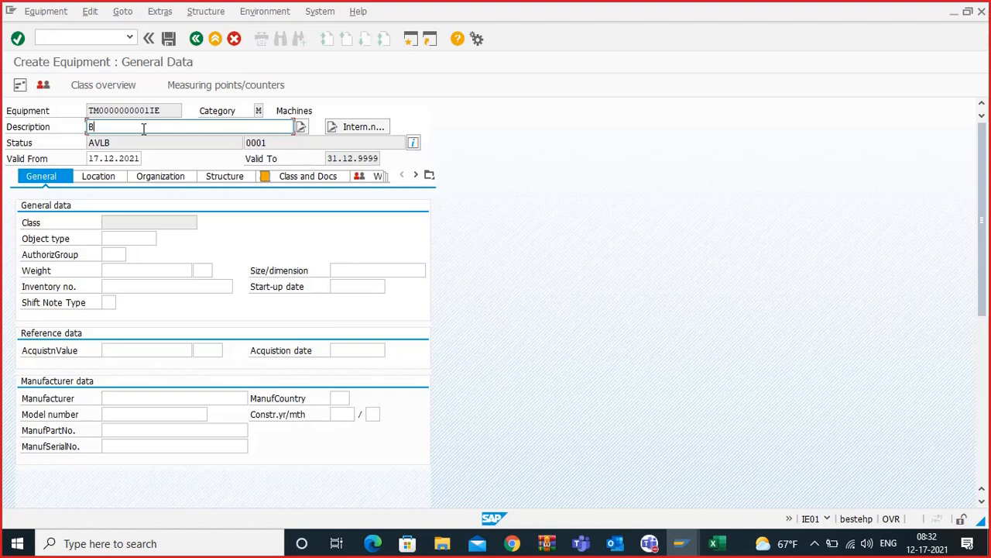
type("oilers")
Step: Set the equipment's location data to maintenance plant AMR1, location TPT and plant section RMH
left_click(98, 180)
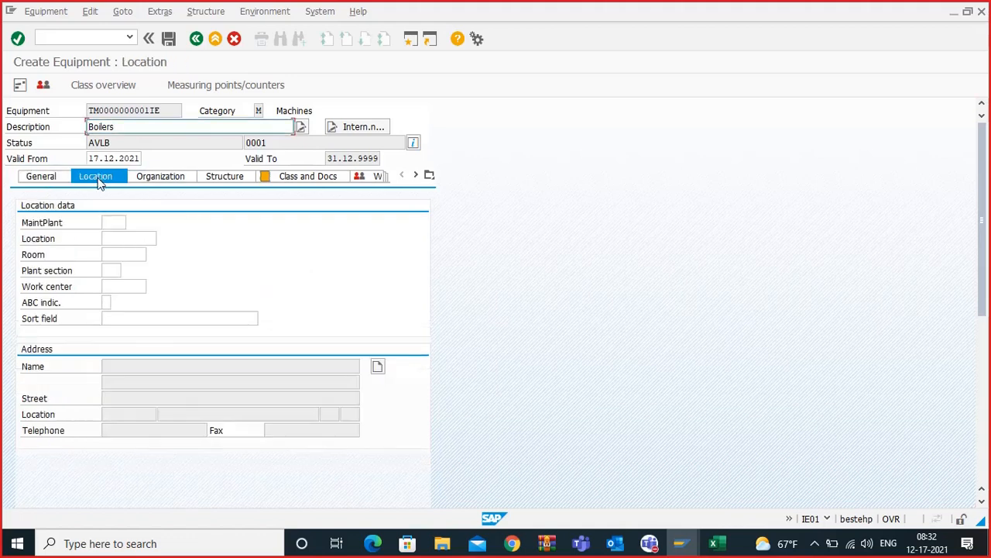
left_click(112, 225)
type("amr1")
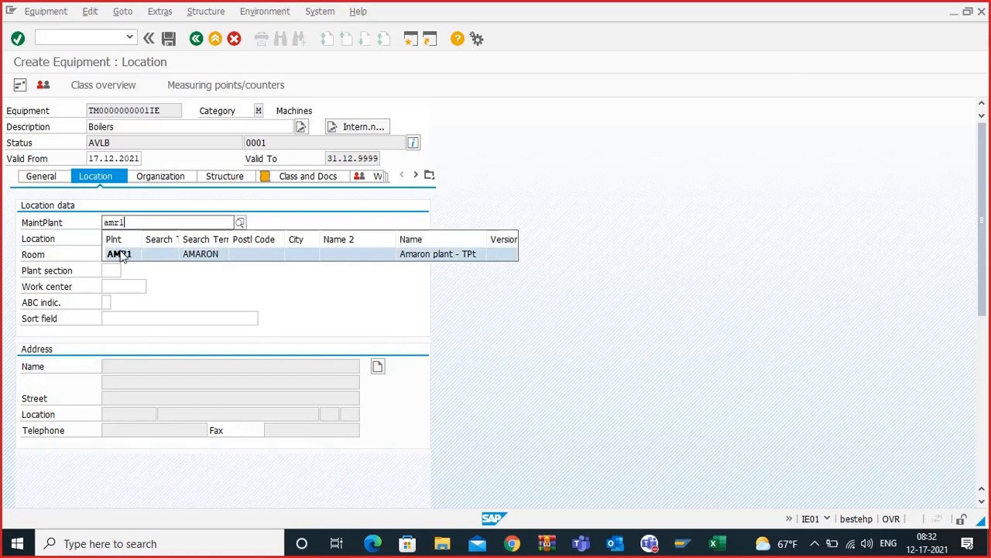
left_click(120, 254)
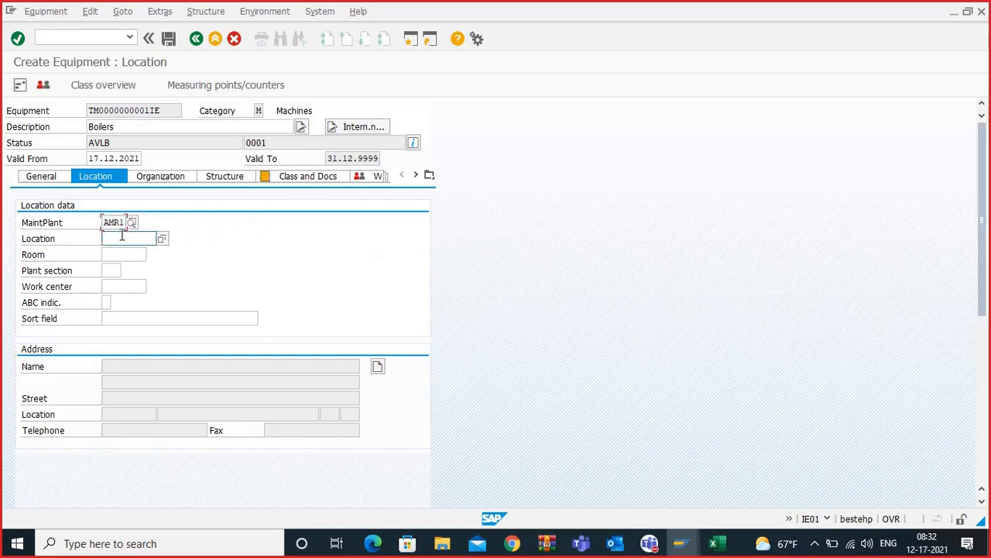
left_click(124, 238)
left_click(161, 238)
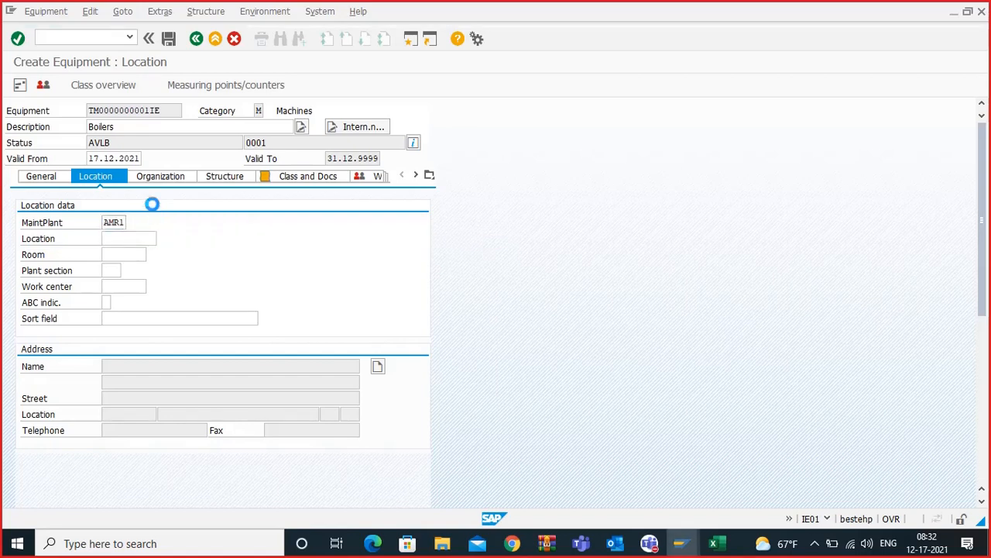
double_click(124, 186)
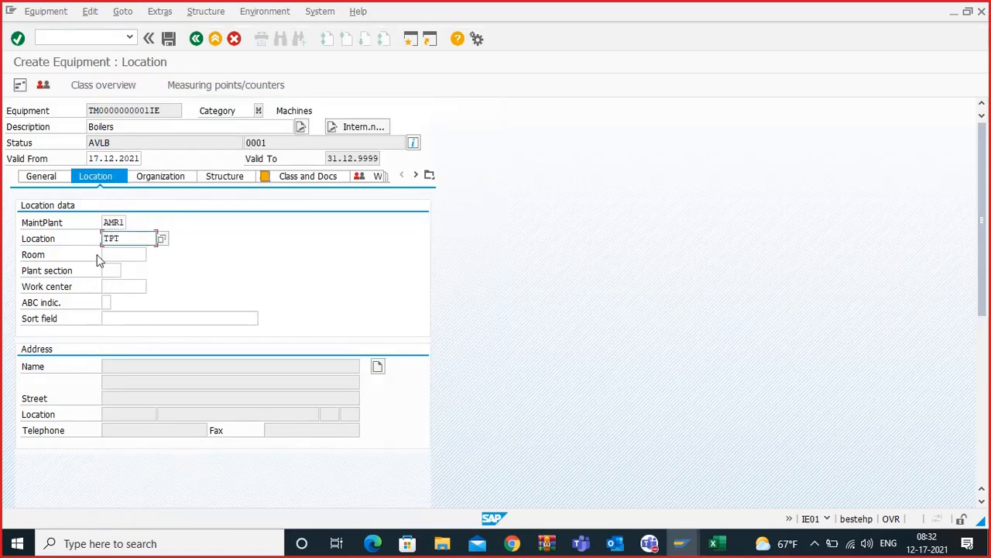
left_click(115, 269)
left_click(127, 270)
double_click(135, 224)
Step: Copy the equipment description Boilers into the sort field of the location data
left_click(114, 290)
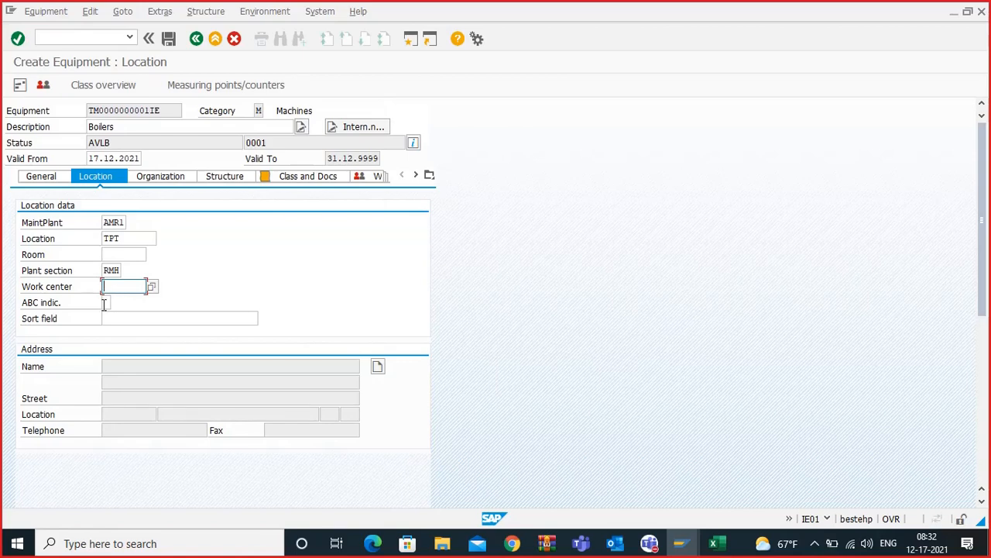
left_click(106, 302)
left_click(112, 318)
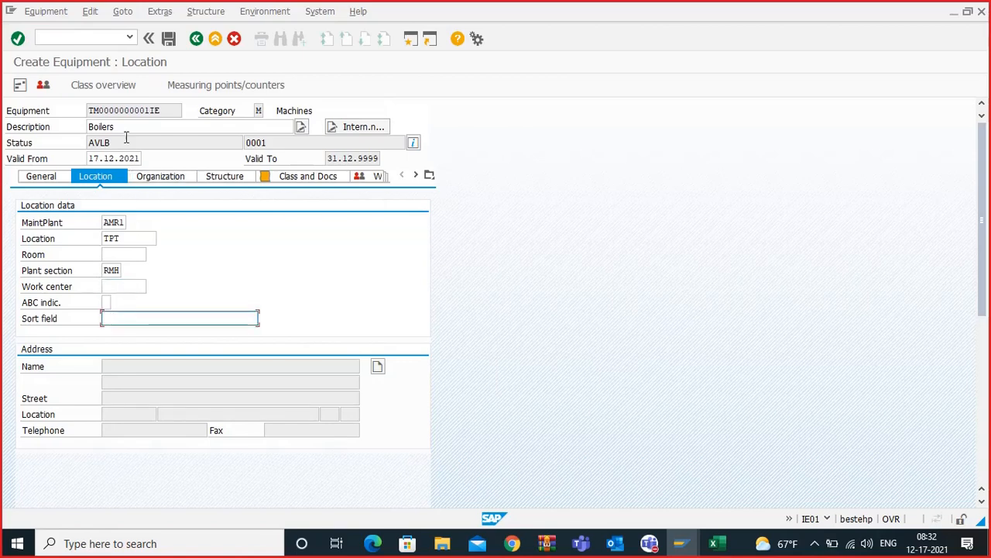
left_click_drag(122, 129, 86, 129)
key("ctrl+c")
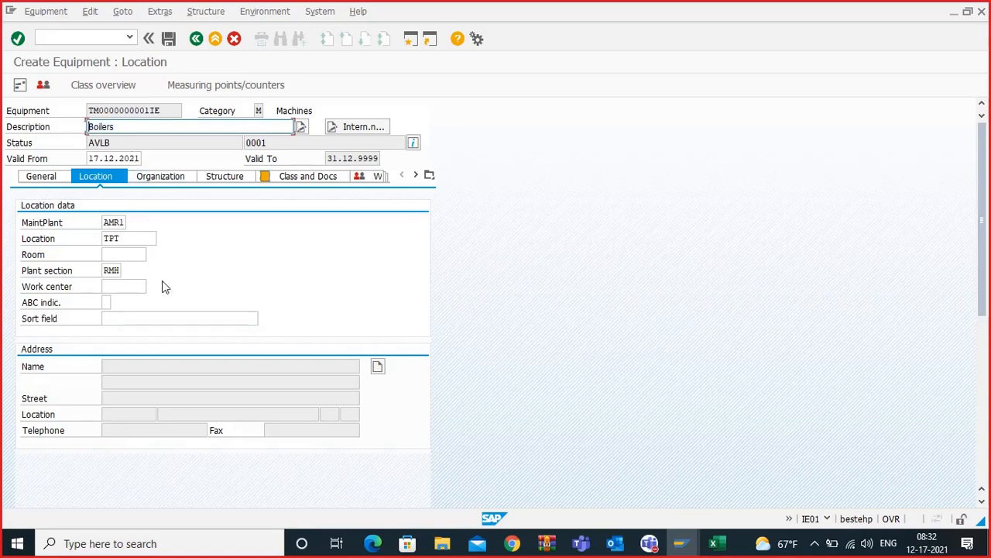
left_click(142, 319)
key("ctrl+v")
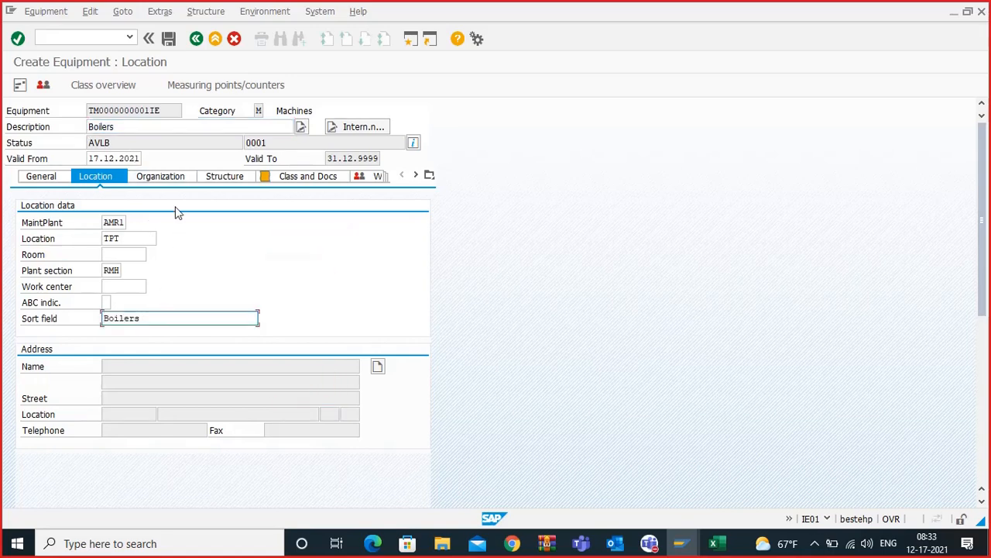
Step: Assign planner group PG1 in the equipment's organization data
left_click(169, 178)
left_click(113, 239)
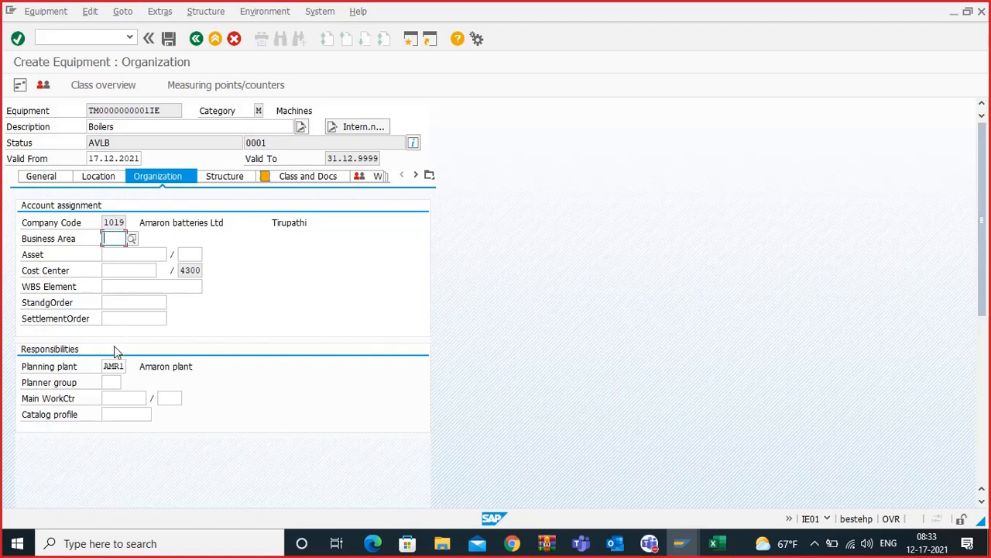
left_click(109, 382)
left_click(127, 383)
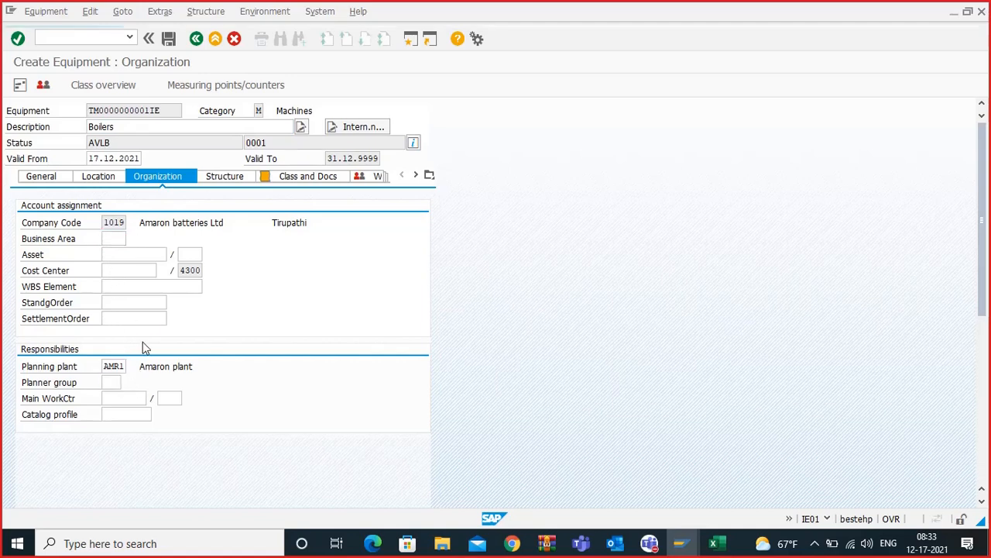
double_click(111, 196)
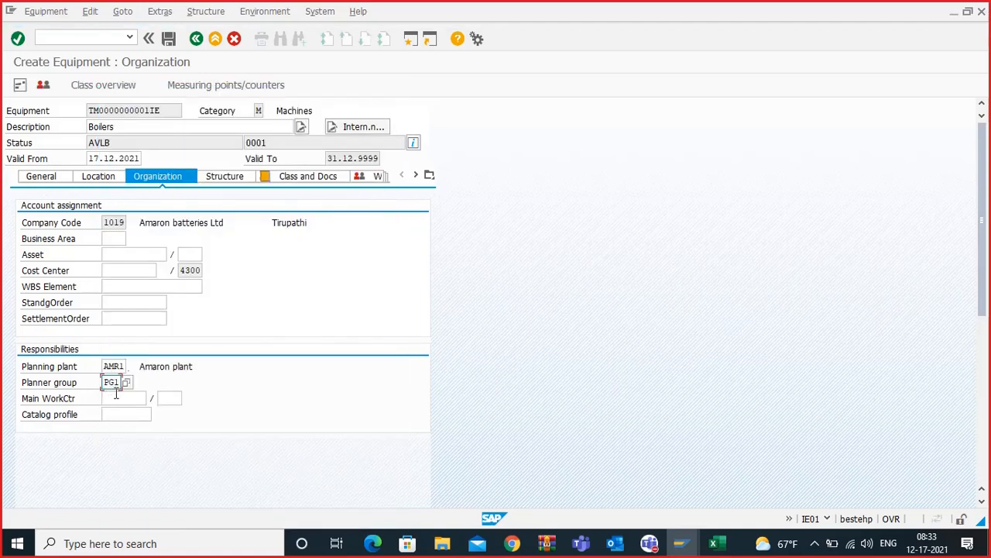
key("Return")
Step: Check the equipment's structuring data and save the new equipment
left_click(223, 177)
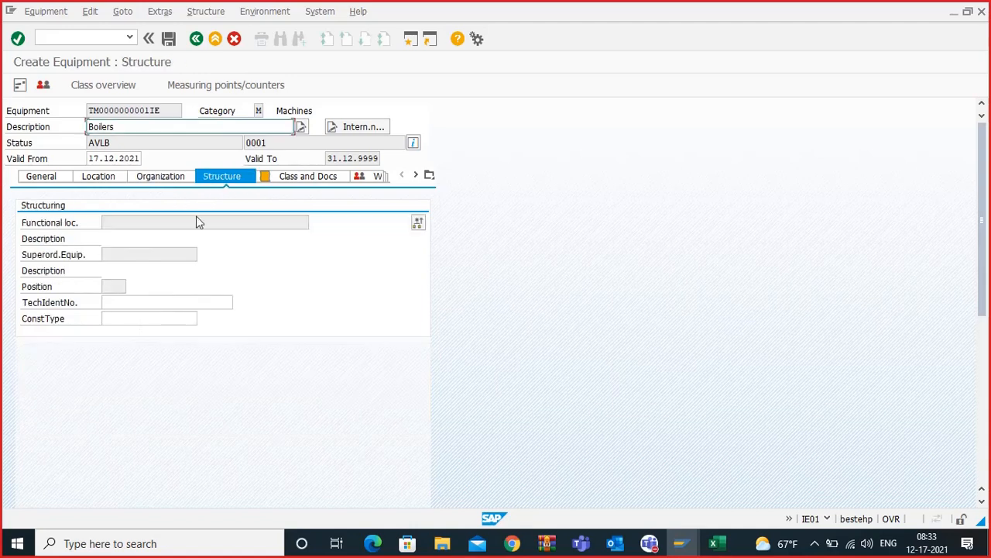
left_click(106, 222)
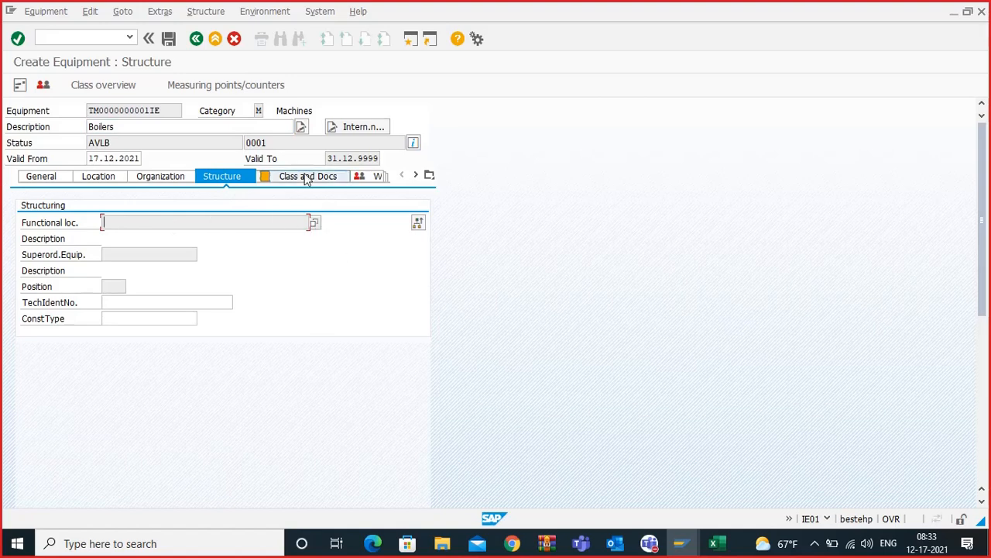
left_click(197, 184)
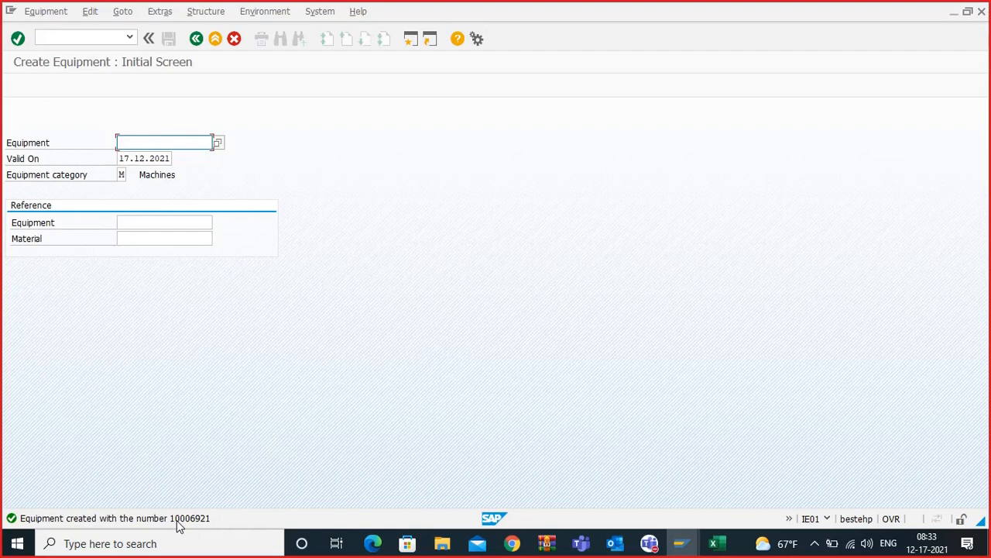
Step: Run the IH01 structure list for functional location AMR1-RMH and expand AMR1-RMH-AA
left_click(64, 38)
left_click(688, 547)
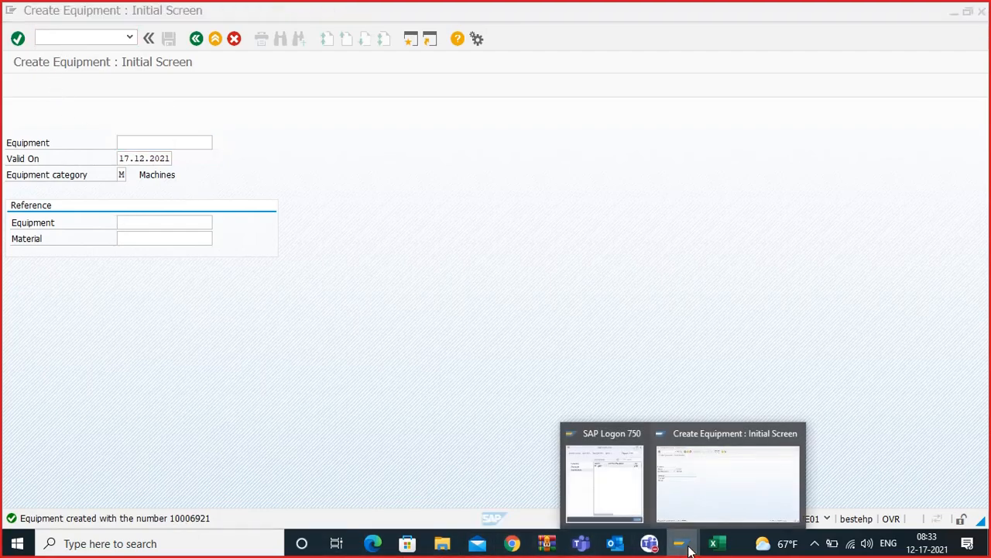
left_click(121, 37)
left_click(128, 37)
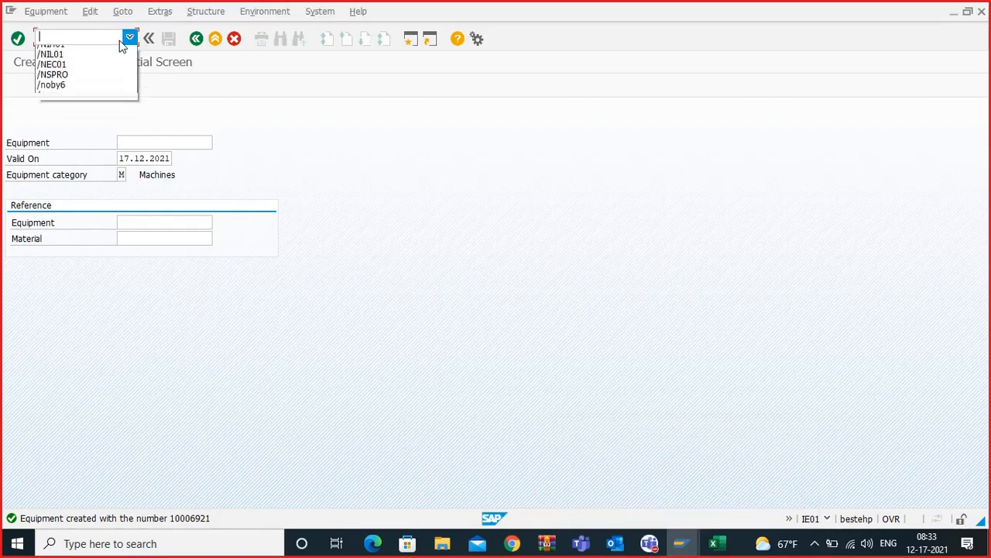
left_click(59, 59)
key("Return")
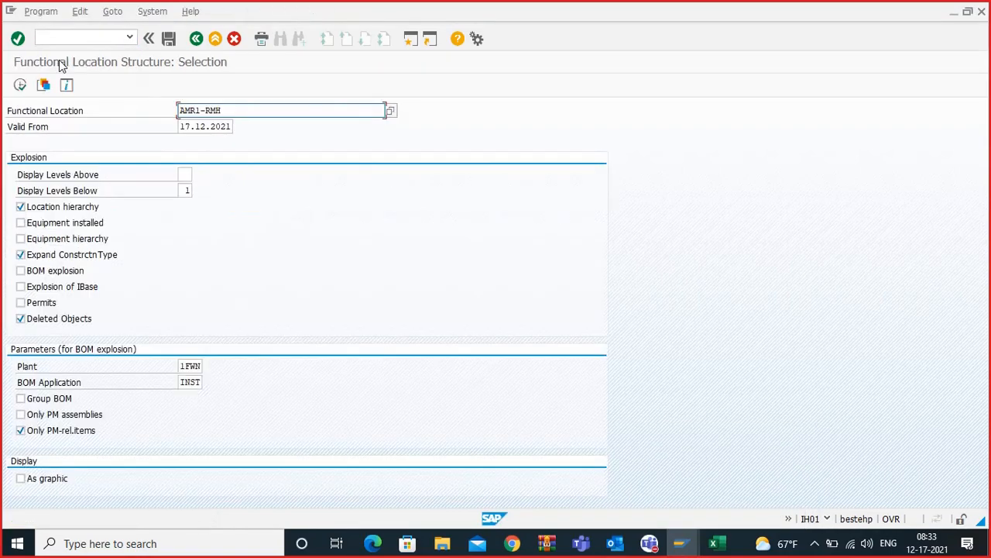
left_click(20, 85)
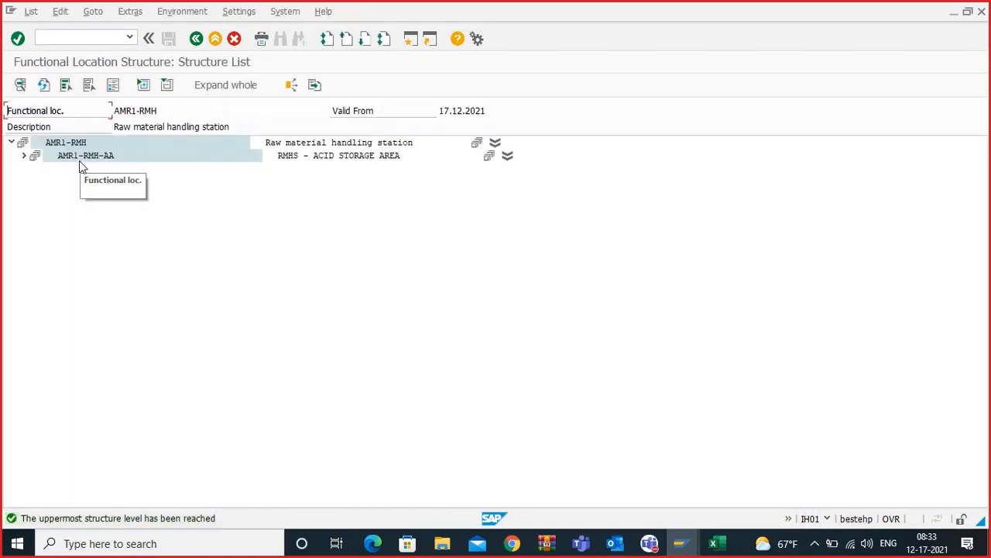
left_click(23, 155)
Step: Open functional location AMR1-RMH-AA-01 in change mode and start installing equipment there at position 01
double_click(96, 170)
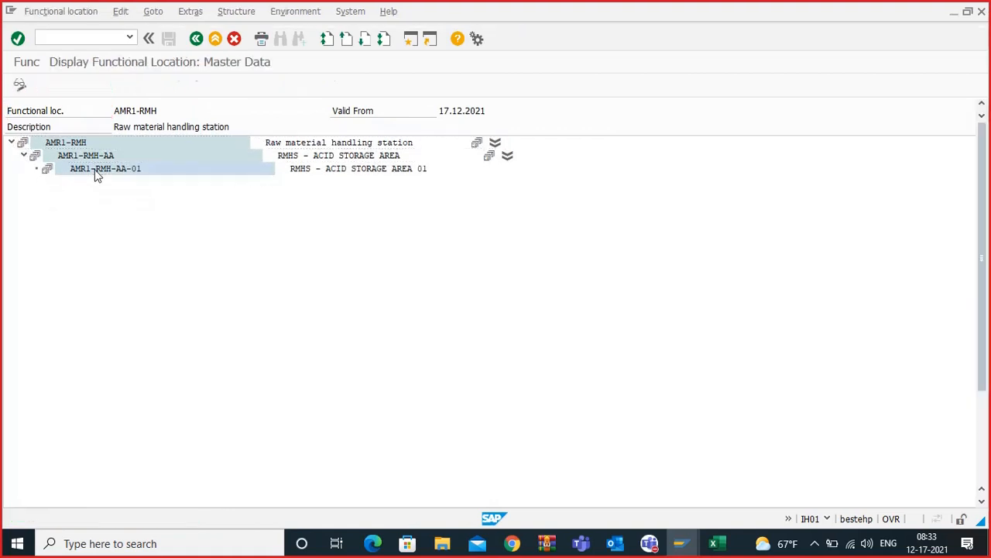
left_click(21, 85)
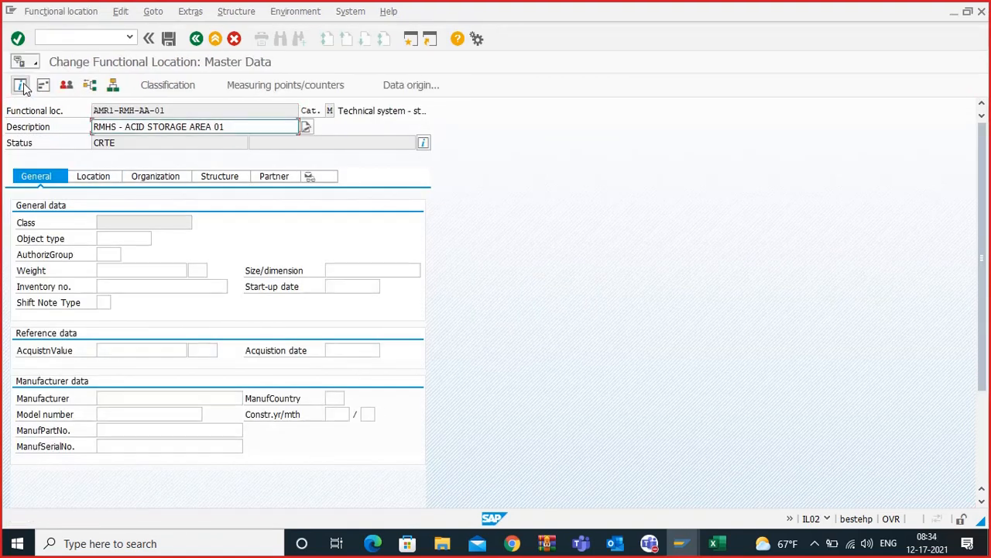
left_click(186, 14)
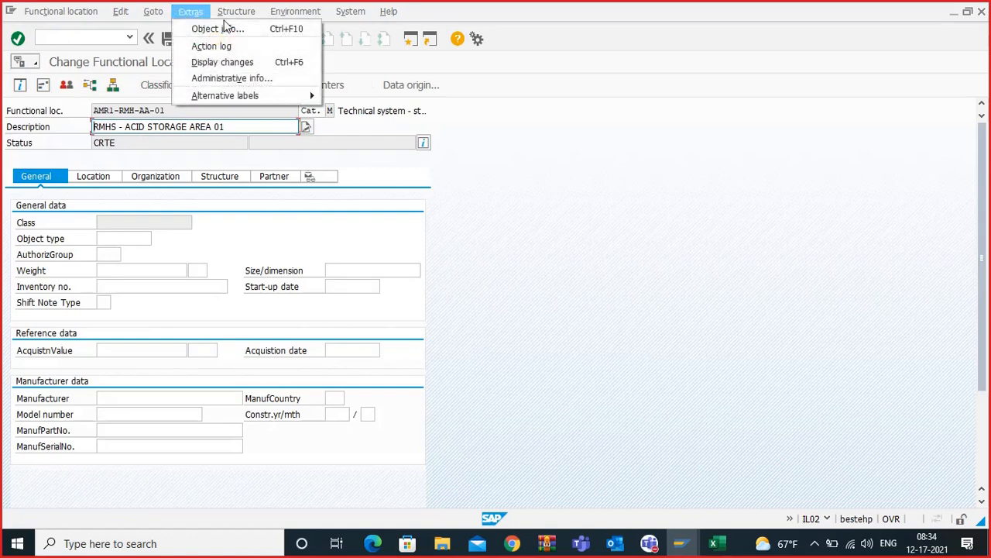
mouse_move(237, 17)
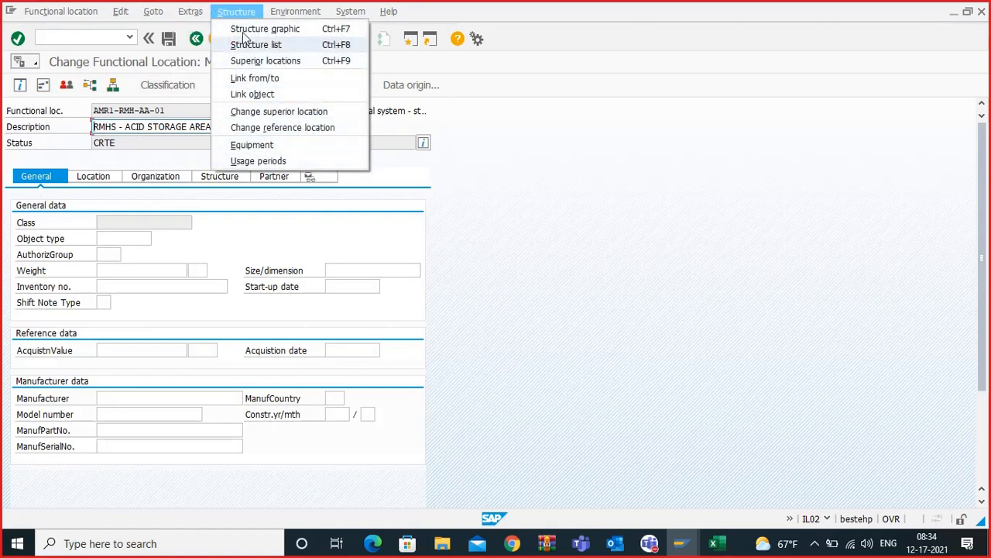
left_click(256, 146)
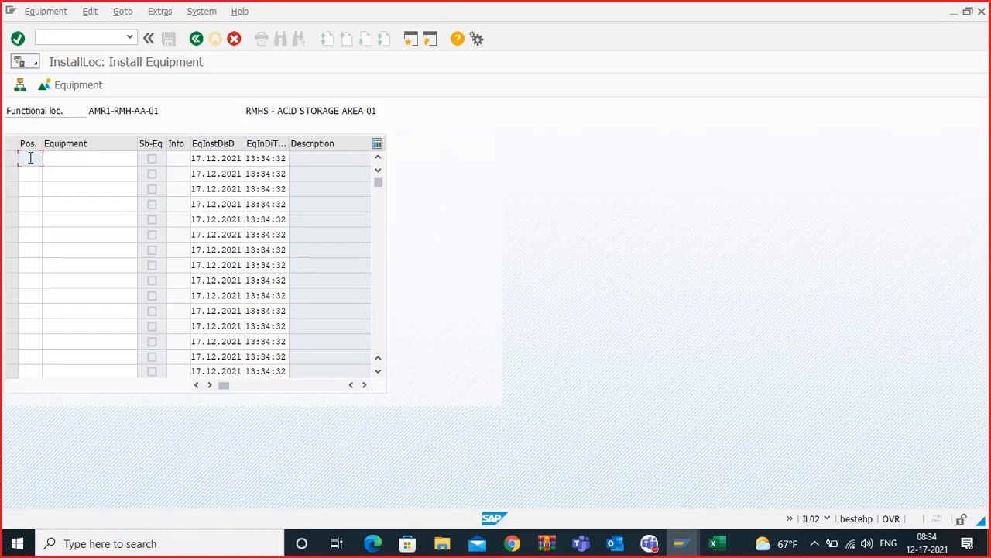
key("Tab")
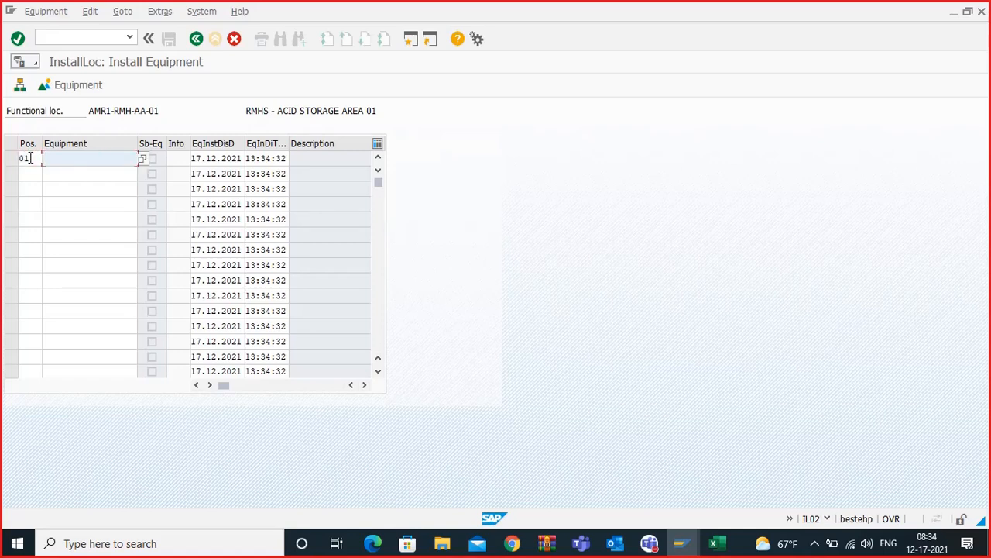
Step: Search for equipment by the short text boiler, and close the search without choosing an entry
left_click(143, 160)
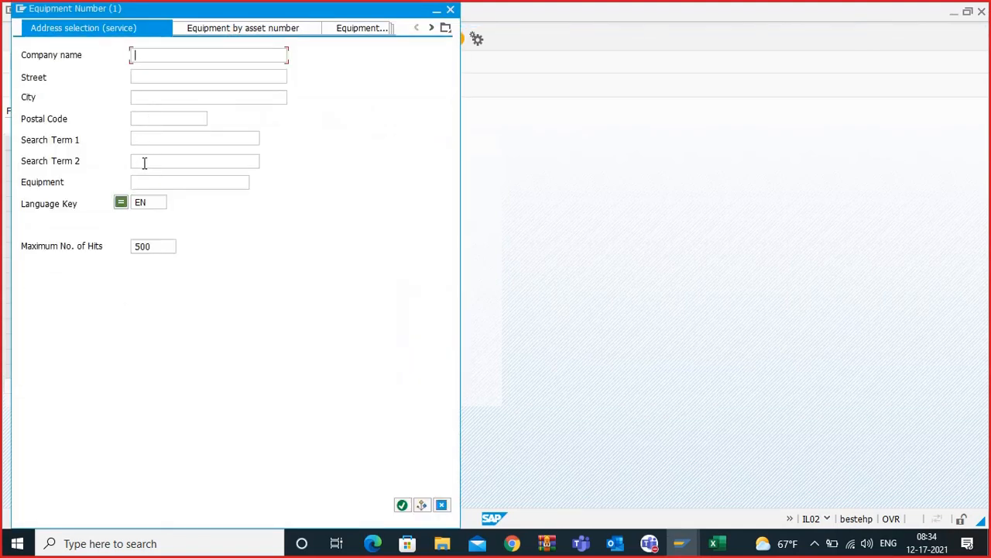
left_click(446, 28)
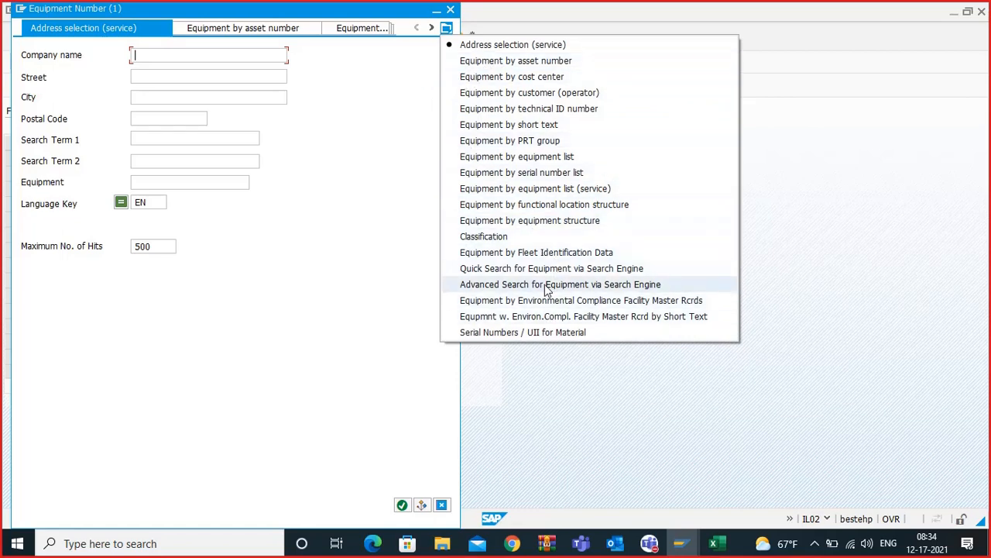
left_click(507, 125)
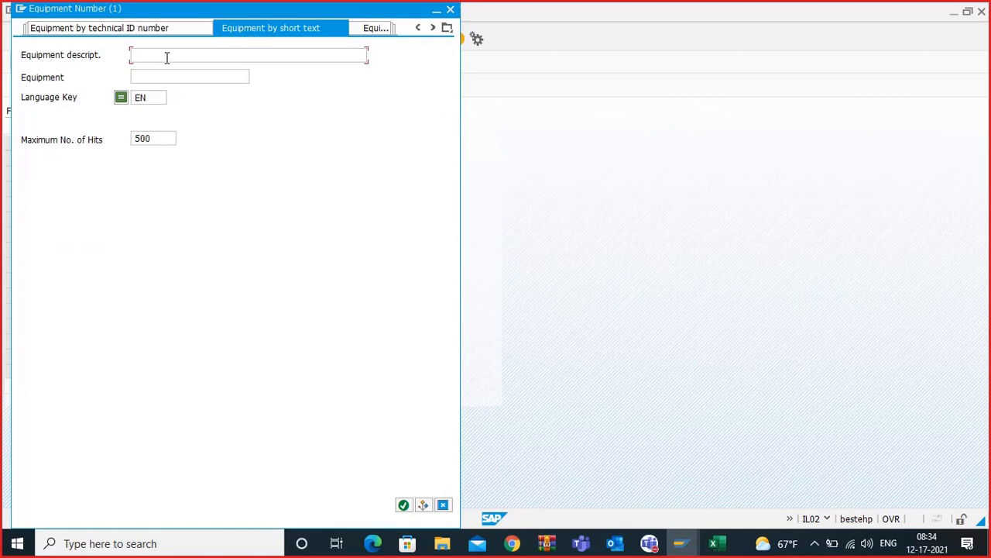
type("boiler")
key("Return")
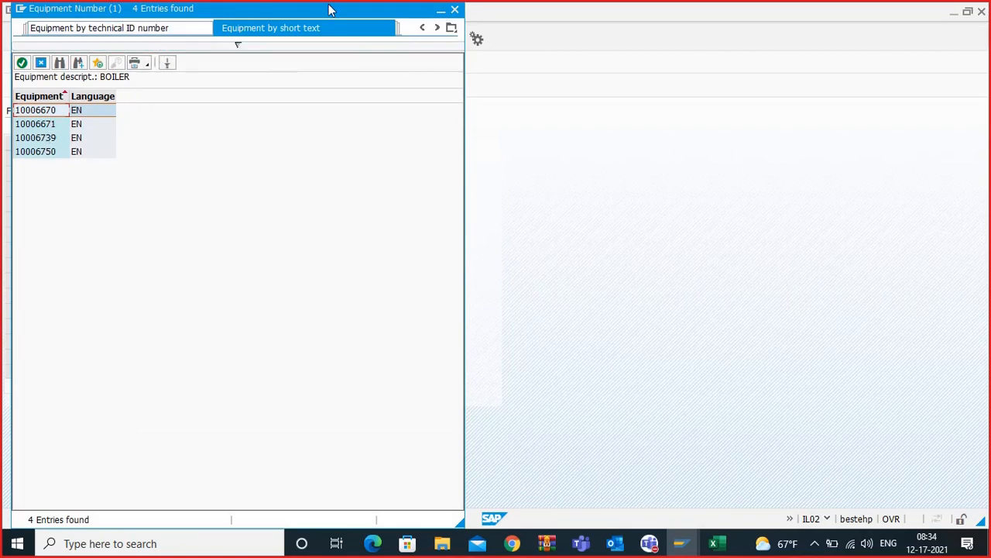
left_click_drag(331, 9, 406, 70)
left_click(530, 72)
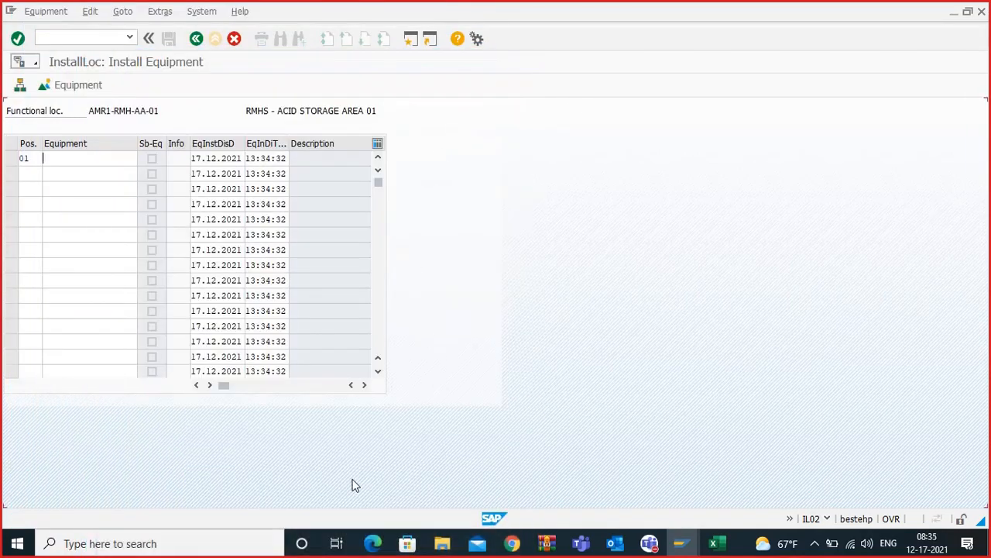
Step: Open the Boilers equipment 10006921 in change mode with IE02 in a separate session
left_click(680, 543)
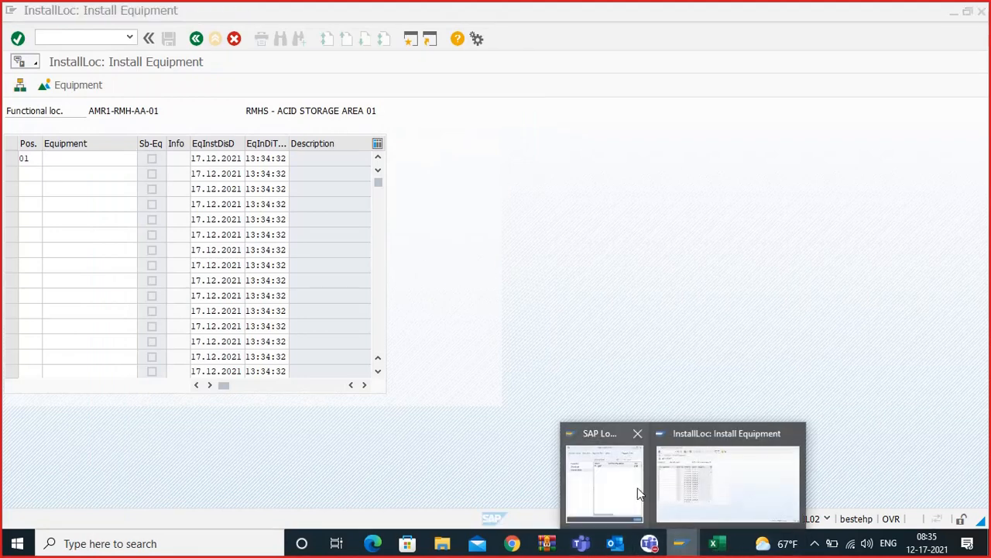
left_click(728, 480)
left_click(95, 36)
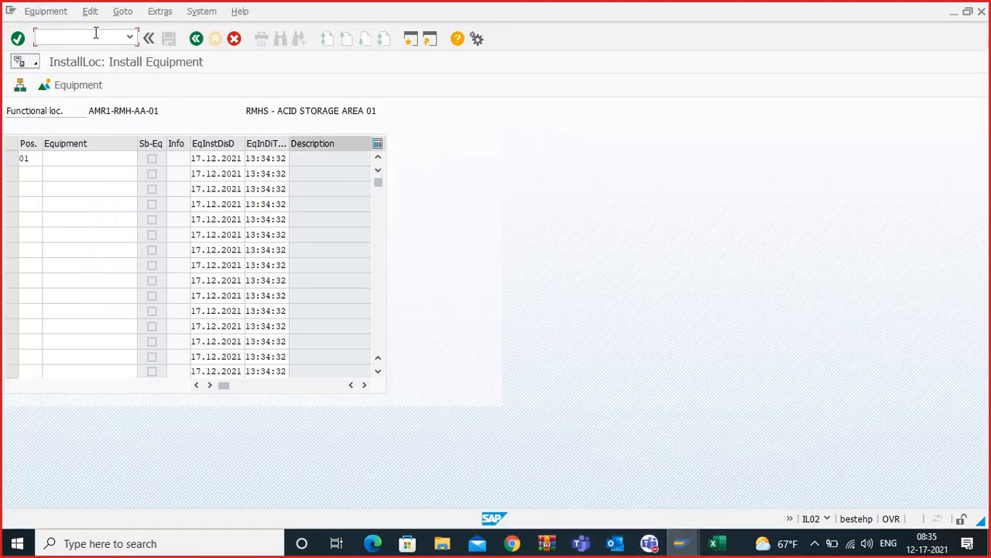
type("/OIE02")
key("Return")
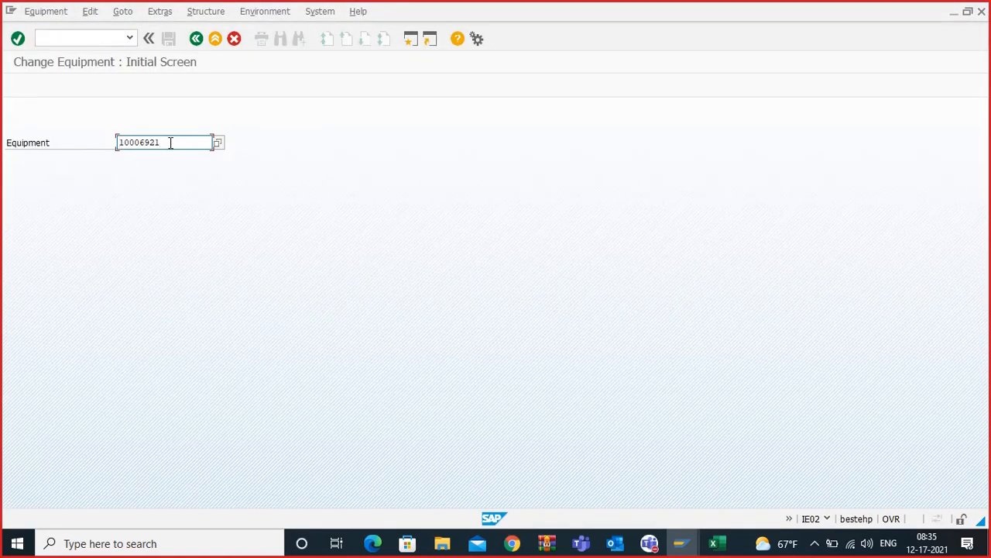
key("Return")
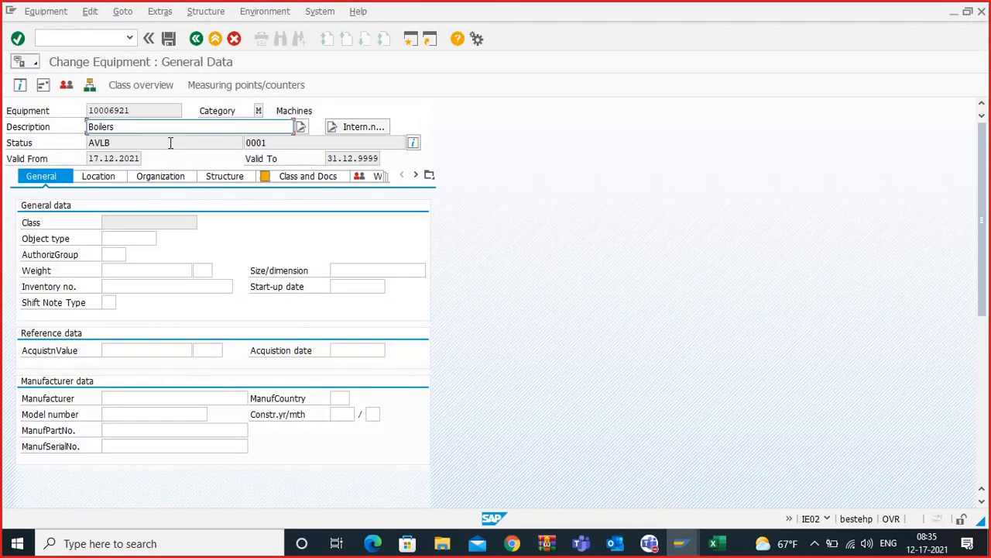
Step: Review the Boilers equipment's organization and location data and copy its equipment number
left_click(164, 178)
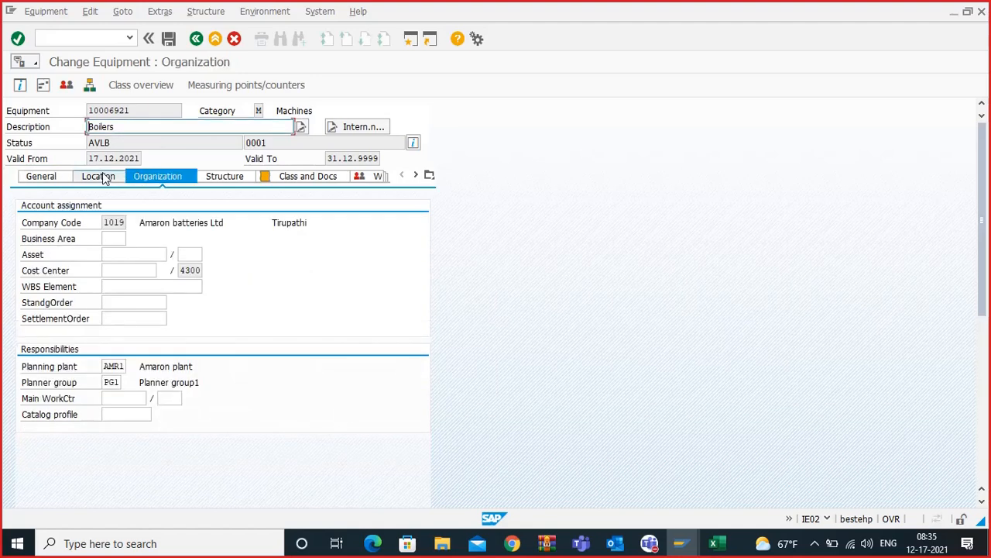
left_click(106, 179)
left_click_drag(118, 129, 90, 113)
left_click(133, 114)
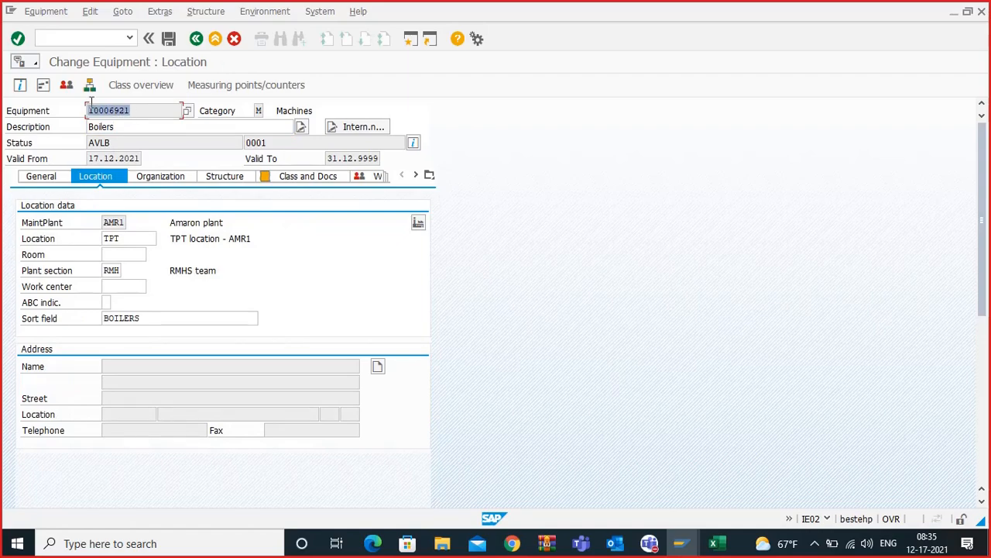
key("ctrl+c")
Step: Switch back to the installation session and enter equipment 10006921 at position 01 of AMR1-RMH-AA-01
mouse_move(694, 548)
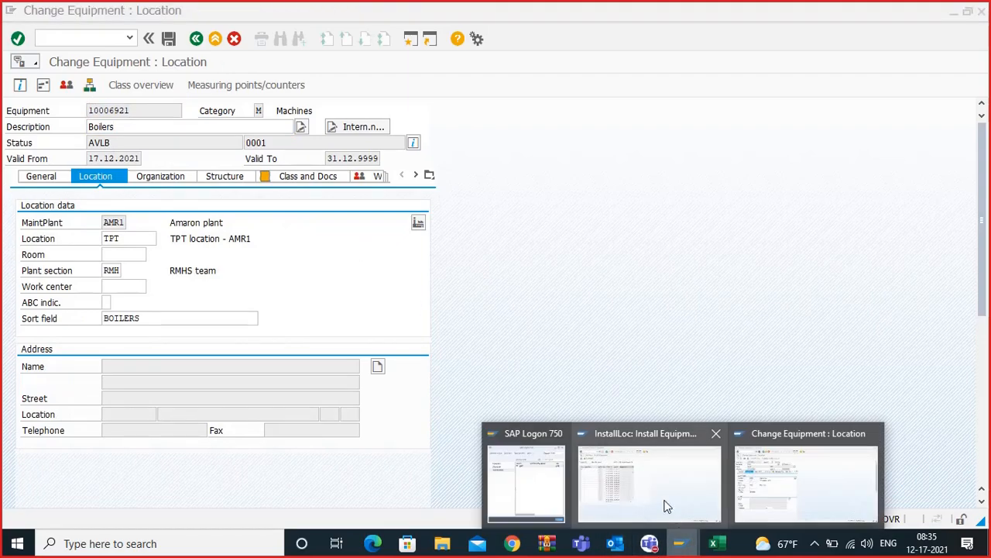
left_click(663, 504)
key("ctrl+v")
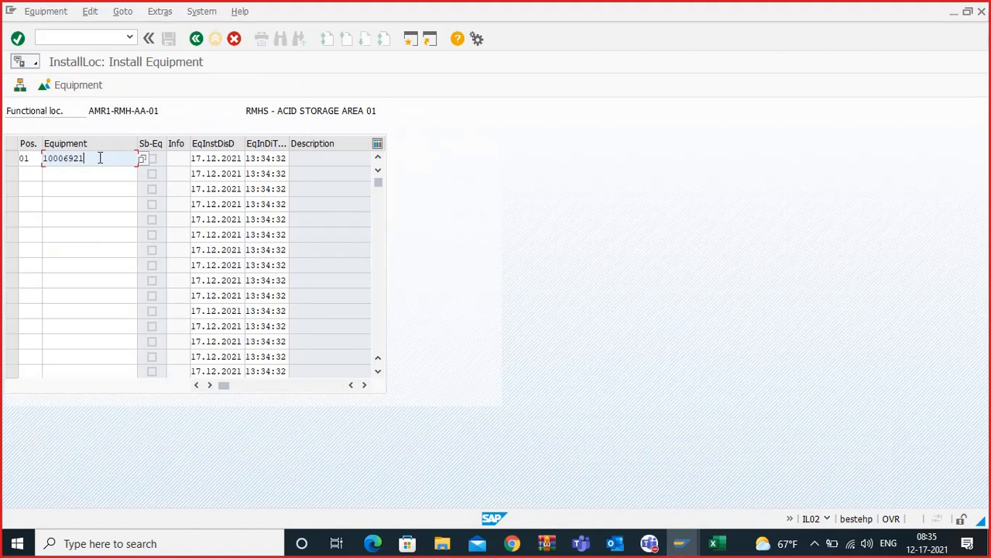
key("Return")
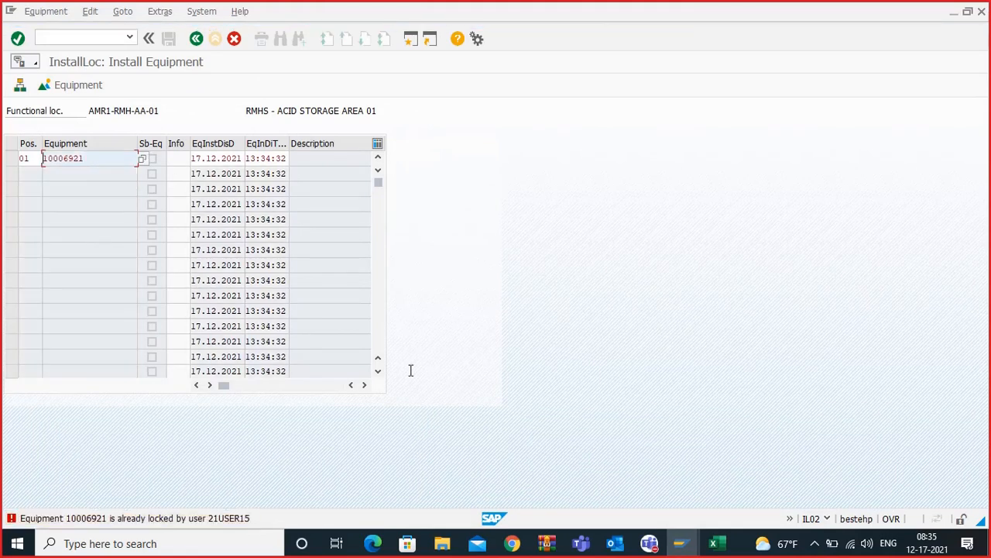
Step: Close the Change Equipment session, confirm the installation of equipment 10006921, and save functional location AMR1-RMH-AA-01
left_click(680, 543)
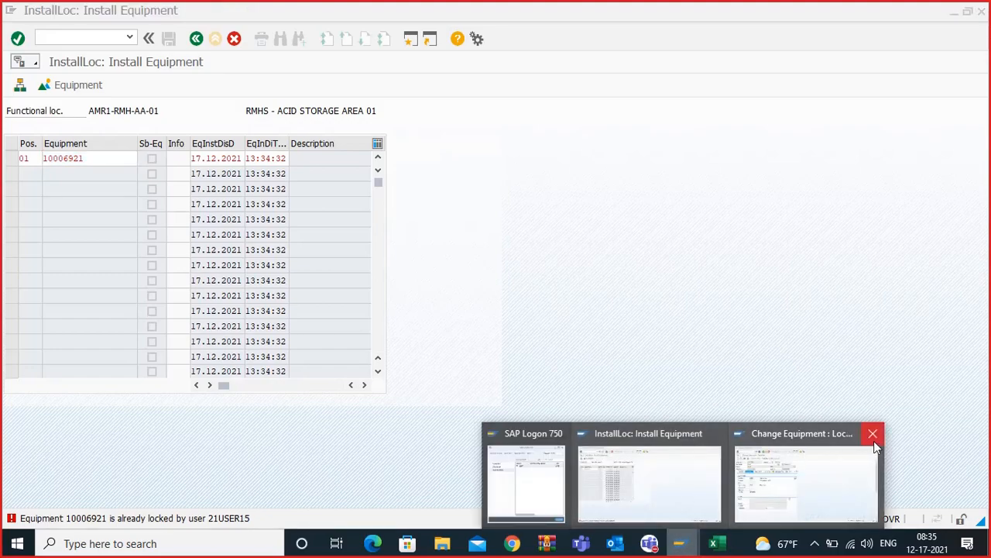
left_click(873, 433)
left_click(120, 164)
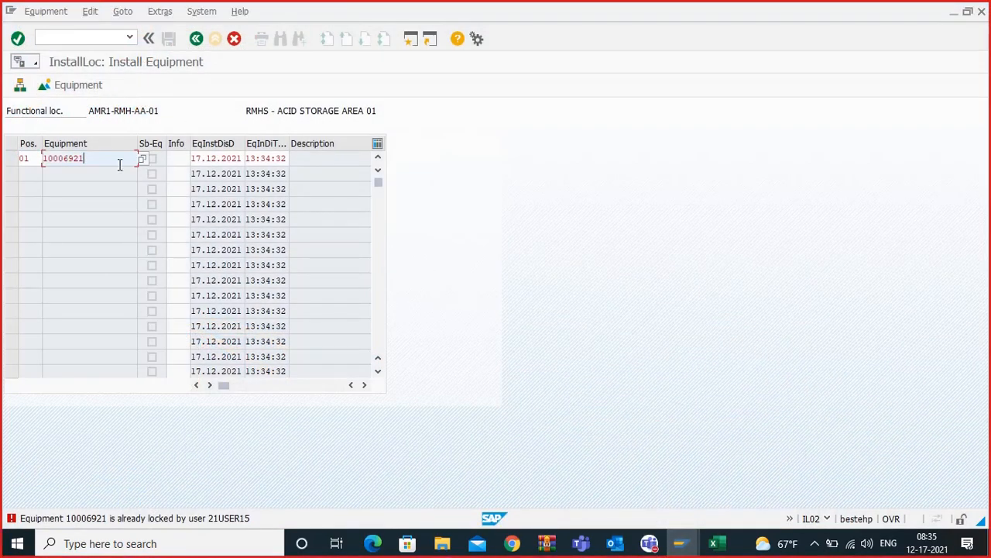
key("Return")
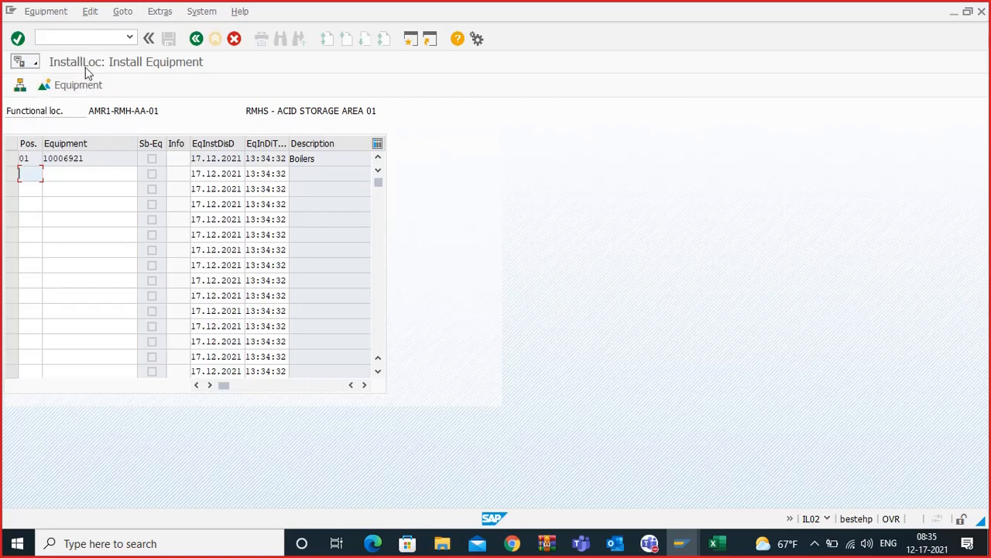
left_click(196, 40)
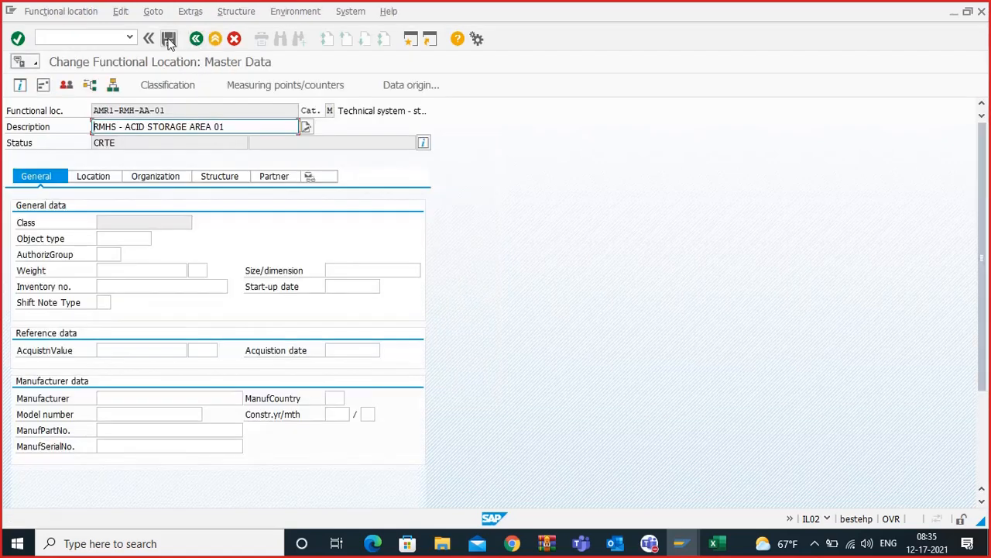
left_click(169, 40)
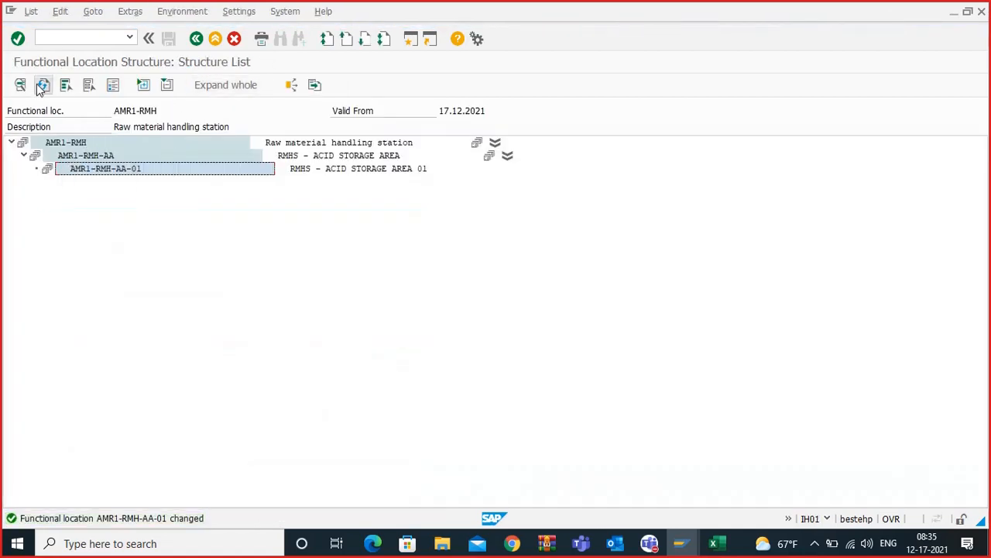
Step: Rerun the AMR1-RMH structure list with installed equipment and equipment hierarchy included, and expand it down through AMR1-RMH-AA-01
left_click(194, 41)
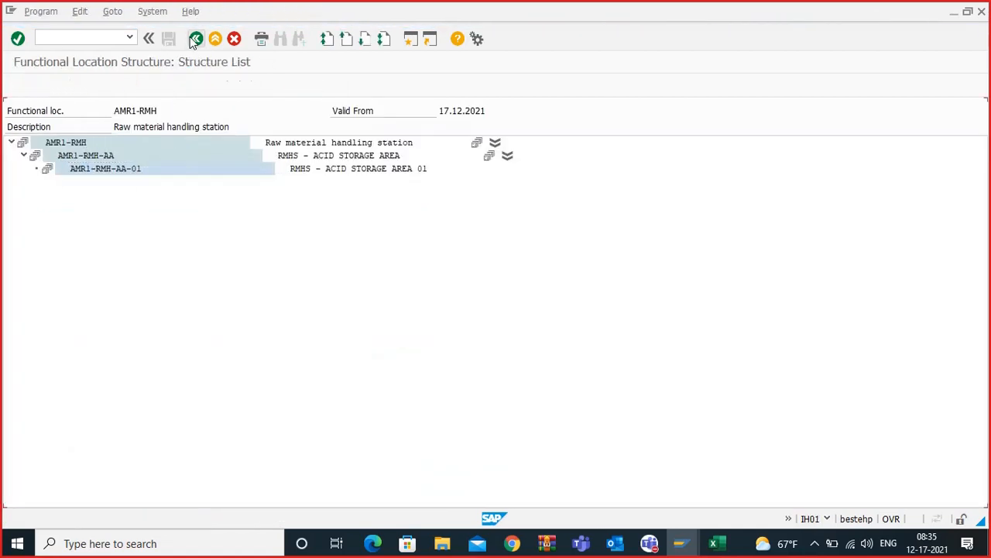
left_click(21, 223)
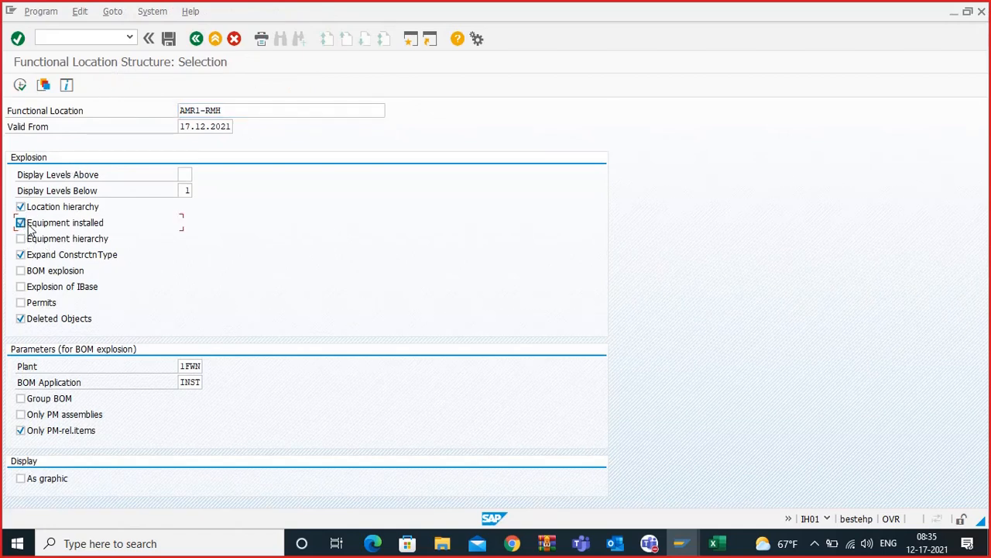
left_click(21, 238)
left_click(20, 85)
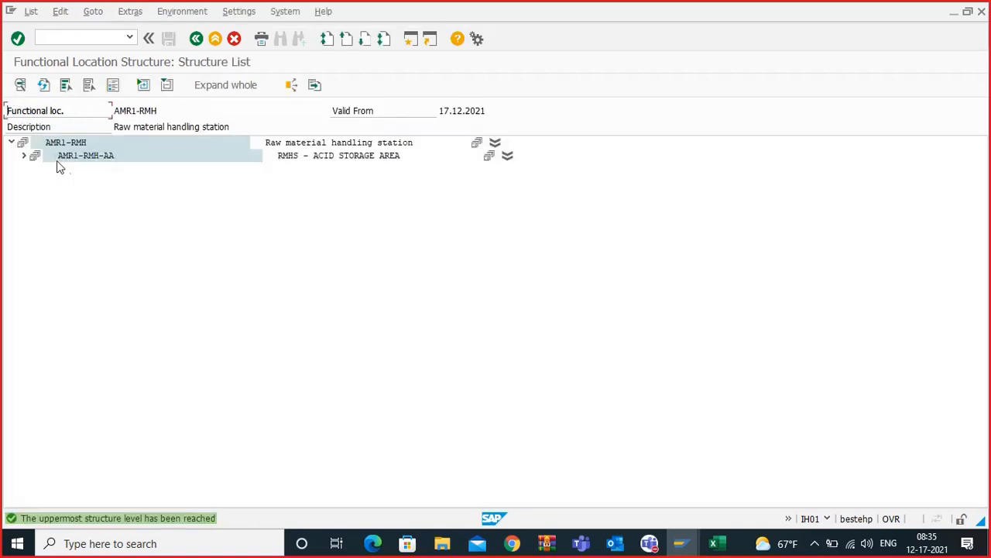
left_click(24, 156)
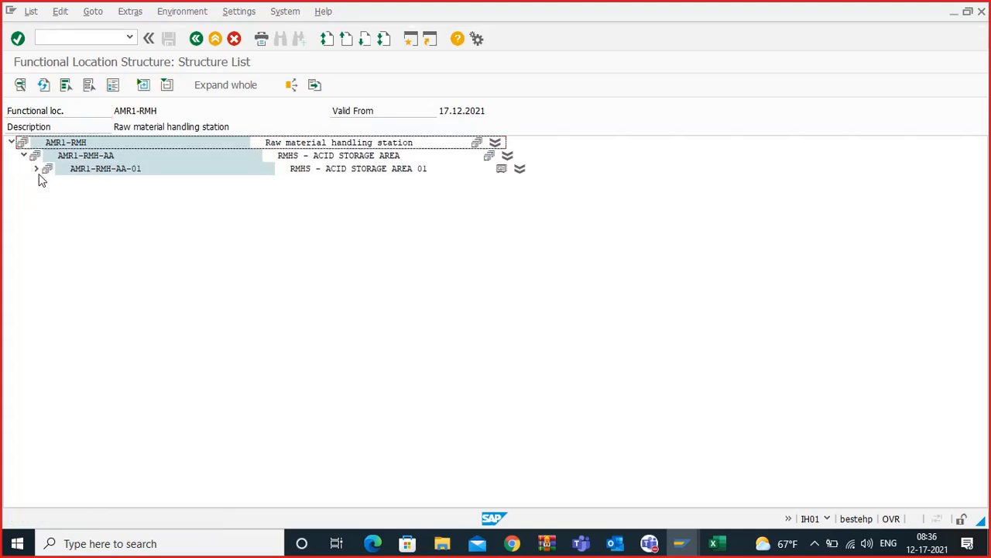
left_click(36, 169)
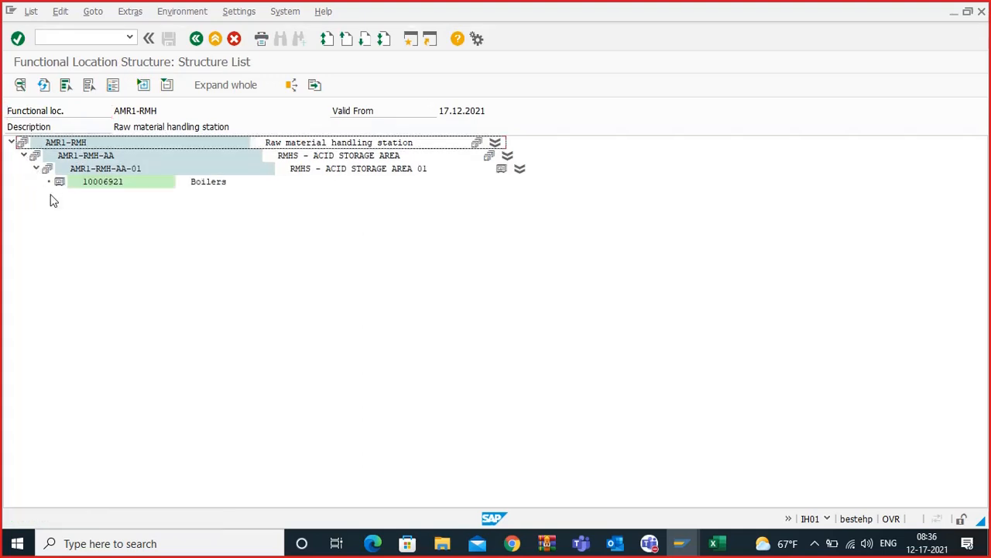
Step: Display the Boilers equipment from the structure list, check the functional location in its structuring data, and return to the list
double_click(109, 181)
left_click(232, 176)
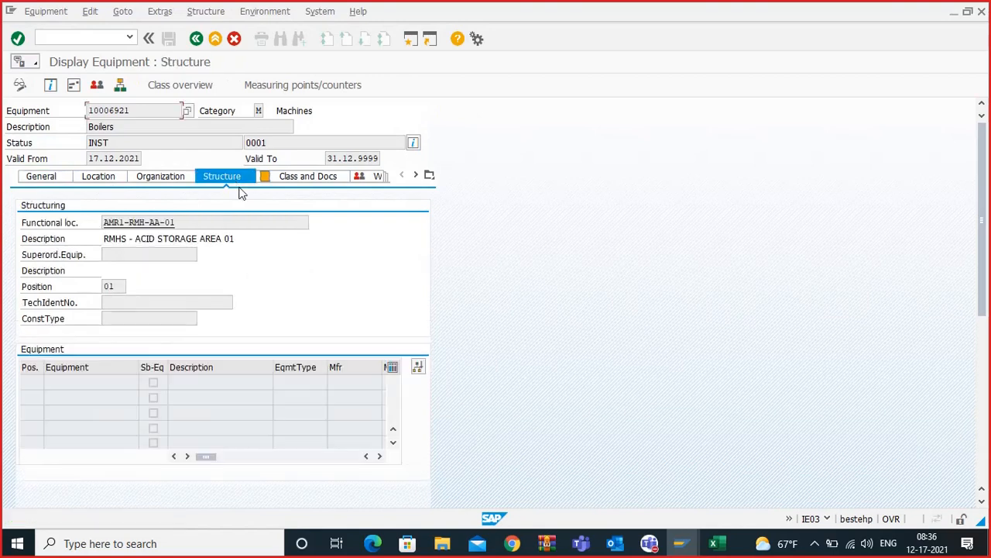
left_click_drag(176, 223, 101, 220)
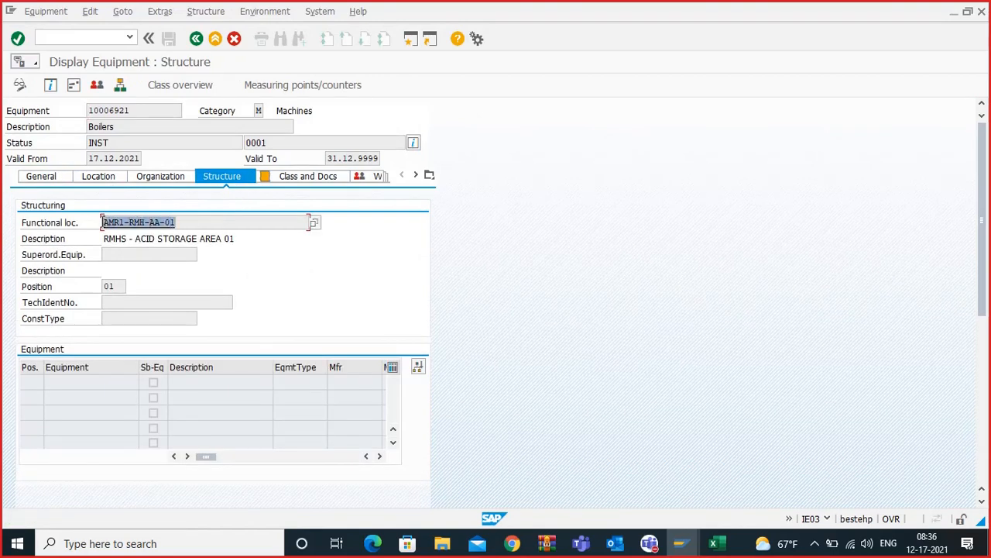
left_click_drag(184, 223, 107, 221)
left_click_drag(189, 225, 102, 218)
left_click(195, 38)
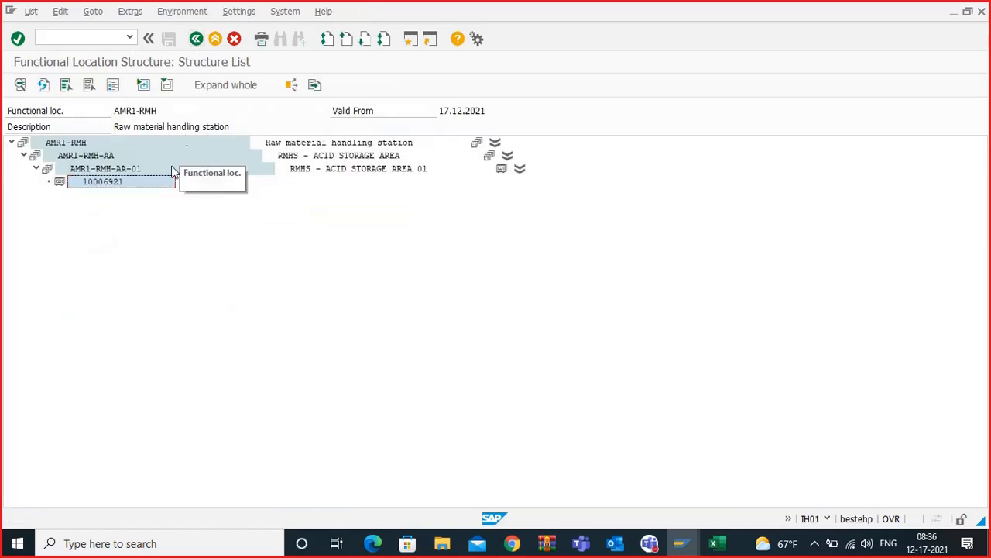
double_click(120, 184)
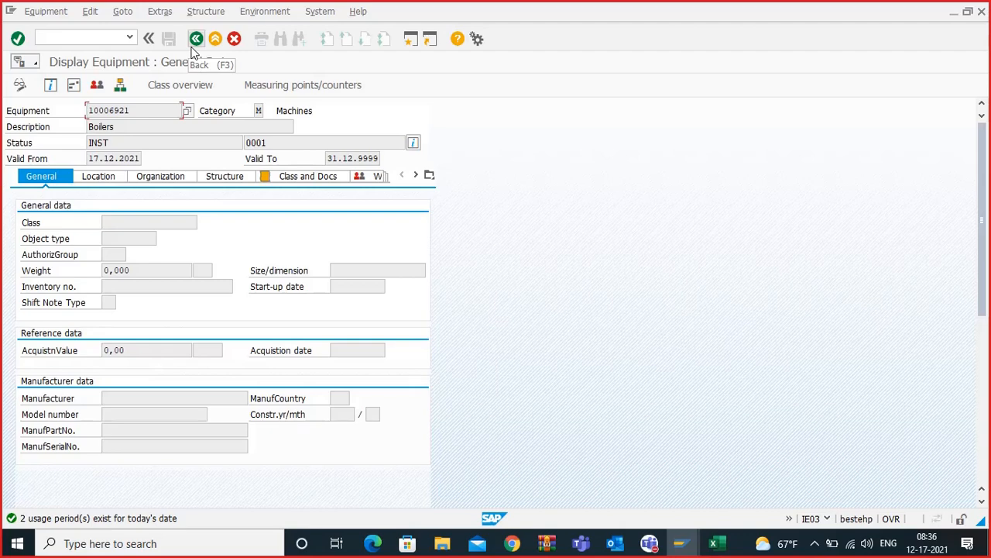
left_click(195, 43)
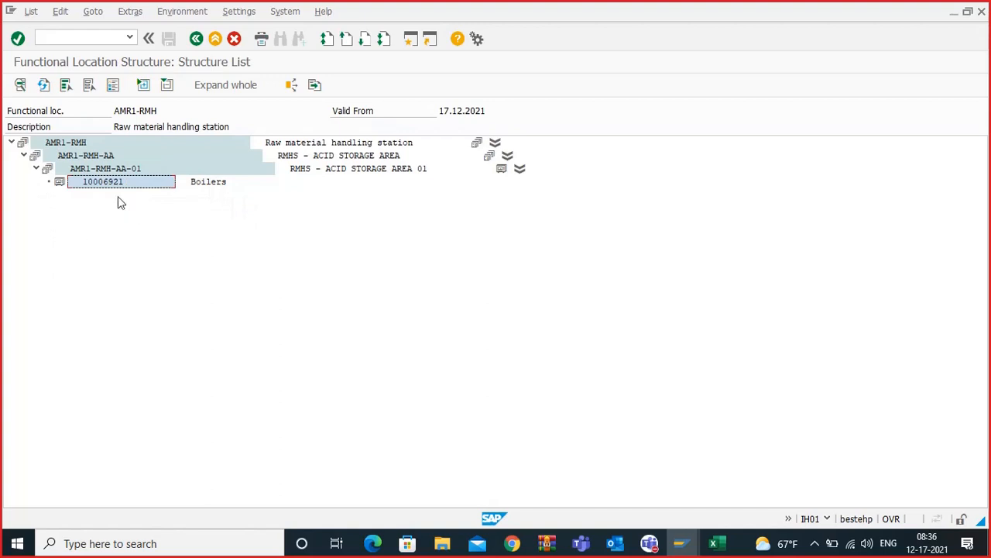
Step: Display functional location AMR1-RMH-AA-01 and examine its location and organization data, including the work center and cost center fields
double_click(107, 169)
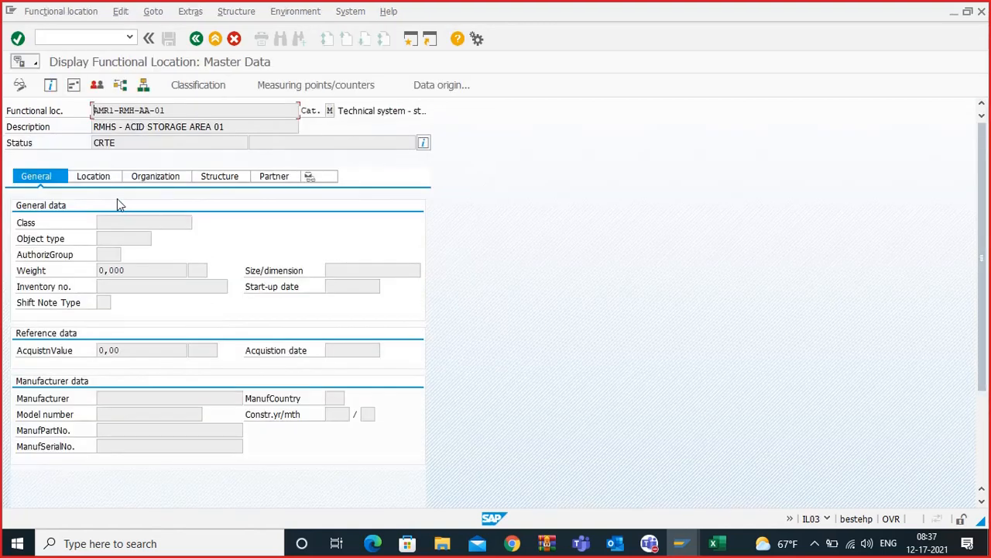
left_click(99, 177)
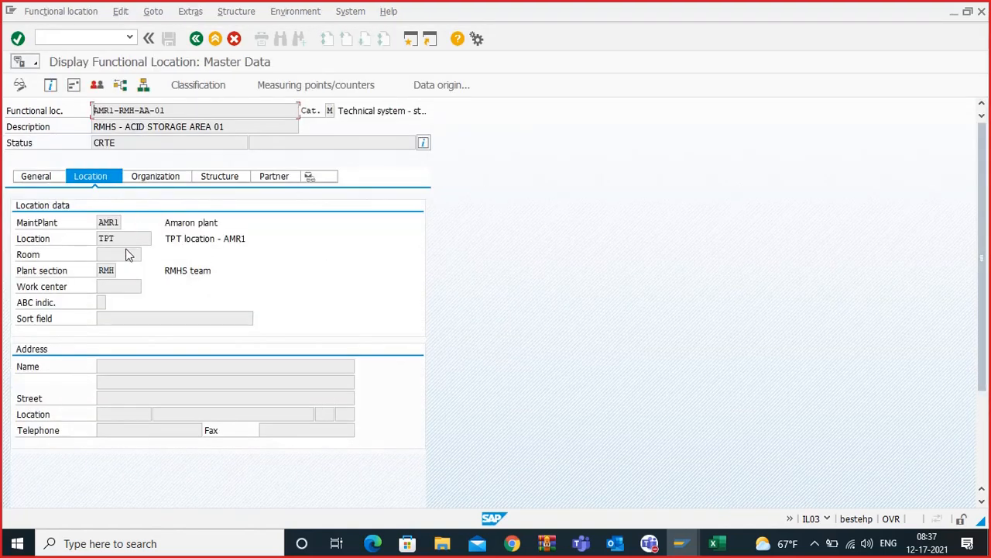
left_click(116, 285)
left_click(156, 181)
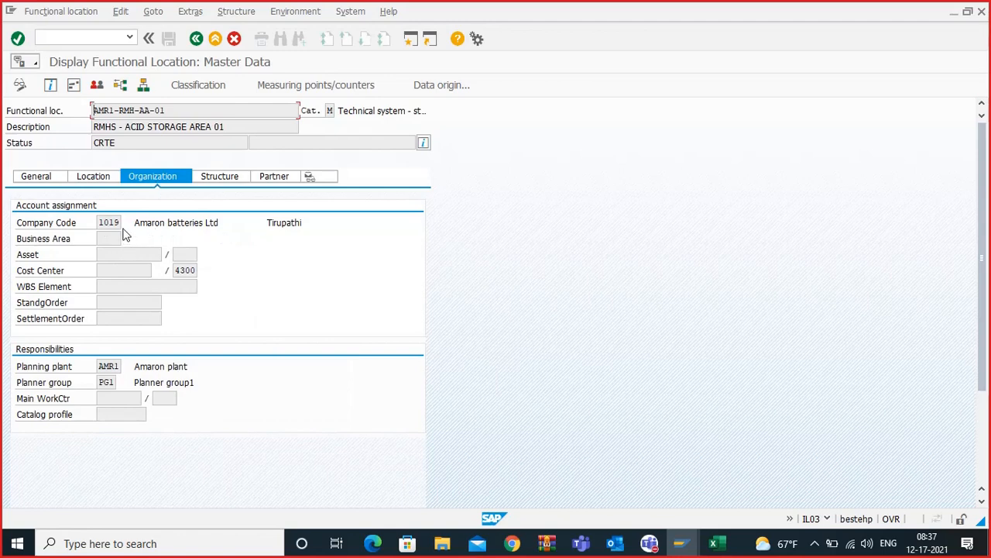
left_click(124, 267)
left_click(211, 181)
left_click(141, 180)
left_click(96, 177)
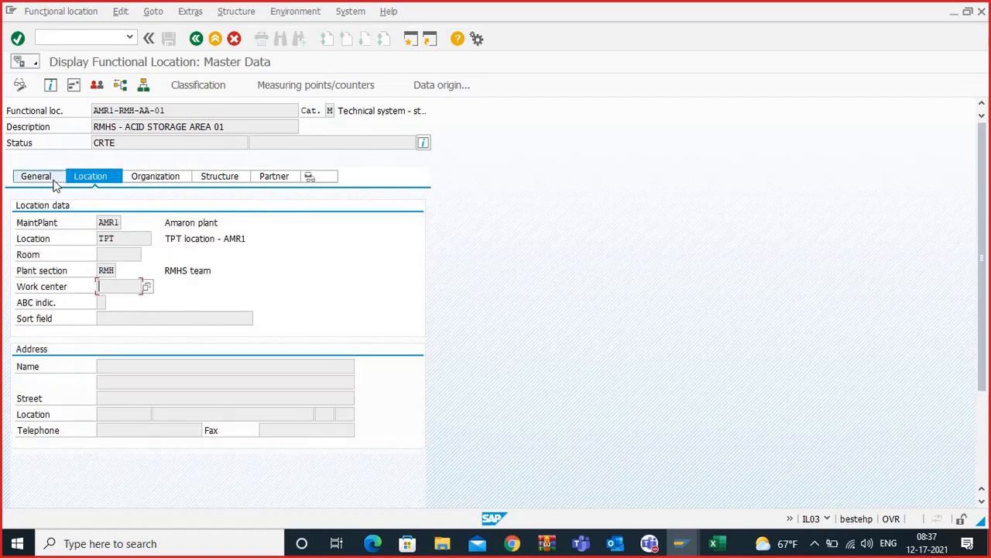
Step: Review the general, location, organization and structure data of AMR1-RMH-AA-01, including its installed equipment, and return to the structure list
left_click(53, 181)
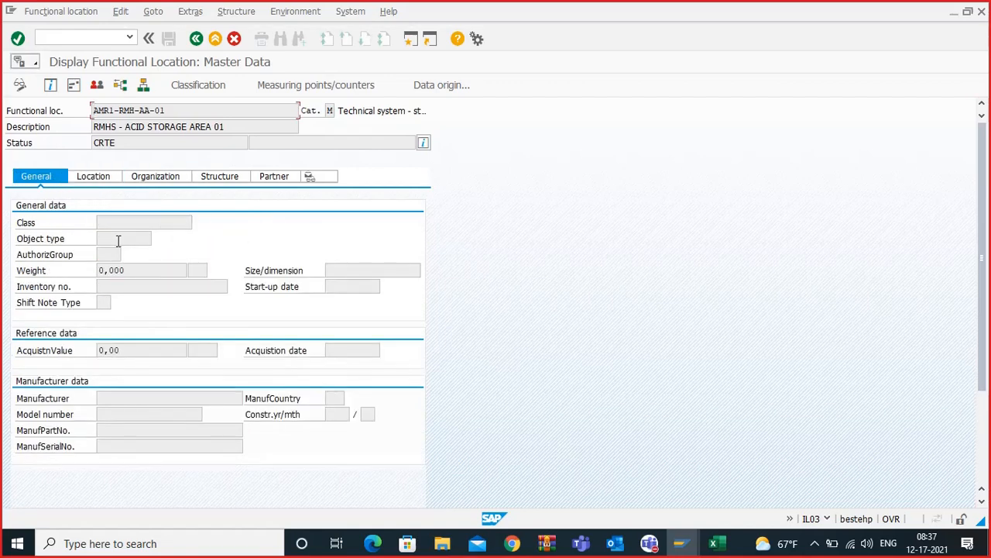
left_click(98, 176)
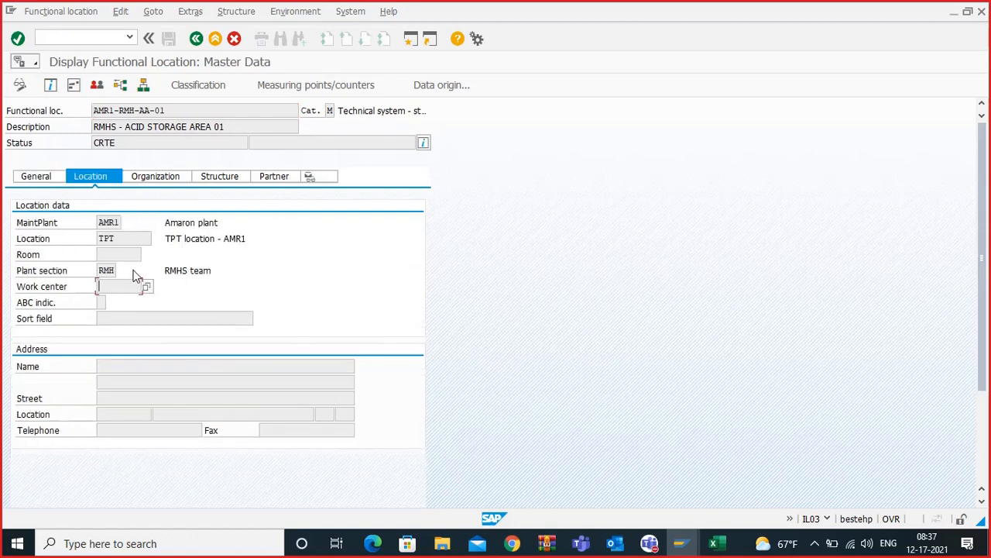
left_click(151, 179)
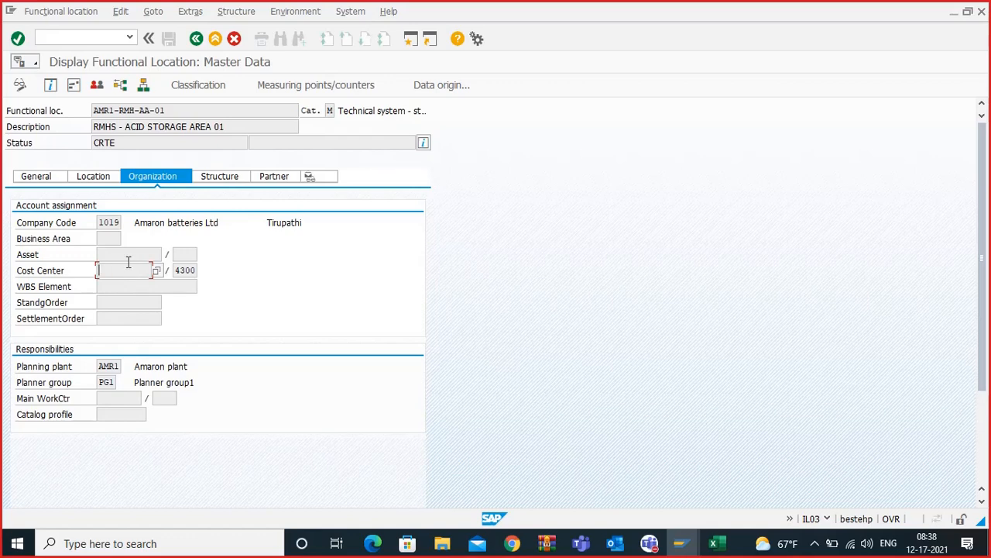
left_click(227, 179)
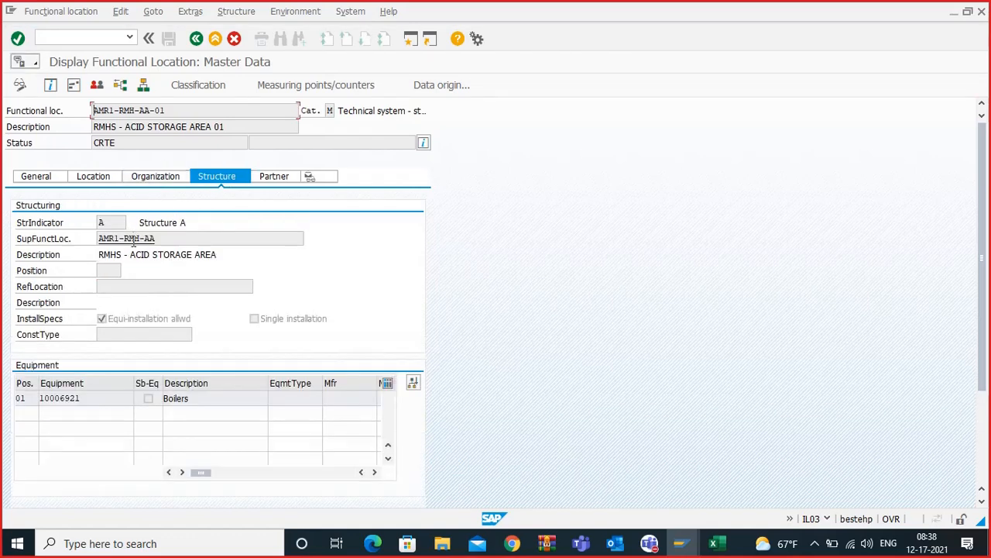
left_click(57, 175)
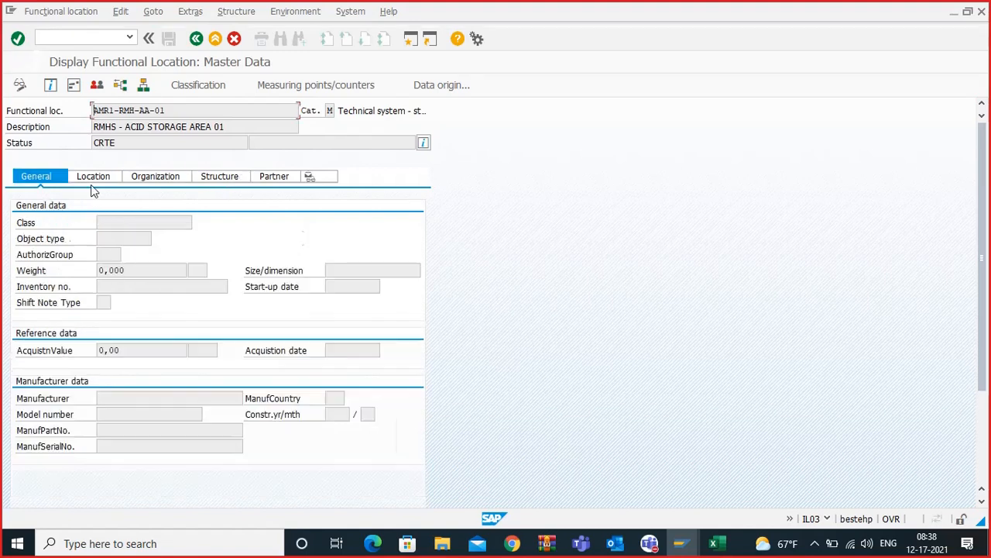
left_click(108, 177)
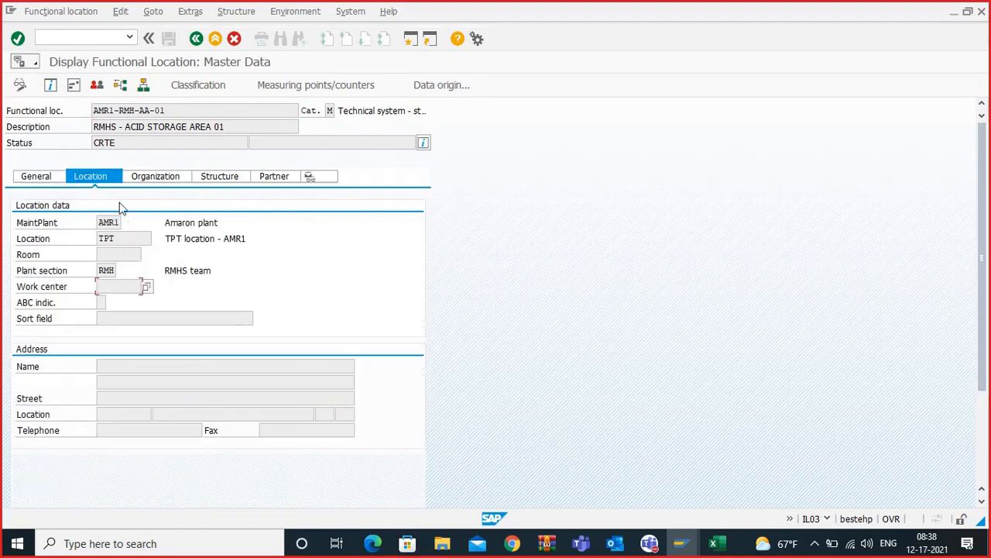
left_click(133, 287)
left_click(190, 44)
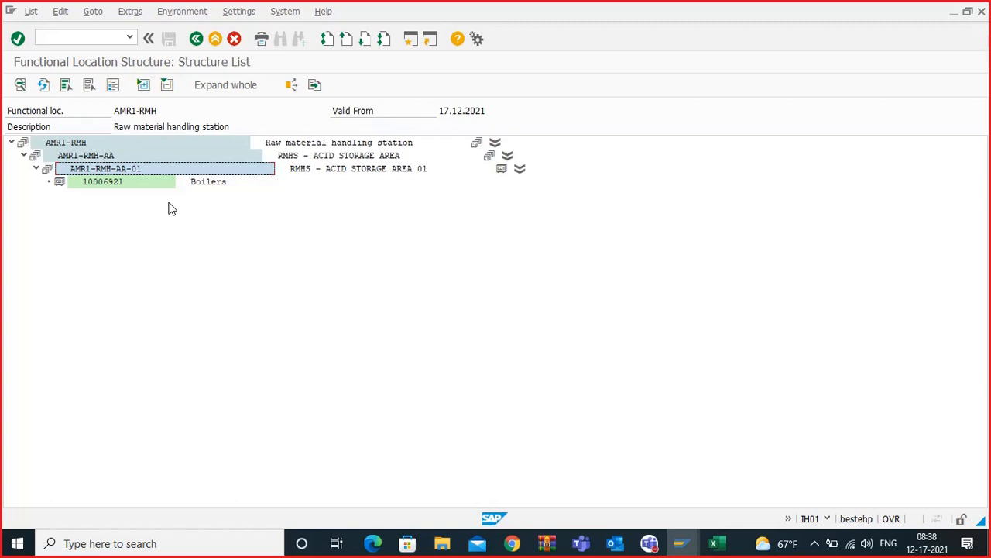
left_click(91, 158)
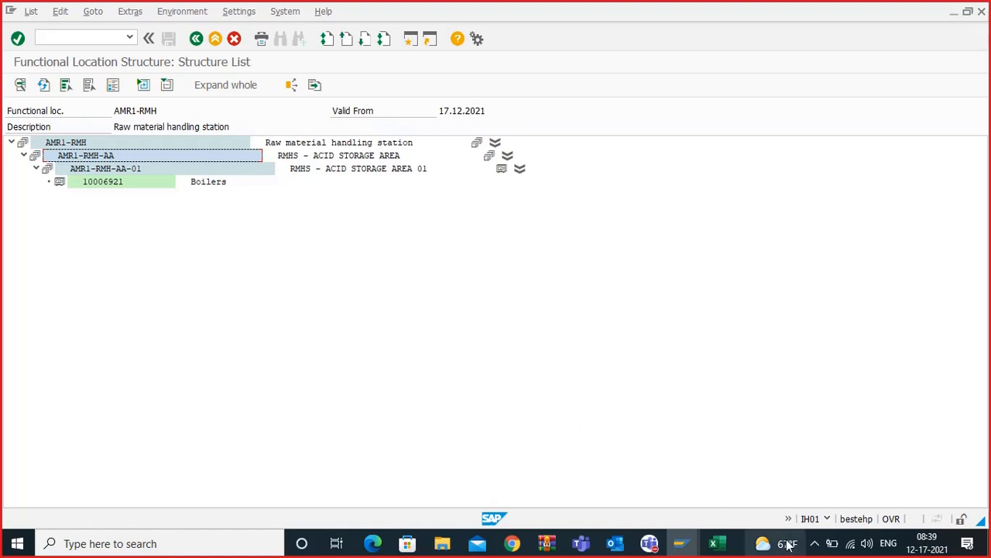
left_click(815, 542)
left_click(815, 486)
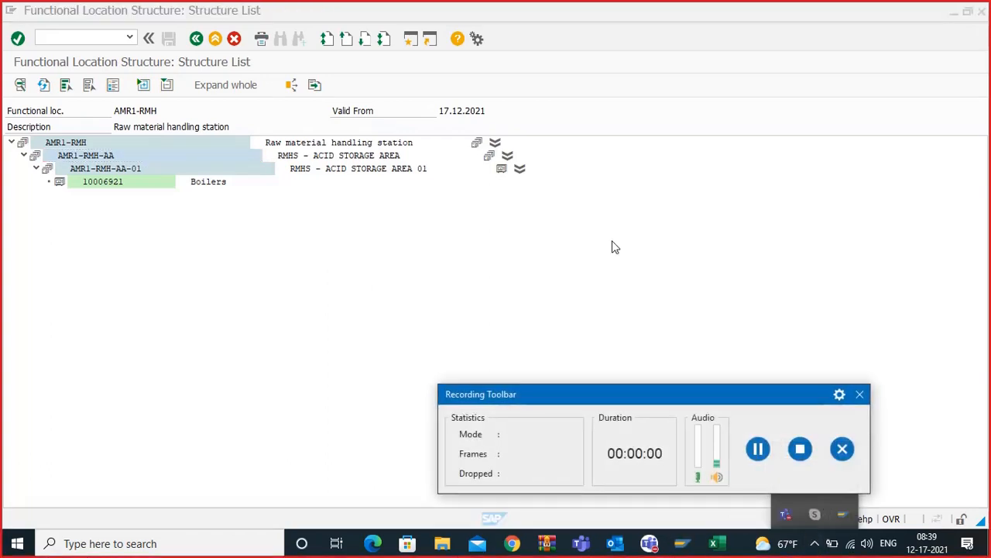